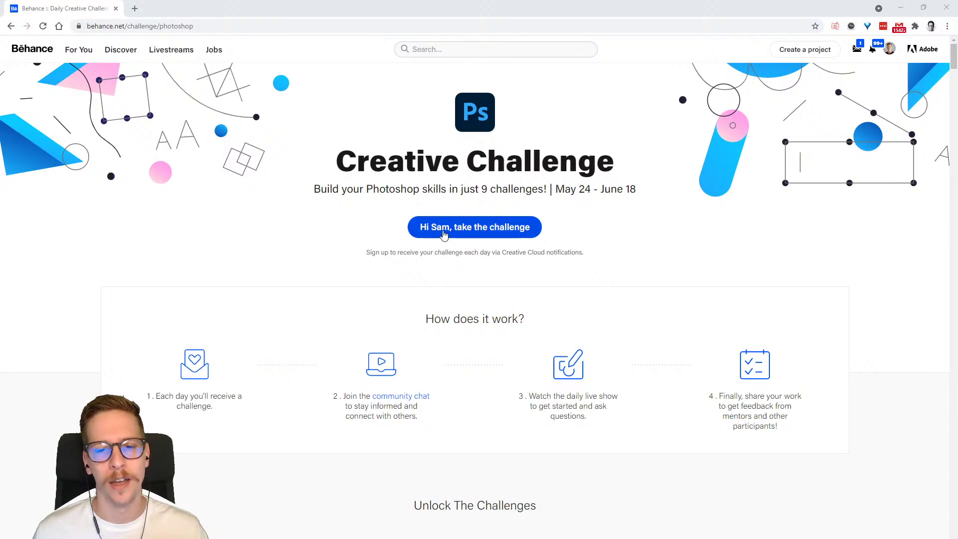
# Review the Photoshop Creative Challenge page, including the unlocked challenges and the Sci-Fi Portrait description.
pyautogui.scroll(-12, 475, 269)
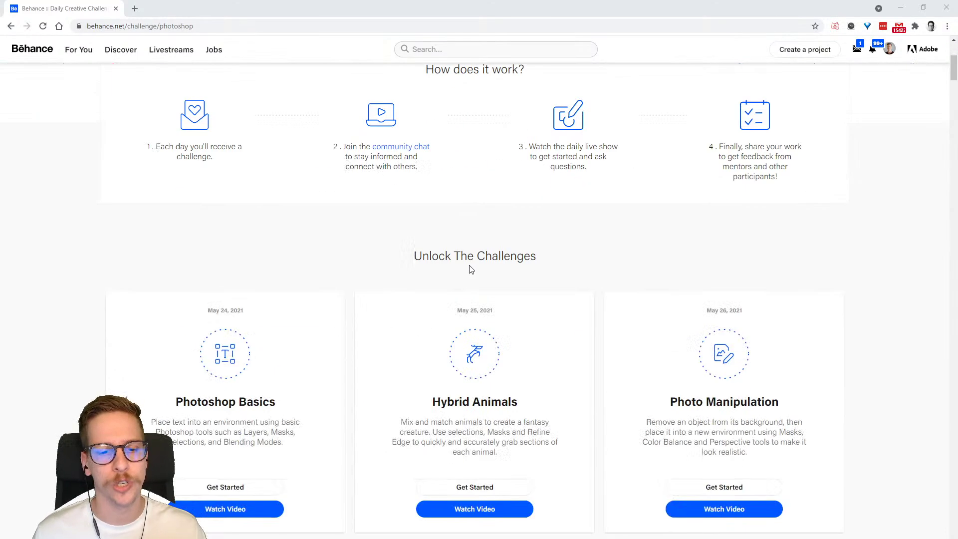
pyautogui.scroll(3, 364, 285)
pyautogui.scroll(-1, 364, 286)
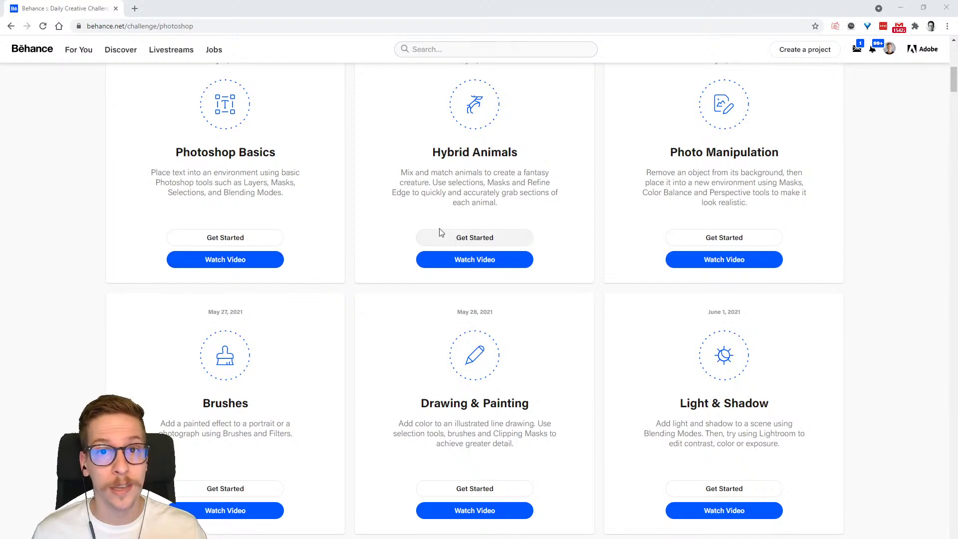
pyautogui.scroll(-8, 440, 232)
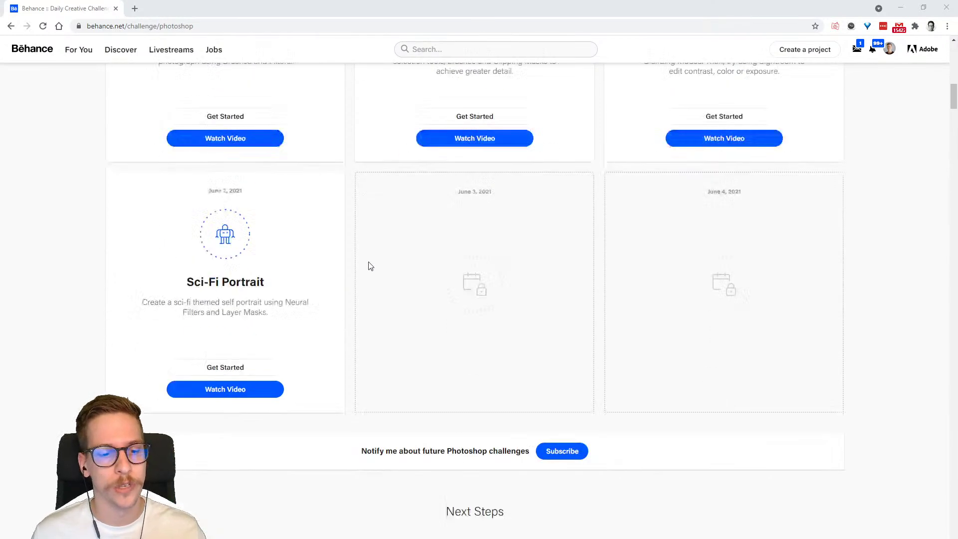
pyautogui.moveTo(186, 254); pyautogui.dragTo(308, 276)
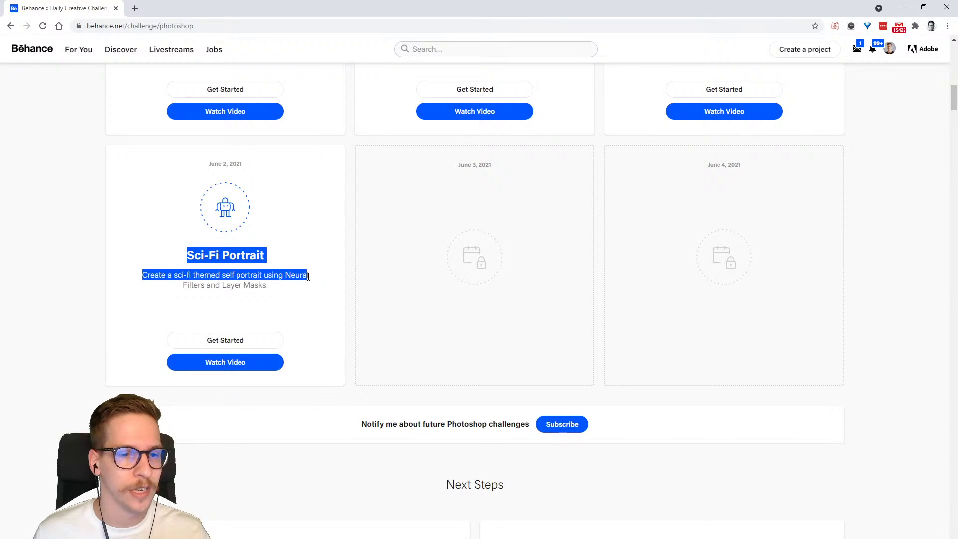
pyautogui.click(297, 255)
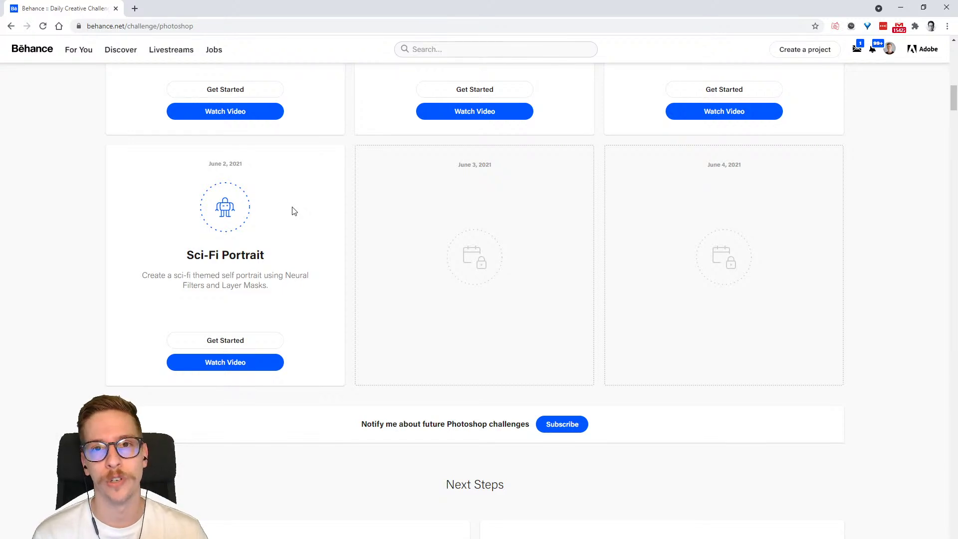
pyautogui.scroll(15, 293, 211)
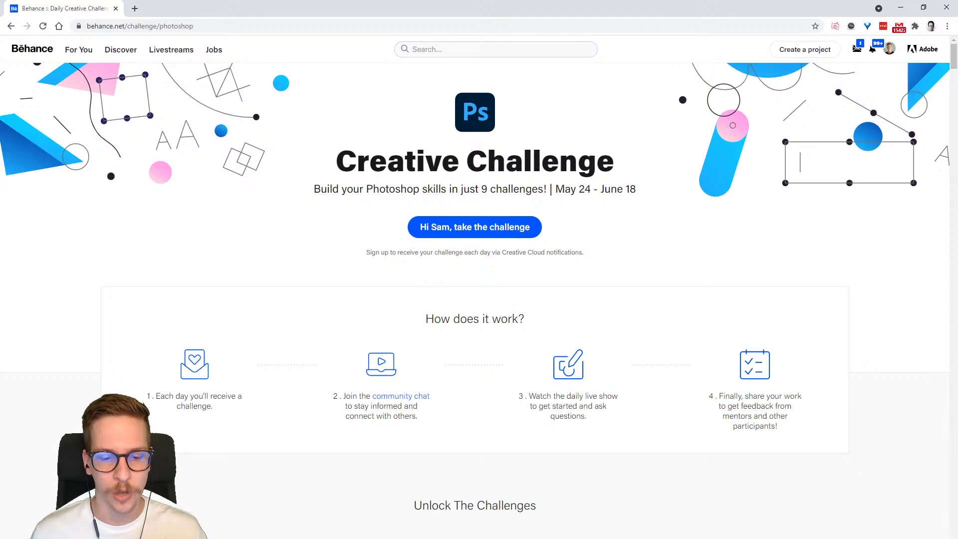
# Switch to Discord and browse the shared artwork and mentor feedback in the Adobe Photoshop server's challenge channel.
pyautogui.hotkey('alt', 'Tab')
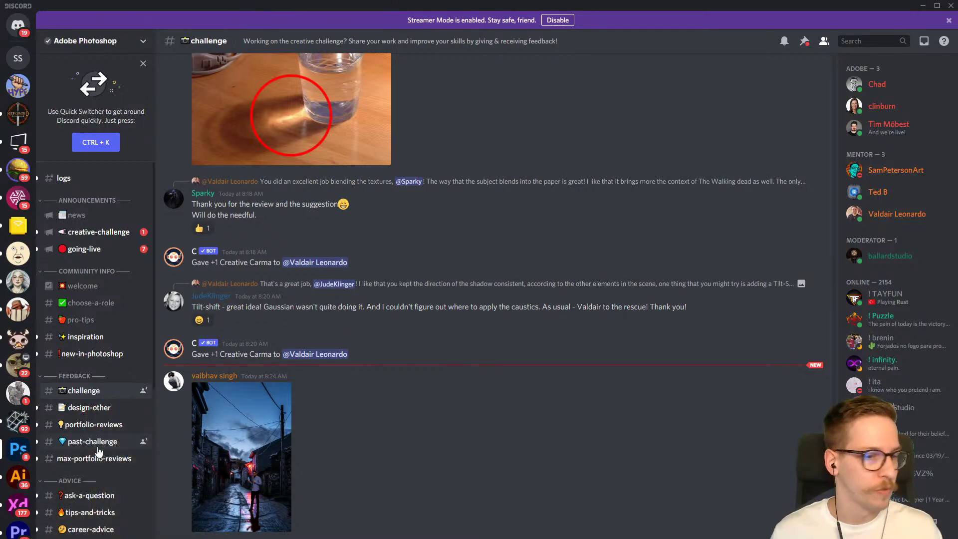
pyautogui.scroll(-2, 81, 498)
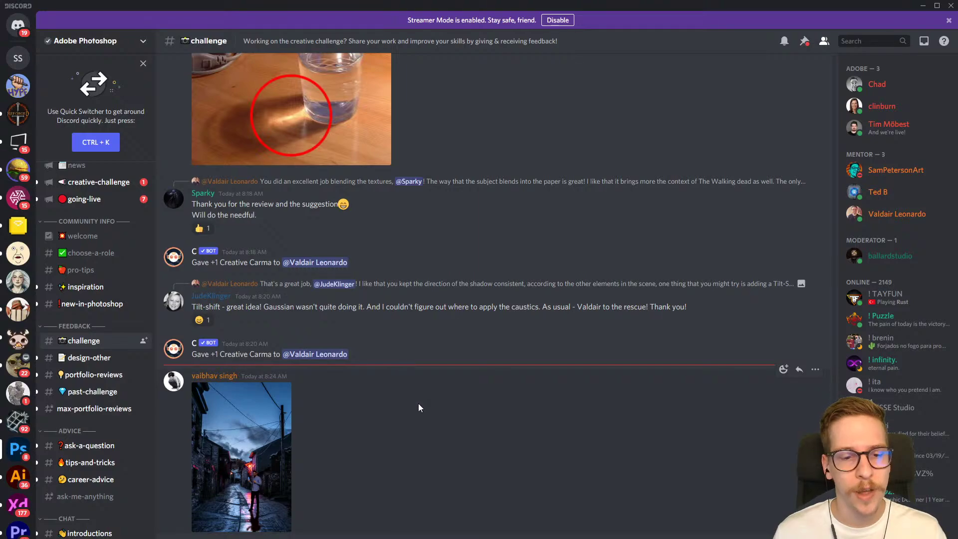
pyautogui.scroll(15, 416, 385)
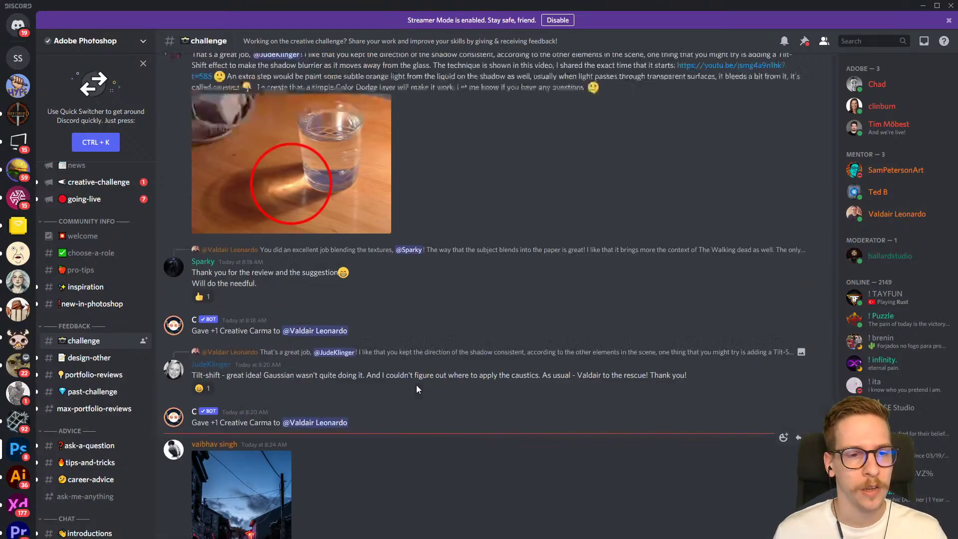
pyautogui.scroll(15, 430, 319)
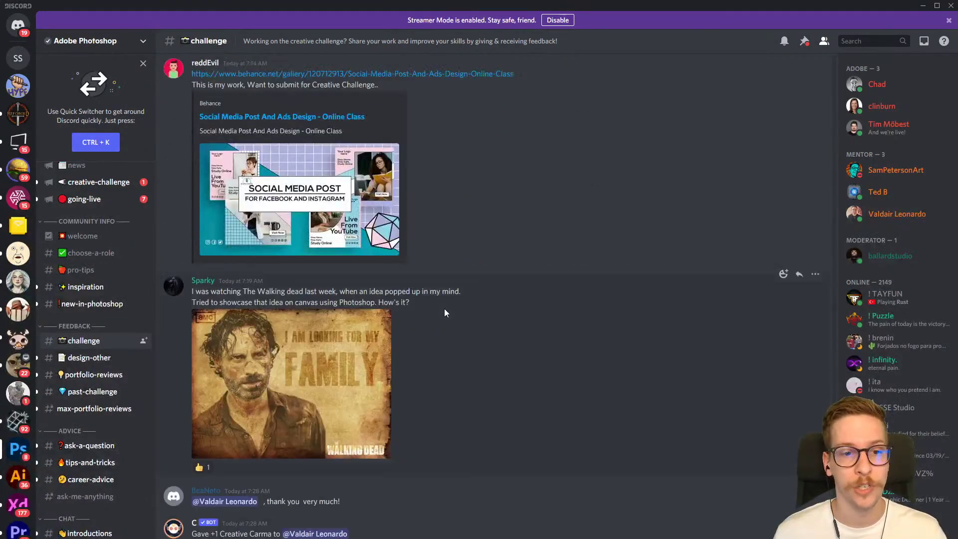
pyautogui.scroll(15, 483, 291)
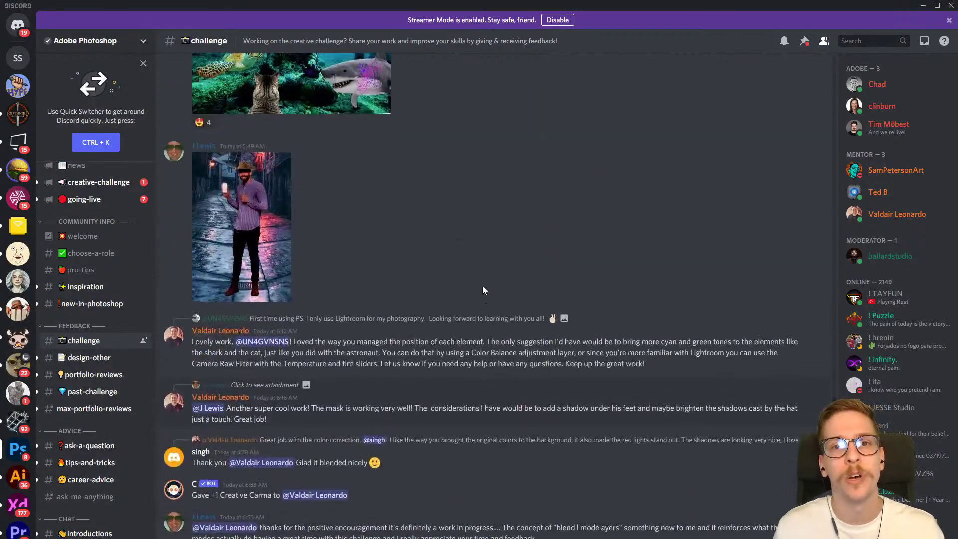
pyautogui.scroll(15, 483, 288)
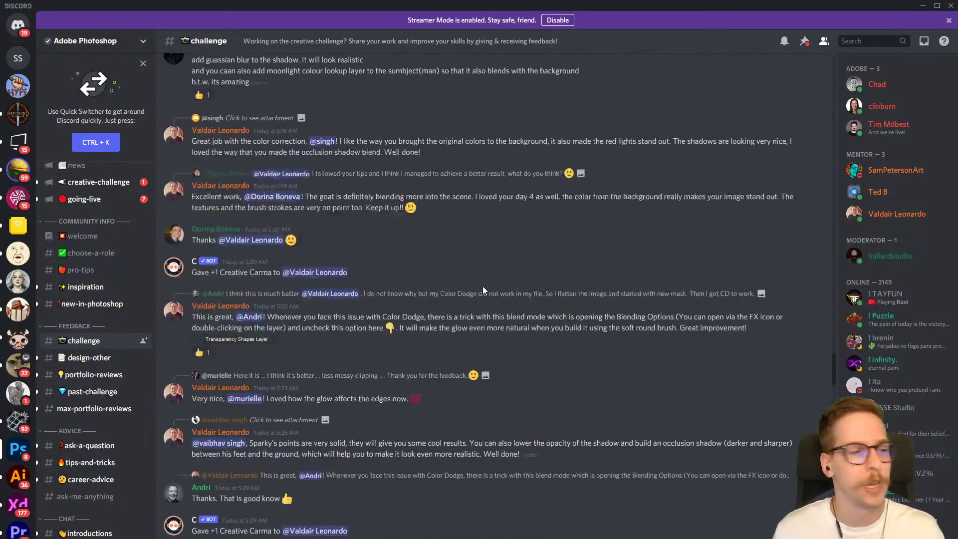
pyautogui.scroll(3, 483, 286)
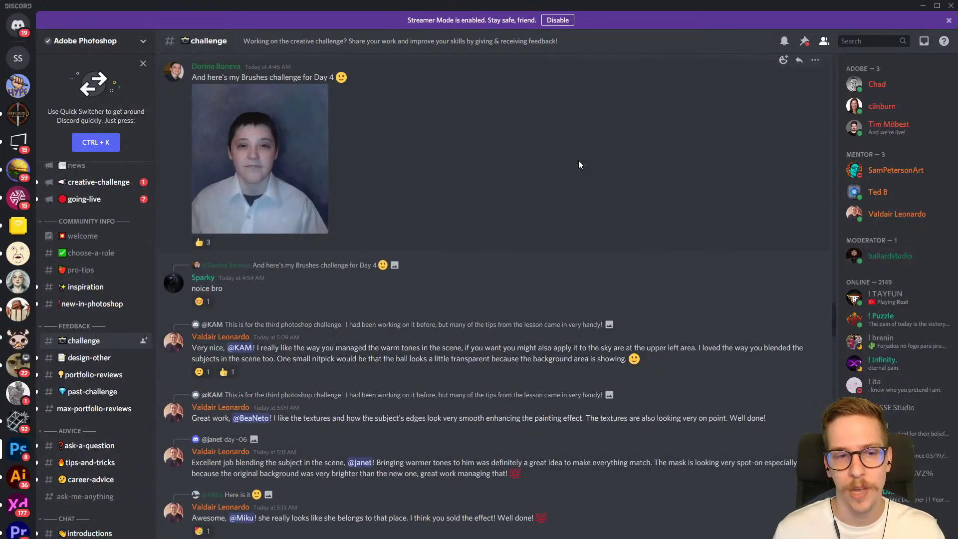
pyautogui.scroll(12, 379, 349)
pyautogui.scroll(20, 369, 349)
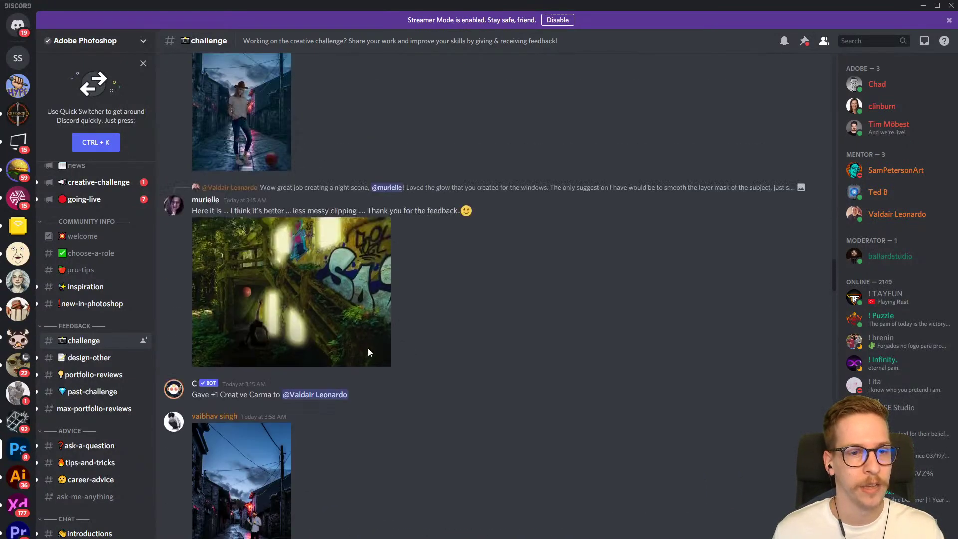
pyautogui.scroll(15, 472, 288)
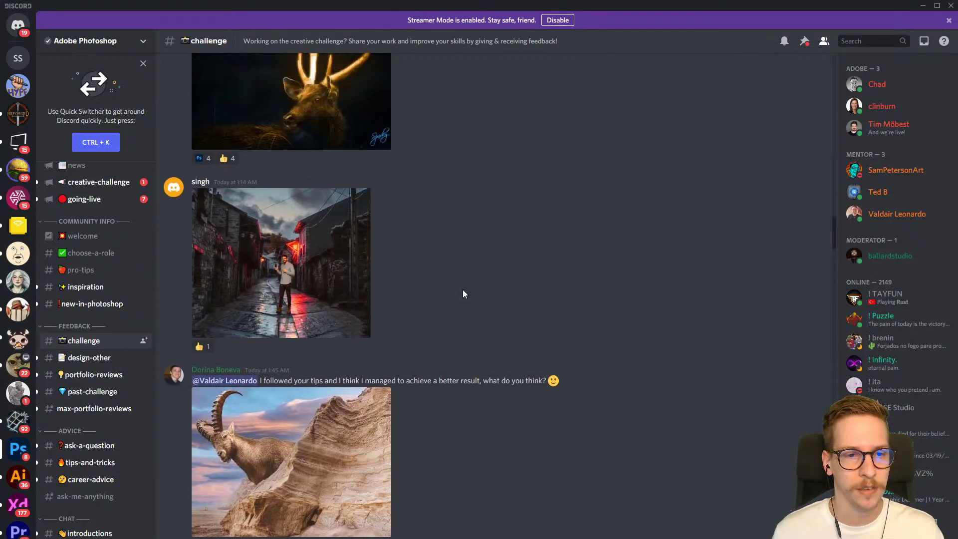
# Put Discord away and switch to the Challenge 7 Sci-Fi Portrait.psd document in Photoshop.
pyautogui.click(922, 6)
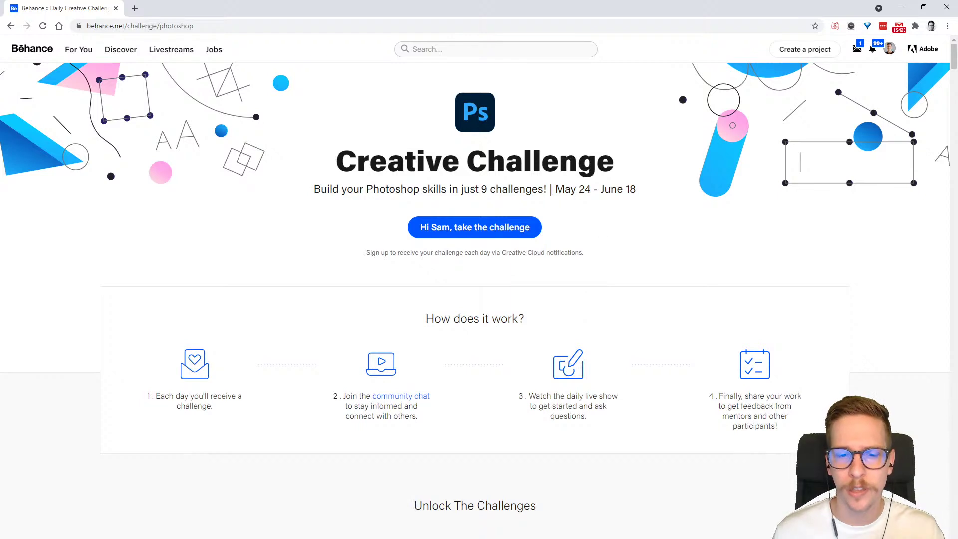
pyautogui.moveTo(405, 538)
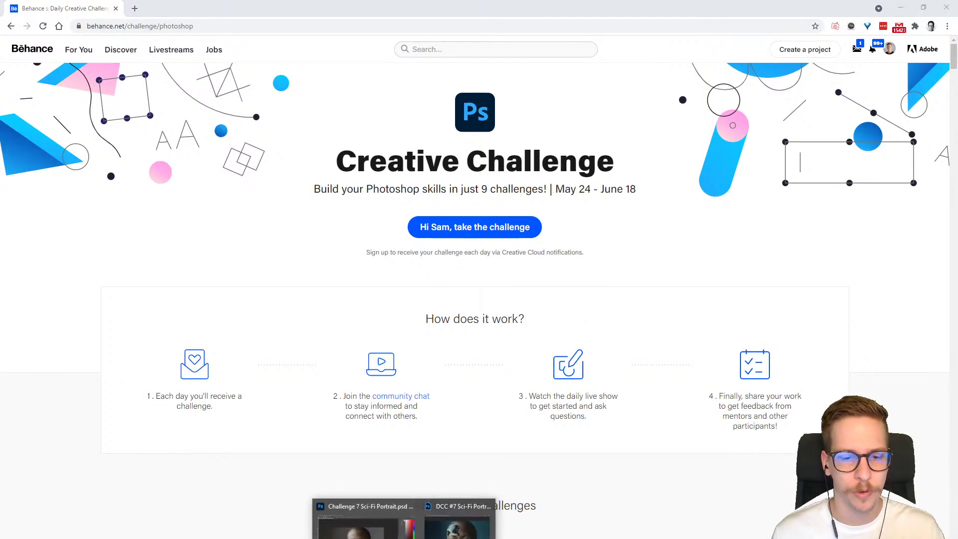
pyautogui.click(364, 530)
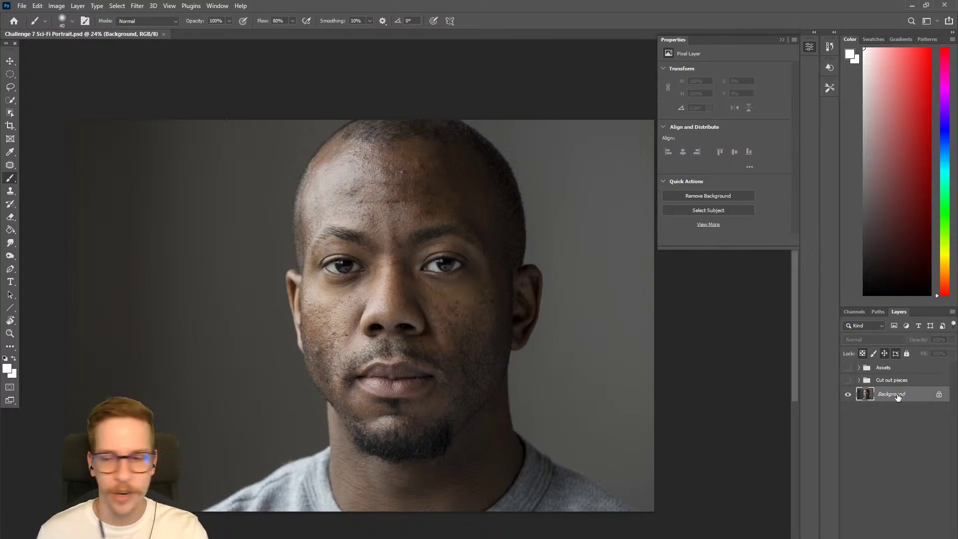
# Duplicate the Background layer and select the man on the copy using Select Subject.
pyautogui.hotkey('ctrl', 'j')
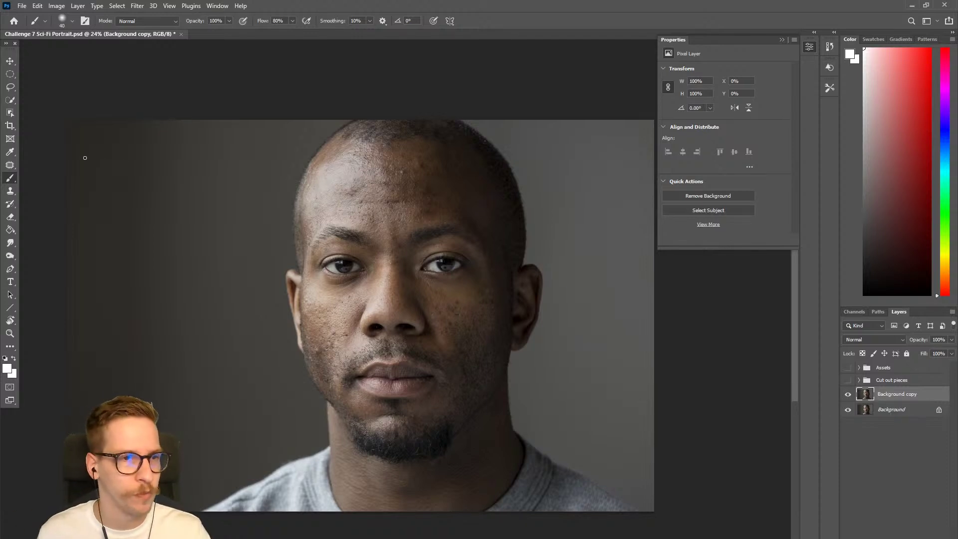
pyautogui.click(14, 100)
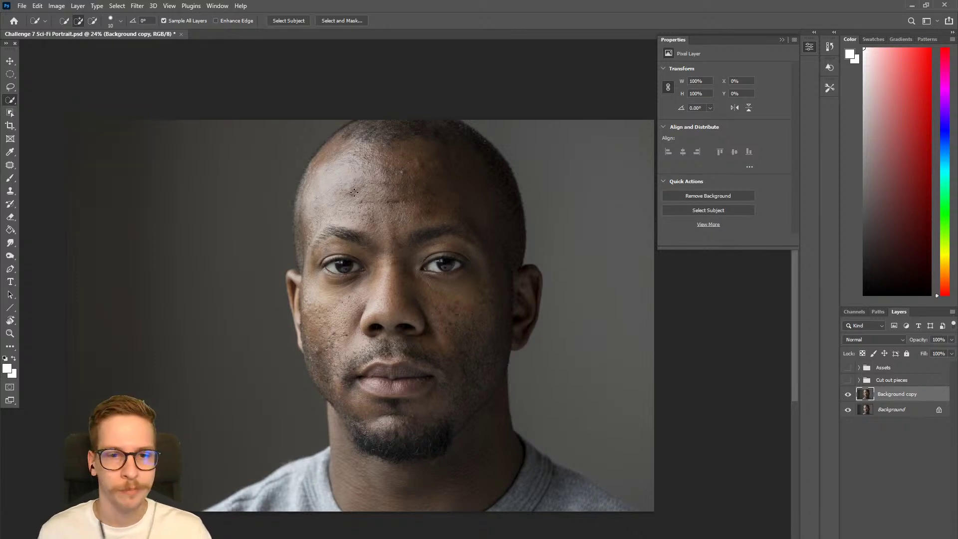
pyautogui.click(290, 22)
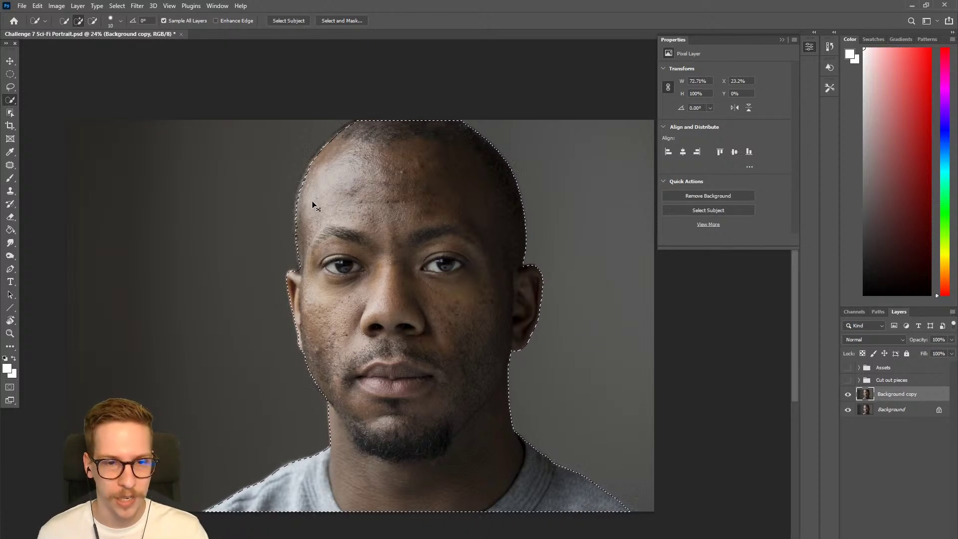
# Extend the selection with the Quick Selection tool to cover the hair edge along the left side of the head.
pyautogui.scroll(5, 326, 286)
pyautogui.moveTo(360, 120); pyautogui.dragTo(369, 301)
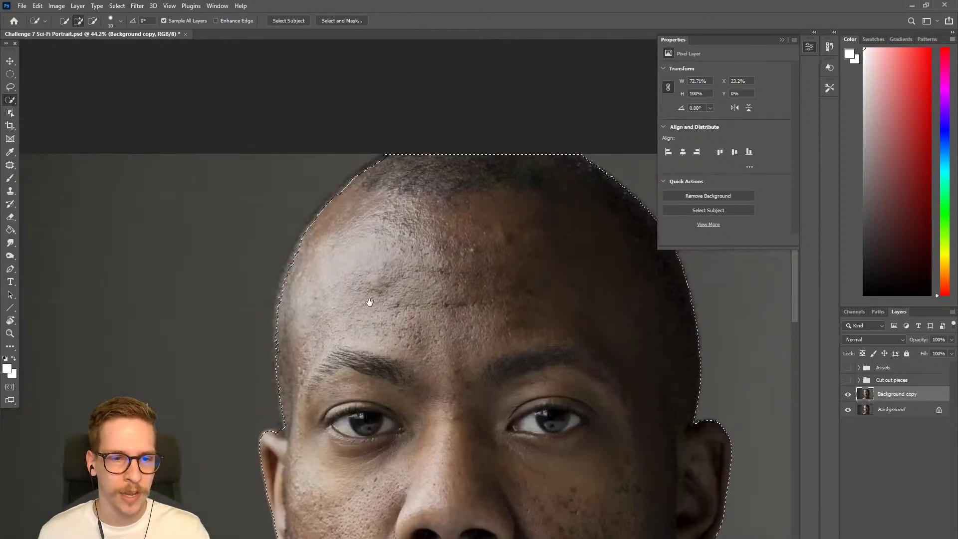
pyautogui.scroll(4, 336, 308)
pyautogui.moveTo(323, 283); pyautogui.dragTo(320, 296)
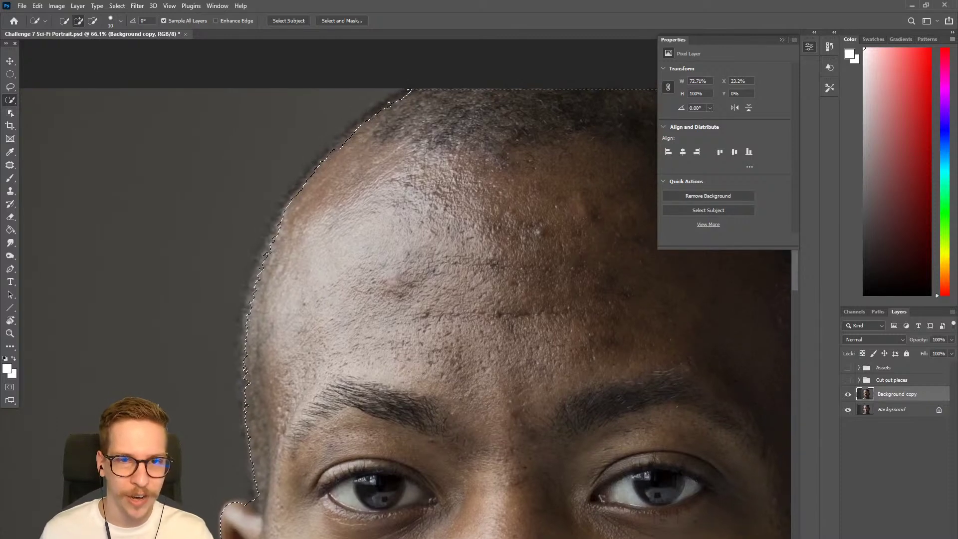
pyautogui.moveTo(399, 93)
pyautogui.mouseDown()
pyautogui.moveTo(355, 121)
pyautogui.moveTo(319, 163)
pyautogui.mouseUp()
pyautogui.moveTo(280, 212)
pyautogui.mouseDown()
pyautogui.moveTo(240, 312)
pyautogui.moveTo(244, 451)
pyautogui.moveTo(240, 479)
pyautogui.moveTo(225, 490)
pyautogui.moveTo(223, 280)
pyautogui.moveTo(216, 351)
pyautogui.mouseUp()
pyautogui.moveTo(223, 447); pyautogui.dragTo(221, 489)
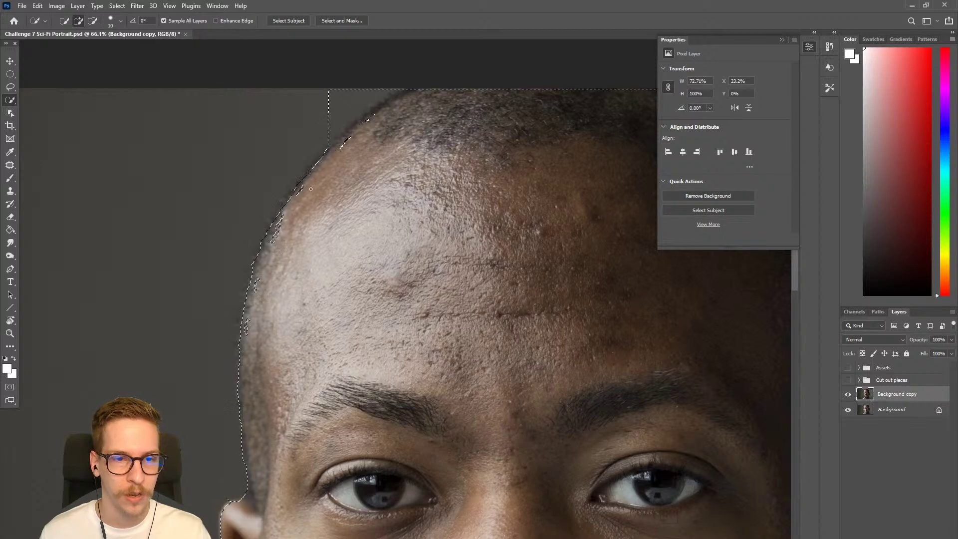
# Clean up the selection edge along the upper-left hairline and exclude the stray background beside the crown.
pyautogui.moveTo(274, 243); pyautogui.dragTo(283, 222)
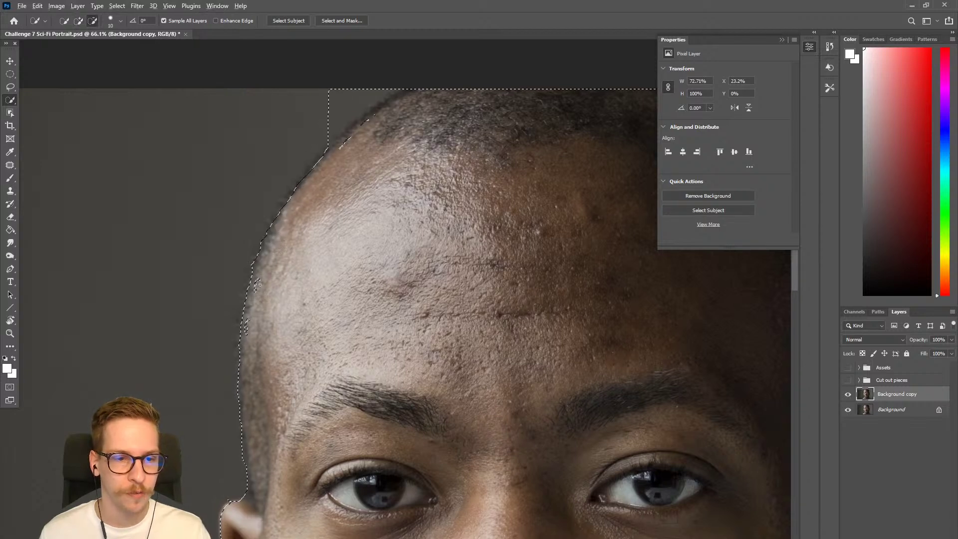
pyautogui.moveTo(260, 285)
pyautogui.mouseDown()
pyautogui.moveTo(254, 329)
pyautogui.moveTo(258, 295)
pyautogui.mouseUp()
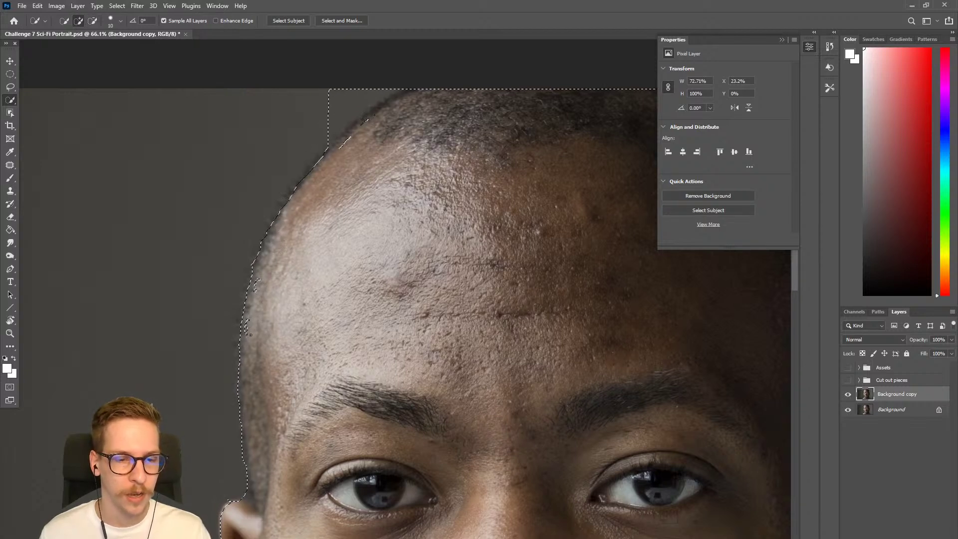
pyautogui.moveTo(327, 119)
pyautogui.mouseDown()
pyautogui.moveTo(343, 107)
pyautogui.moveTo(333, 133)
pyautogui.mouseUp()
pyautogui.scroll(-5, 488, 155)
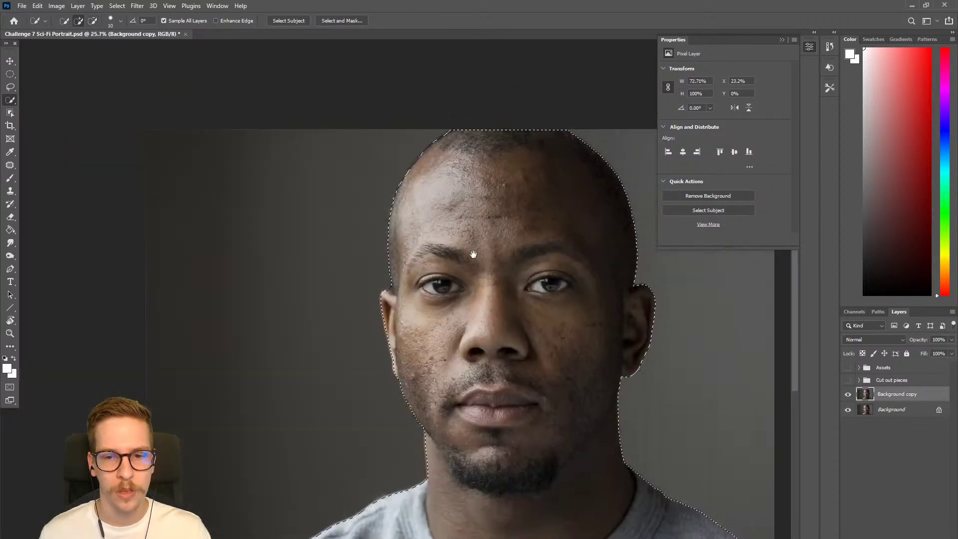
# Open the man's selection in the Select and Mask workspace.
pyautogui.moveTo(472, 255); pyautogui.dragTo(336, 180)
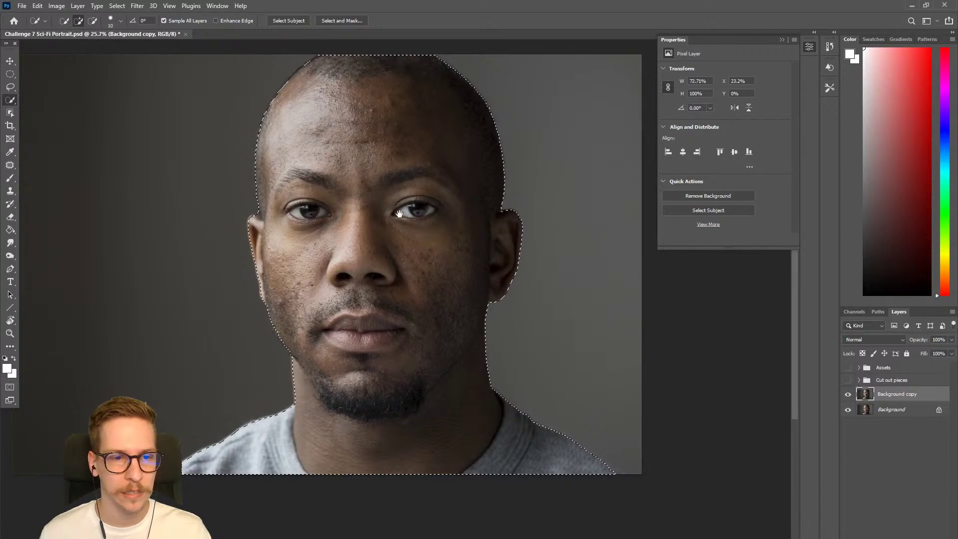
pyautogui.moveTo(398, 213); pyautogui.dragTo(403, 223)
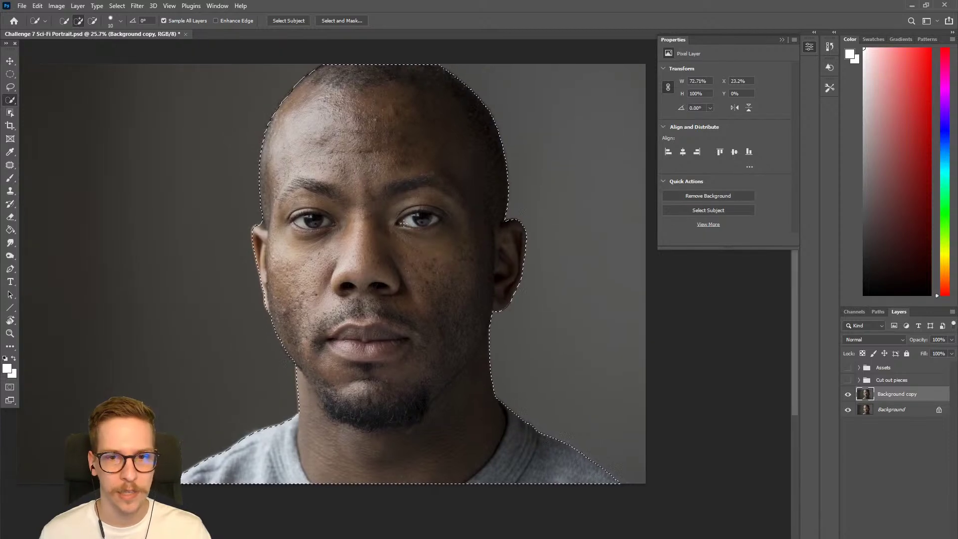
pyautogui.click(353, 21)
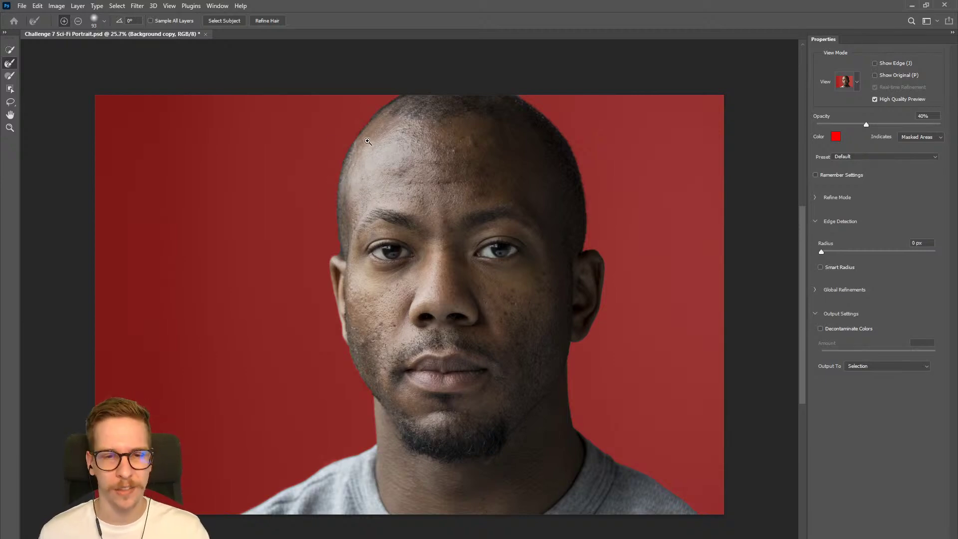
# Refine the selection edge along the hairline down both sides of the head with the Refine Edge Brush.
pyautogui.scroll(3, 369, 140)
pyautogui.moveTo(450, 246); pyautogui.dragTo(415, 291)
pyautogui.scroll(1, 326, 254)
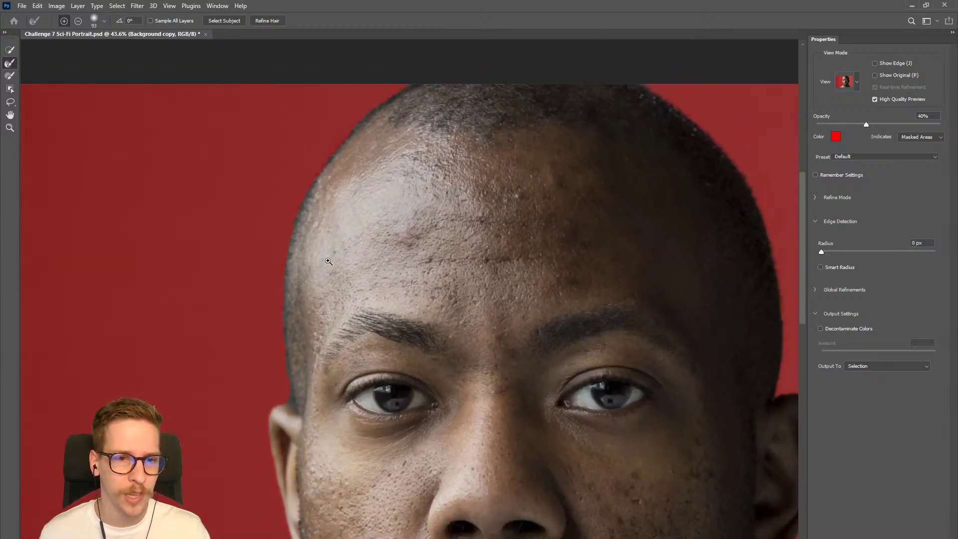
pyautogui.moveTo(328, 241); pyautogui.dragTo(327, 260)
pyautogui.scroll(1, 309, 229)
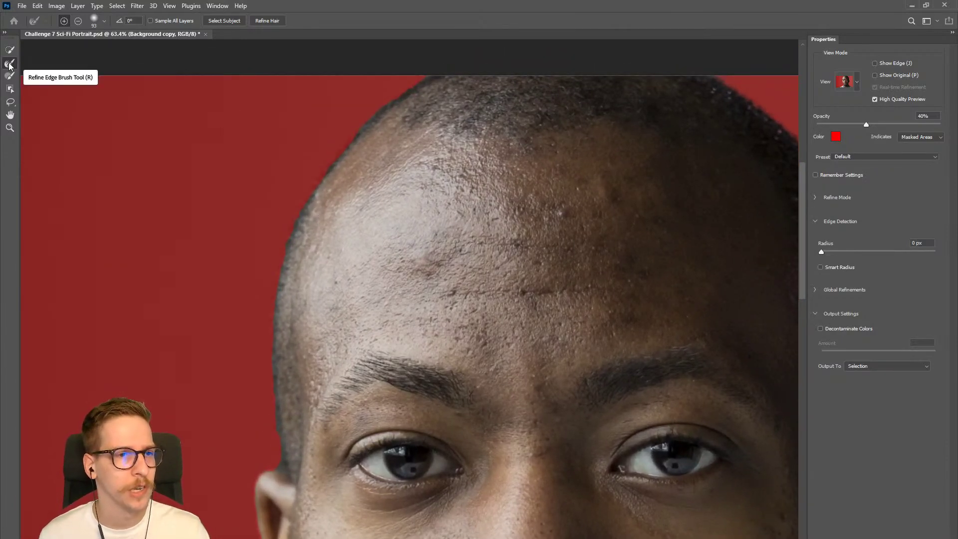
pyautogui.click(9, 64)
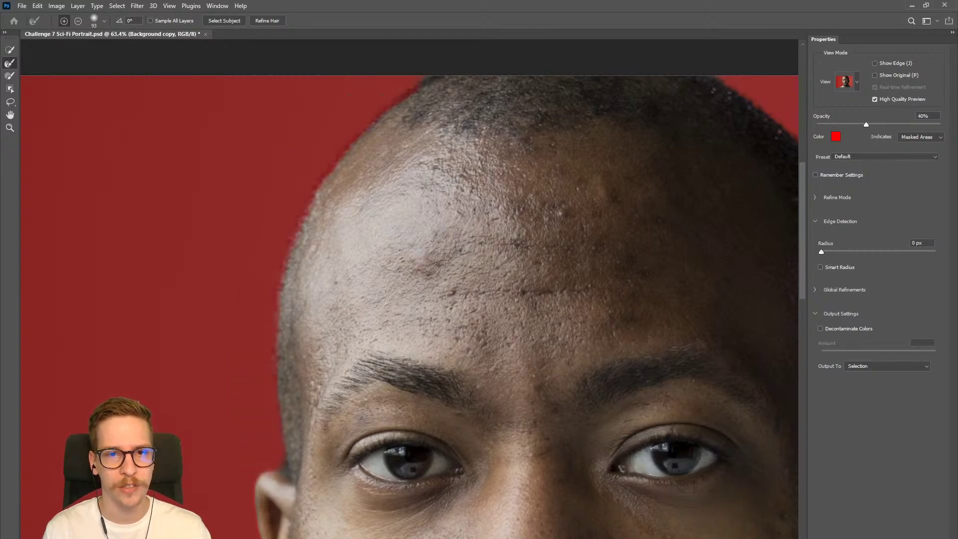
pyautogui.press('ctrl')
pyautogui.moveTo(383, 133)
pyautogui.mouseDown()
pyautogui.moveTo(391, 79)
pyautogui.moveTo(406, 70)
pyautogui.moveTo(341, 117)
pyautogui.moveTo(274, 238)
pyautogui.moveTo(256, 337)
pyautogui.moveTo(266, 451)
pyautogui.mouseUp()
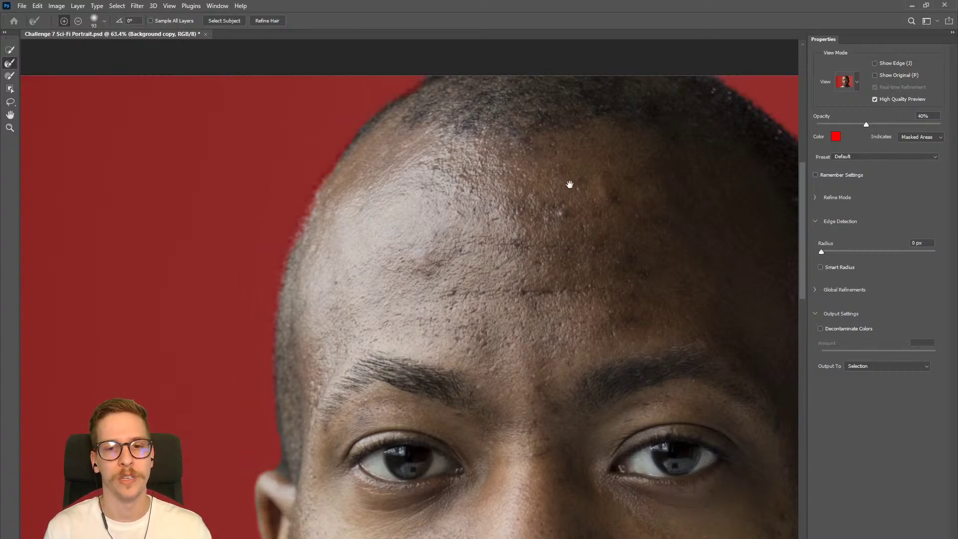
pyautogui.moveTo(570, 184)
pyautogui.mouseDown()
pyautogui.moveTo(434, 208)
pyautogui.moveTo(397, 167)
pyautogui.mouseUp()
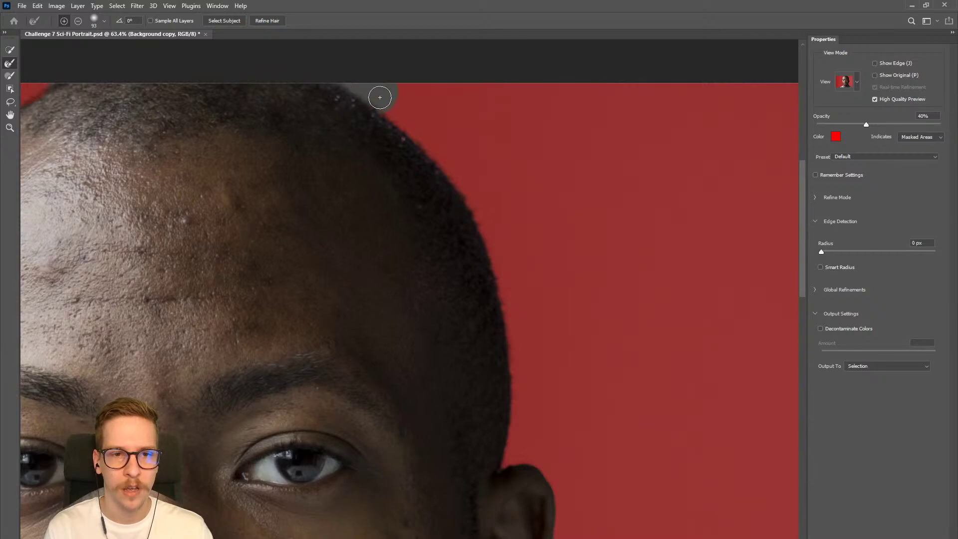
pyautogui.moveTo(380, 97)
pyautogui.mouseDown()
pyautogui.moveTo(456, 172)
pyautogui.moveTo(495, 237)
pyautogui.moveTo(520, 350)
pyautogui.moveTo(517, 461)
pyautogui.mouseUp()
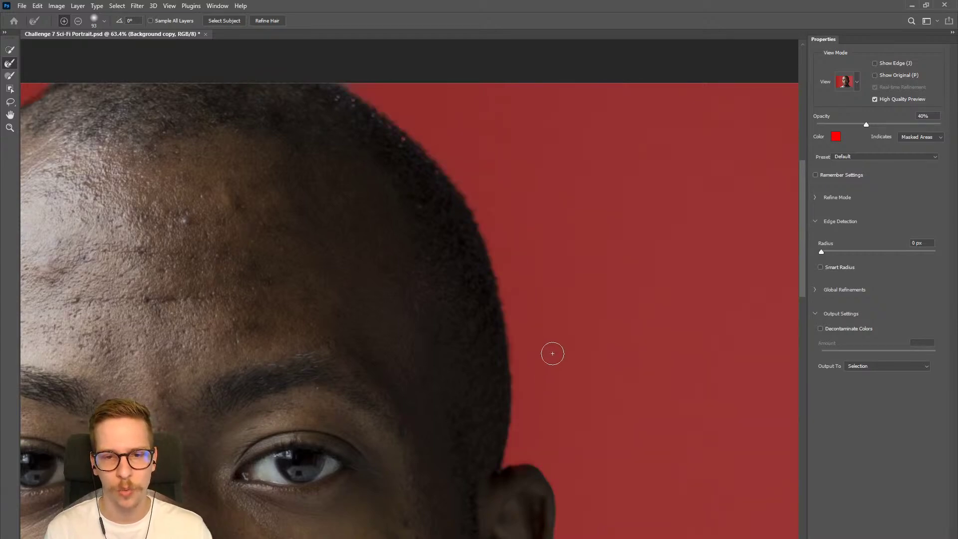
# Refine the beard edge along the left jaw with the Refine Edge Brush and accept the refined selection.
pyautogui.moveTo(560, 351); pyautogui.dragTo(470, 216)
pyautogui.moveTo(471, 319); pyautogui.dragTo(481, 282)
pyautogui.moveTo(345, 268); pyautogui.dragTo(419, 234)
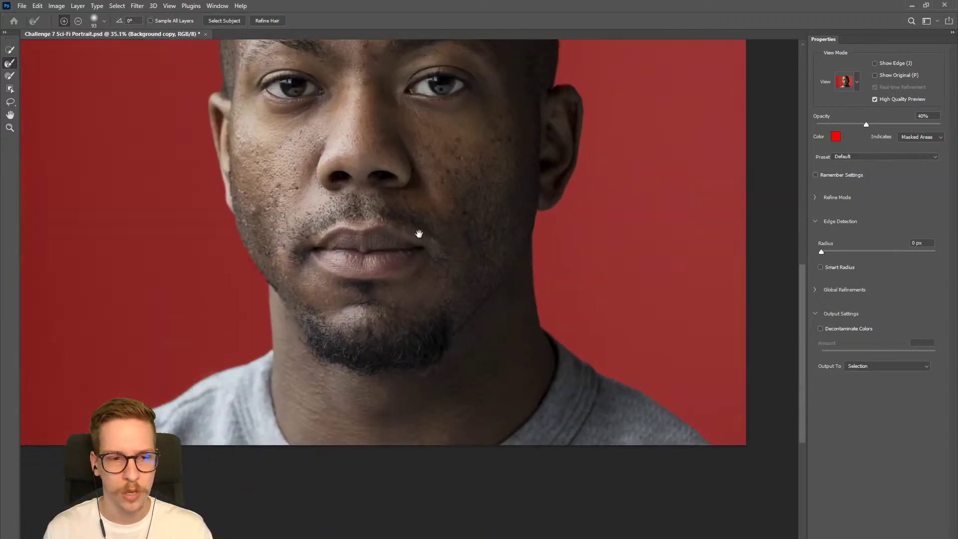
pyautogui.scroll(3, 270, 256)
pyautogui.moveTo(224, 212); pyautogui.dragTo(278, 322)
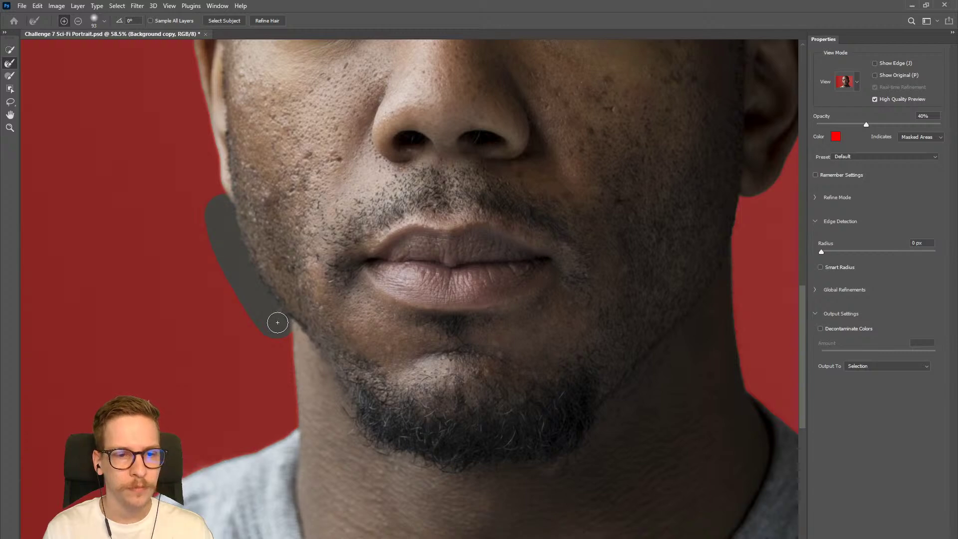
pyautogui.scroll(-3, 458, 325)
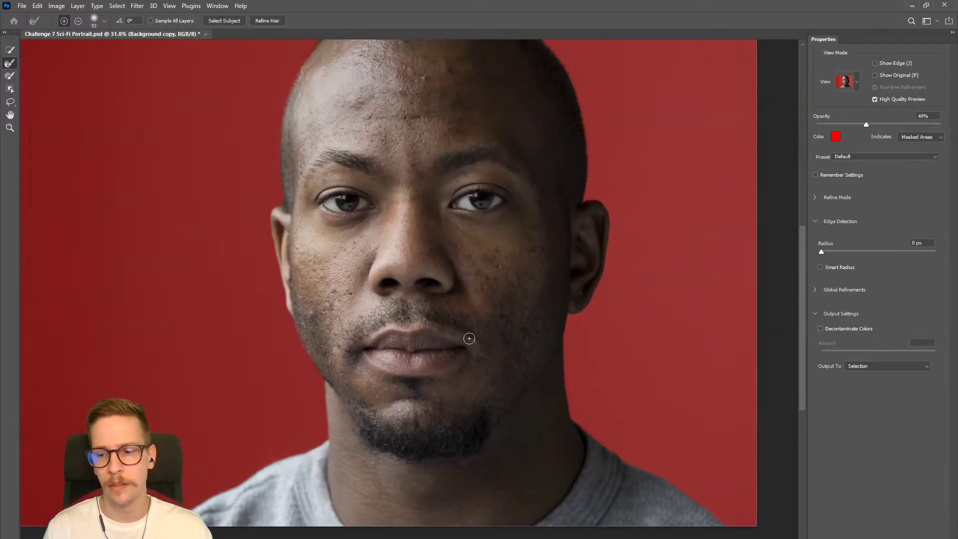
pyautogui.press('Return')
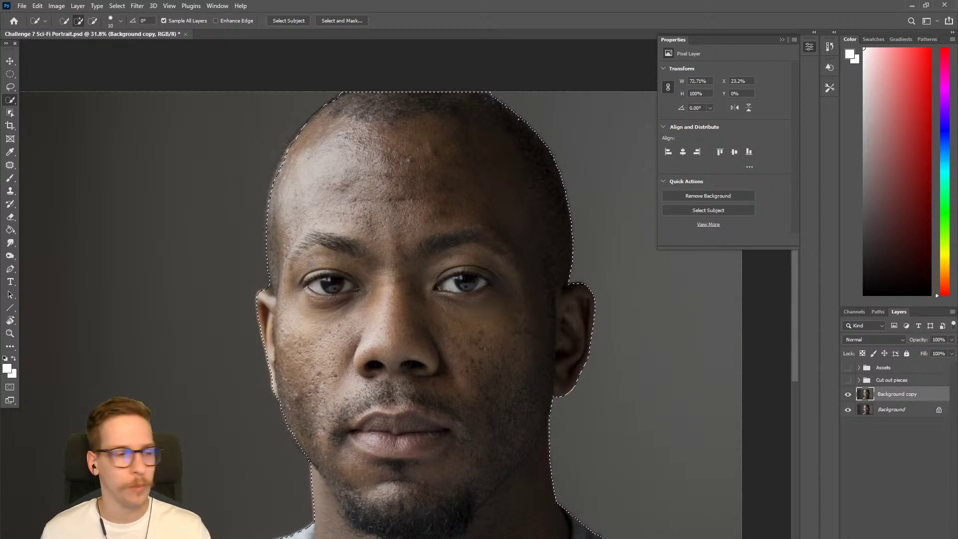
# Mask the Background copy layer with the refined selection and hide the Background layer.
pyautogui.click(886, 538)
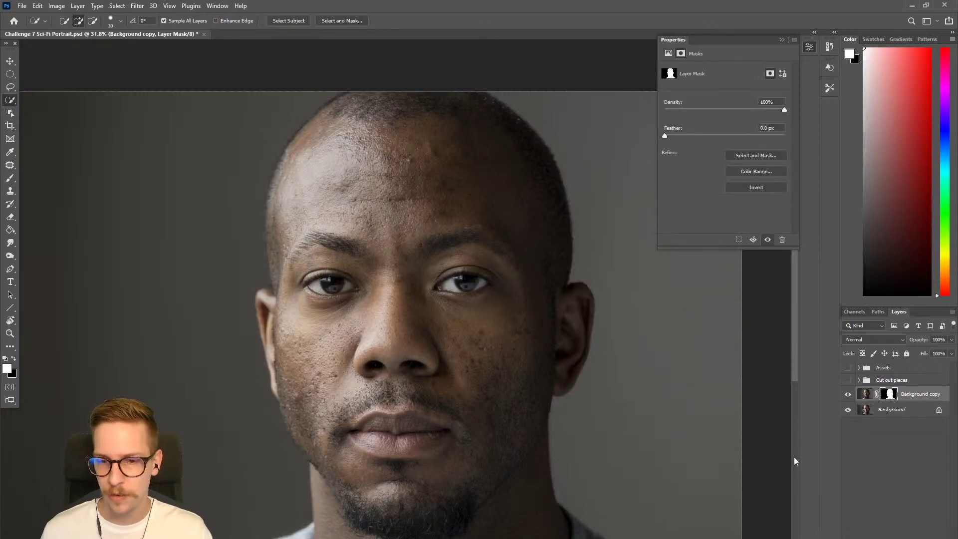
pyautogui.click(849, 410)
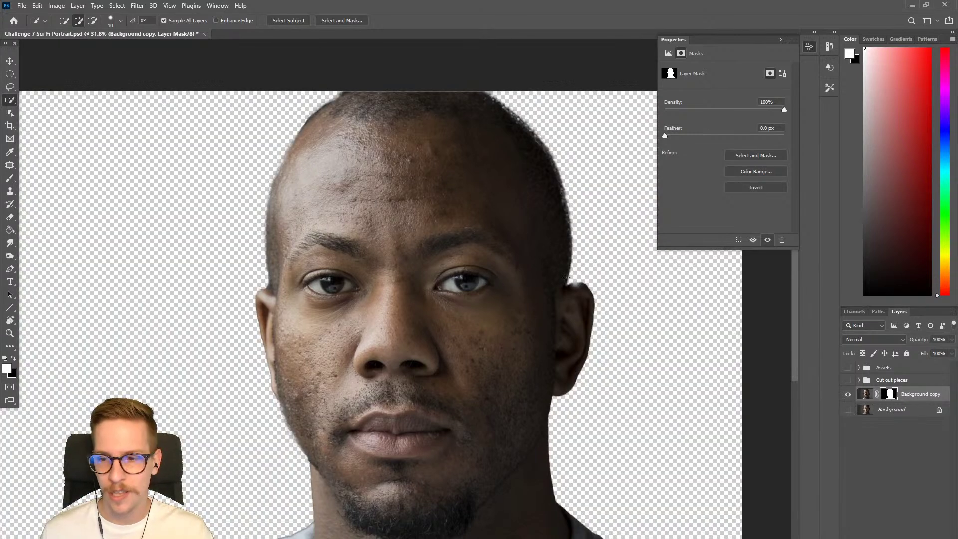
pyautogui.click(907, 416)
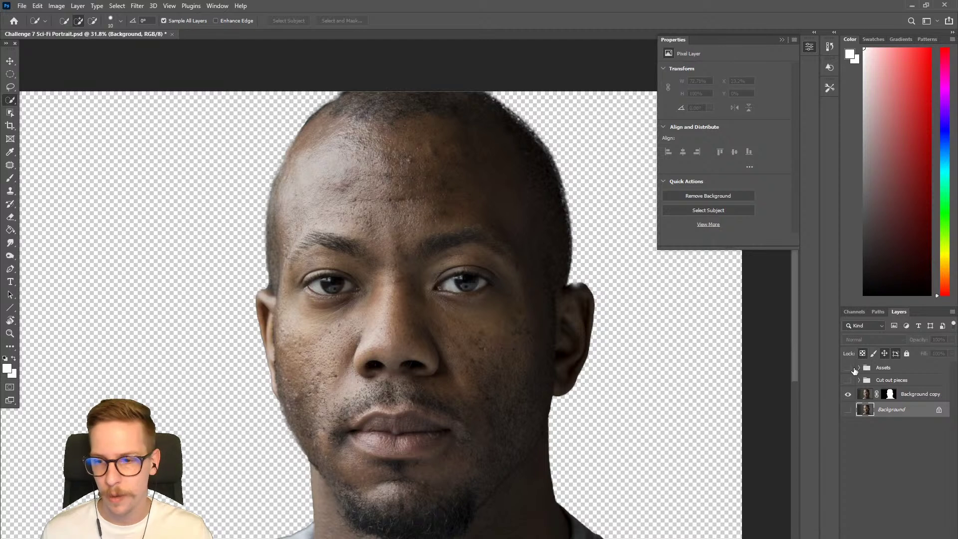
pyautogui.click(896, 403)
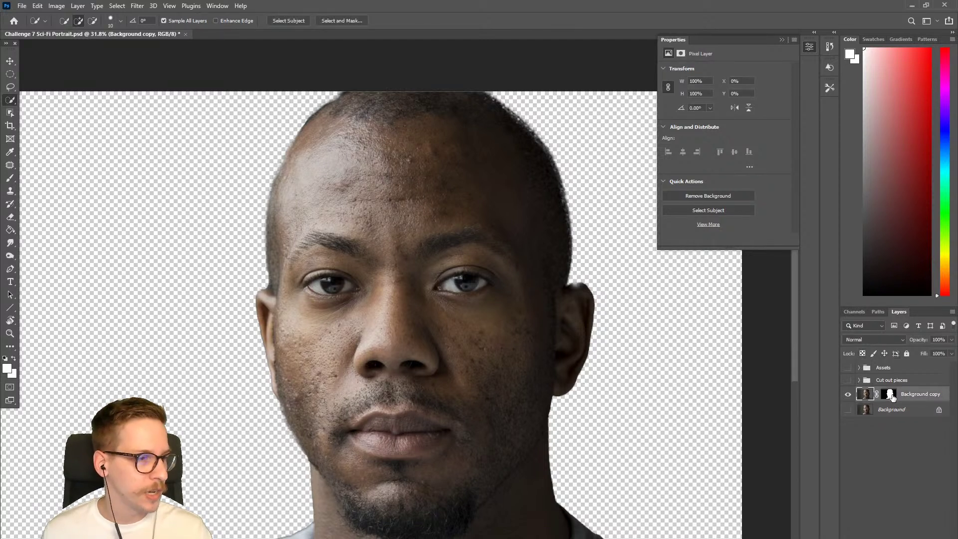
# Paint white on the Background copy's layer mask to restore the upper-left hairline of the head.
pyautogui.click(891, 395)
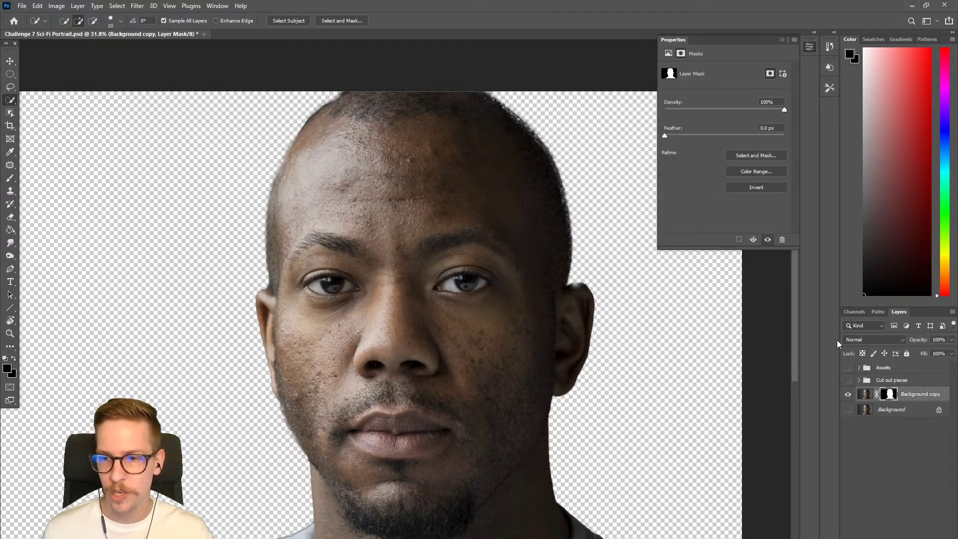
pyautogui.press('b')
pyautogui.moveTo(294, 144); pyautogui.dragTo(387, 118)
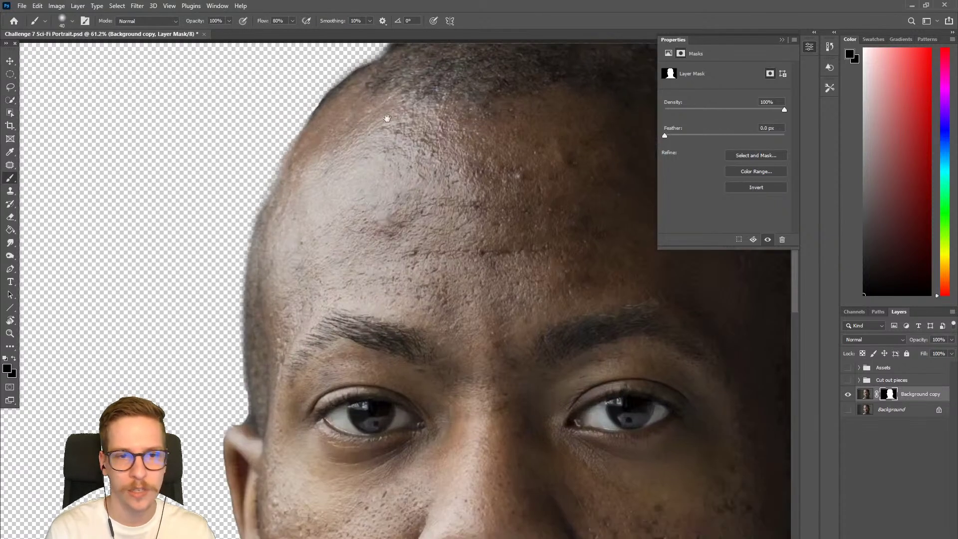
pyautogui.press('d')
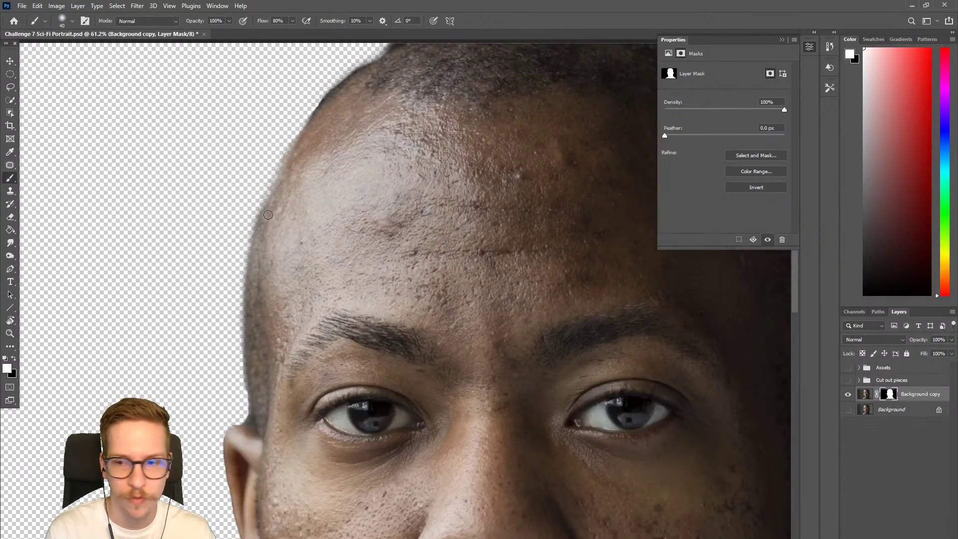
pyautogui.moveTo(267, 220)
pyautogui.mouseDown()
pyautogui.moveTo(305, 132)
pyautogui.moveTo(267, 207)
pyautogui.moveTo(302, 140)
pyautogui.mouseUp()
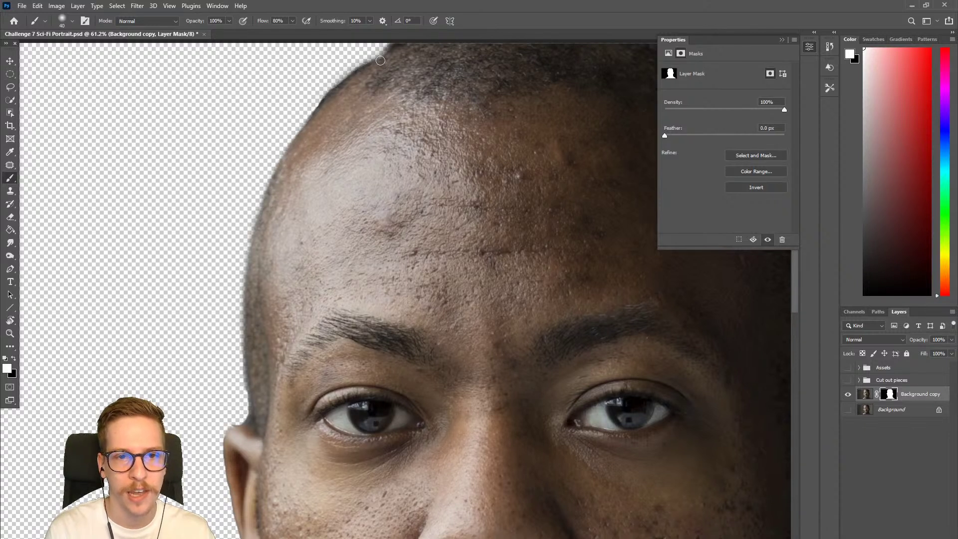
pyautogui.moveTo(387, 93); pyautogui.dragTo(339, 175)
pyautogui.moveTo(252, 225); pyautogui.dragTo(352, 129)
pyautogui.moveTo(306, 162); pyautogui.dragTo(383, 117)
# Restore the hair edge on the mask in white from the left temple down to the ear.
pyautogui.moveTo(270, 324); pyautogui.dragTo(351, 150)
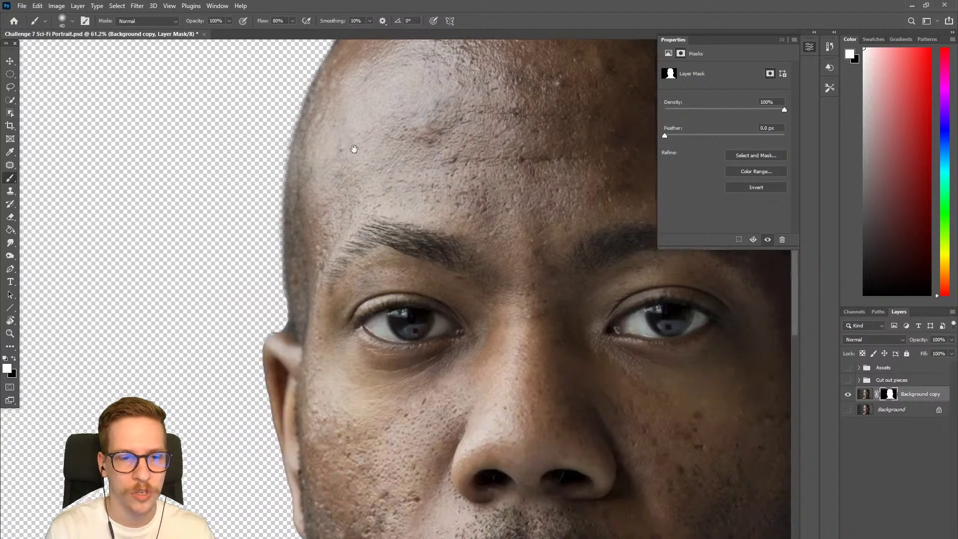
pyautogui.moveTo(310, 104); pyautogui.dragTo(288, 172)
pyautogui.moveTo(298, 128)
pyautogui.mouseDown()
pyautogui.moveTo(276, 214)
pyautogui.moveTo(295, 142)
pyautogui.mouseUp()
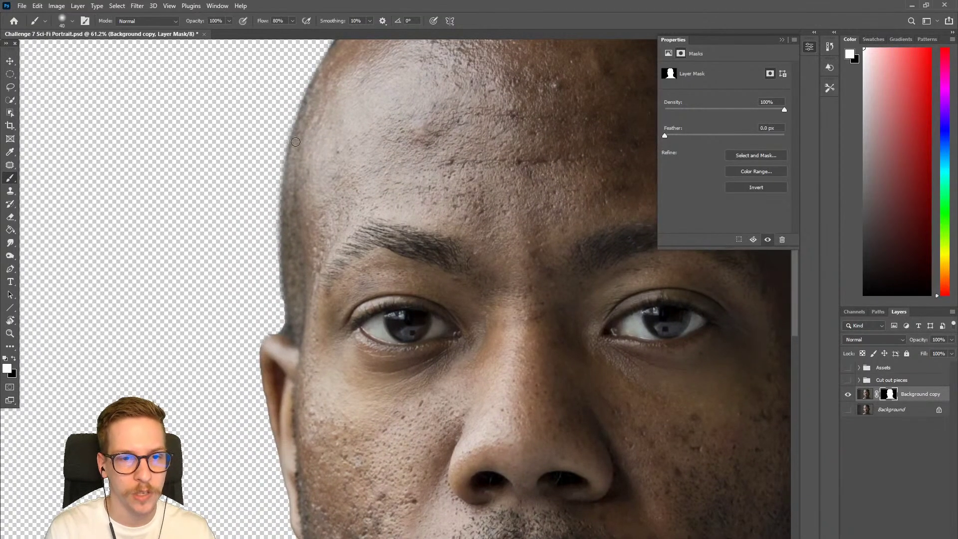
pyautogui.moveTo(287, 186); pyautogui.dragTo(288, 305)
pyautogui.moveTo(283, 262); pyautogui.dragTo(293, 333)
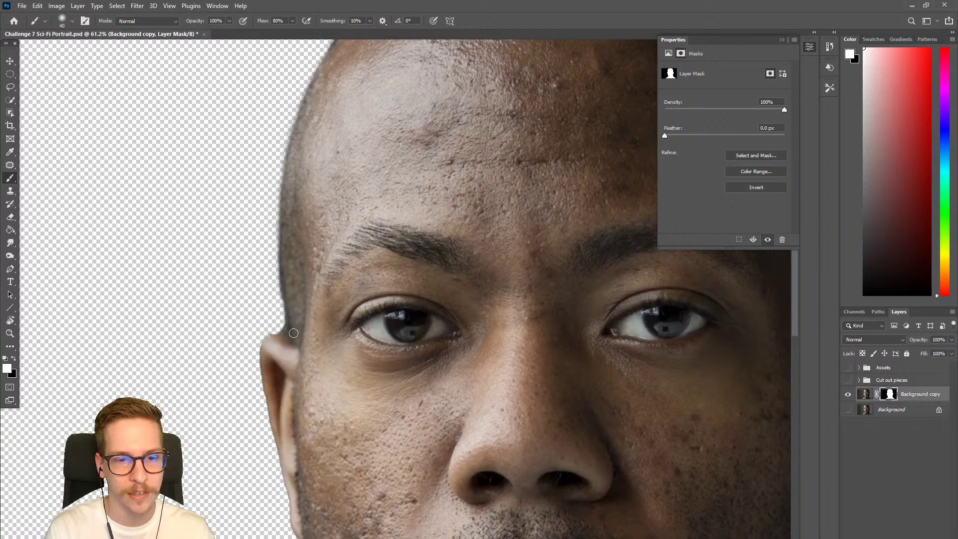
pyautogui.moveTo(286, 289); pyautogui.dragTo(299, 351)
# Paint the mask white along the left jaw to restore the beard edge below the ear.
pyautogui.moveTo(314, 391); pyautogui.dragTo(308, 222)
pyautogui.moveTo(399, 405); pyautogui.dragTo(351, 186)
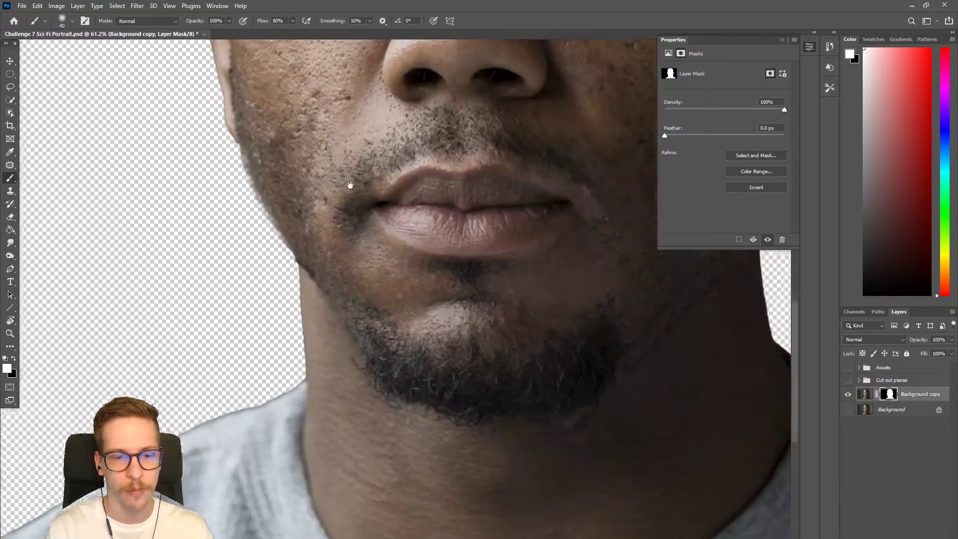
pyautogui.moveTo(247, 156)
pyautogui.mouseDown()
pyautogui.moveTo(263, 207)
pyautogui.moveTo(301, 258)
pyautogui.mouseUp()
pyautogui.moveTo(276, 223); pyautogui.dragTo(295, 260)
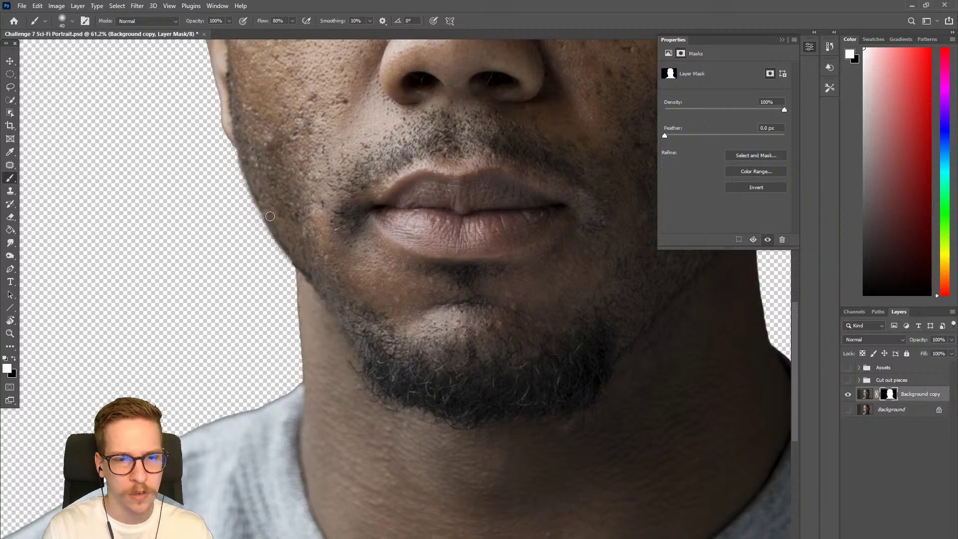
# Paint the mask white along the hair edge on the right side of the head above the ear.
pyautogui.moveTo(390, 255); pyautogui.dragTo(404, 310)
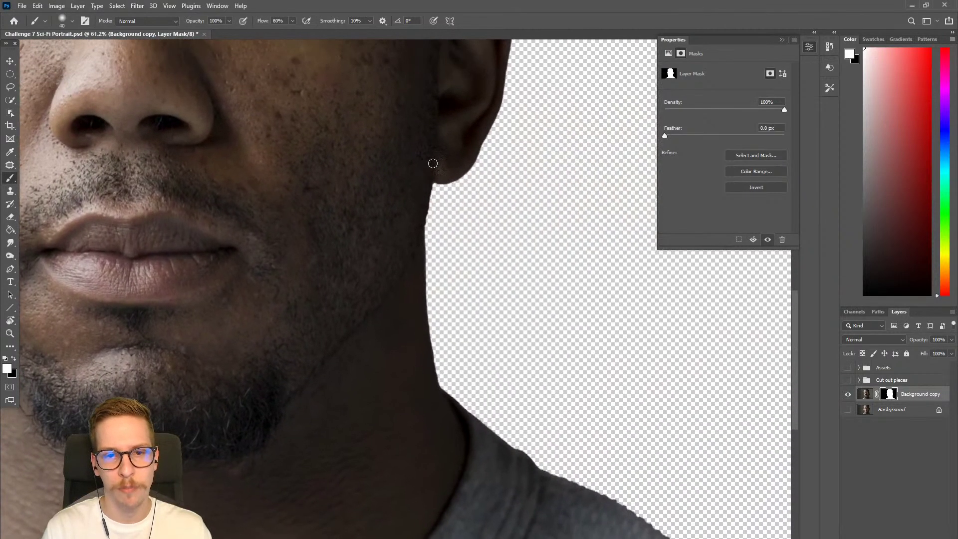
pyautogui.moveTo(434, 160); pyautogui.dragTo(413, 319)
pyautogui.moveTo(421, 177)
pyautogui.mouseDown()
pyautogui.moveTo(436, 168)
pyautogui.moveTo(408, 319)
pyautogui.mouseUp()
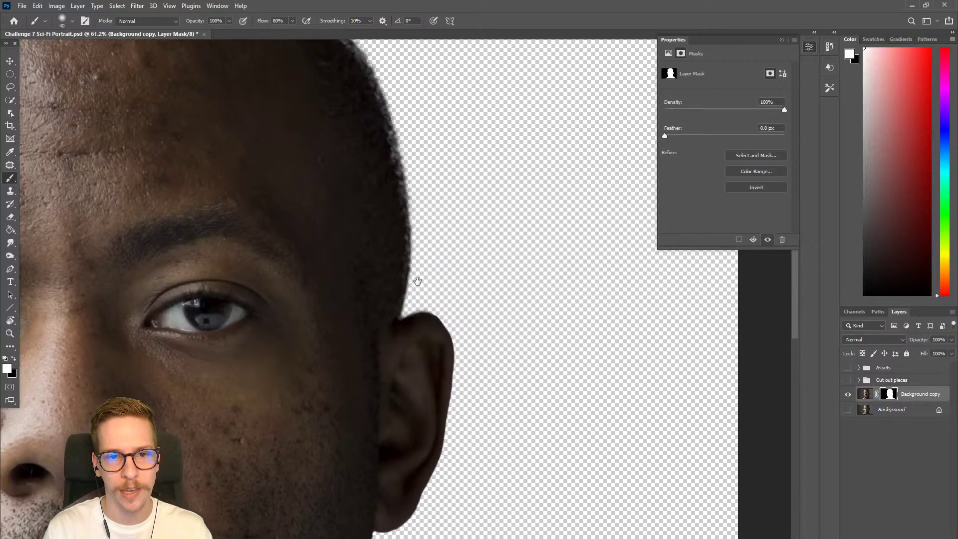
pyautogui.moveTo(376, 141)
pyautogui.mouseDown()
pyautogui.moveTo(396, 188)
pyautogui.moveTo(395, 229)
pyautogui.mouseUp()
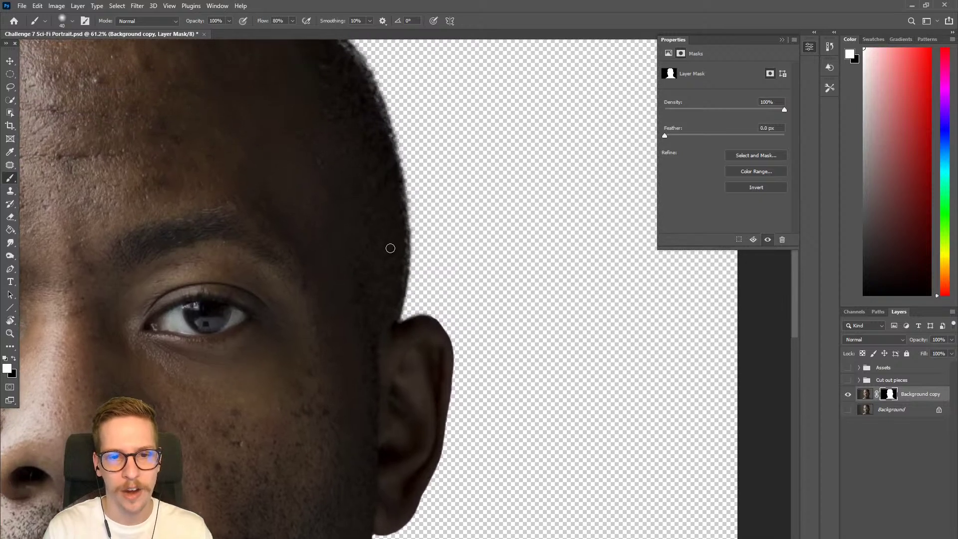
pyautogui.moveTo(373, 141); pyautogui.dragTo(402, 241)
pyautogui.moveTo(297, 85)
pyautogui.mouseDown()
pyautogui.moveTo(375, 164)
pyautogui.moveTo(402, 214)
pyautogui.moveTo(359, 283)
pyautogui.mouseUp()
pyautogui.moveTo(380, 349)
pyautogui.mouseDown()
pyautogui.moveTo(409, 267)
pyautogui.moveTo(434, 285)
pyautogui.mouseUp()
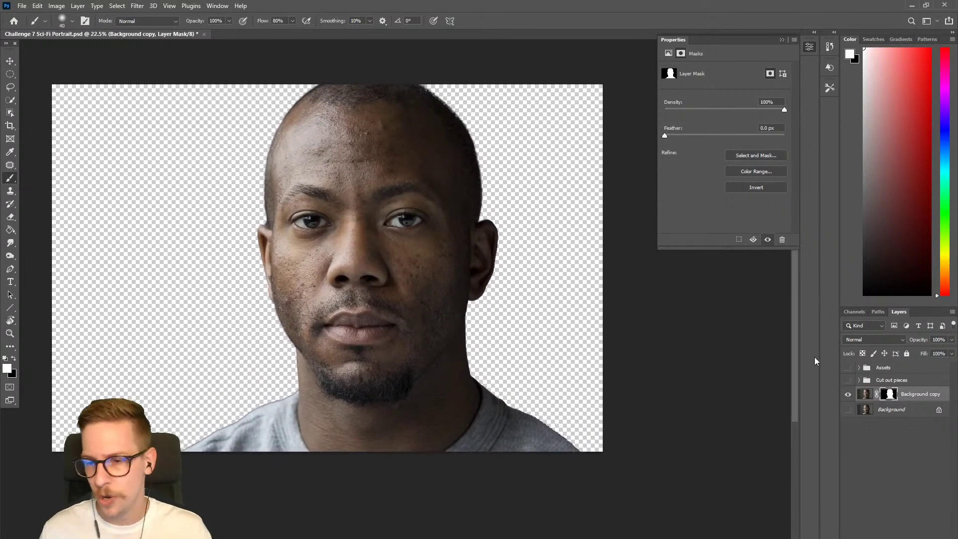
# Hide the Background copy layer, select the original Background layer and make it visible.
pyautogui.click(892, 410)
pyautogui.click(847, 396)
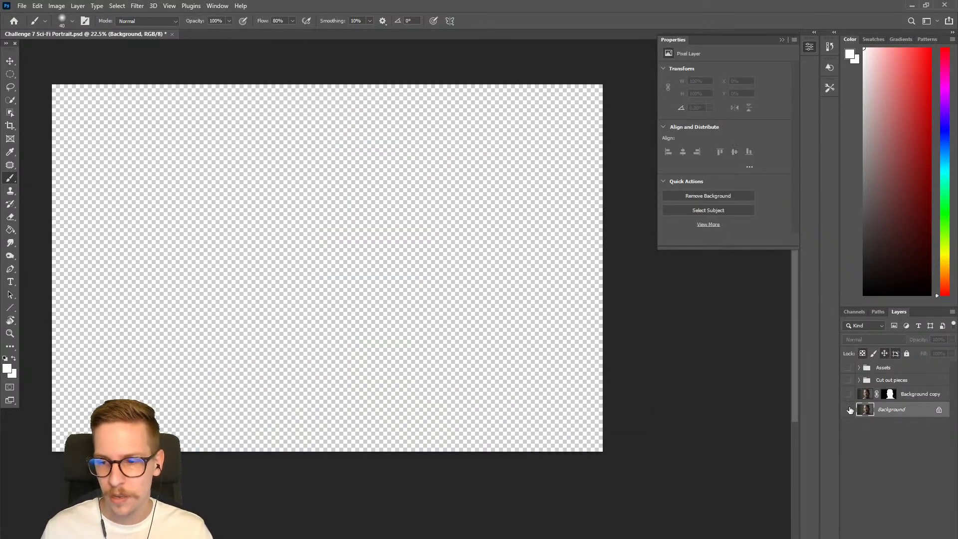
pyautogui.click(849, 394)
pyautogui.click(849, 394)
pyautogui.click(848, 410)
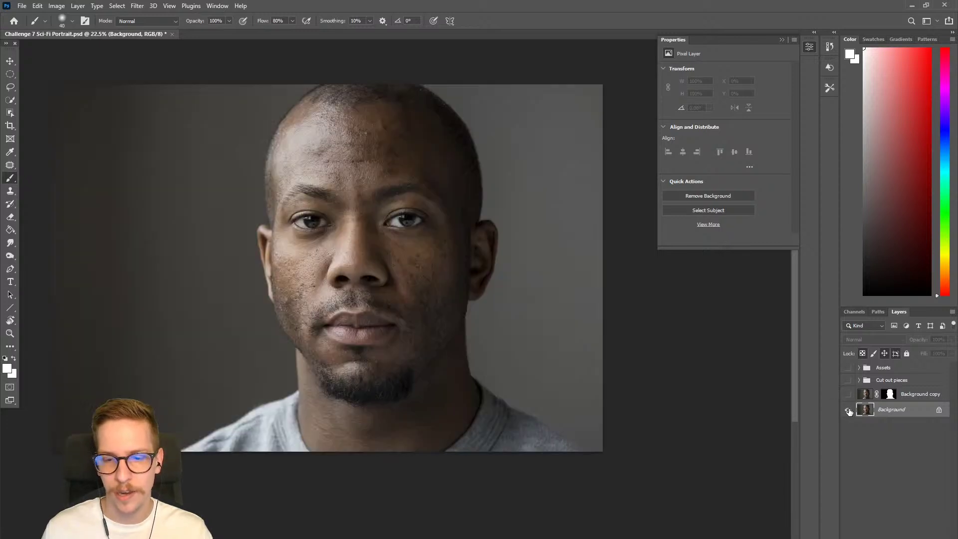
# Draw a loose Lasso selection around the man's head and shoulders on the Background layer, leaving a margin of background.
pyautogui.moveTo(391, 187); pyautogui.dragTo(400, 207)
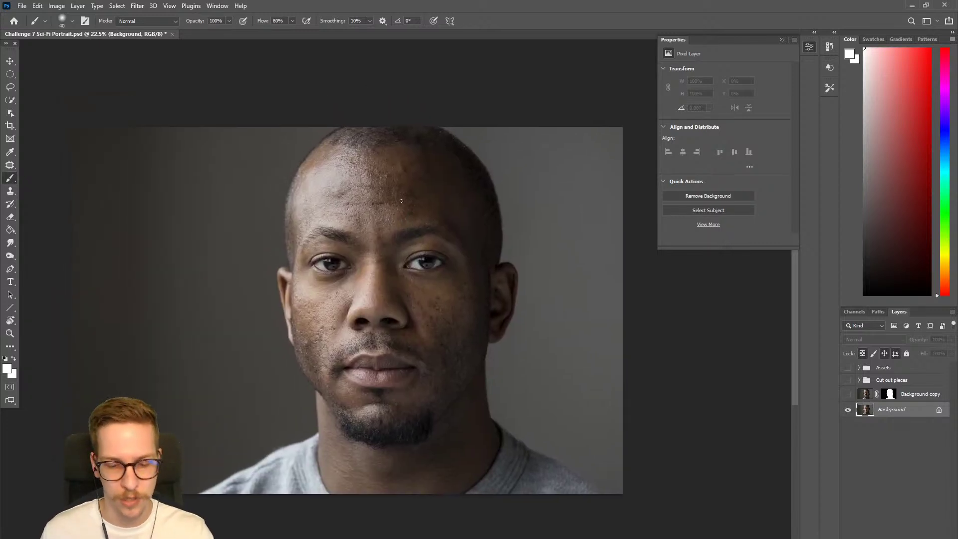
pyautogui.press('l')
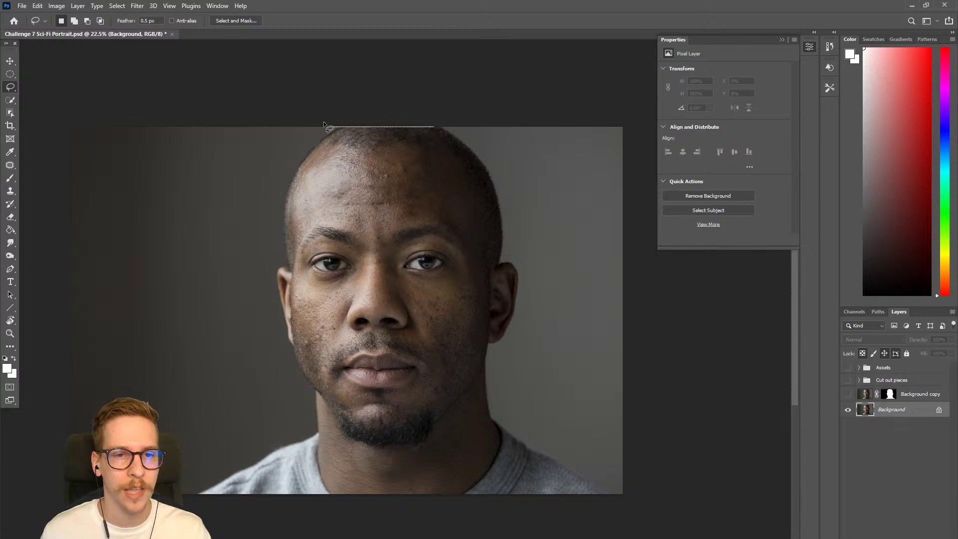
pyautogui.moveTo(288, 171)
pyautogui.mouseDown()
pyautogui.moveTo(268, 285)
pyautogui.moveTo(288, 394)
pyautogui.moveTo(267, 433)
pyautogui.moveTo(208, 472)
pyautogui.mouseUp()
pyautogui.moveTo(239, 534)
pyautogui.mouseDown()
pyautogui.moveTo(583, 533)
pyautogui.moveTo(619, 519)
pyautogui.mouseUp()
pyautogui.moveTo(618, 481)
pyautogui.mouseDown()
pyautogui.moveTo(529, 435)
pyautogui.moveTo(498, 383)
pyautogui.mouseUp()
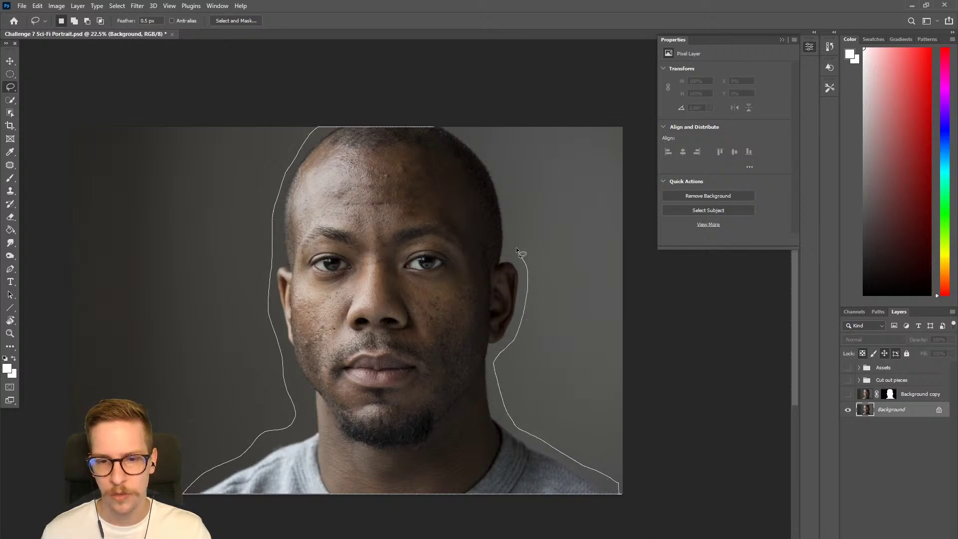
pyautogui.moveTo(462, 127); pyautogui.dragTo(455, 124)
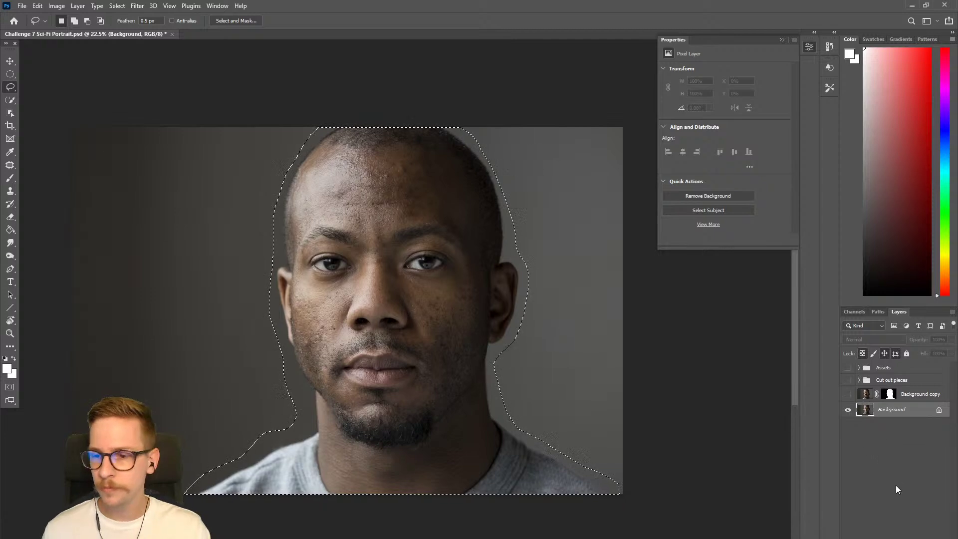
# Start a Content-Aware Fill for the selection and paint the sampling area over the backdrop on both sides of the man with a size 700 brush.
pyautogui.click(36, 6)
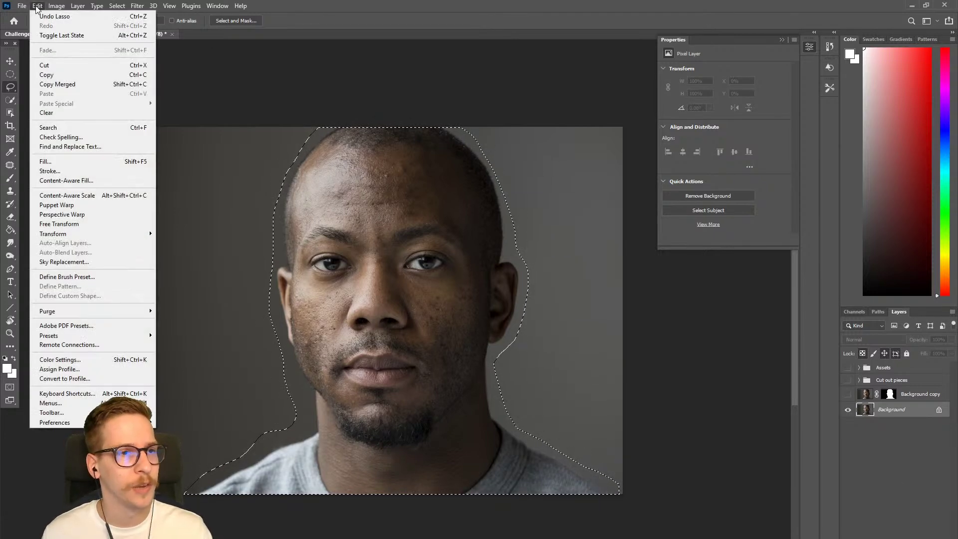
pyautogui.click(66, 180)
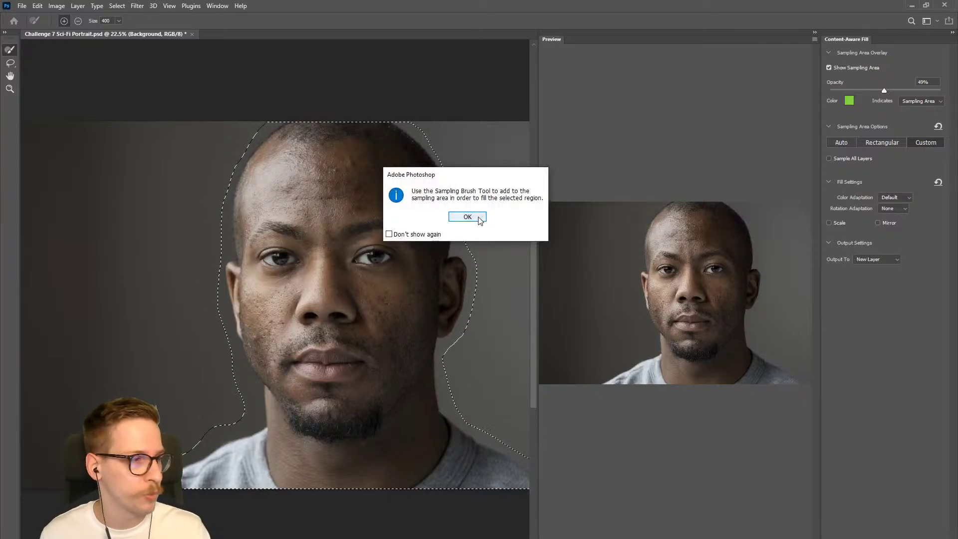
pyautogui.click(479, 218)
pyautogui.scroll(-3, 399, 223)
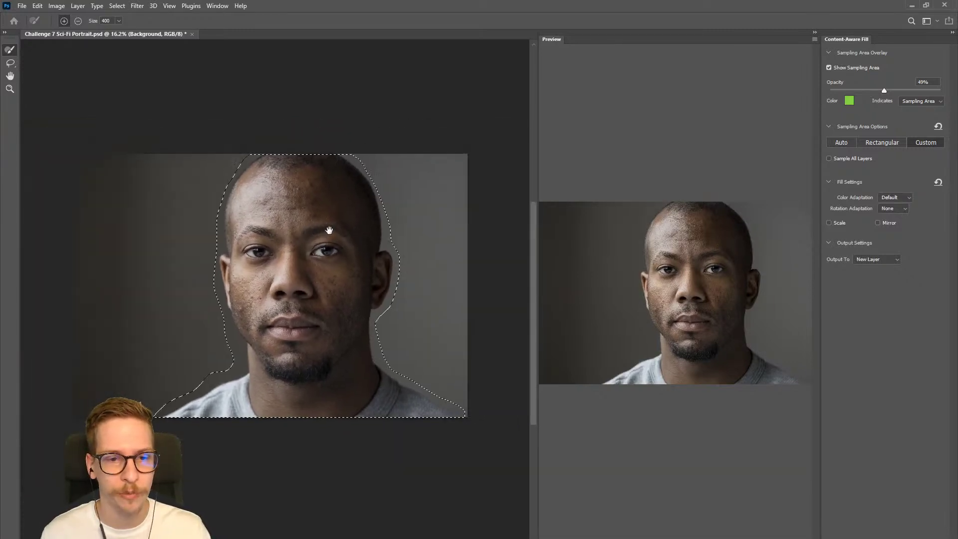
pyautogui.press(']')
pyautogui.press(']')
pyautogui.press(']')
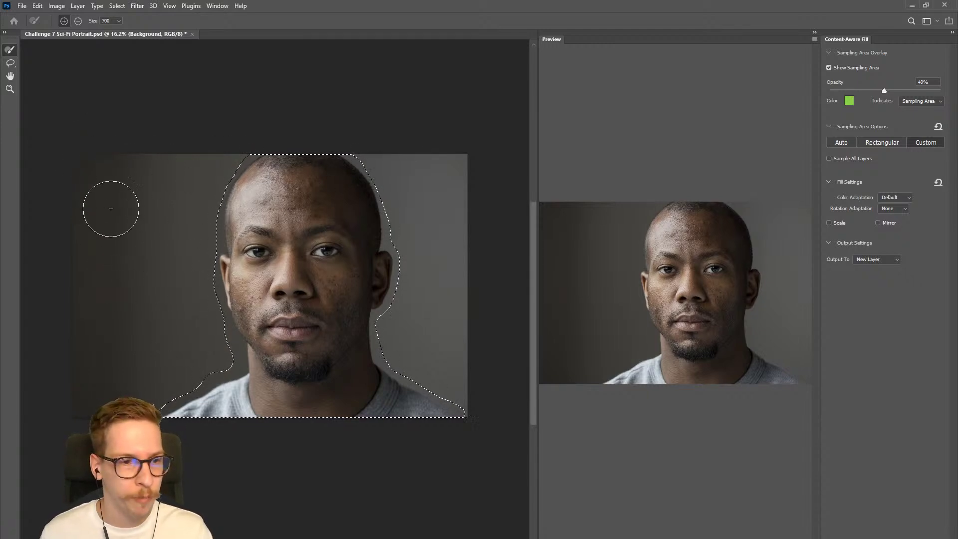
pyautogui.click(95, 147)
pyautogui.moveTo(83, 218)
pyautogui.mouseDown()
pyautogui.moveTo(128, 96)
pyautogui.moveTo(182, 188)
pyautogui.moveTo(192, 359)
pyautogui.moveTo(168, 432)
pyautogui.mouseUp()
pyautogui.moveTo(393, 105); pyautogui.dragTo(384, 353)
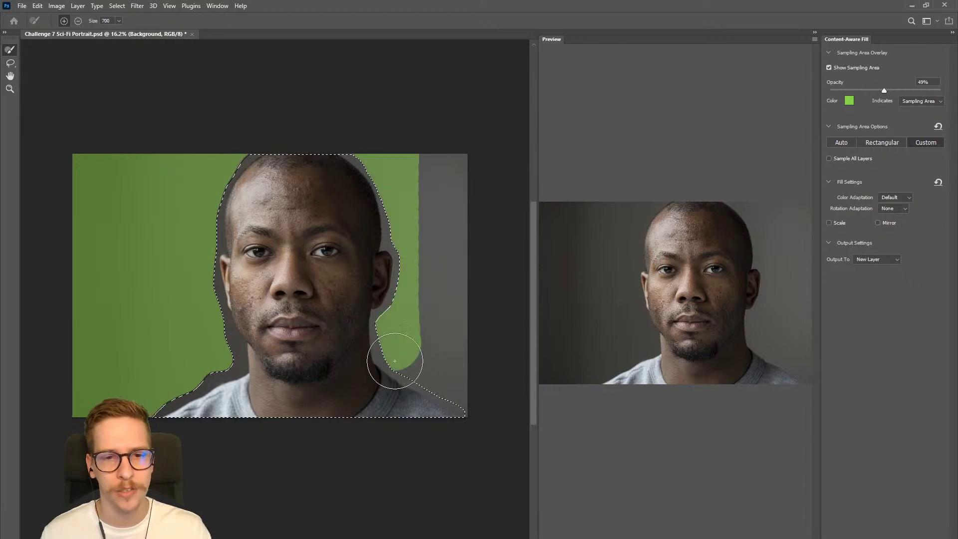
pyautogui.moveTo(409, 134); pyautogui.dragTo(424, 286)
pyautogui.moveTo(436, 436); pyautogui.dragTo(442, 387)
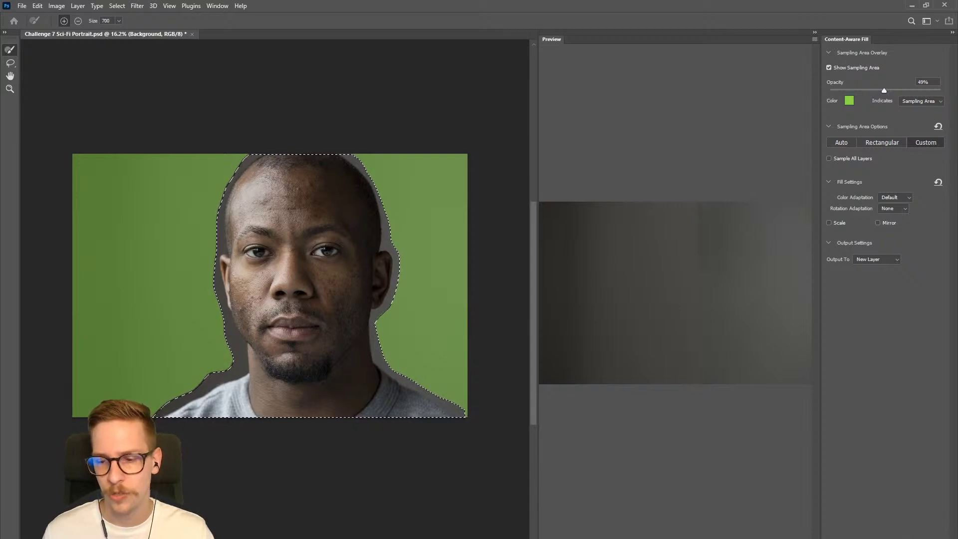
# Apply the Content-Aware Fill to a new layer and clear the selection.
pyautogui.press('Return')
pyautogui.moveTo(488, 318); pyautogui.dragTo(496, 336)
pyautogui.hotkey('ctrl', 'd')
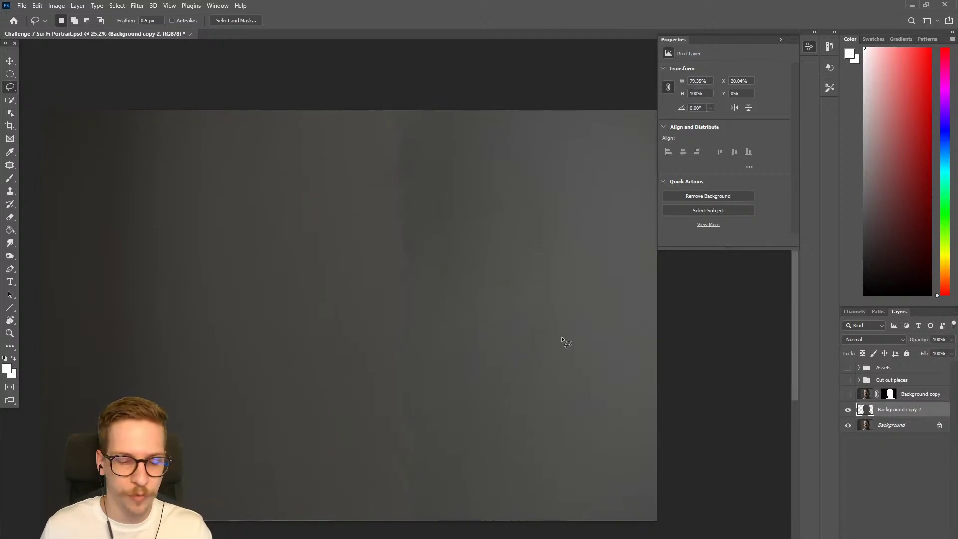
# Paint over the vertical seam in the middle of the filled backdrop with a size 900 brush in a grey sampled beside it.
pyautogui.press('b')
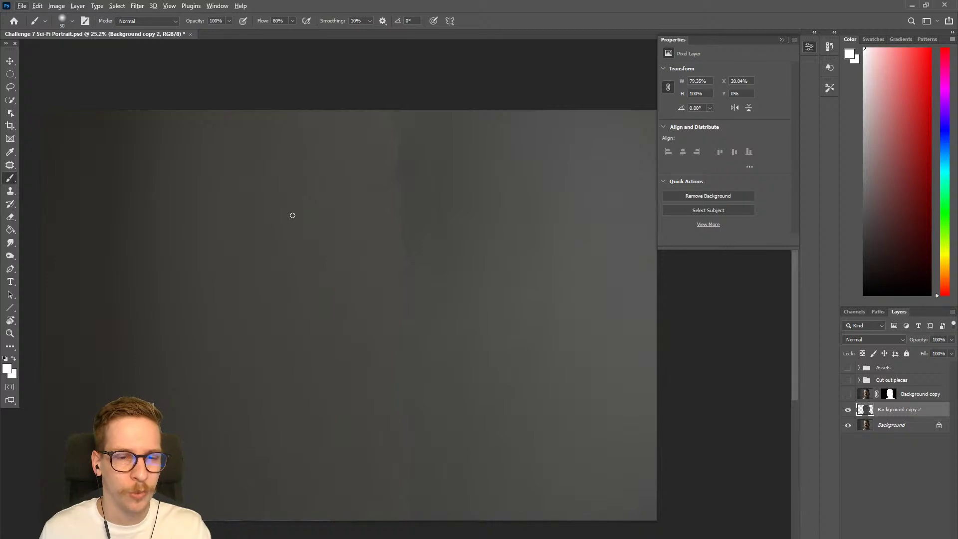
pyautogui.press(']')
pyautogui.press(']')
pyautogui.press(']')
pyautogui.press(']')
pyautogui.press(']')
pyautogui.press(']')
pyautogui.press(']')
pyautogui.press(']')
pyautogui.press(']')
pyautogui.press(']')
pyautogui.press(']')
pyautogui.press(']')
pyautogui.press(']')
pyautogui.press(']')
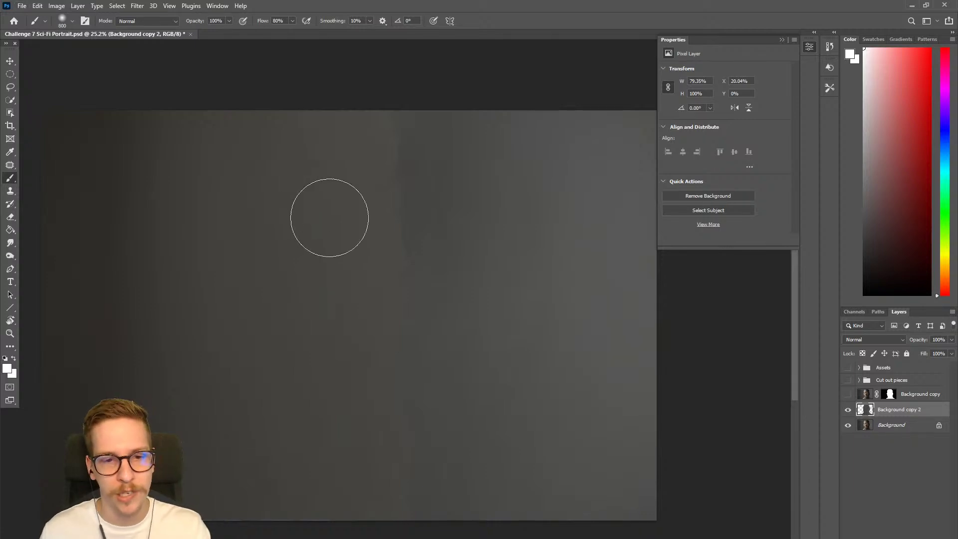
pyautogui.press('alt')
pyautogui.keyDown('alt'); pyautogui.click(352, 205); pyautogui.keyUp('alt')
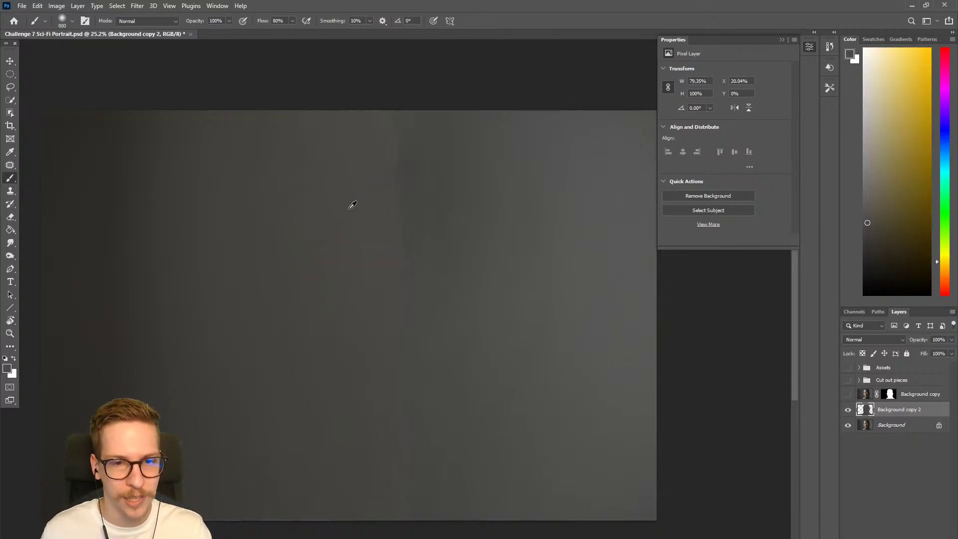
pyautogui.press(']')
pyautogui.press(']')
pyautogui.press(']')
pyautogui.moveTo(394, 152); pyautogui.dragTo(403, 509)
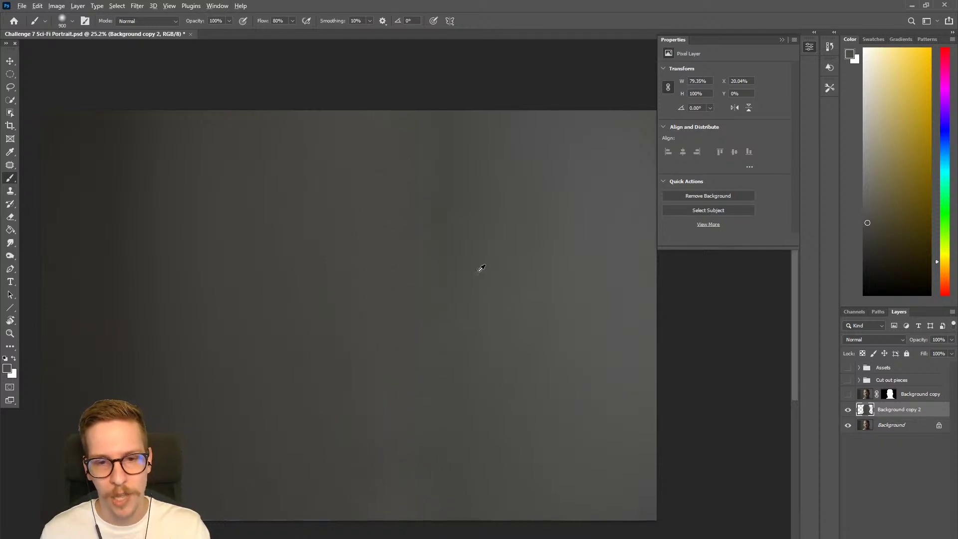
# Sample the grey on the other side of the seam and paint down the middle of the backdrop to even the transition.
pyautogui.keyDown('alt'); pyautogui.click(473, 258); pyautogui.keyUp('alt')
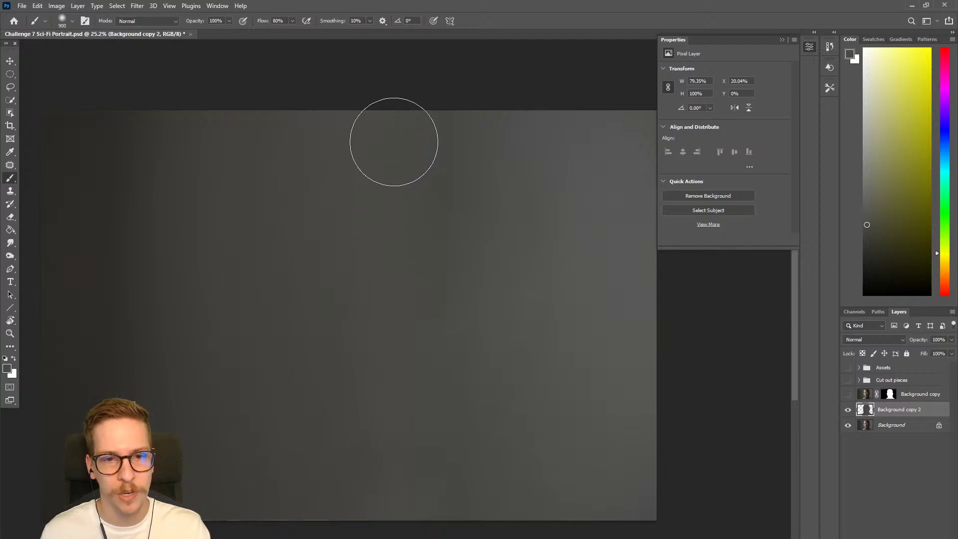
pyautogui.moveTo(394, 141)
pyautogui.mouseDown()
pyautogui.moveTo(410, 399)
pyautogui.moveTo(398, 439)
pyautogui.mouseUp()
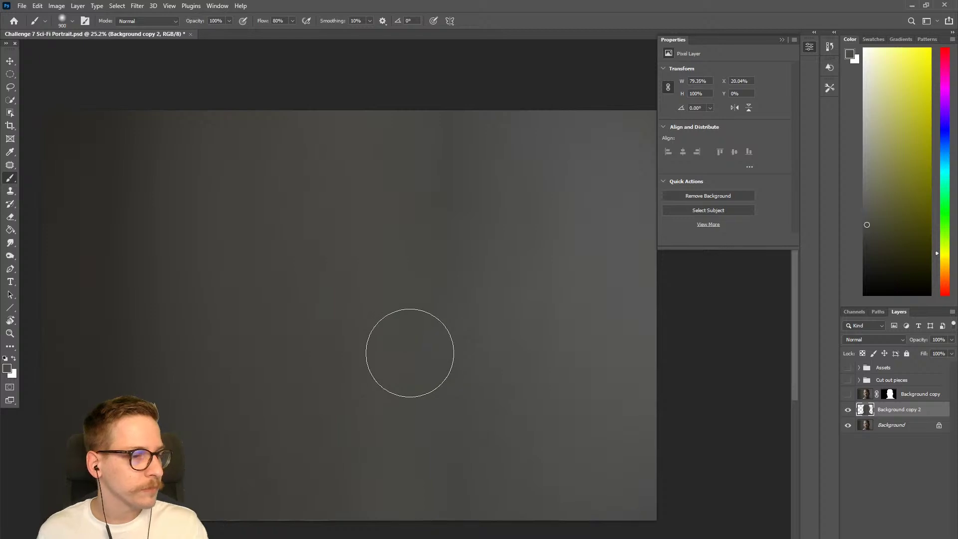
pyautogui.moveTo(348, 285)
pyautogui.mouseDown()
pyautogui.moveTo(400, 291)
pyautogui.moveTo(363, 315)
pyautogui.mouseUp()
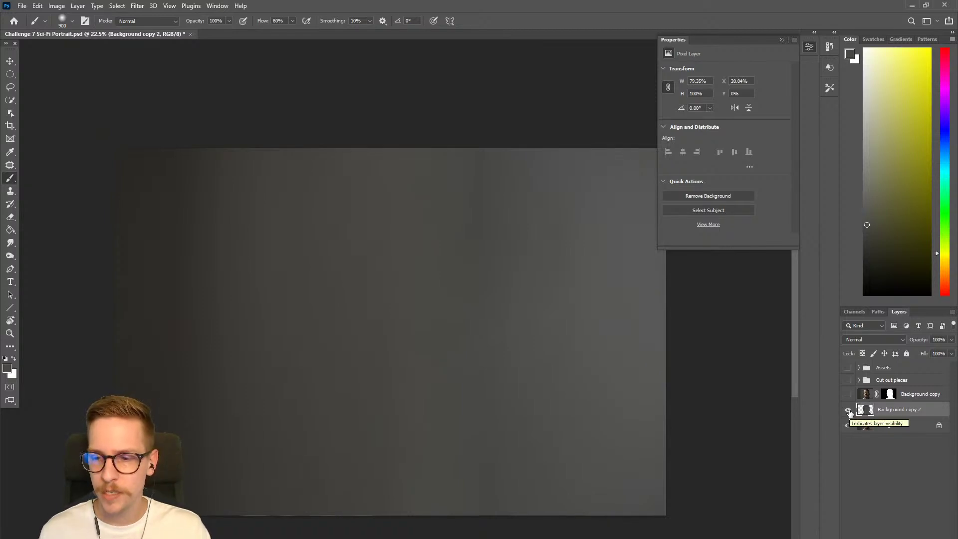
# Merge the Background copy 2 layer with the Background layer.
pyautogui.keyDown('shift'); pyautogui.click(893, 426); pyautogui.keyUp('shift')
pyautogui.rightClick(894, 427)
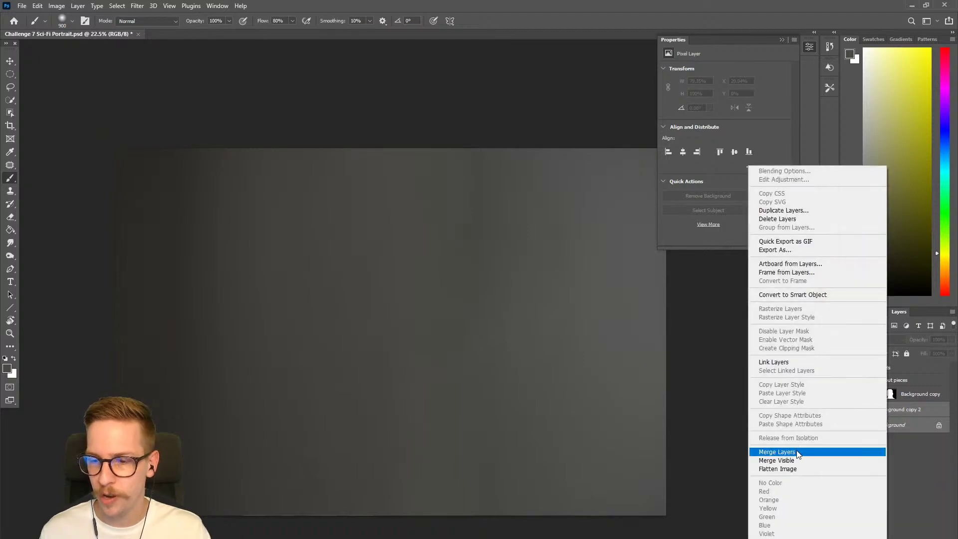
pyautogui.click(800, 451)
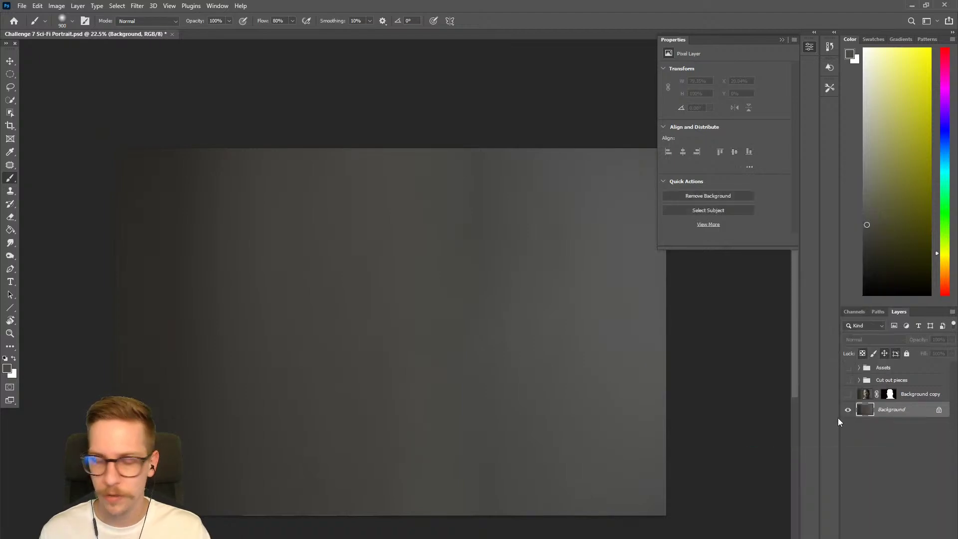
# Toggle the Background copy layer to compare the backdrop with and without the man, leaving the layer visible.
pyautogui.click(850, 394)
pyautogui.click(849, 394)
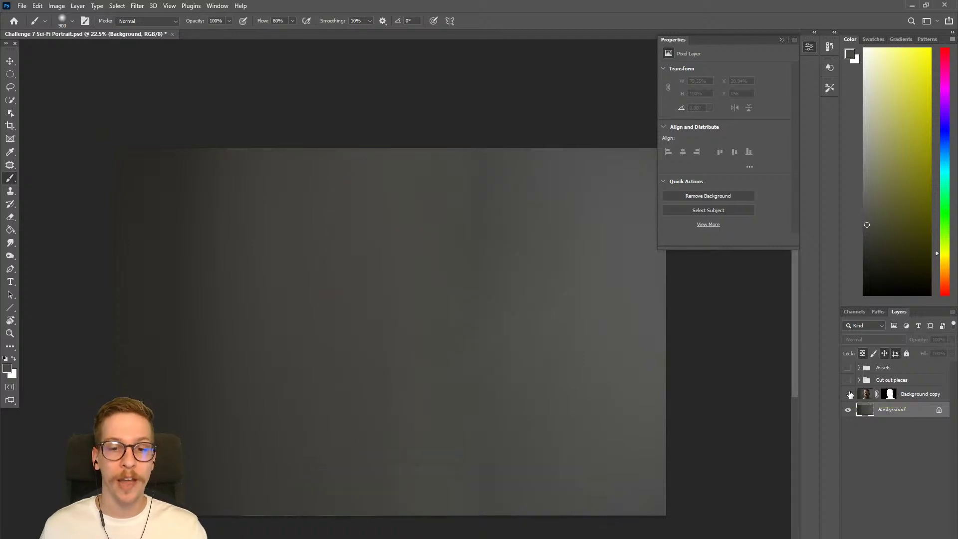
pyautogui.click(849, 394)
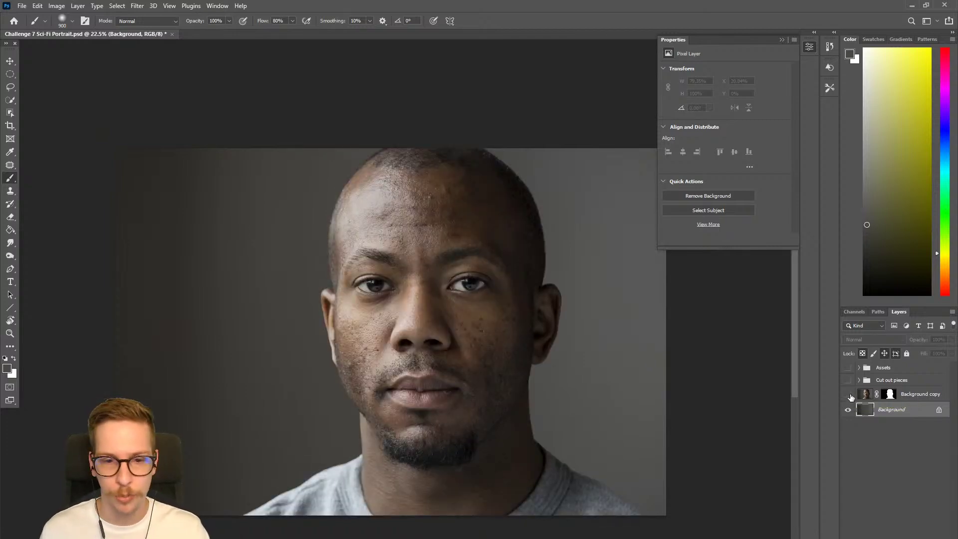
pyautogui.click(850, 394)
pyautogui.click(850, 394)
# Convert the masked Background copy layer to a smart object.
pyautogui.click(889, 394)
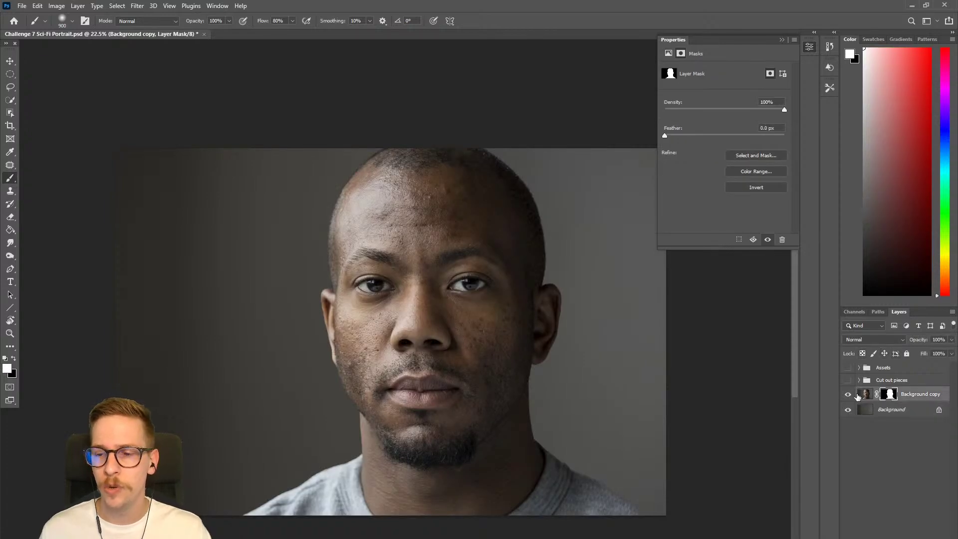
pyautogui.click(864, 394)
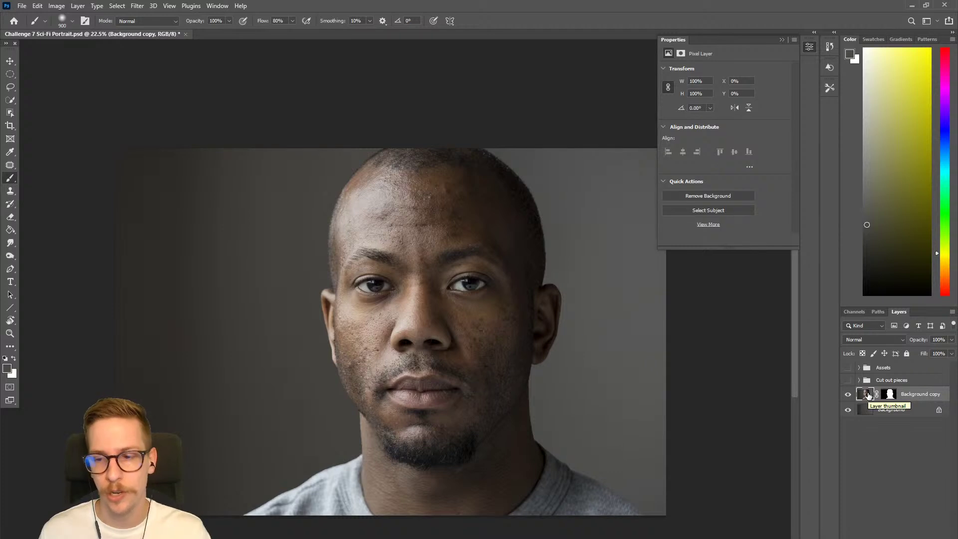
pyautogui.rightClick(866, 398)
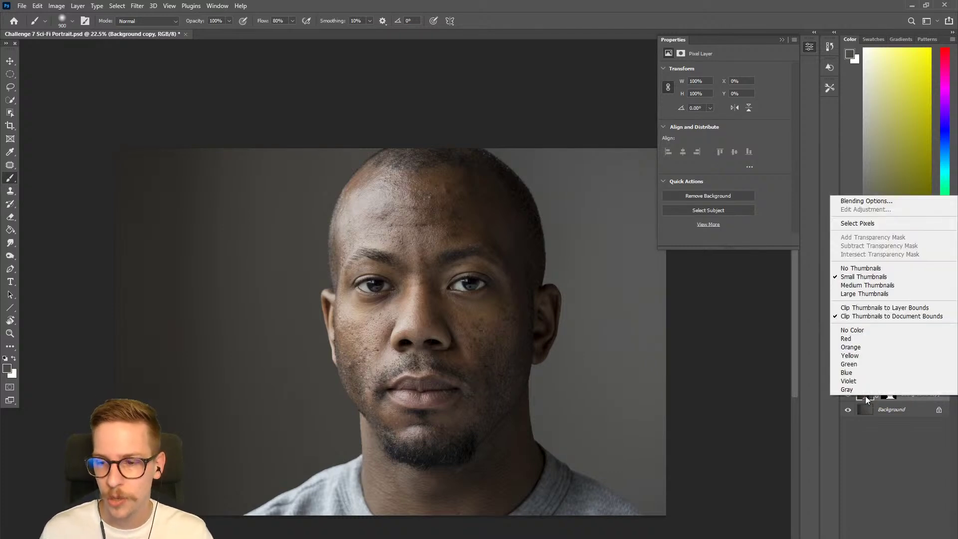
pyautogui.click(908, 398)
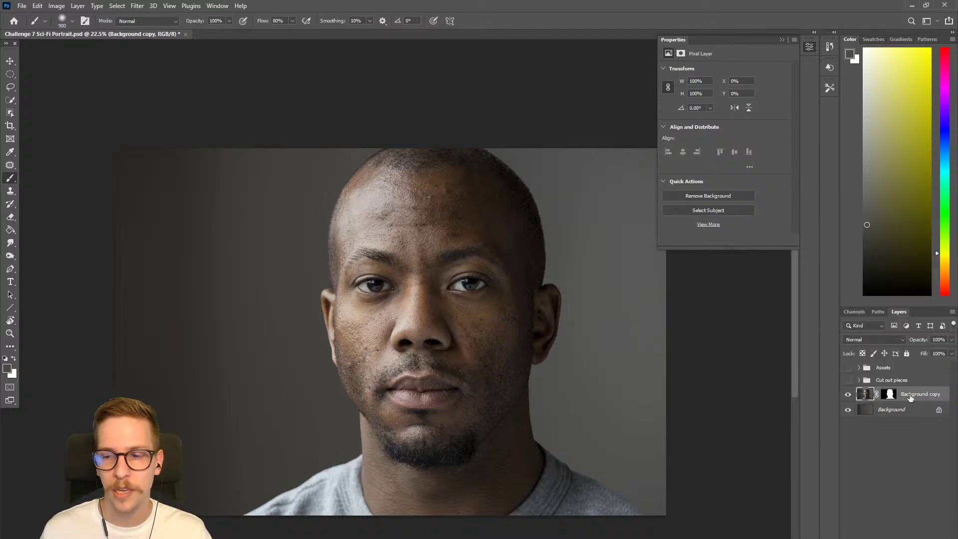
pyautogui.rightClick(918, 395)
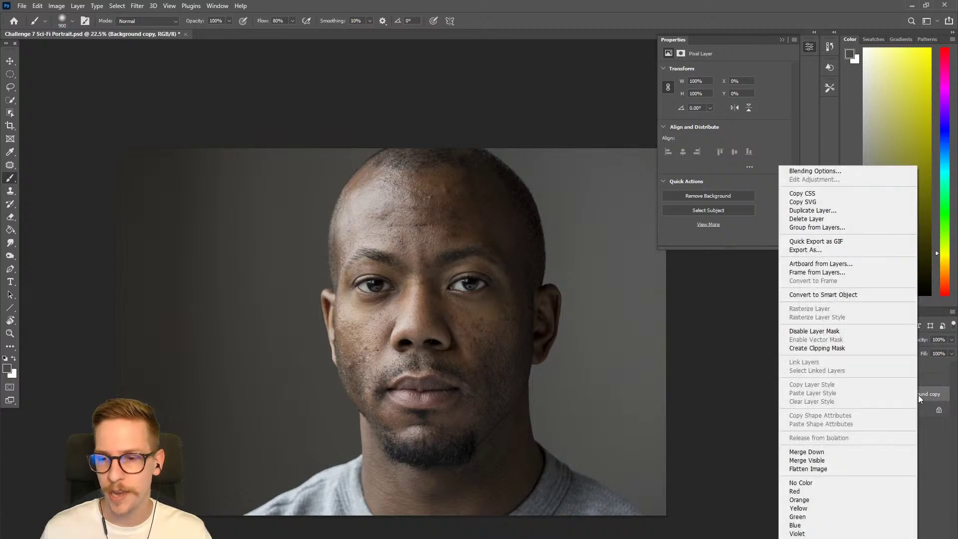
pyautogui.click(847, 296)
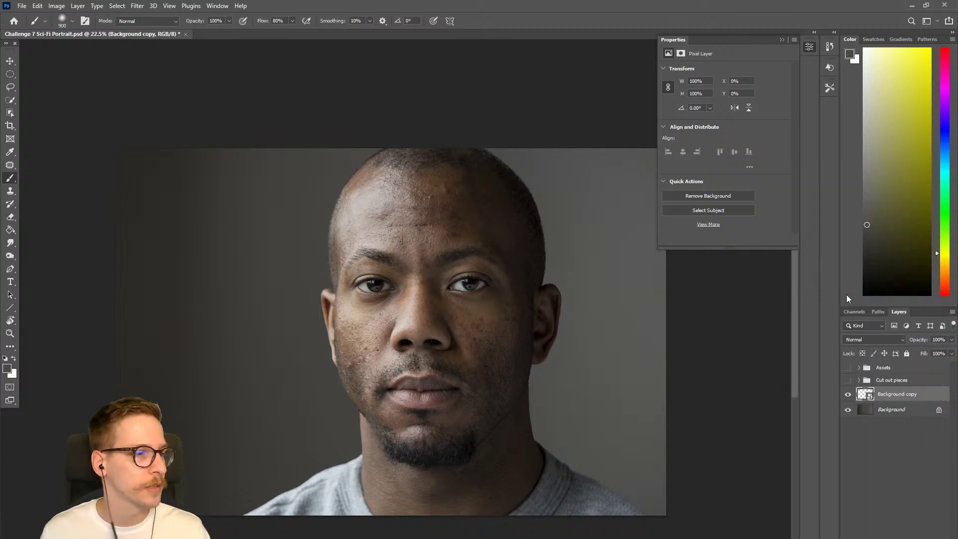
# Open the Neural Filters for the man's smart object and enable the beta Smart Portrait filter.
pyautogui.click(137, 7)
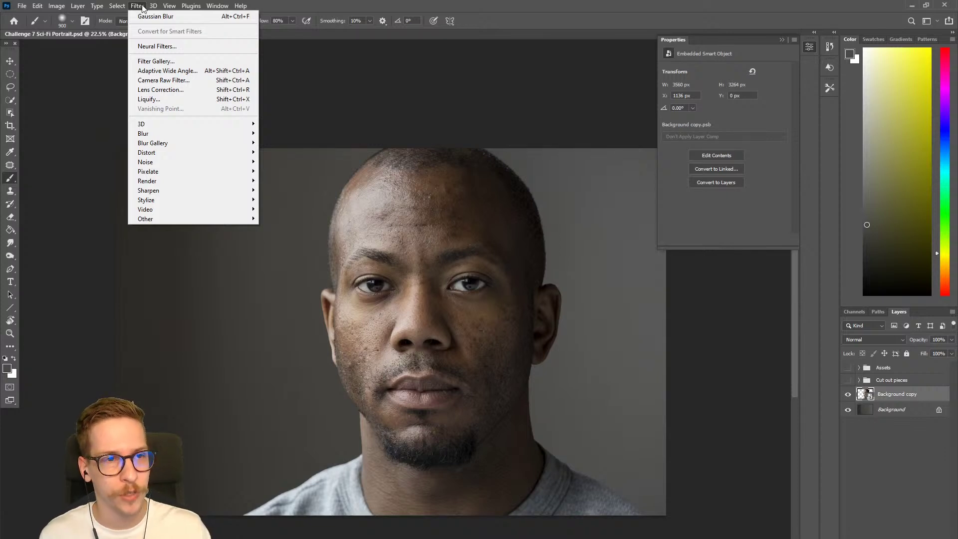
pyautogui.click(188, 46)
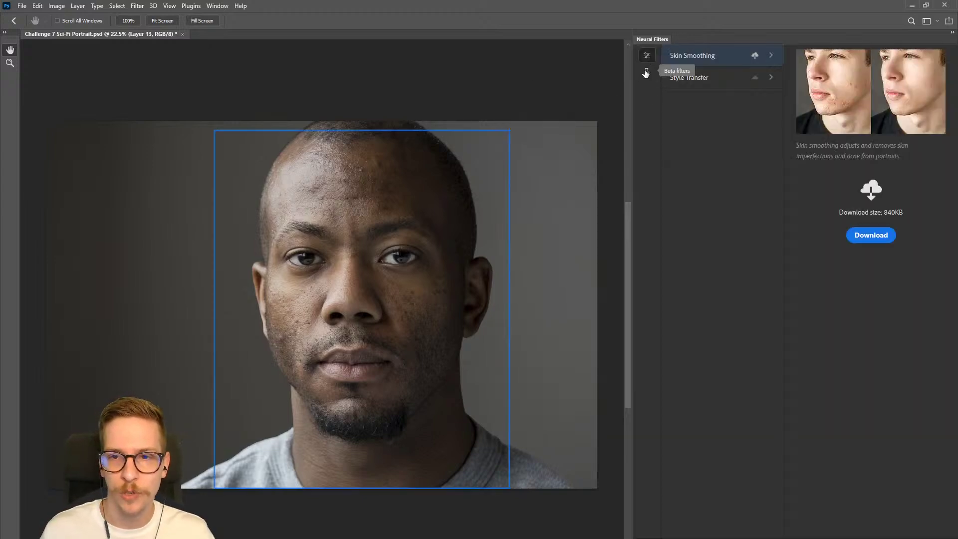
pyautogui.click(646, 72)
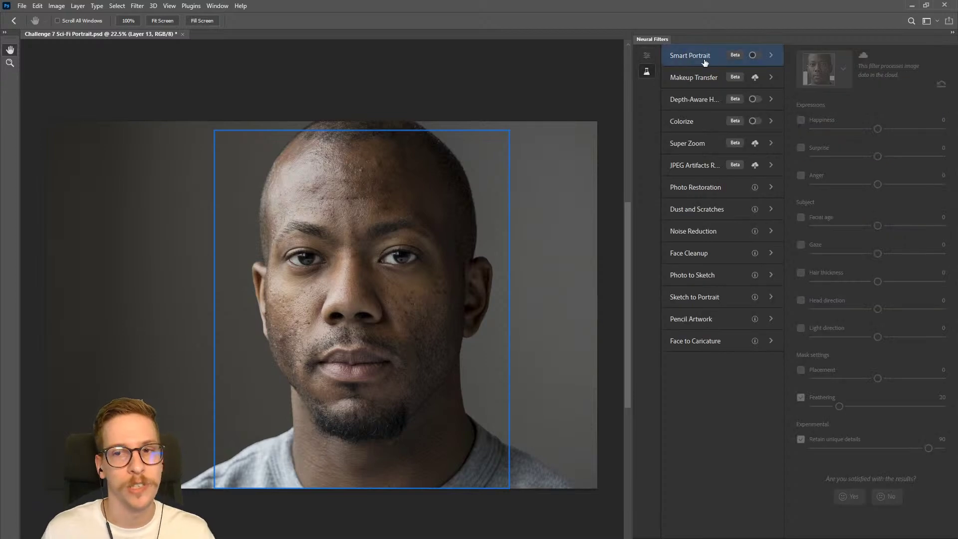
pyautogui.moveTo(718, 55)
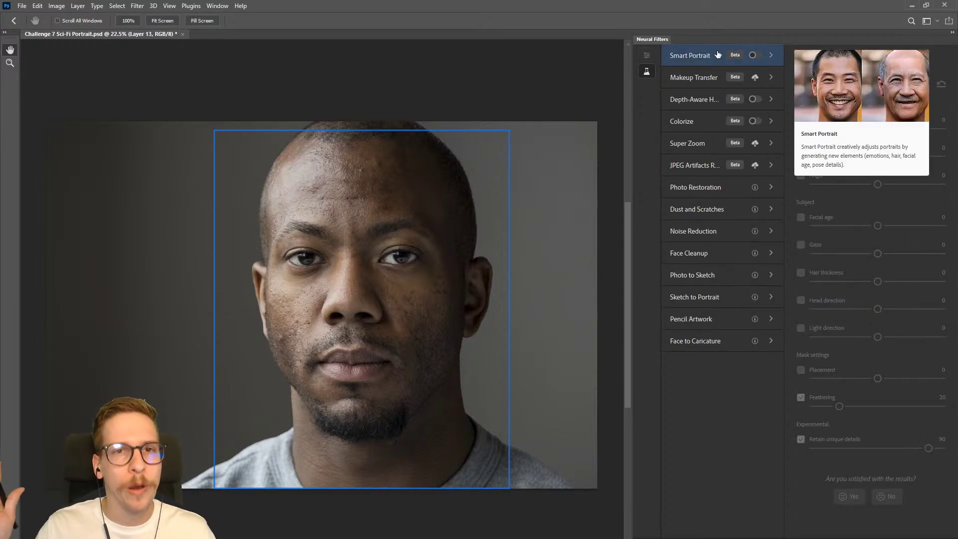
pyautogui.click(753, 56)
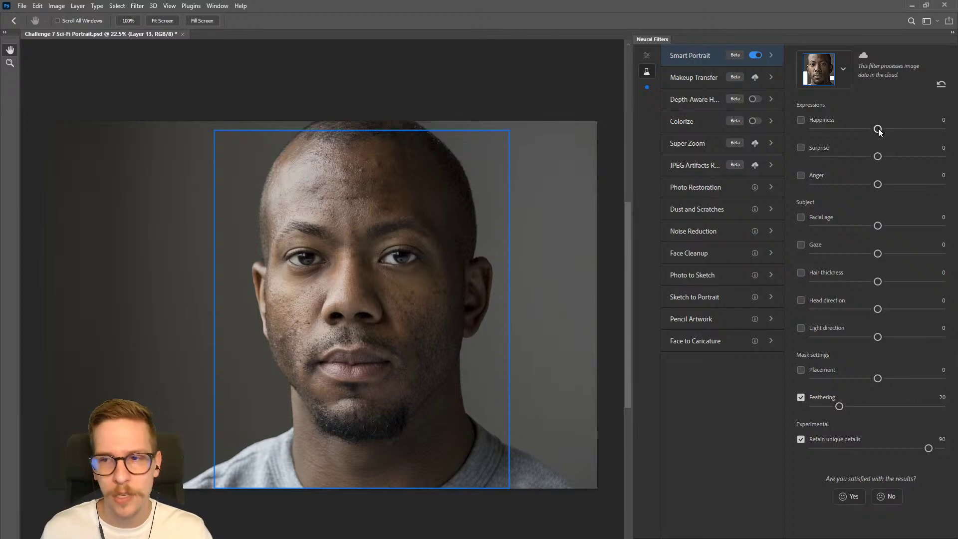
# Set the Smart Portrait Happiness to -16, Anger to 4 and Facial age to 23.
pyautogui.moveTo(878, 128); pyautogui.dragTo(856, 138)
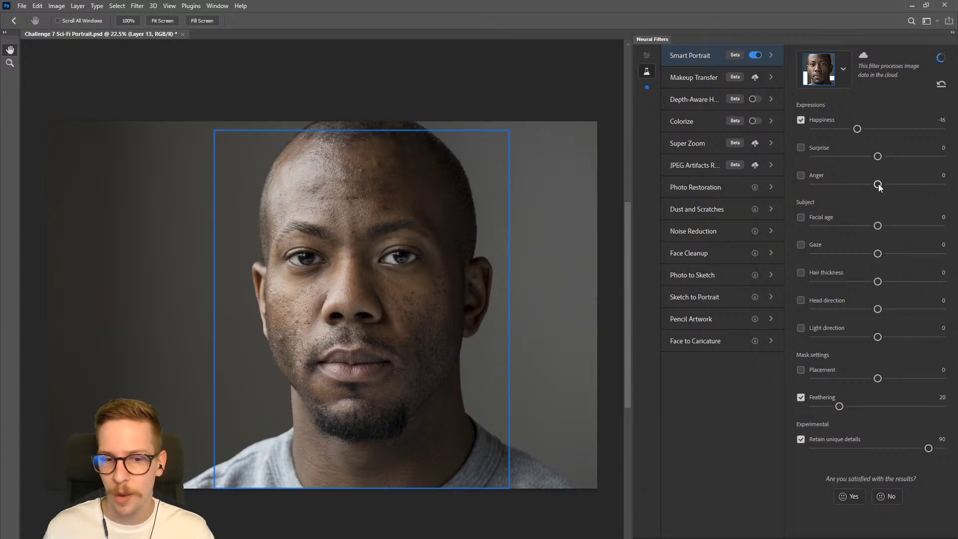
pyautogui.moveTo(877, 183); pyautogui.dragTo(883, 186)
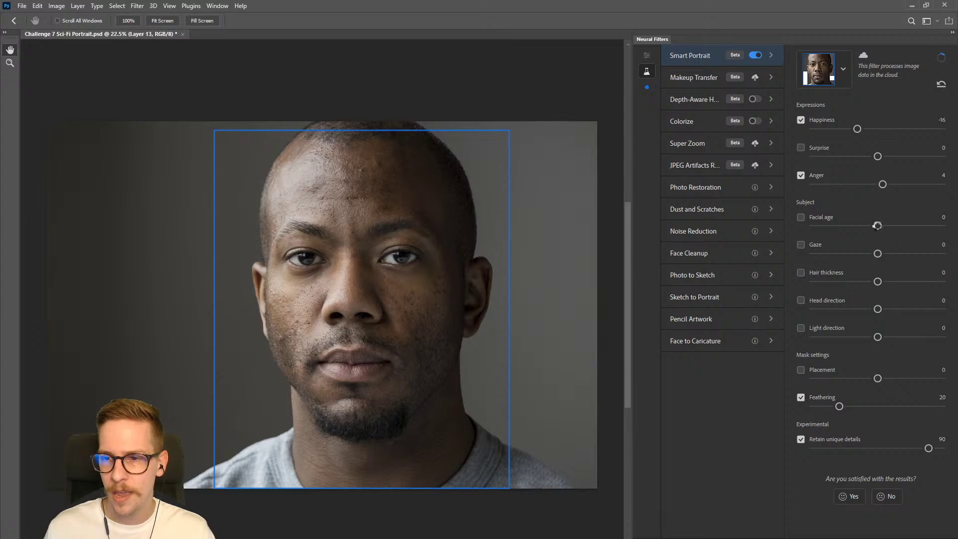
pyautogui.moveTo(876, 226); pyautogui.dragTo(907, 227)
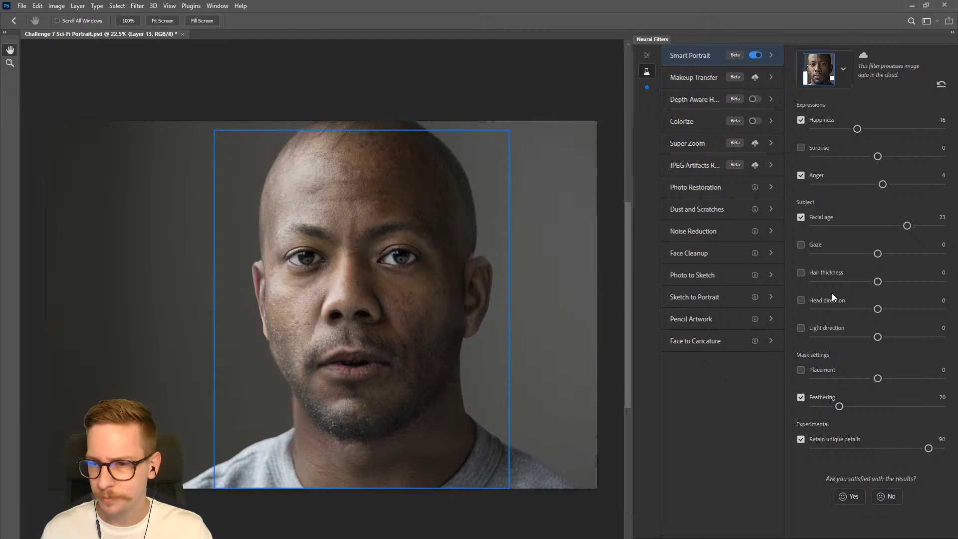
# Try Facial age at 50 and at -41, and return it to 23.
pyautogui.moveTo(906, 226); pyautogui.dragTo(946, 230)
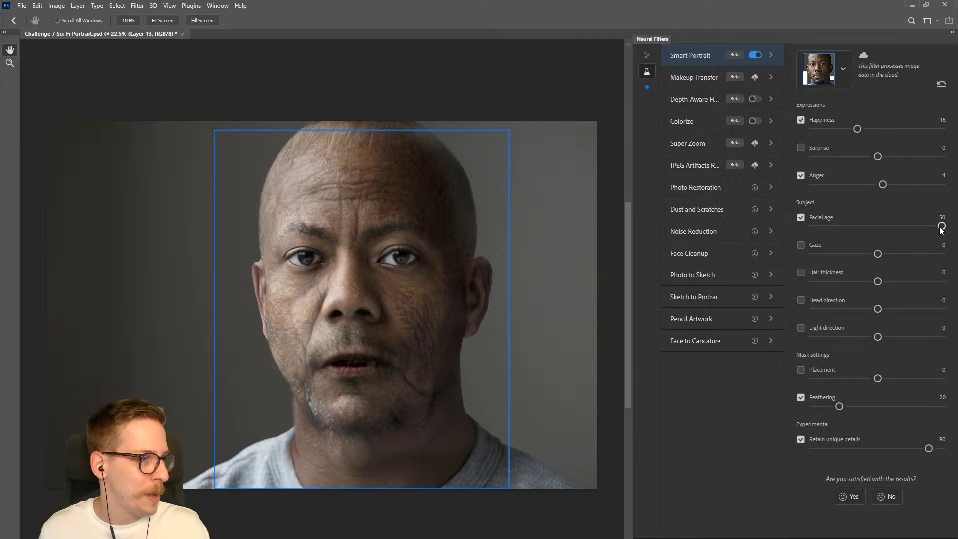
pyautogui.moveTo(920, 226); pyautogui.dragTo(821, 228)
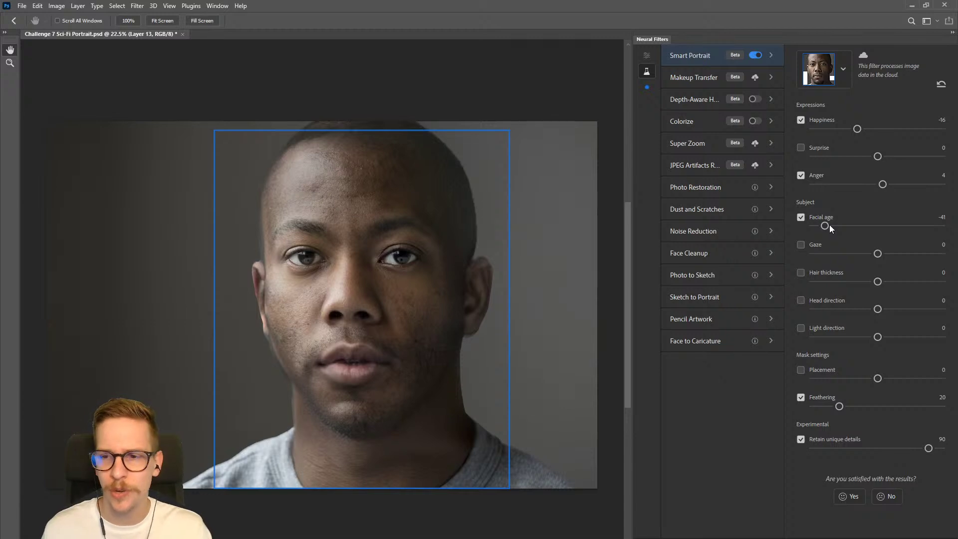
pyautogui.moveTo(827, 225); pyautogui.dragTo(905, 230)
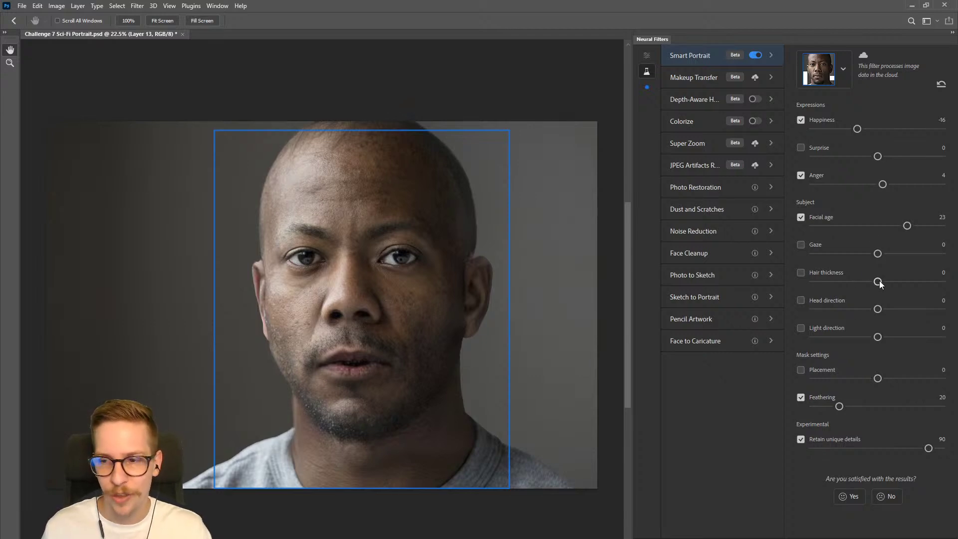
# Try Hair thickness at 31 and at -17, and turn the setting off.
pyautogui.moveTo(877, 281); pyautogui.dragTo(919, 283)
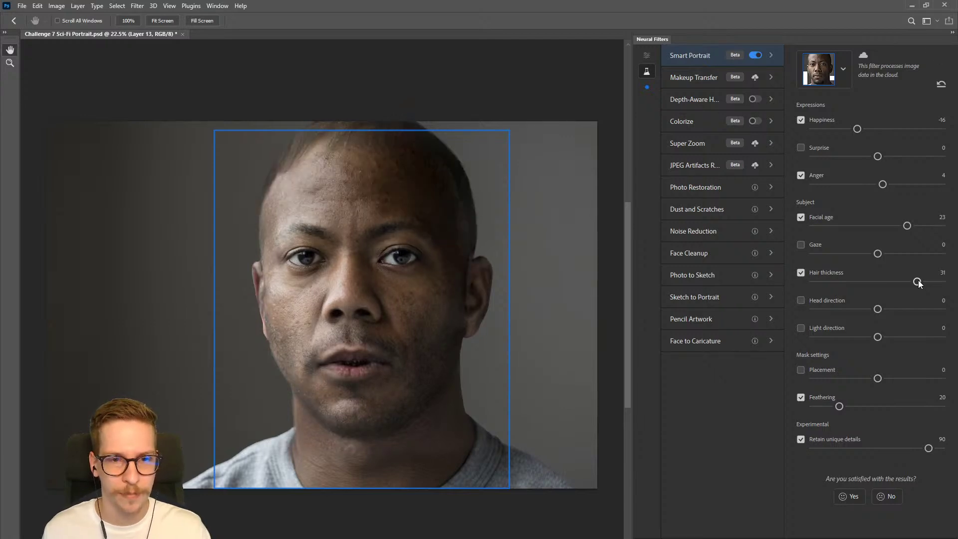
pyautogui.moveTo(918, 283); pyautogui.dragTo(854, 291)
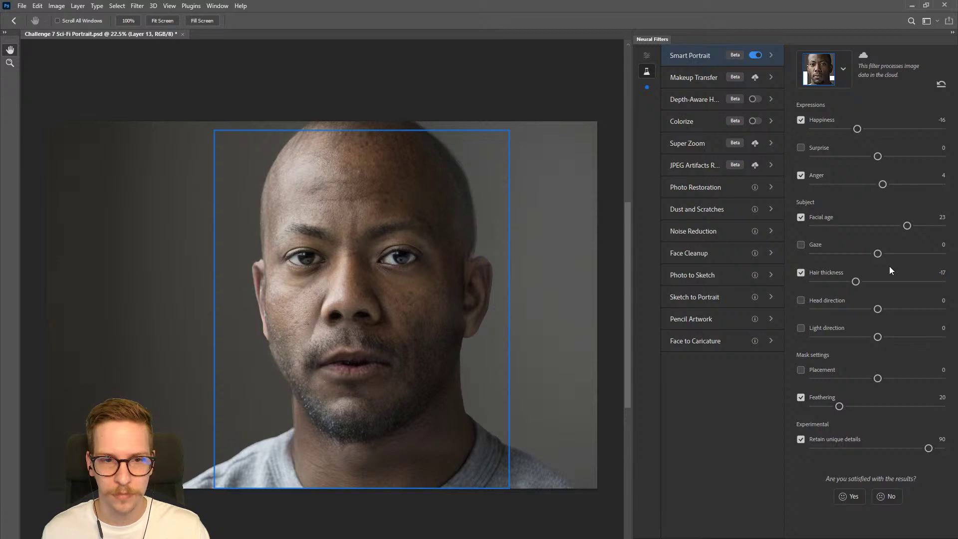
pyautogui.click(801, 272)
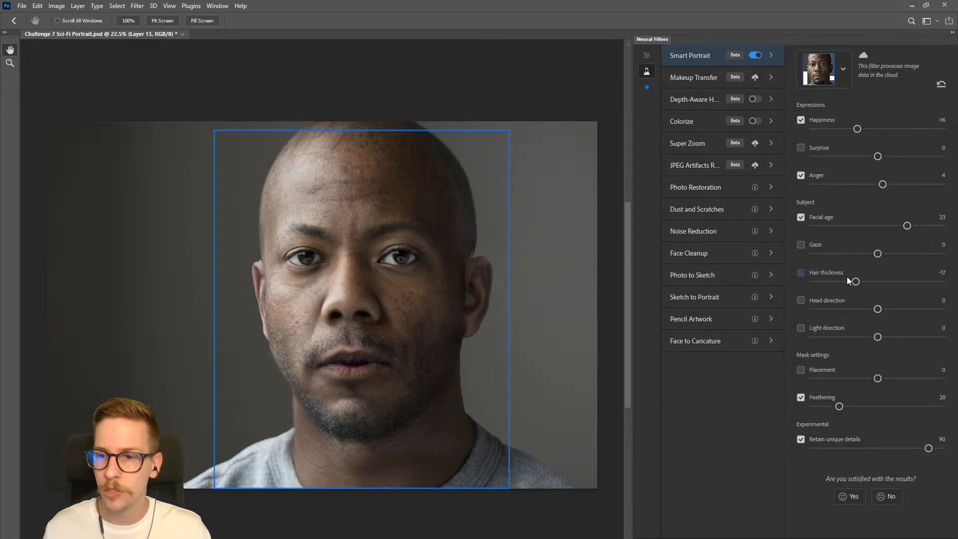
# Apply the Smart Portrait changes as a smart filter and compare the face with the filter off and on.
pyautogui.click(895, 536)
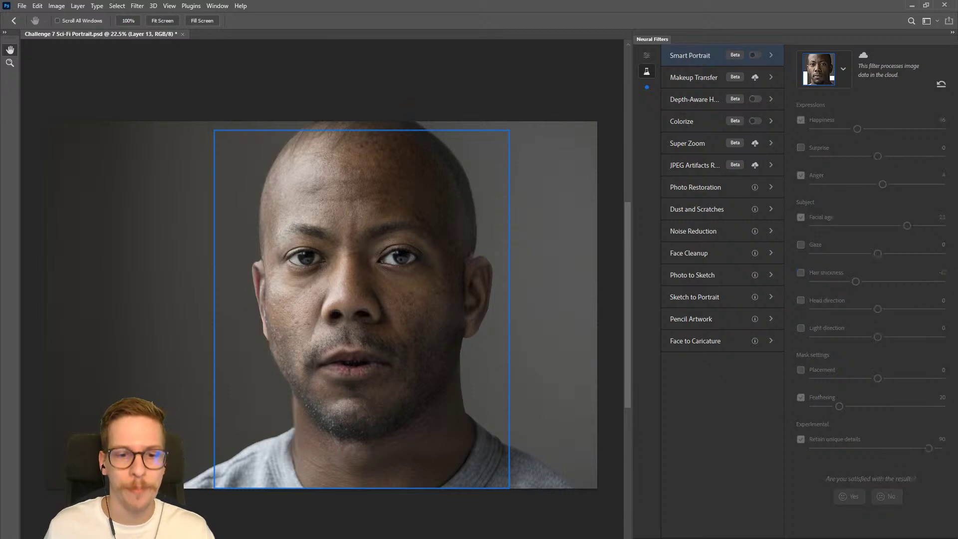
pyautogui.moveTo(627, 378); pyautogui.dragTo(637, 408)
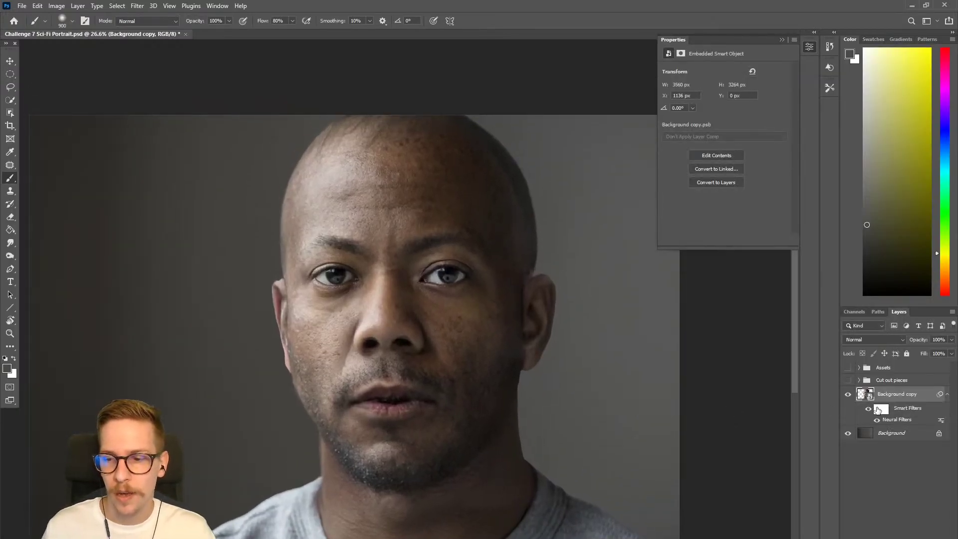
pyautogui.click(869, 409)
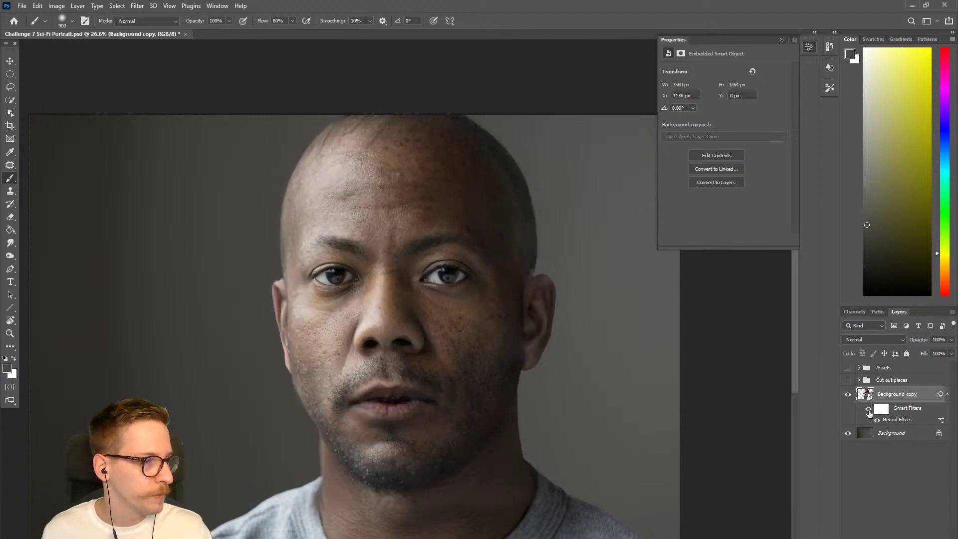
pyautogui.click(868, 410)
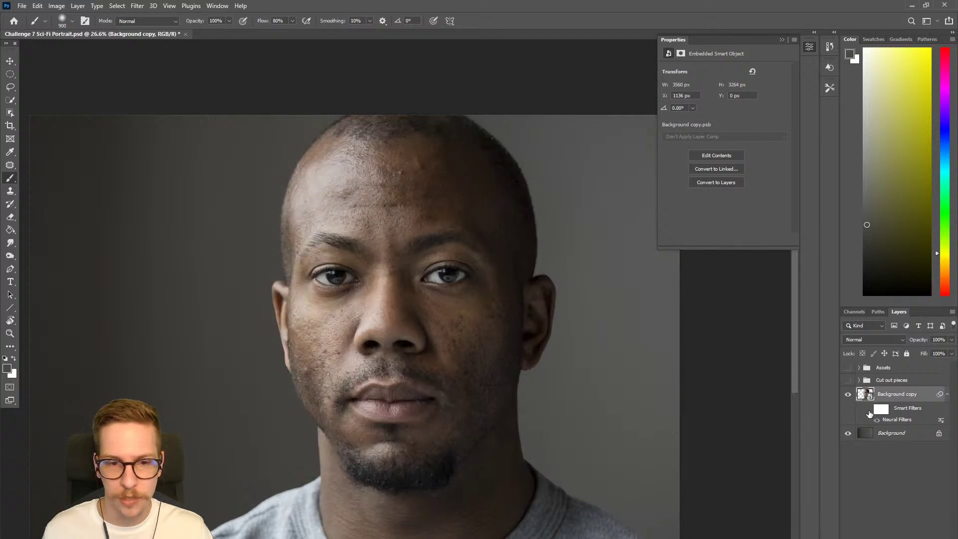
pyautogui.click(869, 410)
pyautogui.click(868, 410)
pyautogui.click(869, 410)
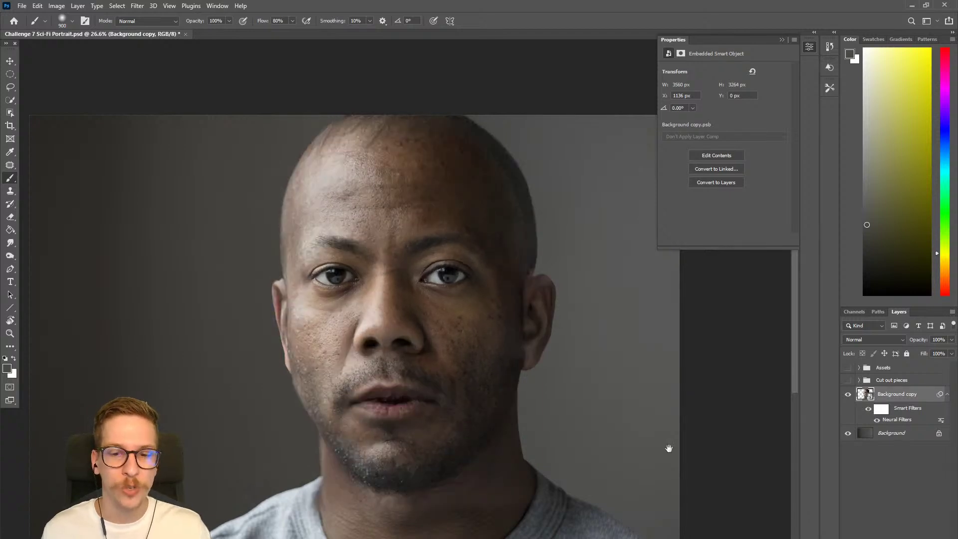
# Examine the shadowed edge of the head above the ear with the Background copy layer hidden and shown.
pyautogui.moveTo(668, 449); pyautogui.dragTo(636, 421)
pyautogui.moveTo(501, 169); pyautogui.dragTo(569, 158)
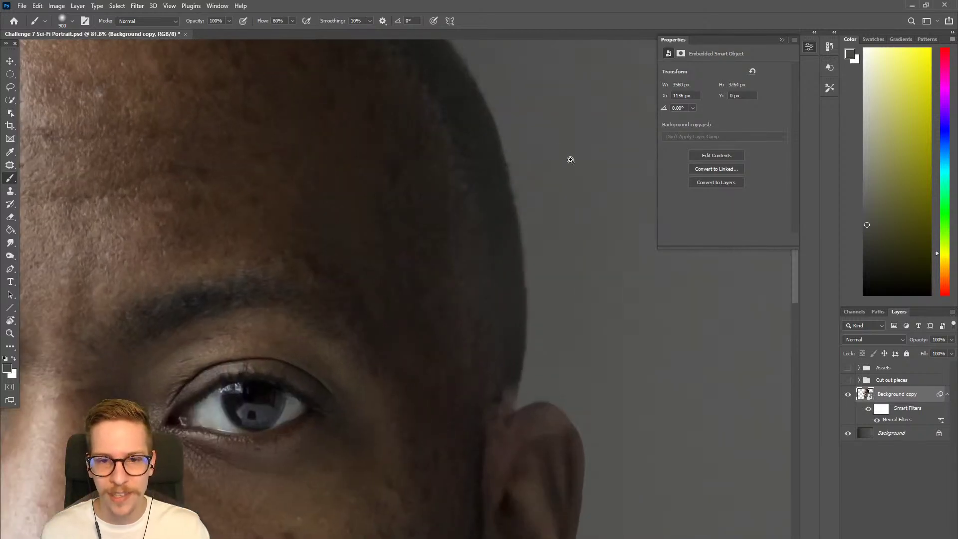
pyautogui.click(848, 395)
pyautogui.click(848, 394)
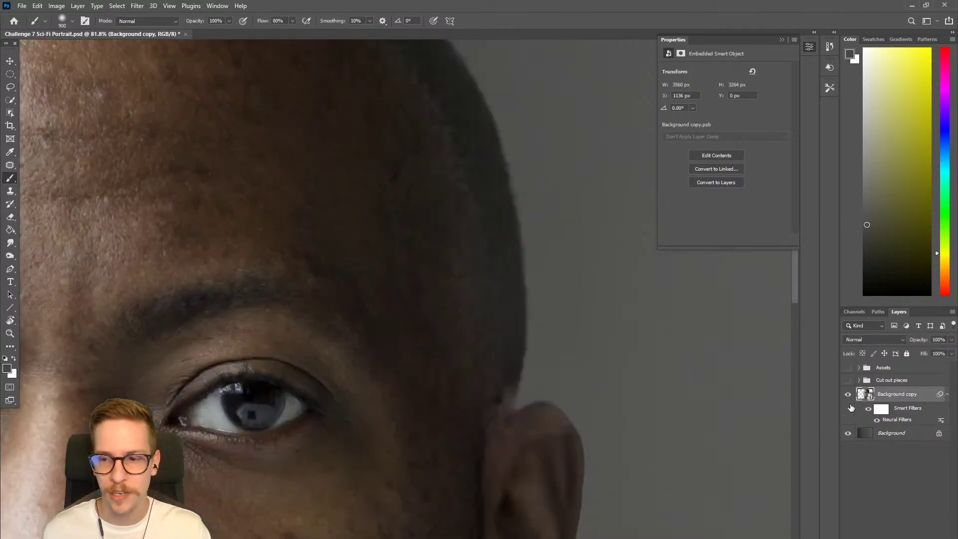
pyautogui.moveTo(702, 399); pyautogui.dragTo(519, 346)
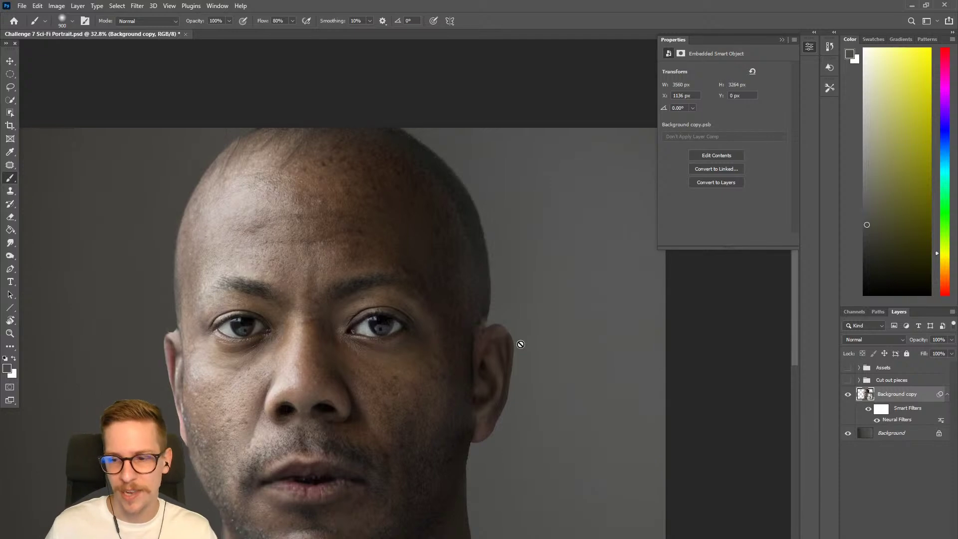
# Paint black on the smart filter mask along the shadowed edge of the head down to the ear, using 600 and 500 px brushes.
pyautogui.click(880, 409)
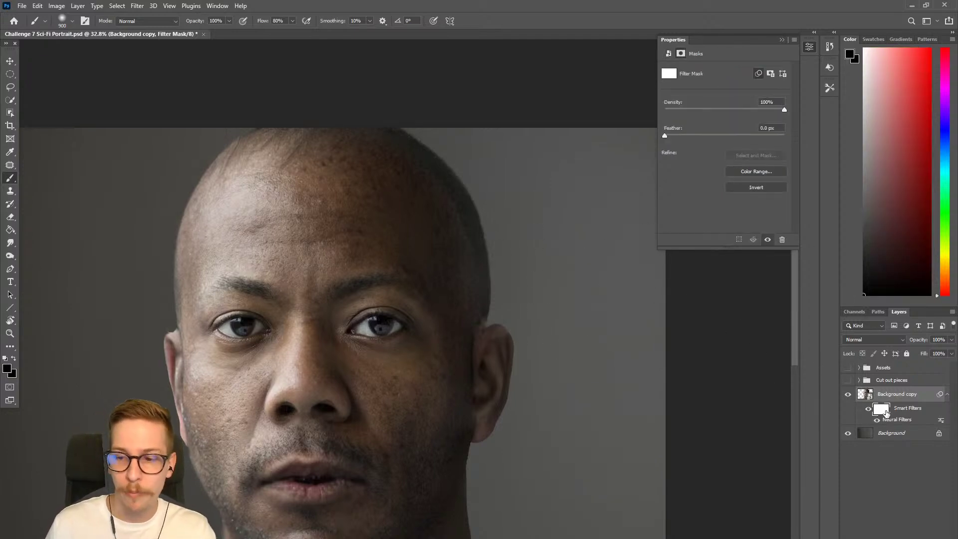
pyautogui.press('[')
pyautogui.press('[')
pyautogui.press('[')
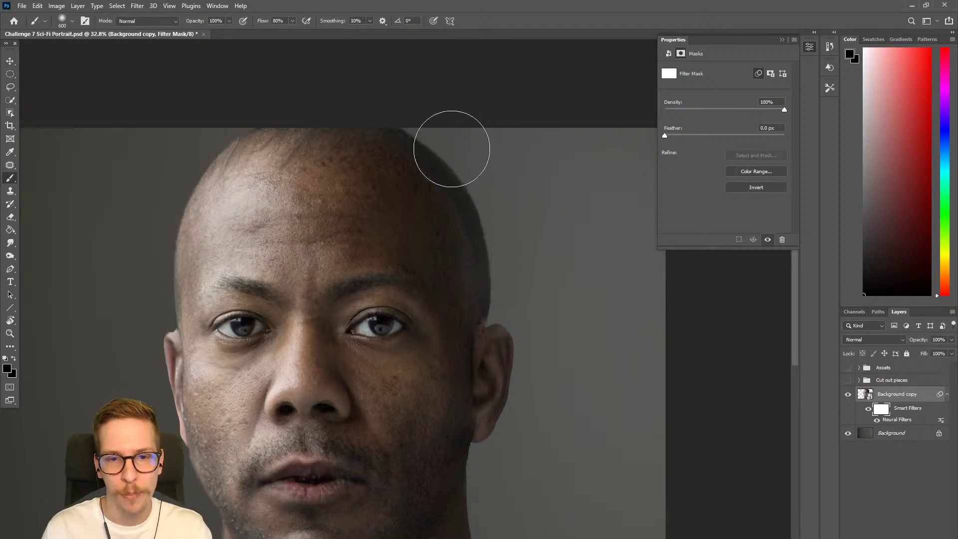
pyautogui.moveTo(451, 149); pyautogui.dragTo(474, 165)
pyautogui.press('[')
pyautogui.moveTo(495, 212); pyautogui.dragTo(493, 294)
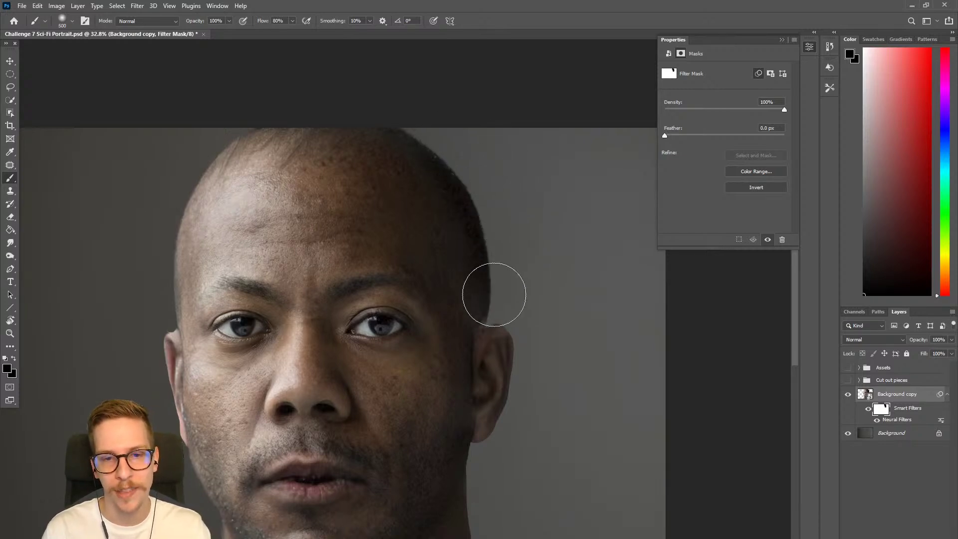
pyautogui.moveTo(500, 246); pyautogui.dragTo(513, 149)
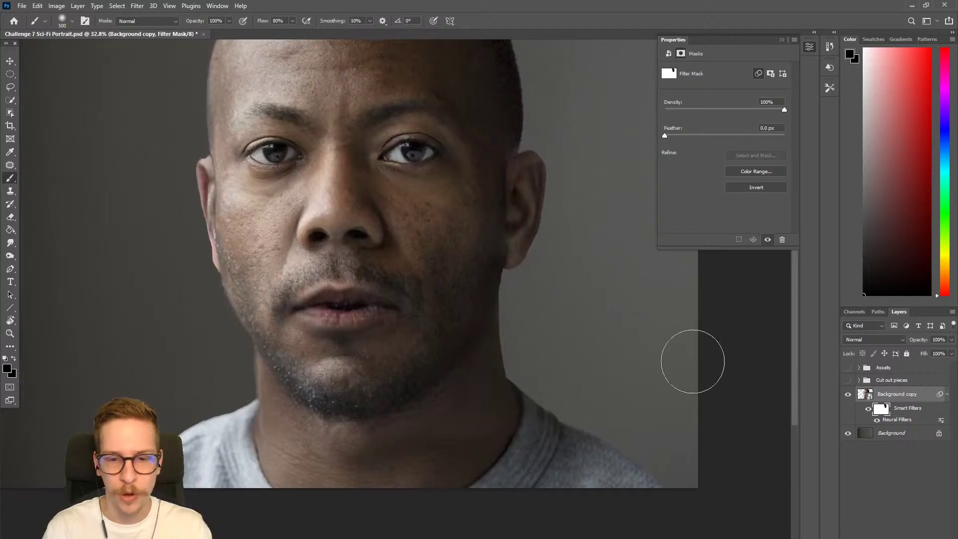
pyautogui.click(868, 408)
pyautogui.click(867, 408)
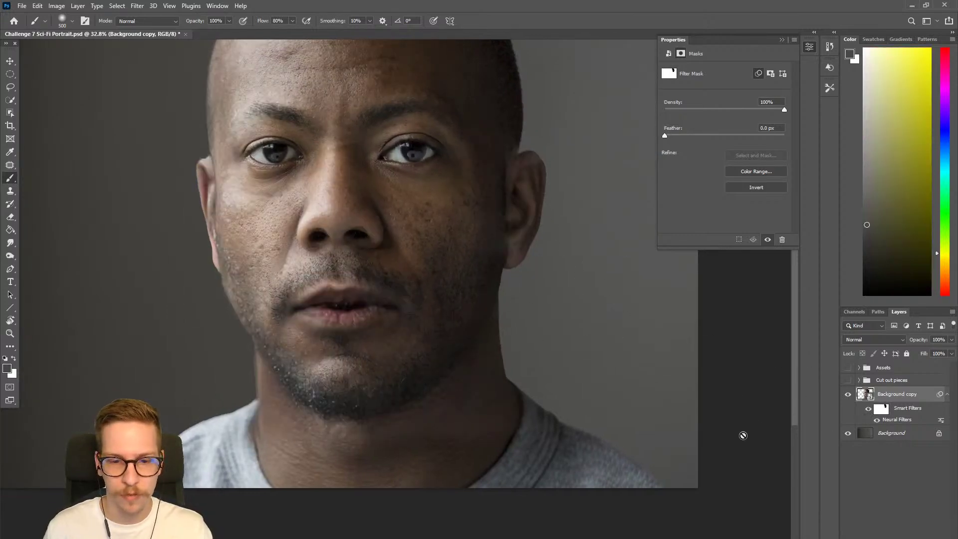
# Mask the filter off the shadowed side of the neck, reducing the black brush to 200 px.
pyautogui.click(881, 409)
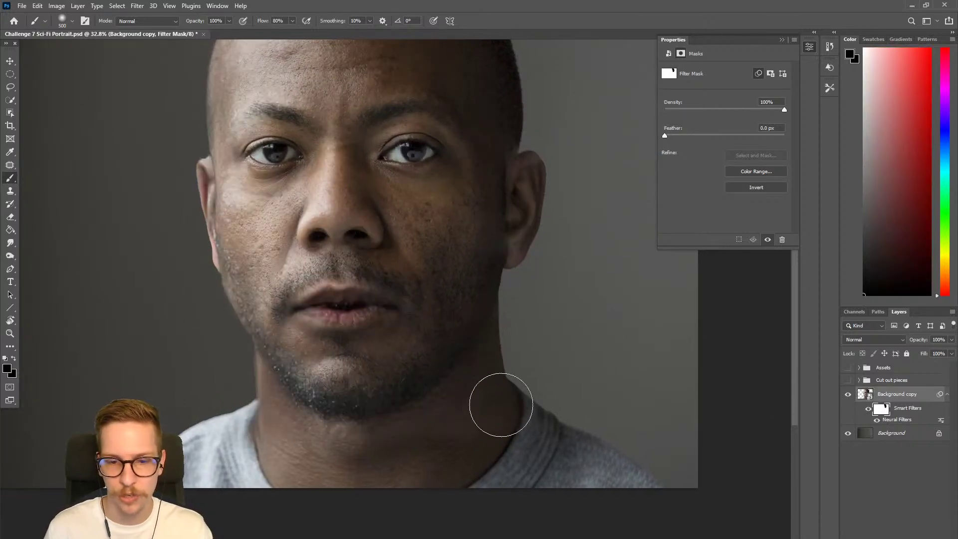
pyautogui.press('[')
pyautogui.press('[')
pyautogui.press('[')
pyautogui.press('[')
pyautogui.press('[')
pyautogui.press('[')
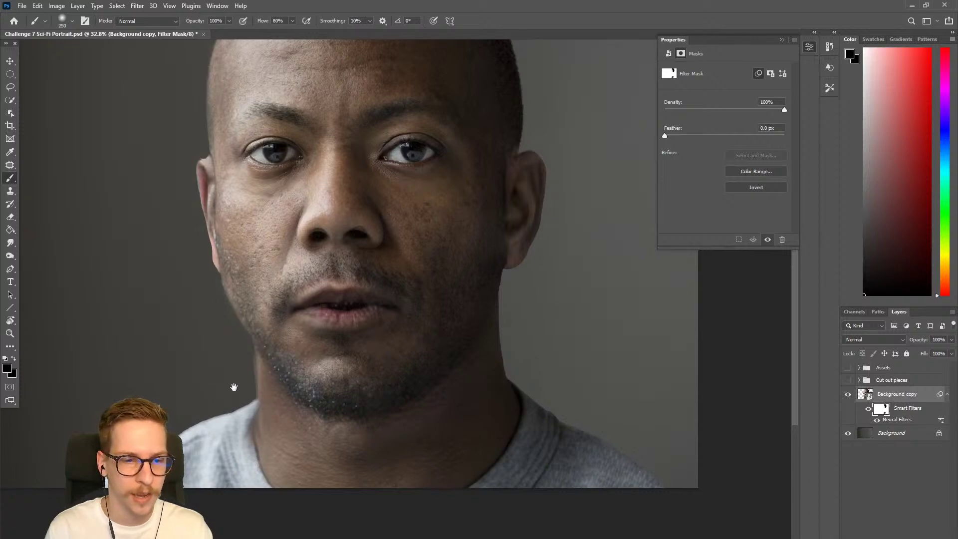
# Mask the filter along the lit neck edge below the jaw with a 175 px brush, and compare the filter off and on.
pyautogui.moveTo(234, 387); pyautogui.dragTo(293, 338)
pyautogui.press('[')
pyautogui.press('[')
pyautogui.moveTo(263, 278); pyautogui.dragTo(277, 241)
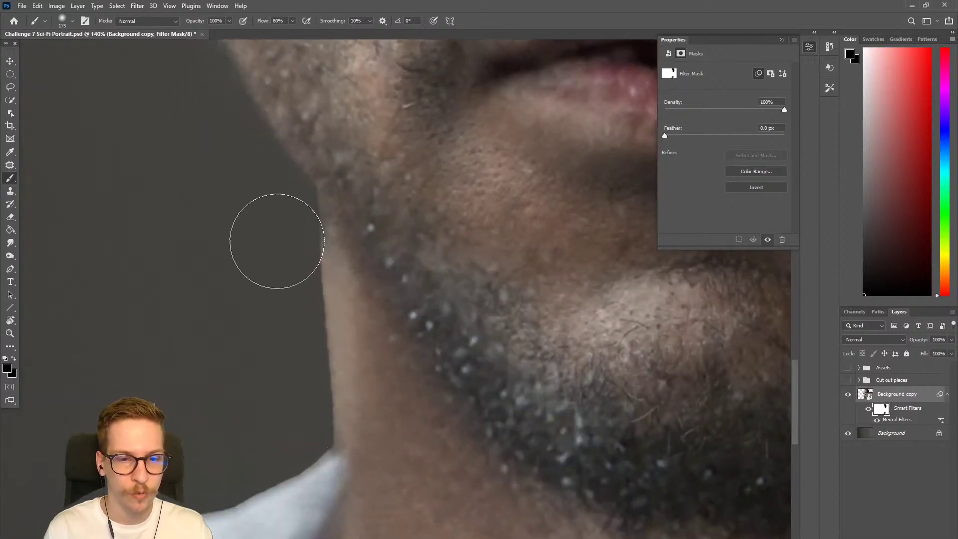
pyautogui.scroll(-5, 299, 367)
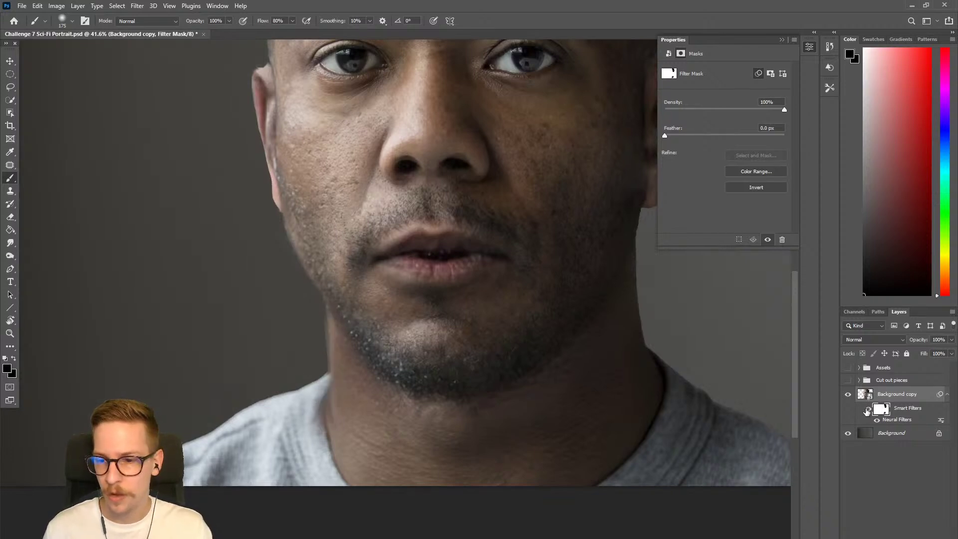
pyautogui.click(867, 410)
pyautogui.click(866, 411)
pyautogui.click(868, 412)
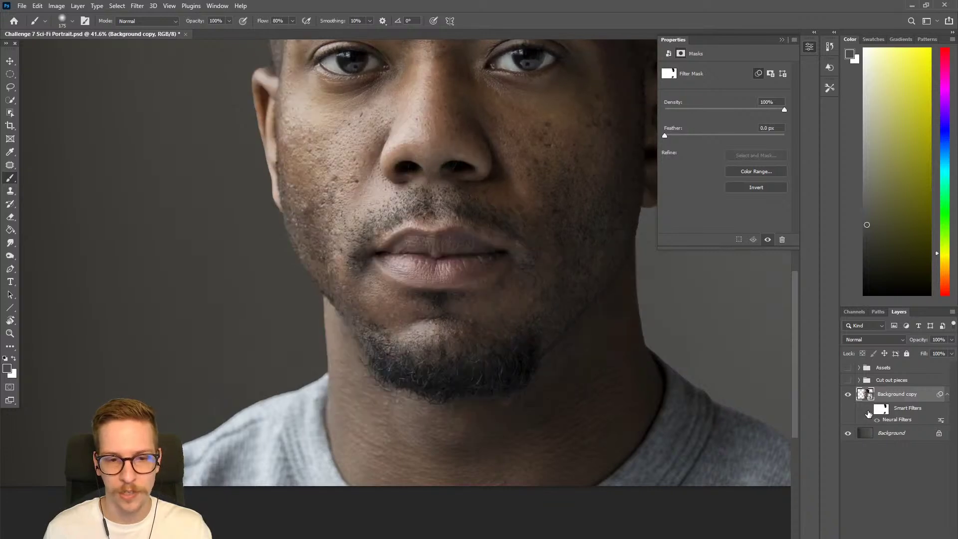
pyautogui.click(868, 412)
# Touch up the filter mask around the lit side of the neck, and check the last stroke by undoing and restoring it.
pyautogui.click(881, 412)
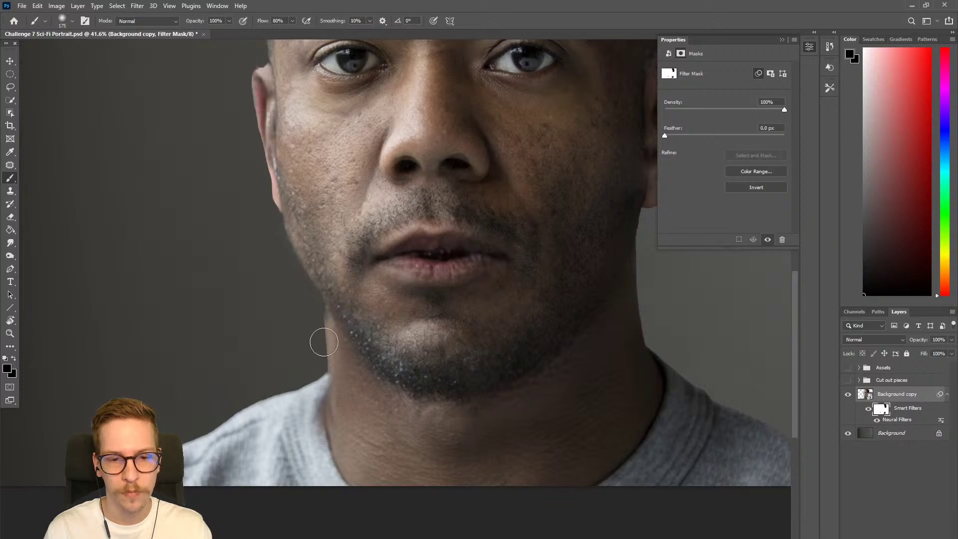
pyautogui.moveTo(373, 393); pyautogui.dragTo(407, 369)
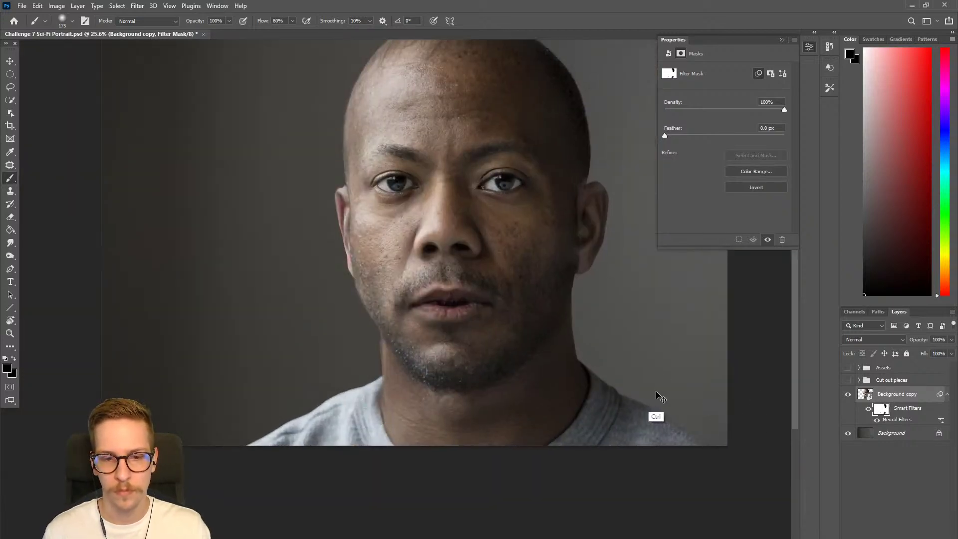
pyautogui.hotkey('ctrl', 'z')
pyautogui.hotkey('ctrl', 'shift', 'z')
pyautogui.moveTo(635, 361)
pyautogui.mouseDown()
pyautogui.moveTo(567, 381)
pyautogui.moveTo(537, 347)
pyautogui.mouseUp()
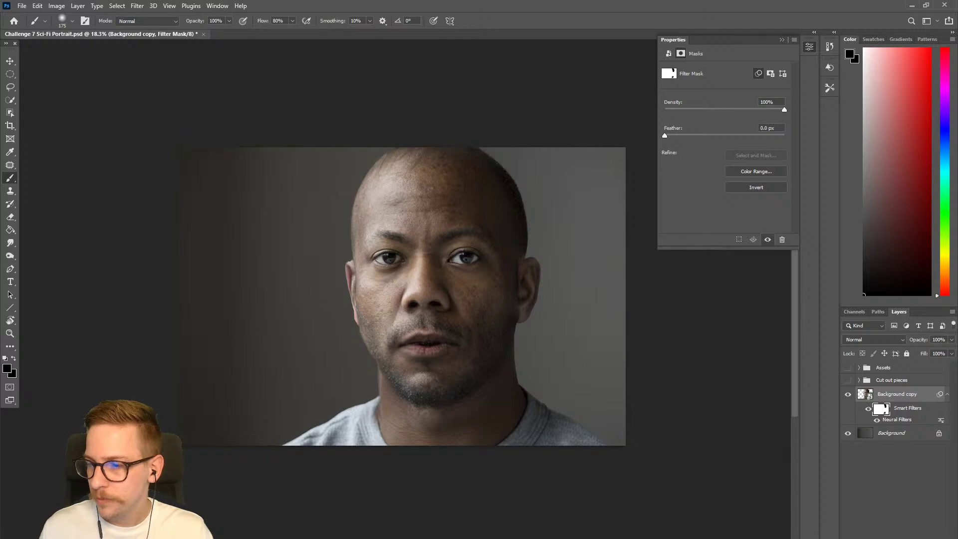
# Paint black on the filter mask over the nostrils to bring back the original ones, and save the document.
pyautogui.moveTo(483, 284); pyautogui.dragTo(552, 328)
pyautogui.moveTo(396, 352); pyautogui.dragTo(431, 320)
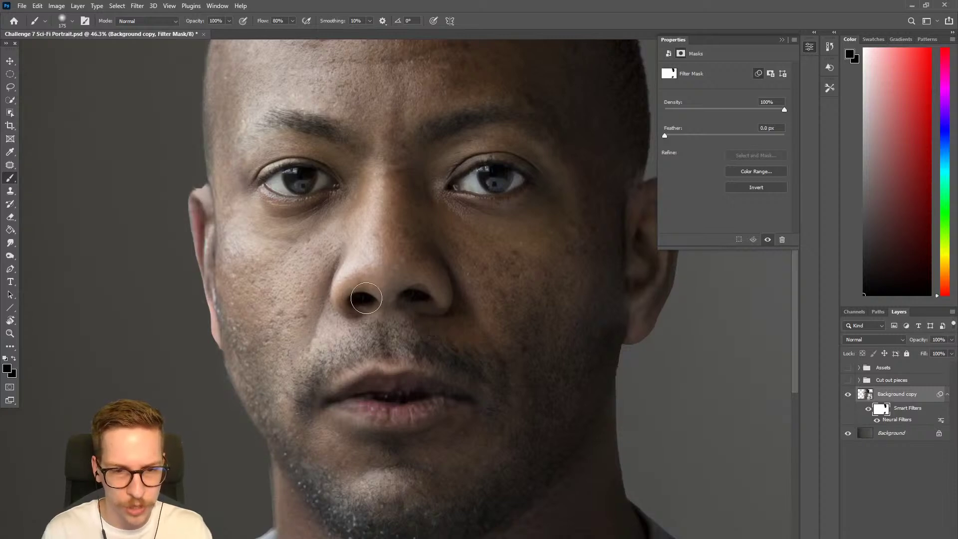
pyautogui.moveTo(366, 298)
pyautogui.mouseDown()
pyautogui.moveTo(418, 290)
pyautogui.moveTo(421, 298)
pyautogui.moveTo(404, 287)
pyautogui.mouseUp()
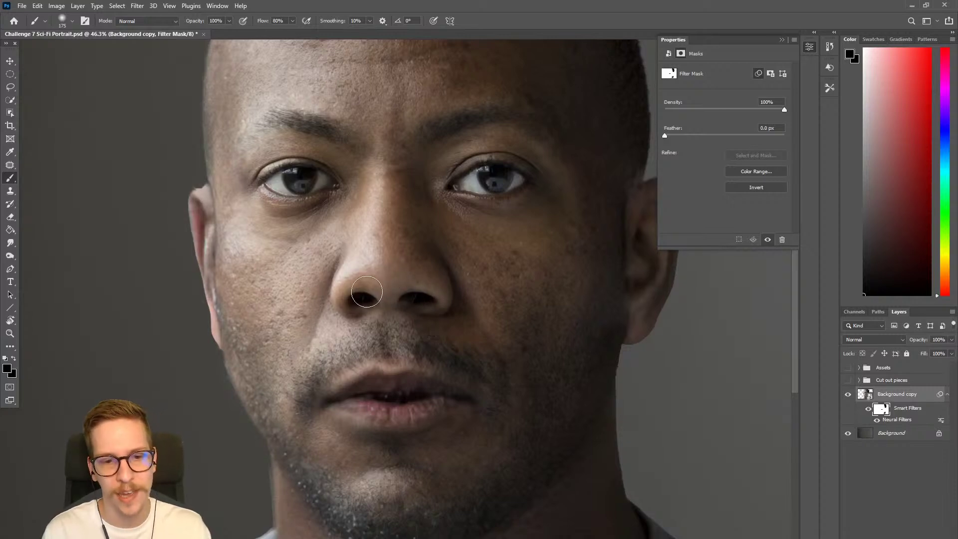
pyautogui.hotkey('ctrl', '0')
pyautogui.scroll(3, 448, 334)
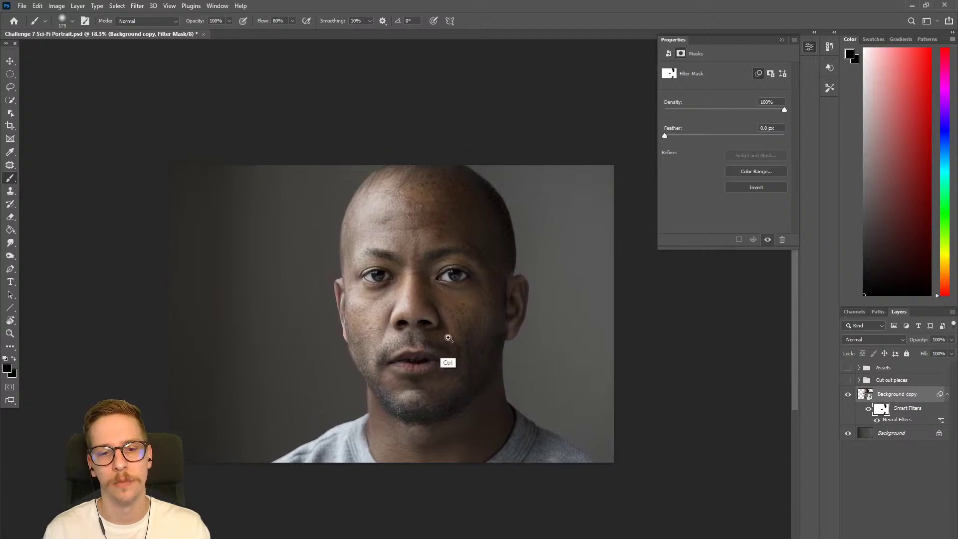
pyautogui.hotkey('ctrl', 's')
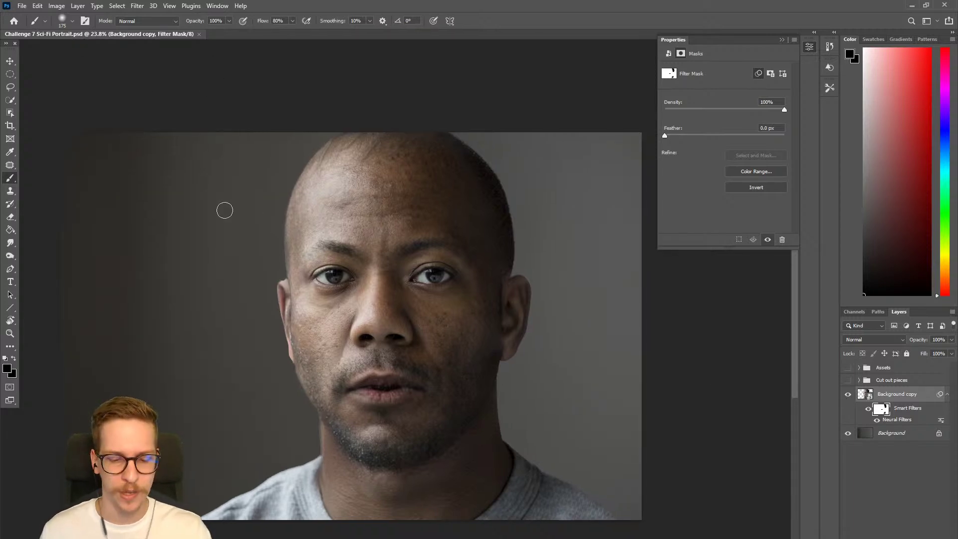
# Activate the Lasso tool and create a new layer named Mask above the Background copy.
pyautogui.press('l')
pyautogui.scroll(3, 351, 257)
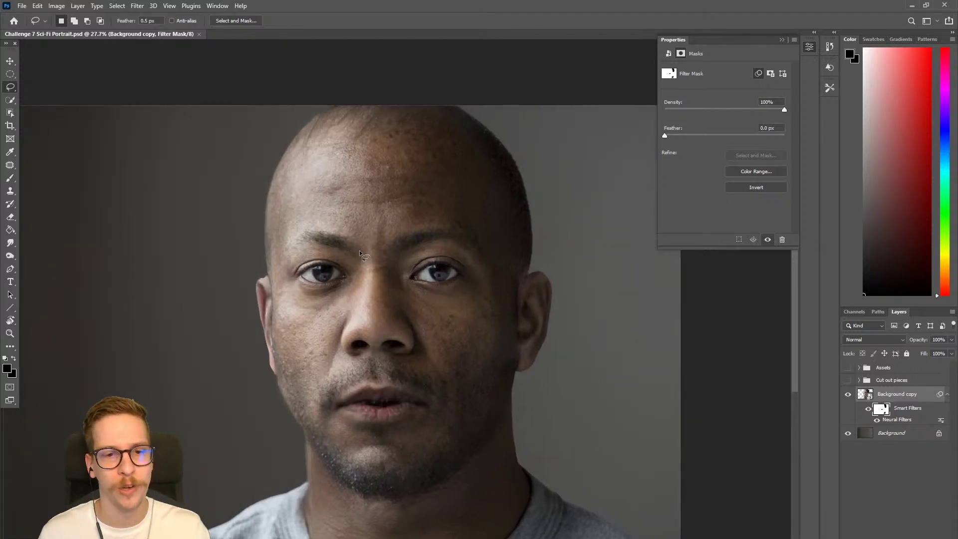
pyautogui.hotkey('ctrl', 'shift', 'n')
pyautogui.write('Mask')
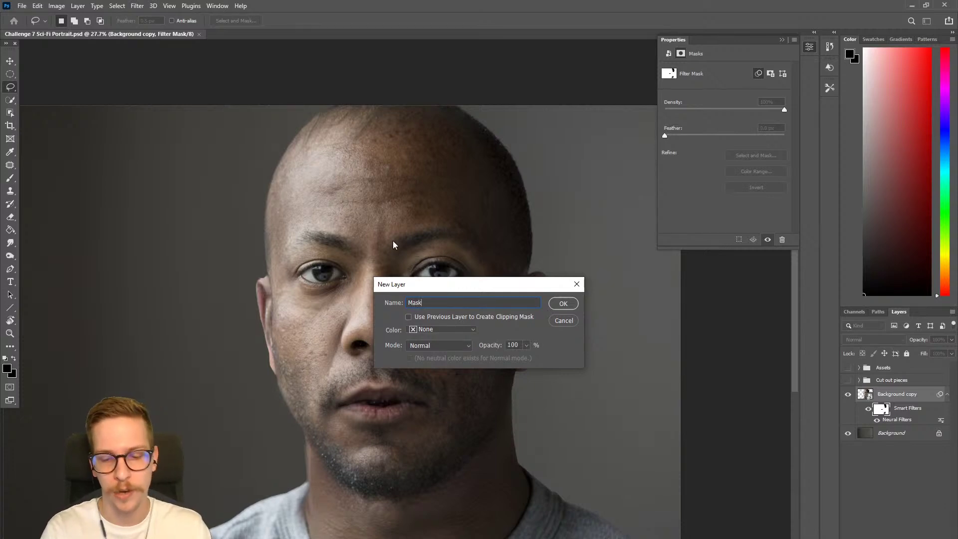
pyautogui.press('Return')
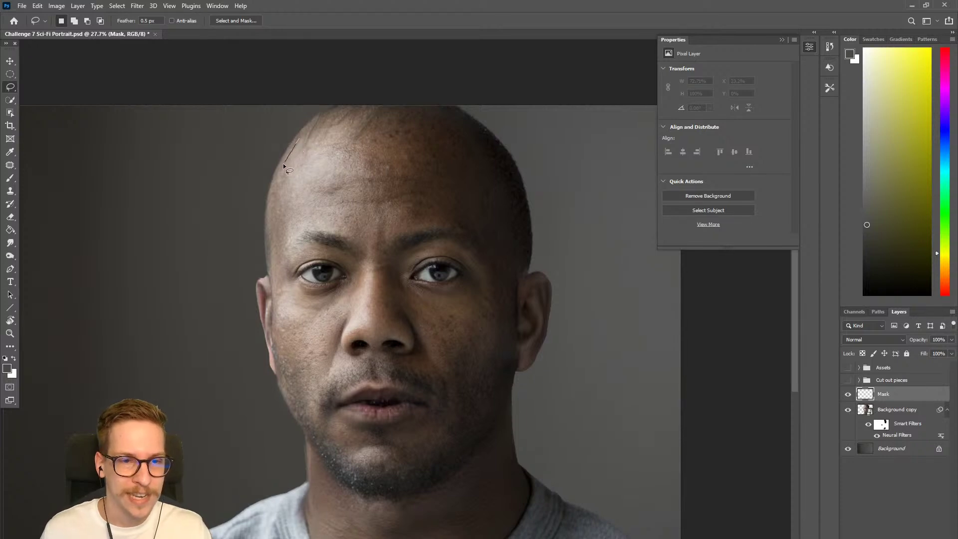
# Outline an irregular patch on the lit side of the forehead with the Lasso and trim its upper edge.
pyautogui.moveTo(283, 166)
pyautogui.mouseDown()
pyautogui.moveTo(270, 234)
pyautogui.moveTo(295, 228)
pyautogui.moveTo(308, 211)
pyautogui.moveTo(378, 209)
pyautogui.moveTo(373, 185)
pyautogui.moveTo(391, 153)
pyautogui.moveTo(377, 143)
pyautogui.moveTo(358, 151)
pyautogui.moveTo(302, 139)
pyautogui.mouseUp()
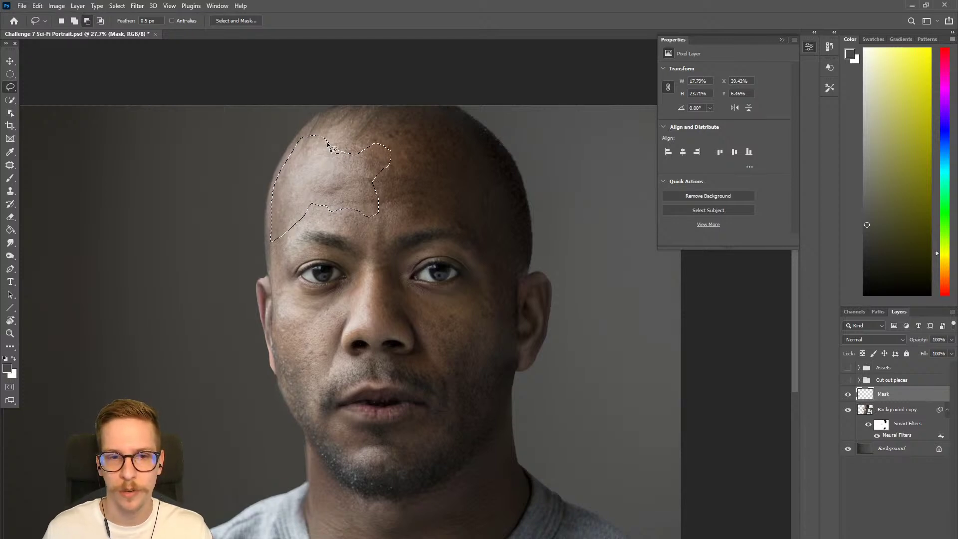
pyautogui.moveTo(325, 135)
pyautogui.mouseDown()
pyautogui.moveTo(334, 146)
pyautogui.moveTo(370, 148)
pyautogui.moveTo(394, 169)
pyautogui.moveTo(391, 188)
pyautogui.moveTo(374, 126)
pyautogui.moveTo(349, 130)
pyautogui.mouseUp()
pyautogui.scroll(-3, 398, 248)
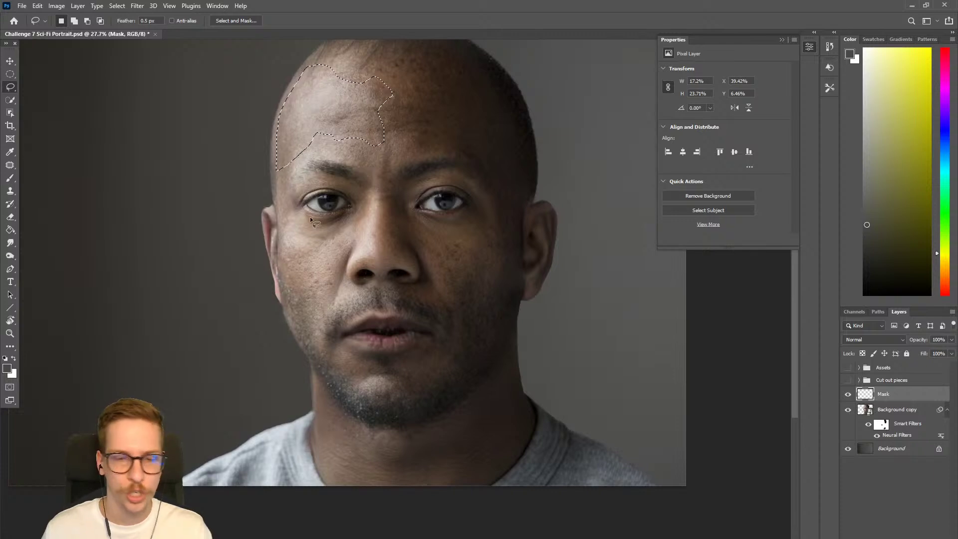
# Add an irregular cheek patch on the lit side of the face to the Lasso selection and extend its inner and outer edges.
pyautogui.press('shift')
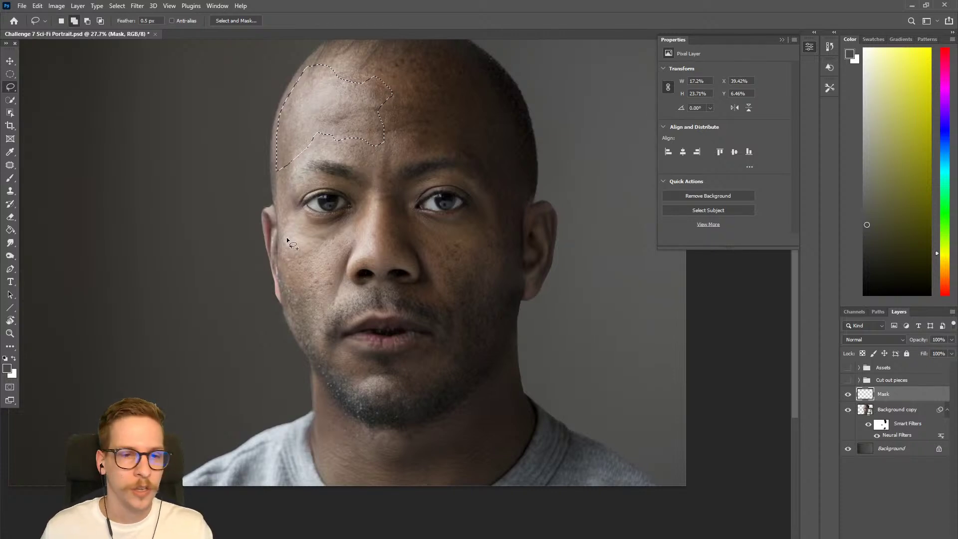
pyautogui.moveTo(282, 234); pyautogui.dragTo(282, 255)
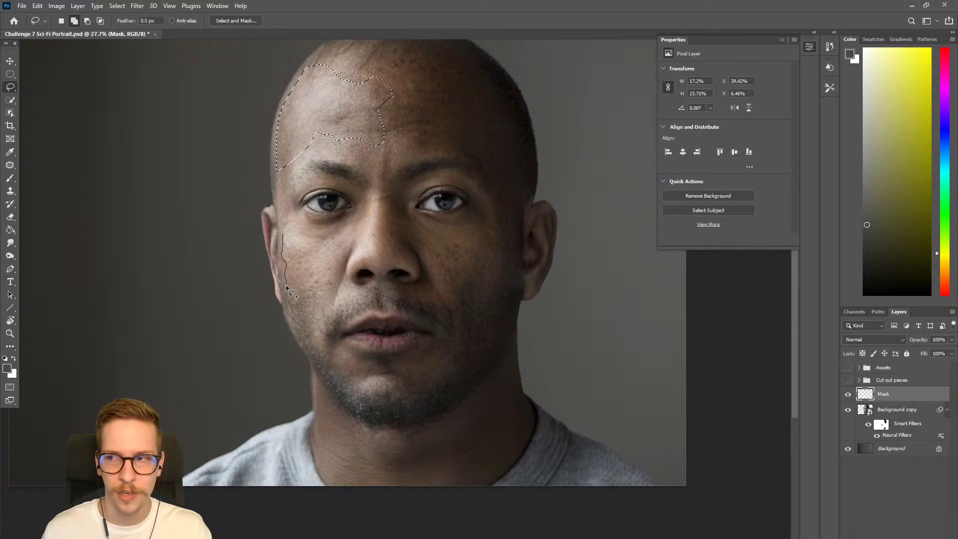
pyautogui.moveTo(286, 309)
pyautogui.mouseDown()
pyautogui.moveTo(314, 346)
pyautogui.moveTo(326, 288)
pyautogui.moveTo(311, 286)
pyautogui.moveTo(304, 275)
pyautogui.moveTo(313, 257)
pyautogui.moveTo(284, 235)
pyautogui.mouseUp()
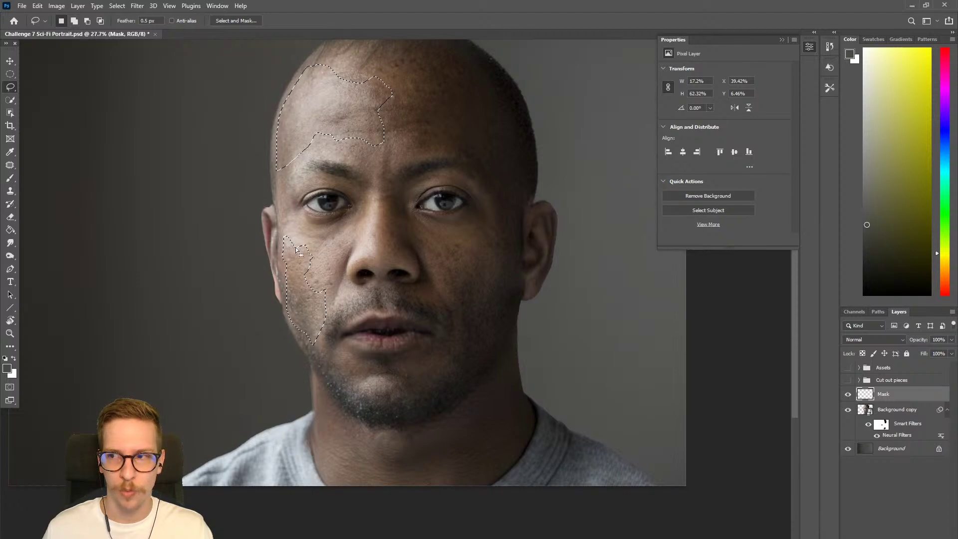
pyautogui.press('shift')
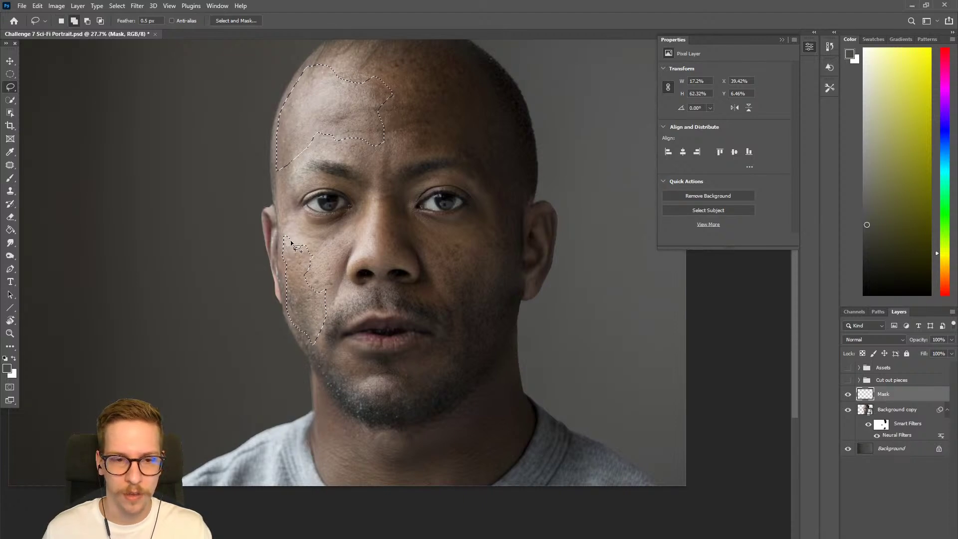
pyautogui.moveTo(291, 240)
pyautogui.mouseDown()
pyautogui.moveTo(316, 249)
pyautogui.moveTo(309, 274)
pyautogui.mouseUp()
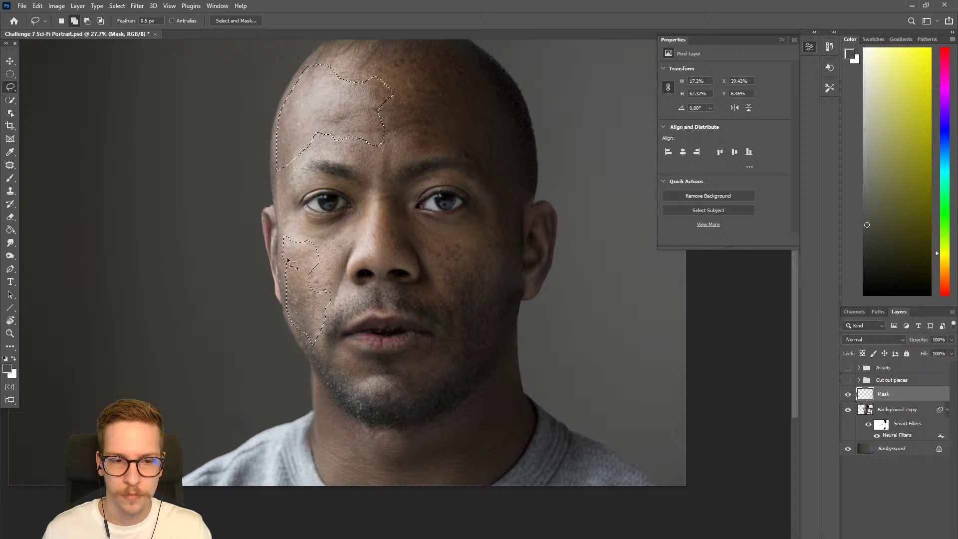
pyautogui.moveTo(287, 259); pyautogui.dragTo(283, 302)
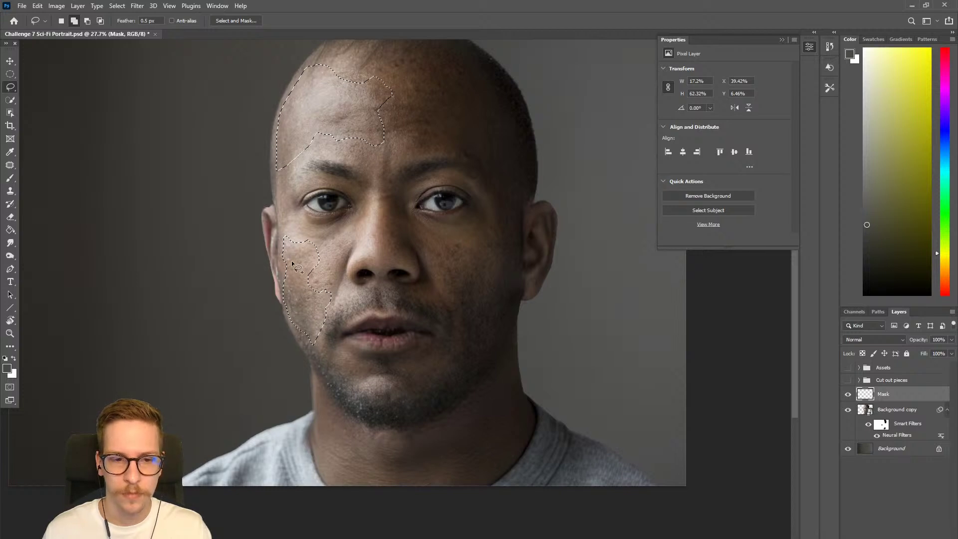
# Fill the forehead and cheek selections on the Mask layer with a very dark teal-grey using the Paint Bucket, and deselect.
pyautogui.scroll(-2, 302, 267)
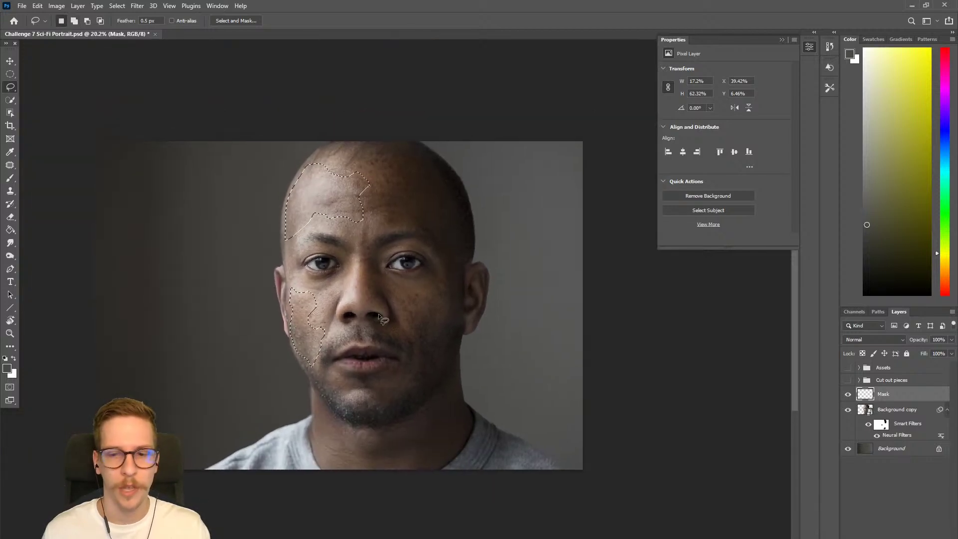
pyautogui.press('g')
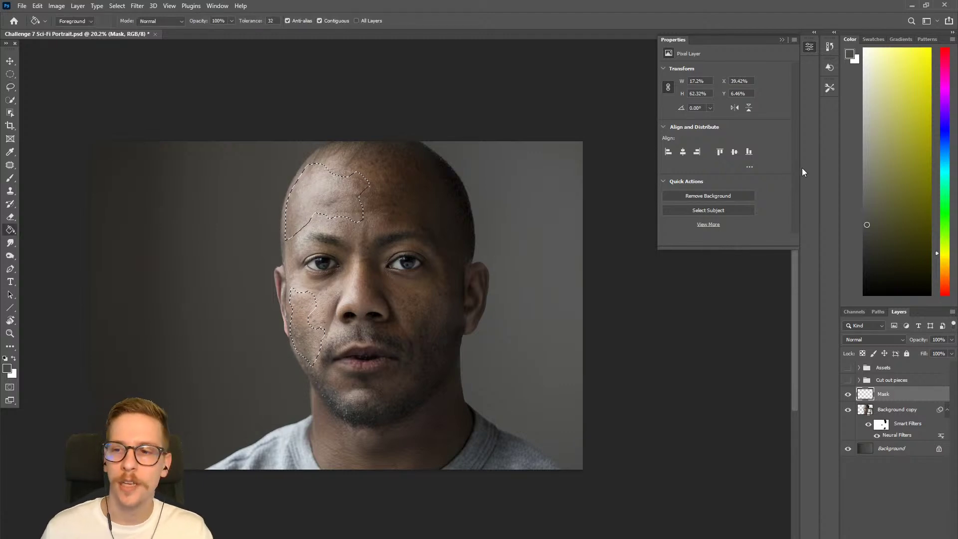
pyautogui.click(869, 217)
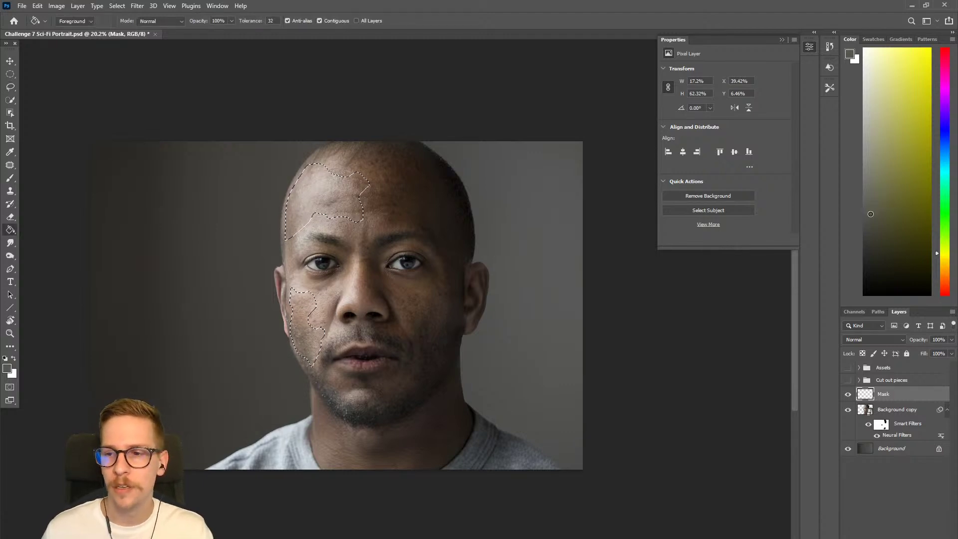
pyautogui.click(948, 171)
pyautogui.click(329, 199)
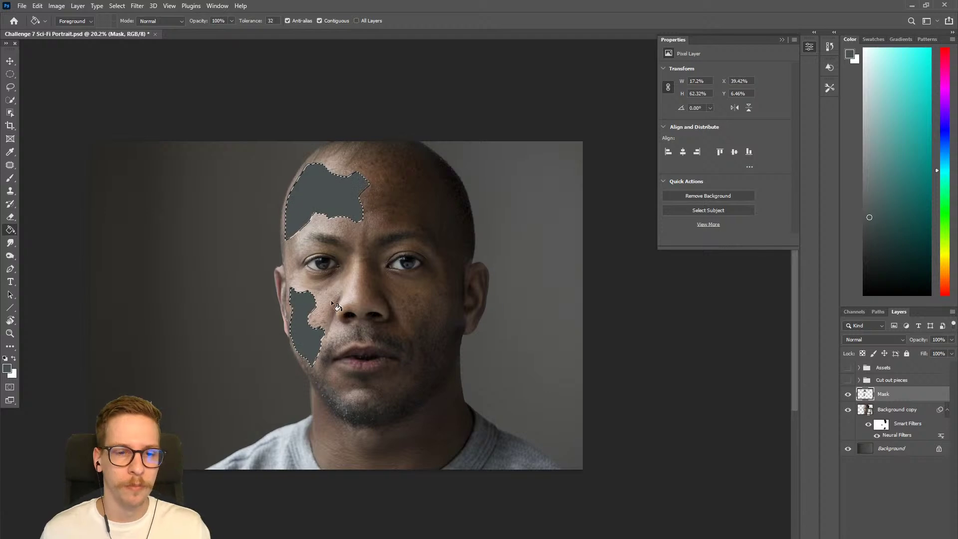
pyautogui.moveTo(867, 233); pyautogui.dragTo(871, 254)
pyautogui.click(320, 202)
pyautogui.click(301, 329)
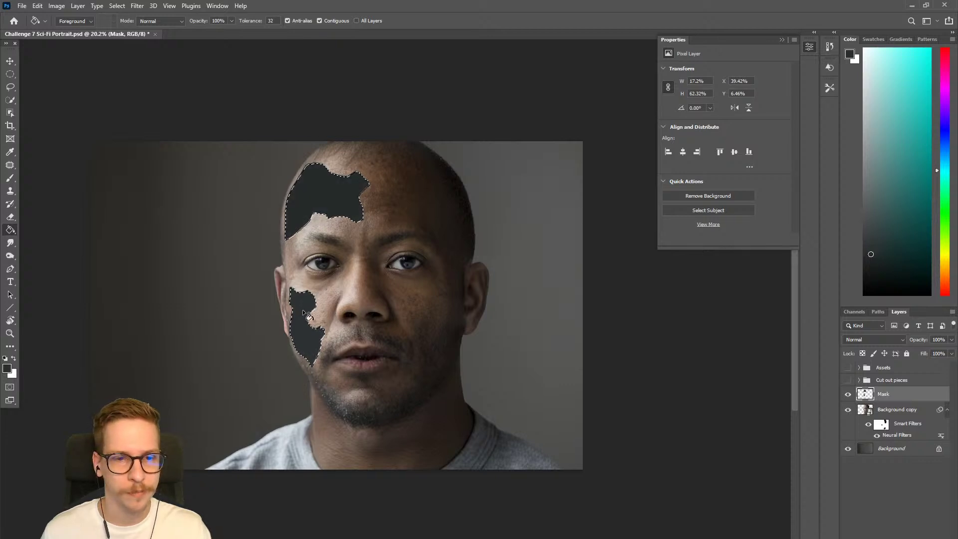
pyautogui.hotkey('ctrl', 'd')
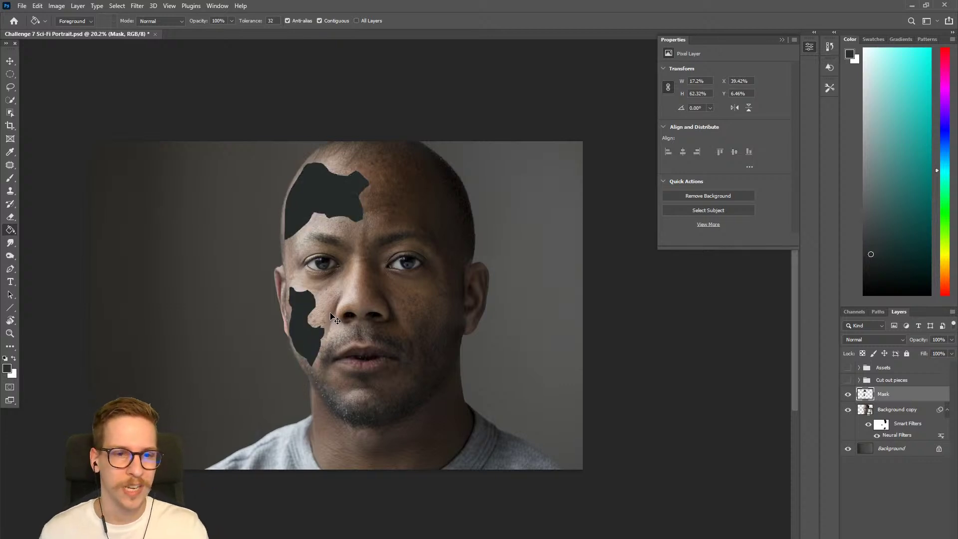
# Soften the edges of the dark patches on the Mask layer with a Gaussian Blur of 2.0 pixels, comparing the preview off and on.
pyautogui.scroll(2, 320, 251)
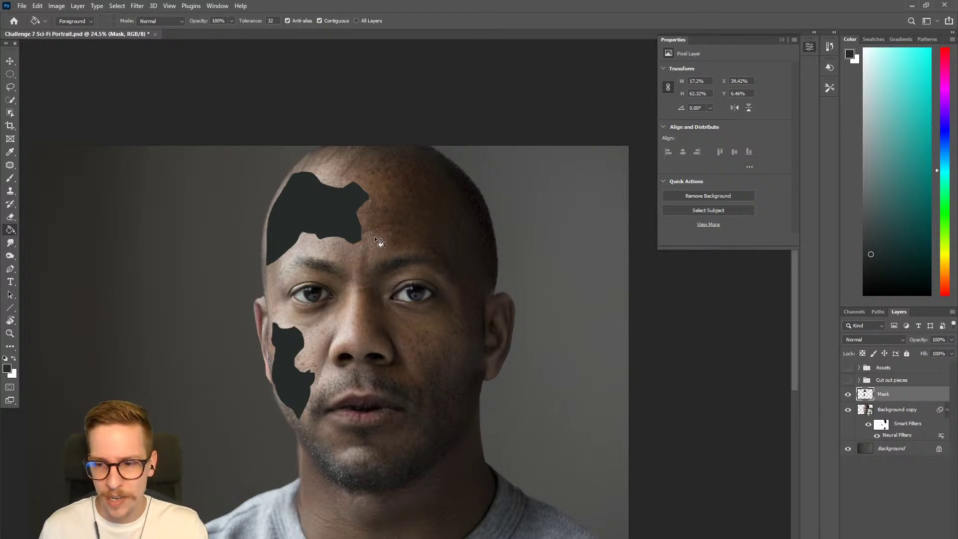
pyautogui.scroll(8, 352, 244)
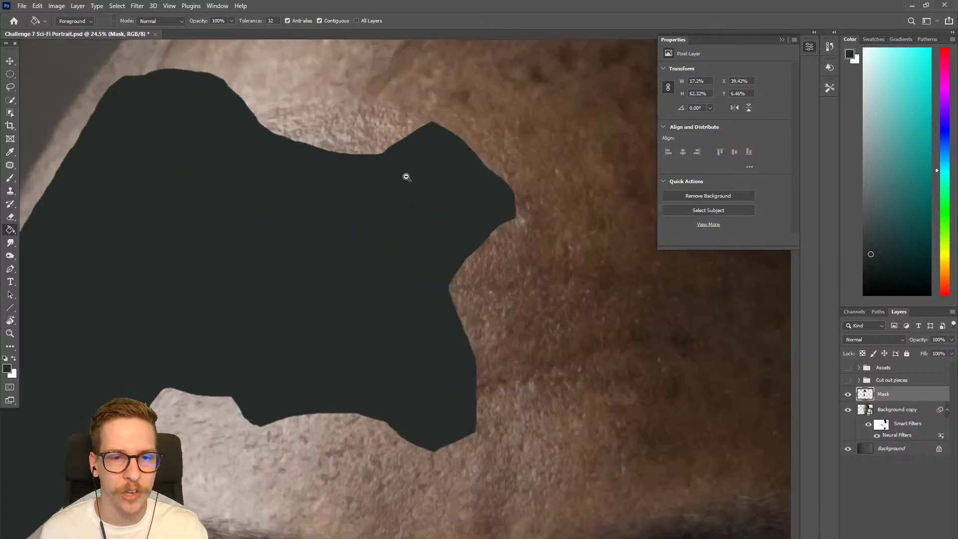
pyautogui.scroll(-7, 475, 214)
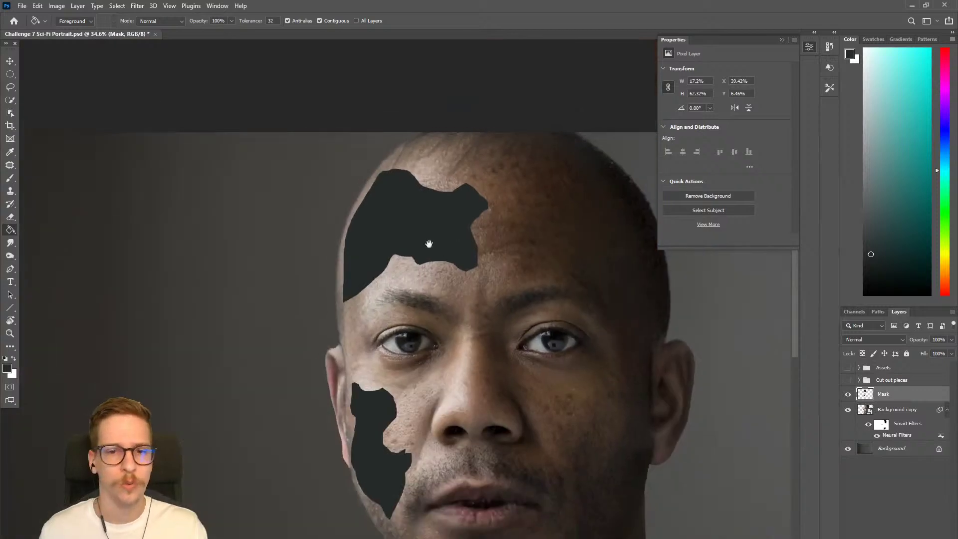
pyautogui.moveTo(386, 170); pyautogui.dragTo(313, 123)
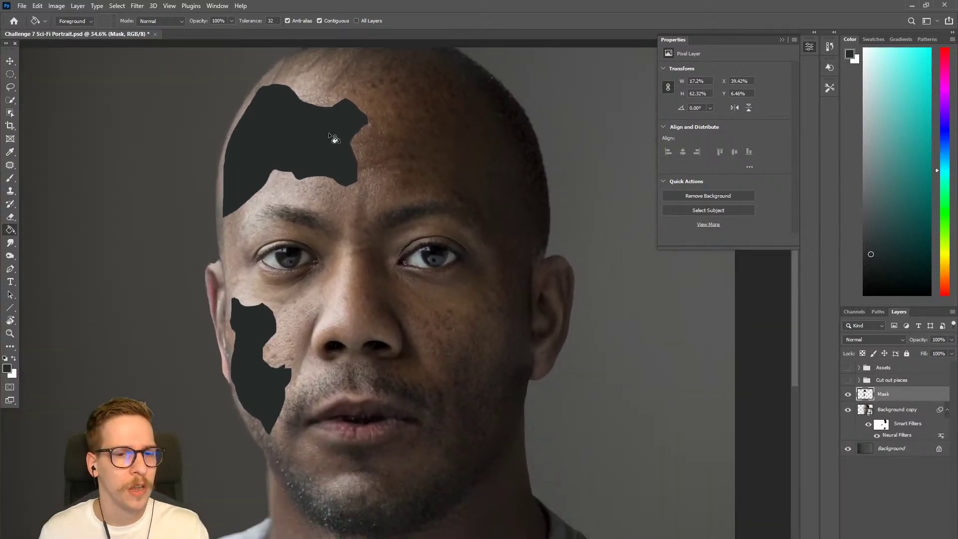
pyautogui.click(136, 6)
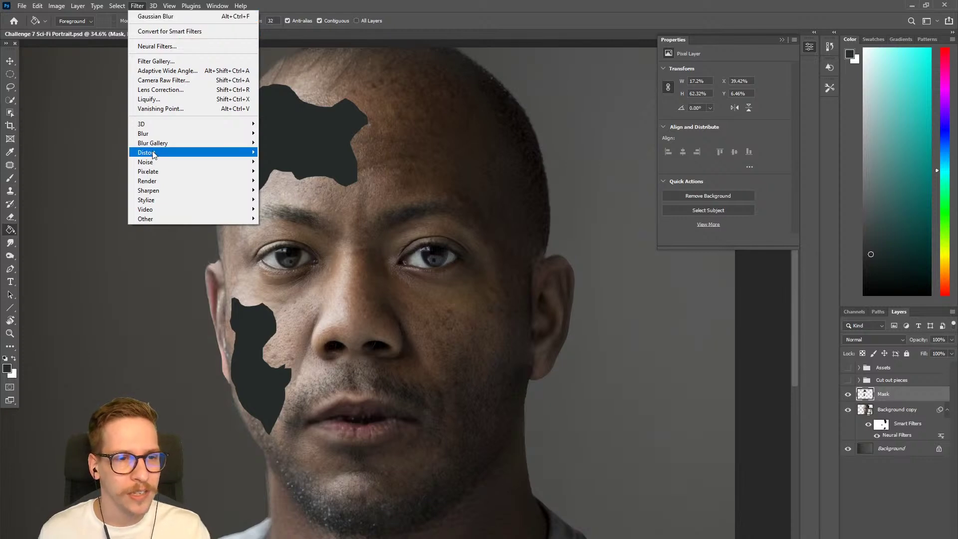
pyautogui.moveTo(160, 135)
pyautogui.click(282, 171)
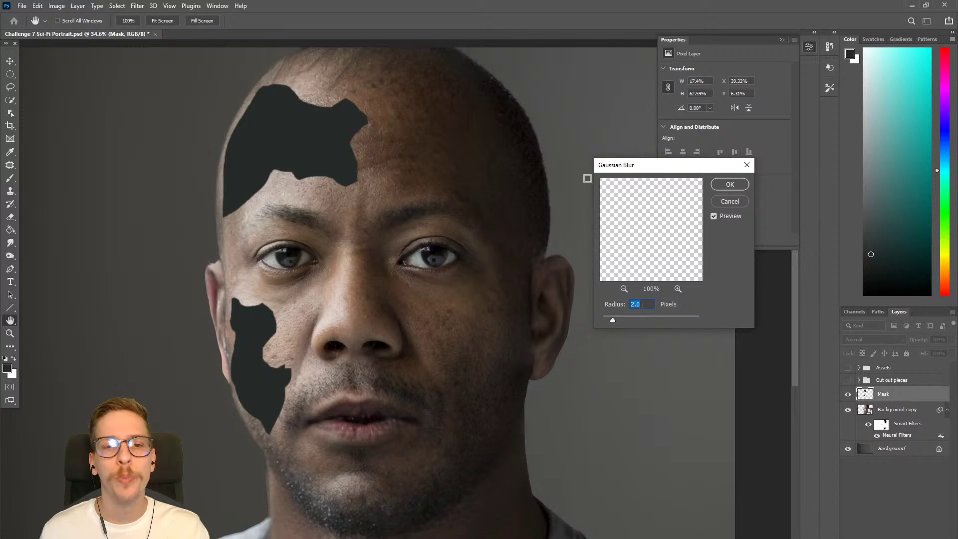
pyautogui.click(714, 216)
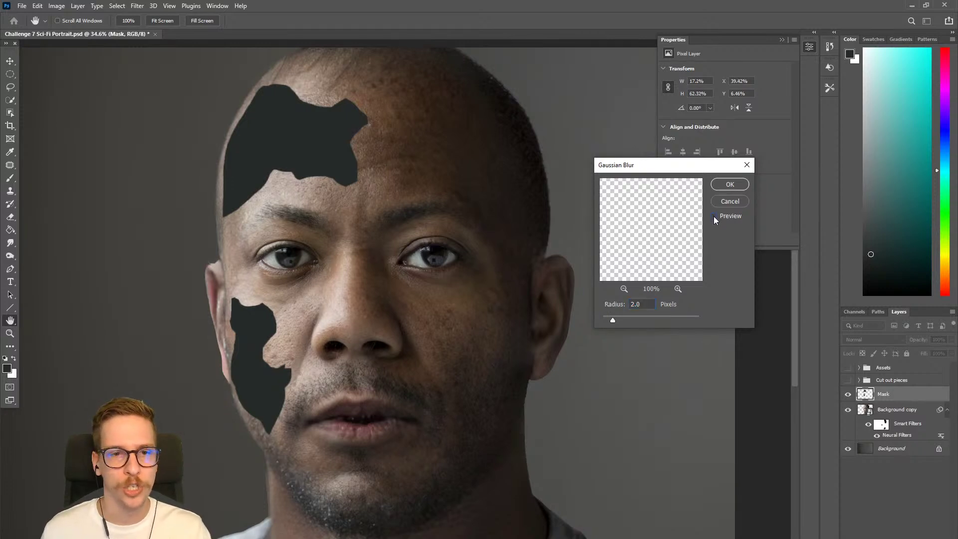
pyautogui.click(714, 218)
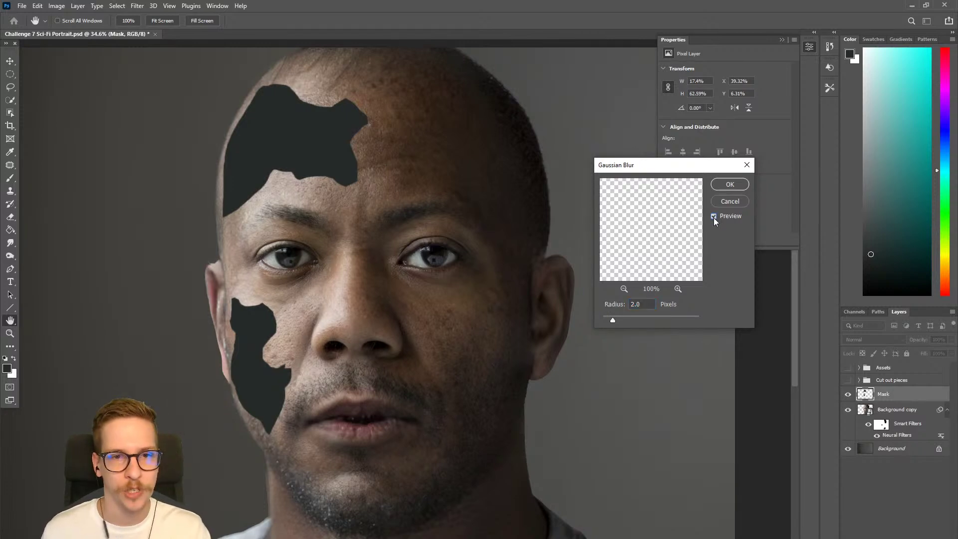
pyautogui.click(725, 184)
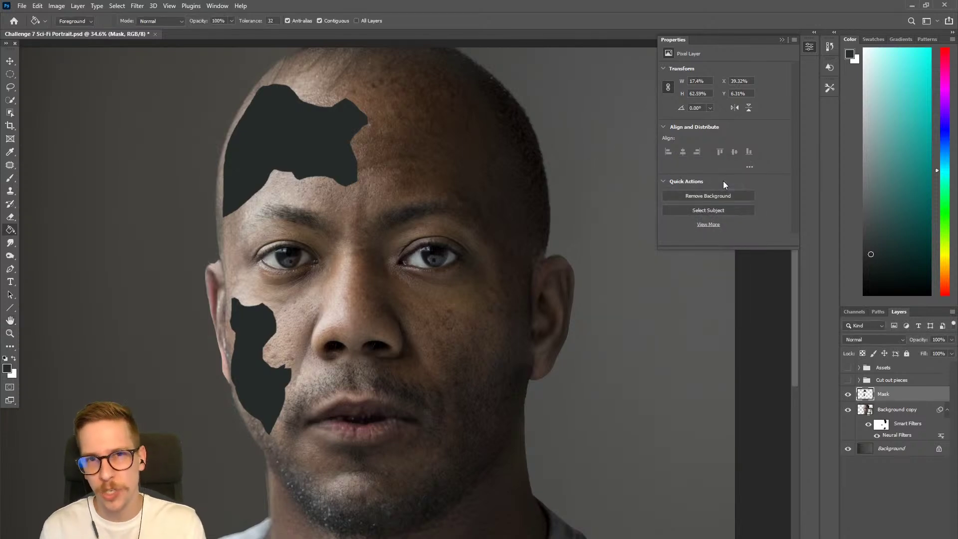
# Examine the blurred edges of the forehead patch against the surrounding skin and eye area up close.
pyautogui.scroll(4, 379, 120)
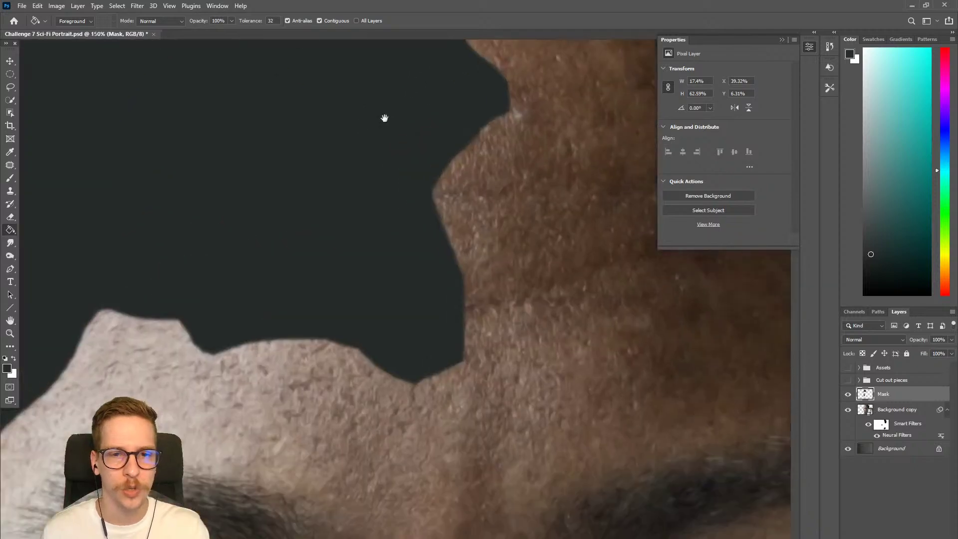
pyautogui.moveTo(384, 118); pyautogui.dragTo(389, 265)
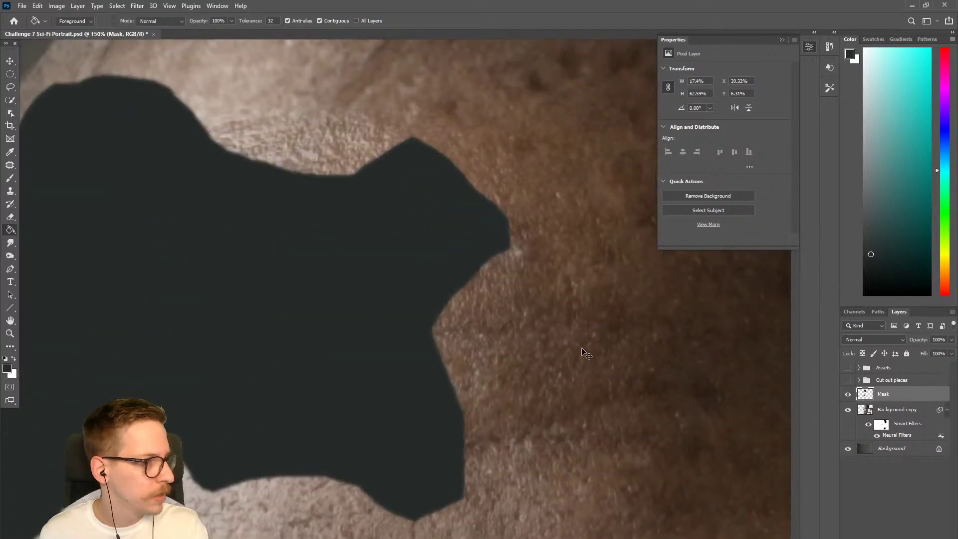
pyautogui.scroll(-4, 582, 351)
pyautogui.moveTo(550, 367); pyautogui.dragTo(468, 290)
pyautogui.scroll(3, 388, 324)
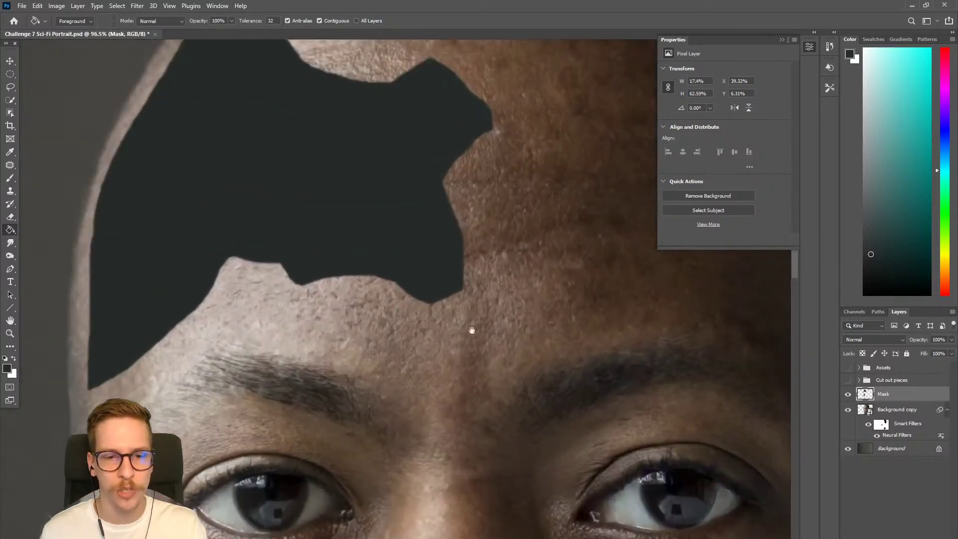
pyautogui.moveTo(471, 330); pyautogui.dragTo(425, 215)
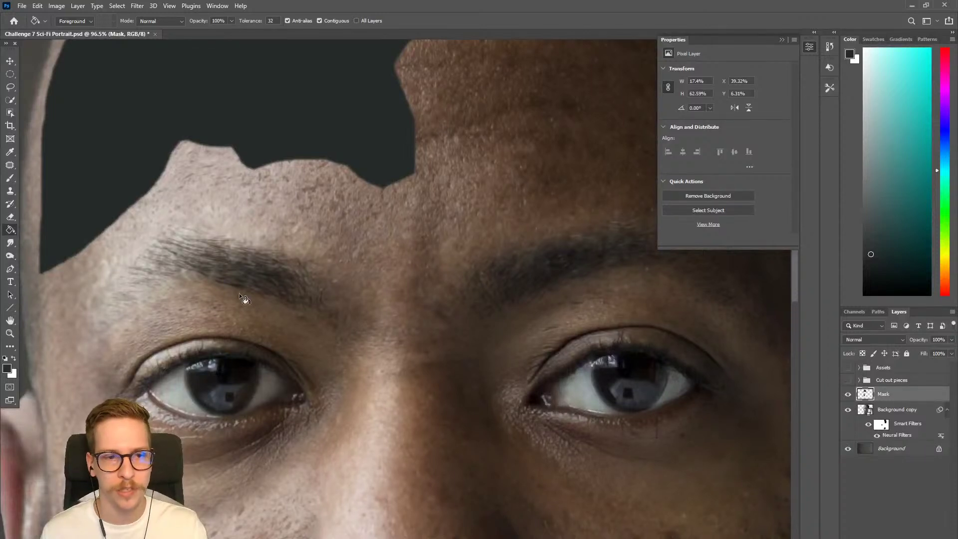
pyautogui.scroll(-6, 244, 299)
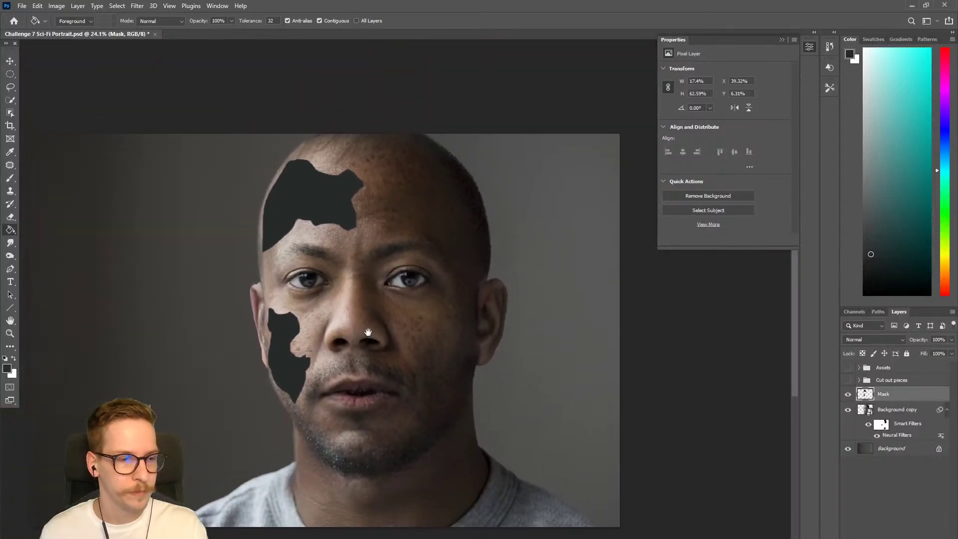
# Expand and show the Assets group, and review its engine images by hiding Layers 5 to 2 one by one and showing them again.
pyautogui.click(859, 368)
pyautogui.click(847, 397)
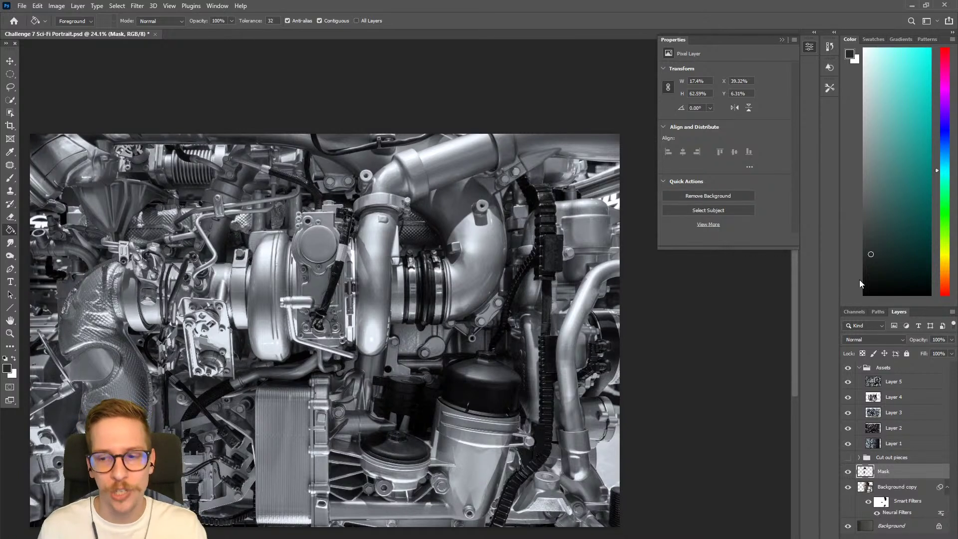
pyautogui.click(848, 382)
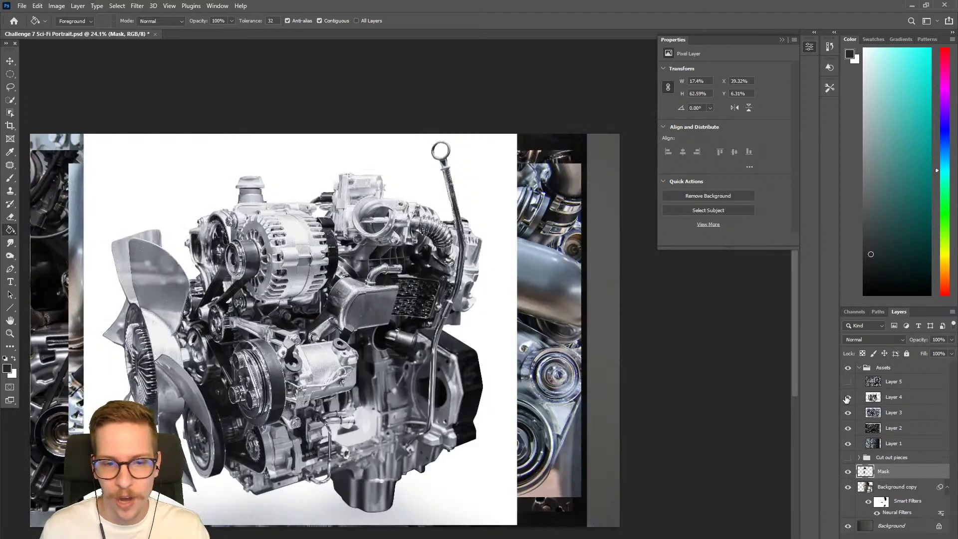
pyautogui.click(846, 397)
pyautogui.click(848, 413)
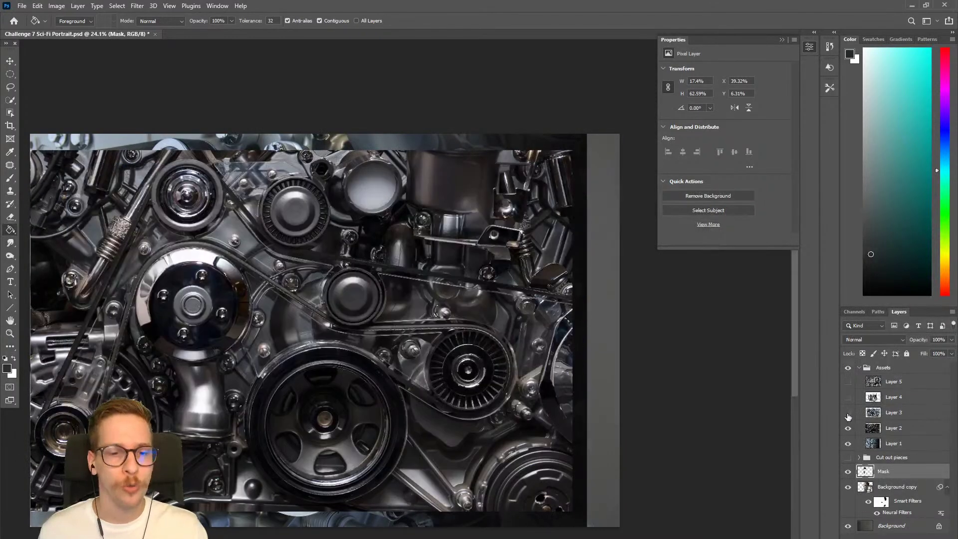
pyautogui.click(847, 428)
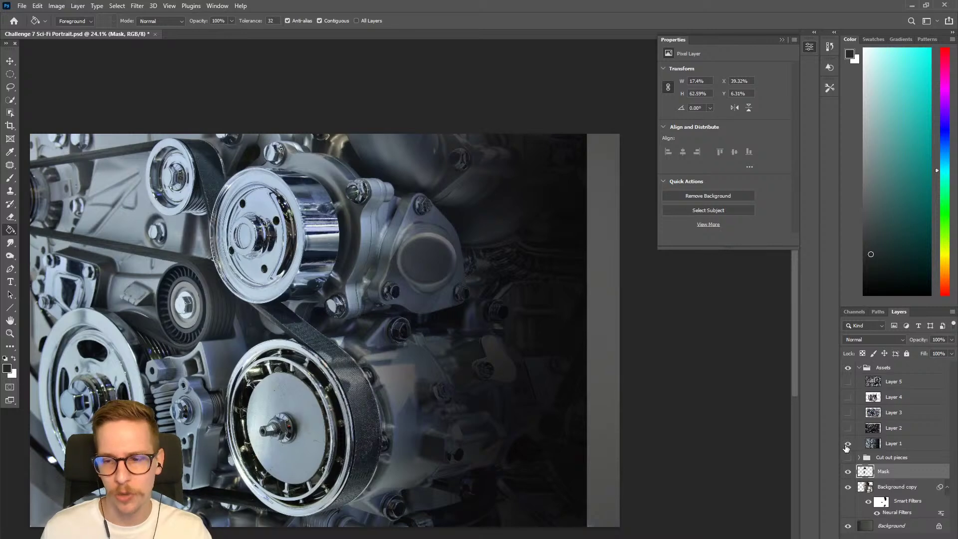
pyautogui.click(848, 429)
pyautogui.click(847, 413)
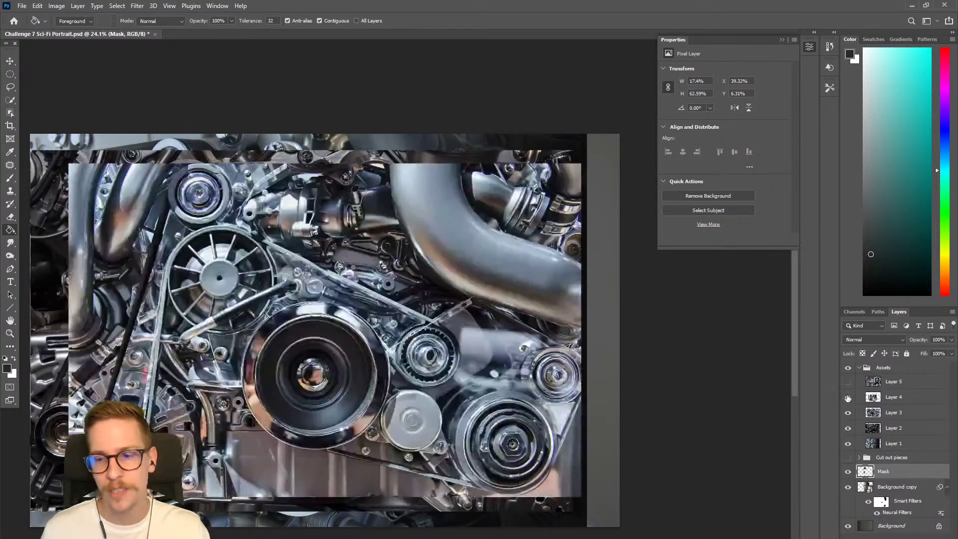
pyautogui.click(848, 397)
pyautogui.click(848, 382)
# Select the large curved pipe and its black ribbed coupling on Layer 5 with the Quick Selection tool.
pyautogui.scroll(3, 446, 288)
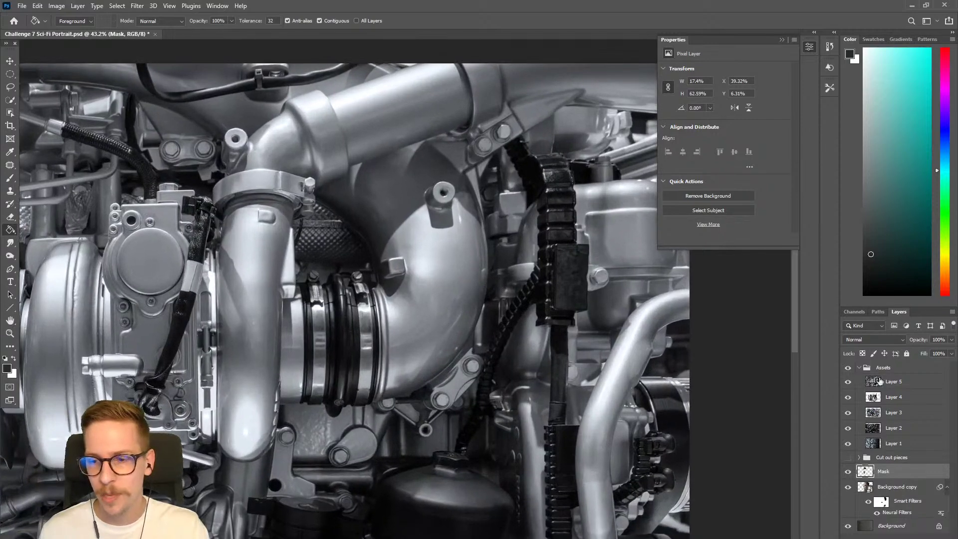
pyautogui.click(879, 382)
pyautogui.press('w')
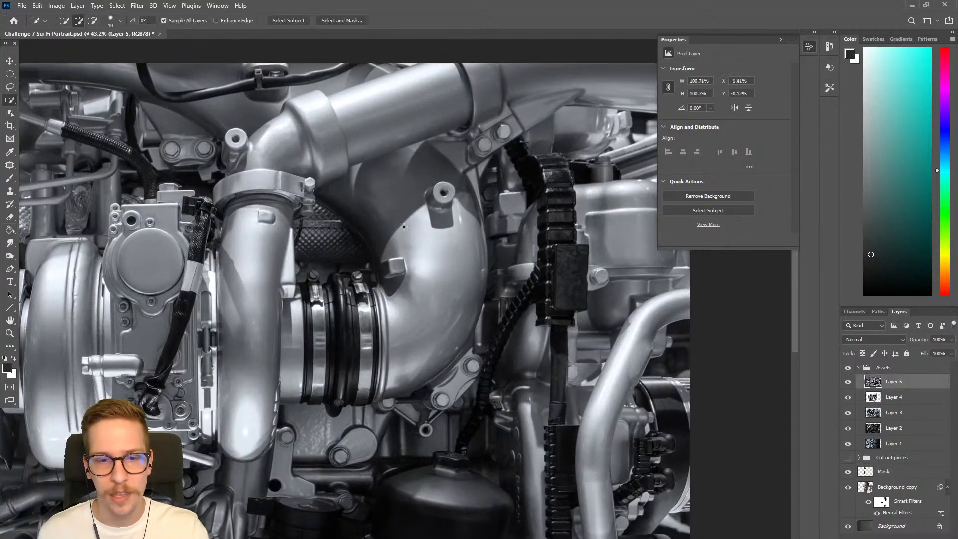
pyautogui.scroll(3, 450, 255)
pyautogui.scroll(-4, 468, 331)
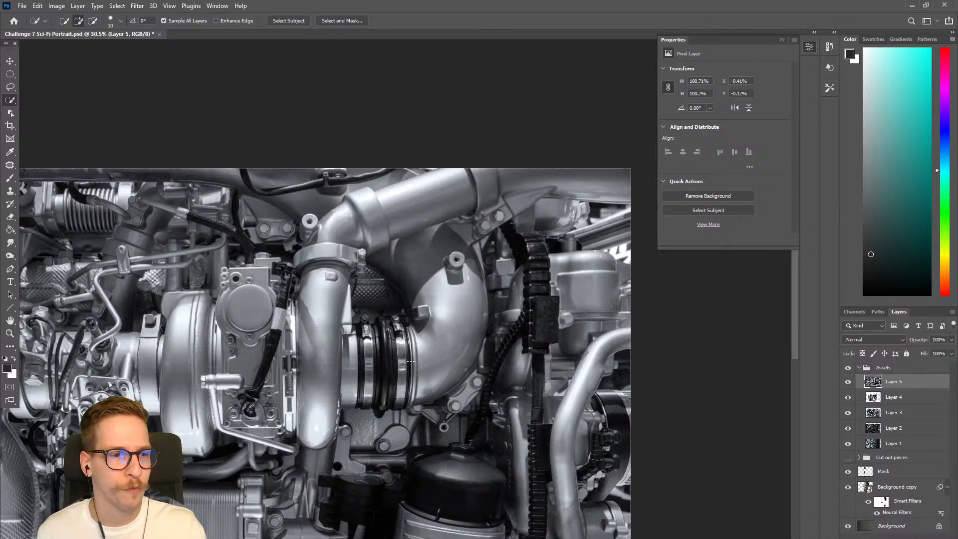
pyautogui.moveTo(430, 252)
pyautogui.mouseDown()
pyautogui.moveTo(419, 405)
pyautogui.moveTo(382, 350)
pyautogui.moveTo(419, 322)
pyautogui.moveTo(425, 275)
pyautogui.moveTo(397, 312)
pyautogui.moveTo(371, 287)
pyautogui.moveTo(398, 295)
pyautogui.mouseUp()
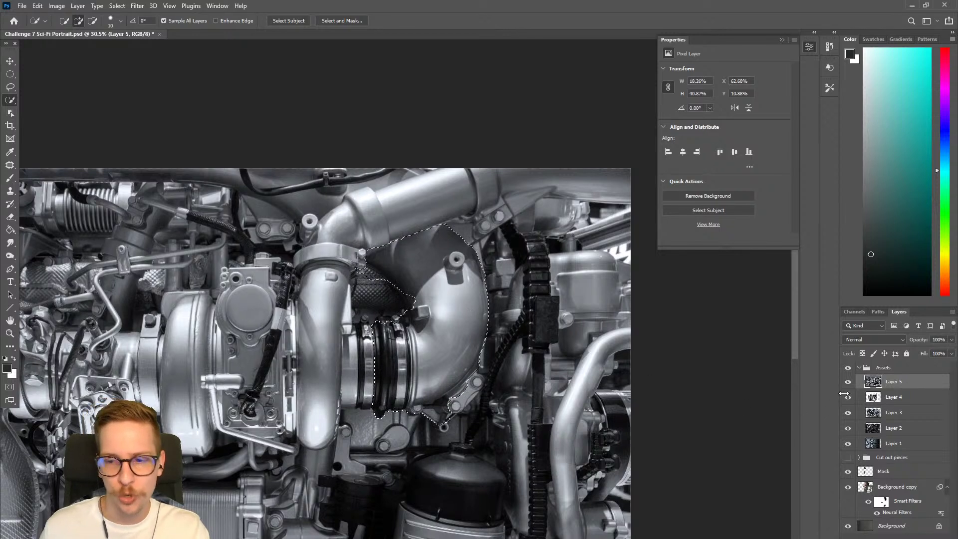
# Copy the selected pipe from Layer 5, hide the Assets group, and paste the pipe as a new layer directly above Mask.
pyautogui.hotkey('ctrl', 'x')
pyautogui.hotkey('ctrl', 'z')
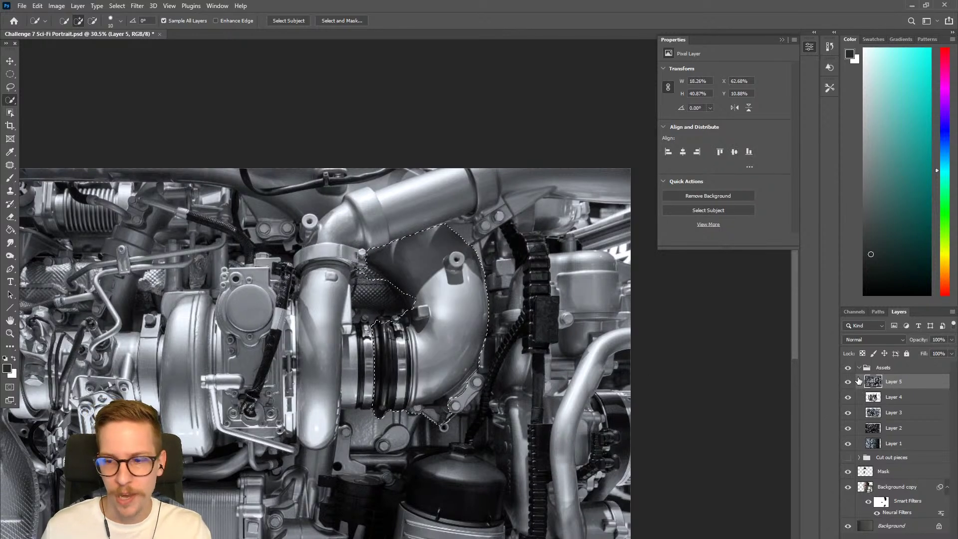
pyautogui.click(859, 367)
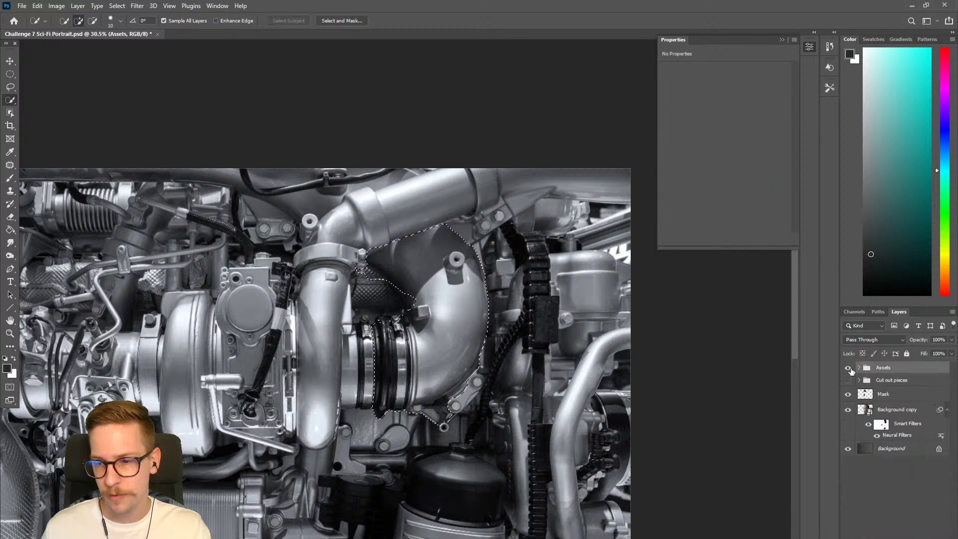
pyautogui.click(847, 367)
pyautogui.click(851, 398)
pyautogui.hotkey('ctrl', 'v')
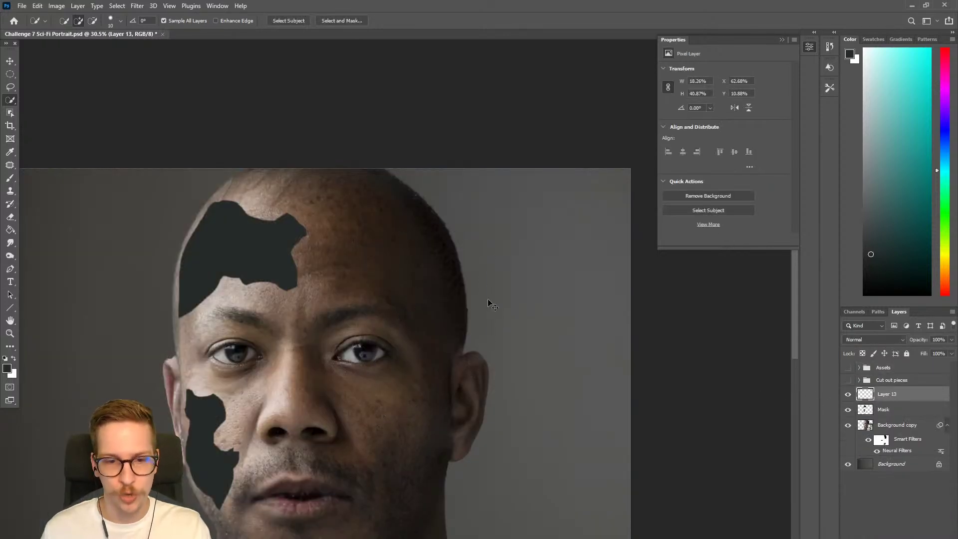
# Flip the pasted pipe to -100% width and height, move it over the forehead patch, and resize it to cover the patch.
pyautogui.press('v')
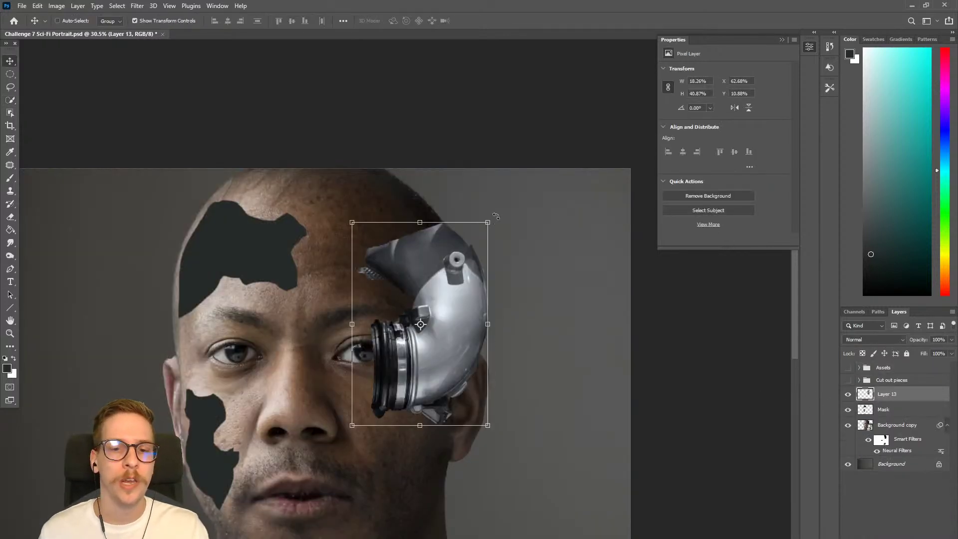
pyautogui.moveTo(496, 216); pyautogui.dragTo(348, 422)
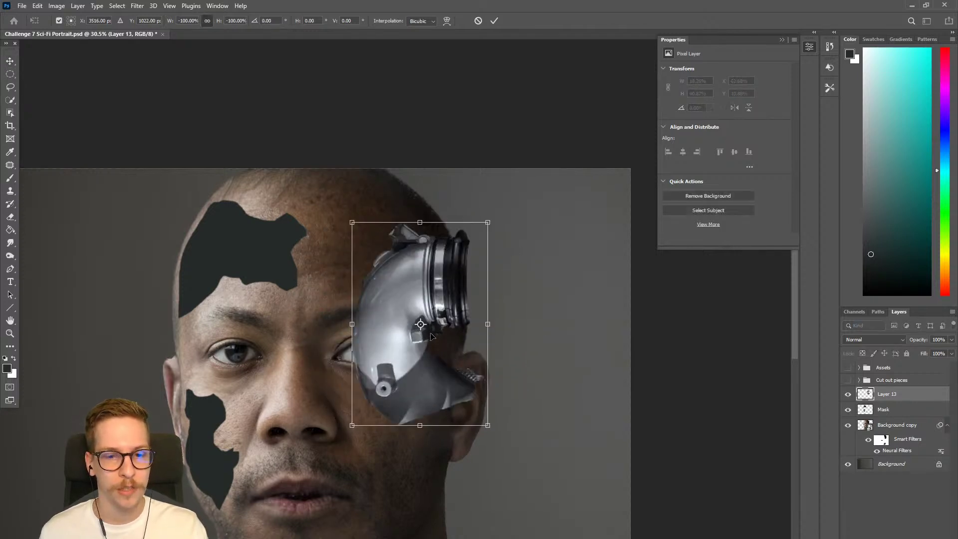
pyautogui.moveTo(432, 336); pyautogui.dragTo(236, 265)
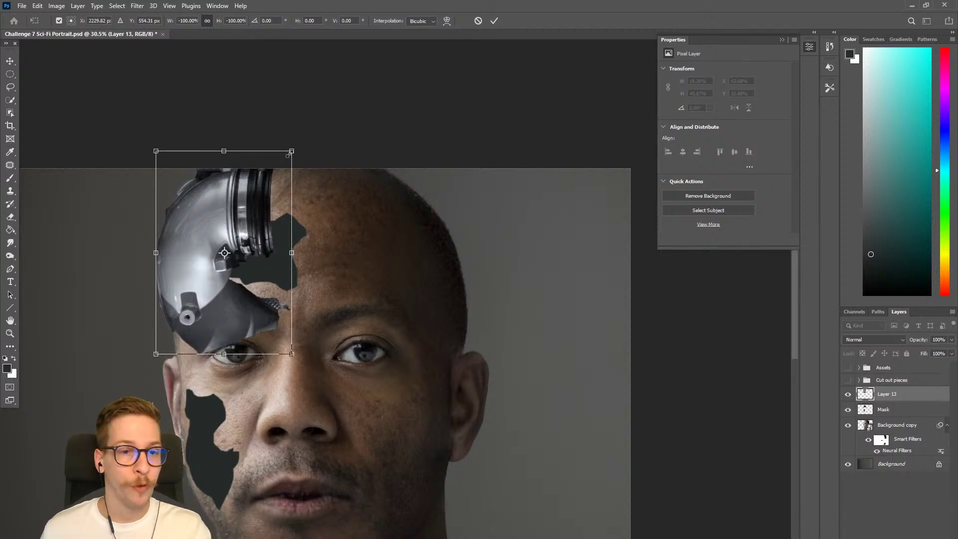
pyautogui.moveTo(293, 157); pyautogui.dragTo(314, 195)
pyautogui.press('Return')
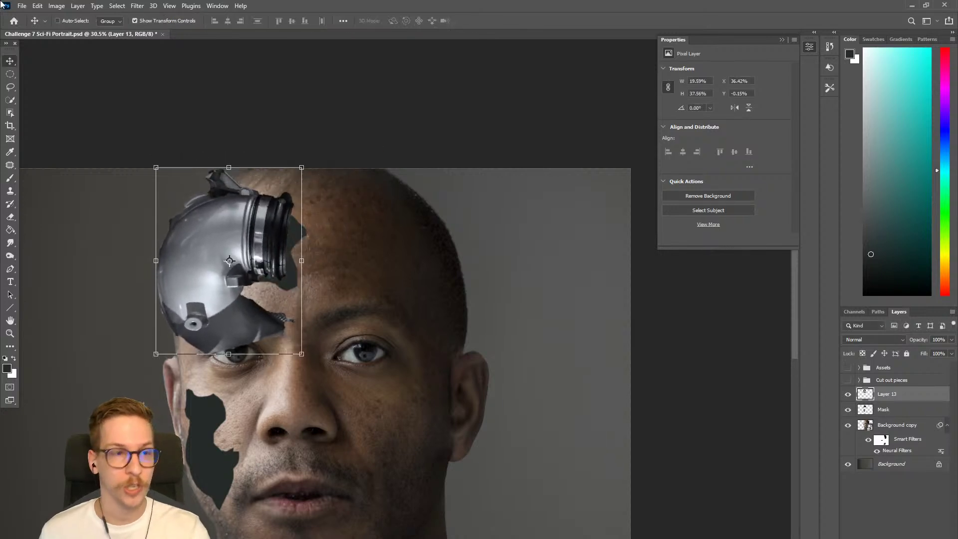
# Warp the pipe so its outer edge follows the side of the head and its ribbed coupling reaches across the forehead patch.
pyautogui.click(97, 6)
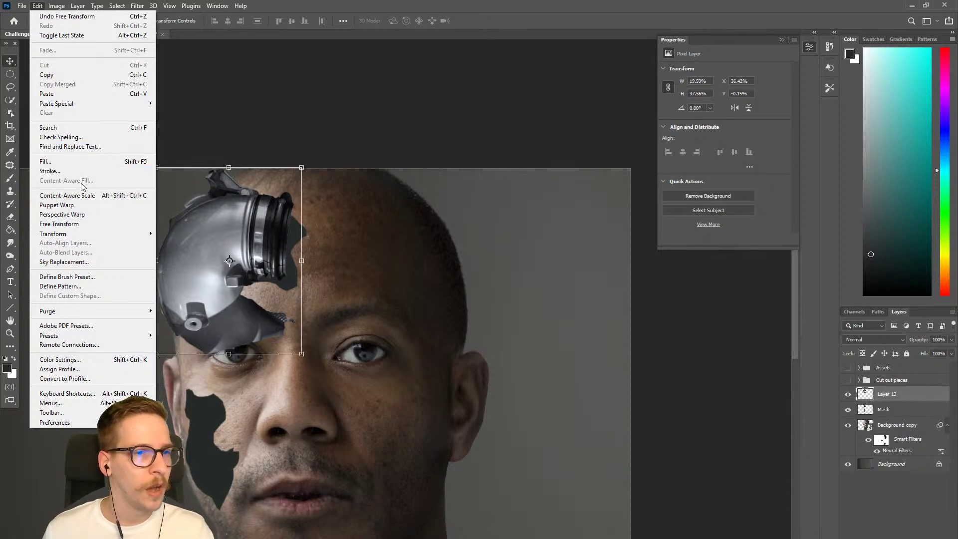
pyautogui.moveTo(96, 236)
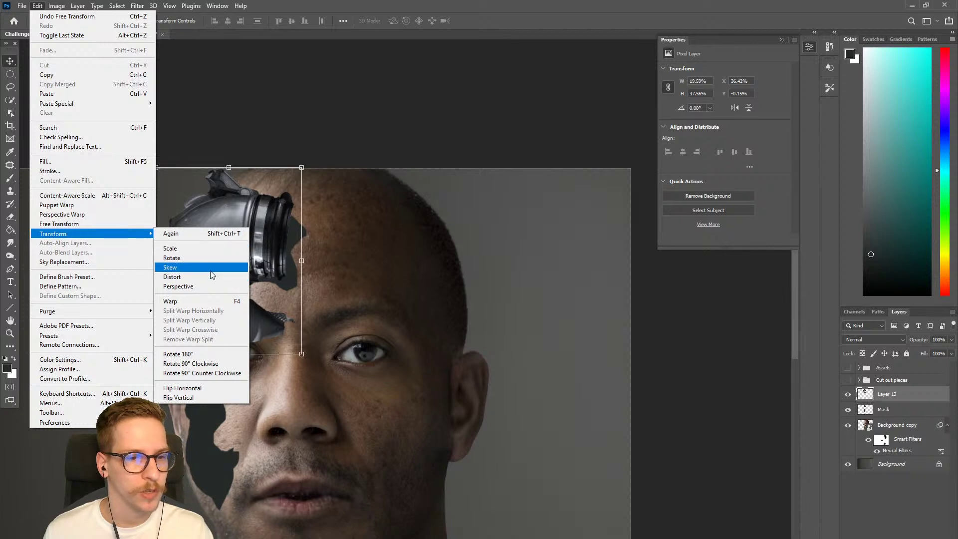
pyautogui.click(202, 301)
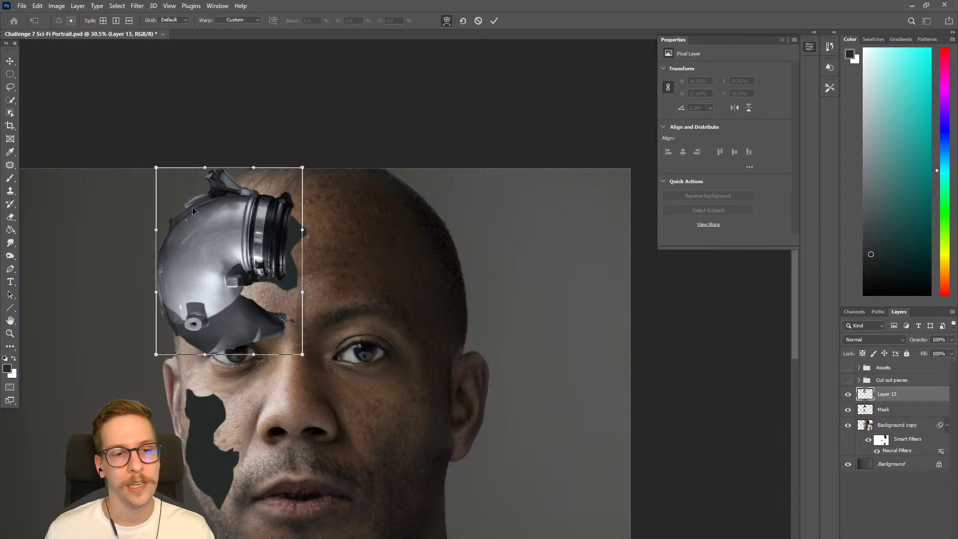
pyautogui.moveTo(184, 208); pyautogui.dragTo(181, 263)
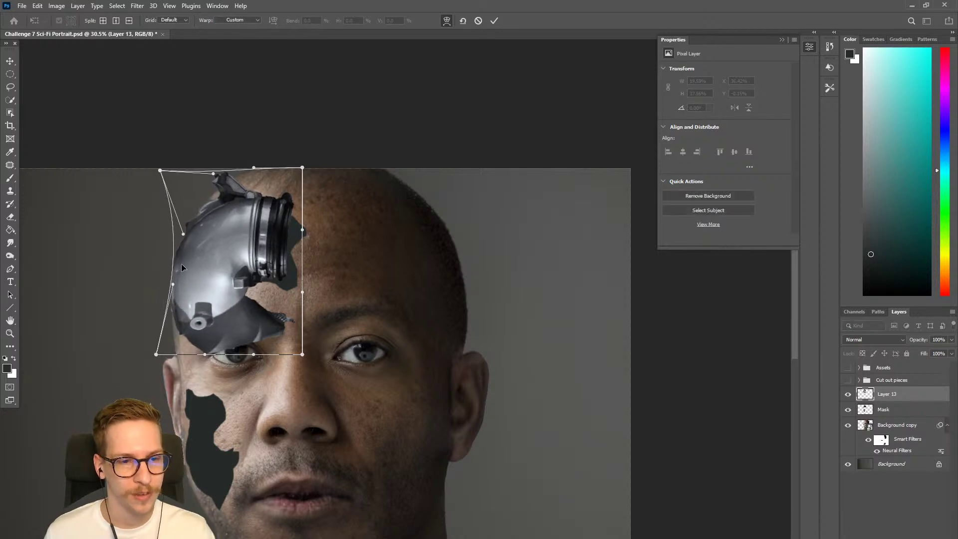
pyautogui.moveTo(177, 328); pyautogui.dragTo(283, 328)
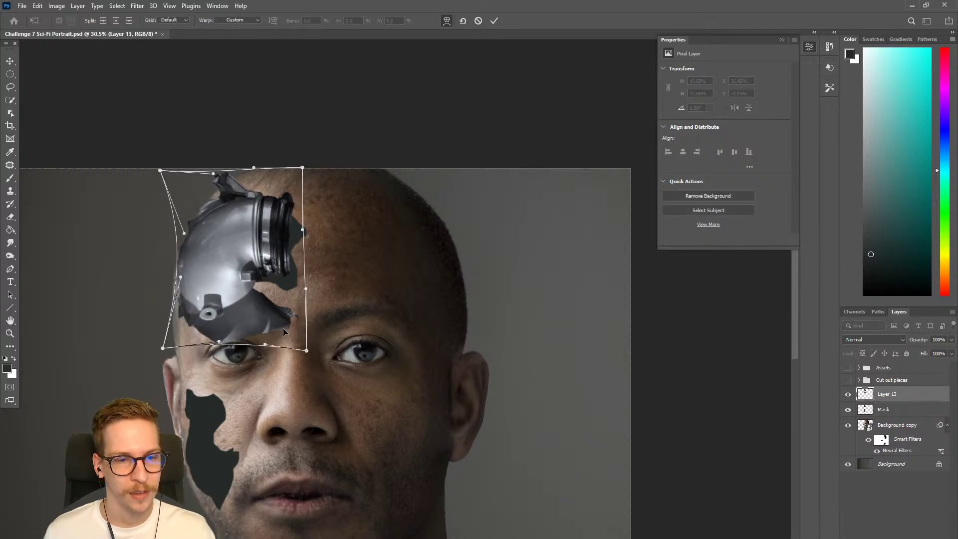
pyautogui.moveTo(274, 233); pyautogui.dragTo(283, 232)
pyautogui.press('Return')
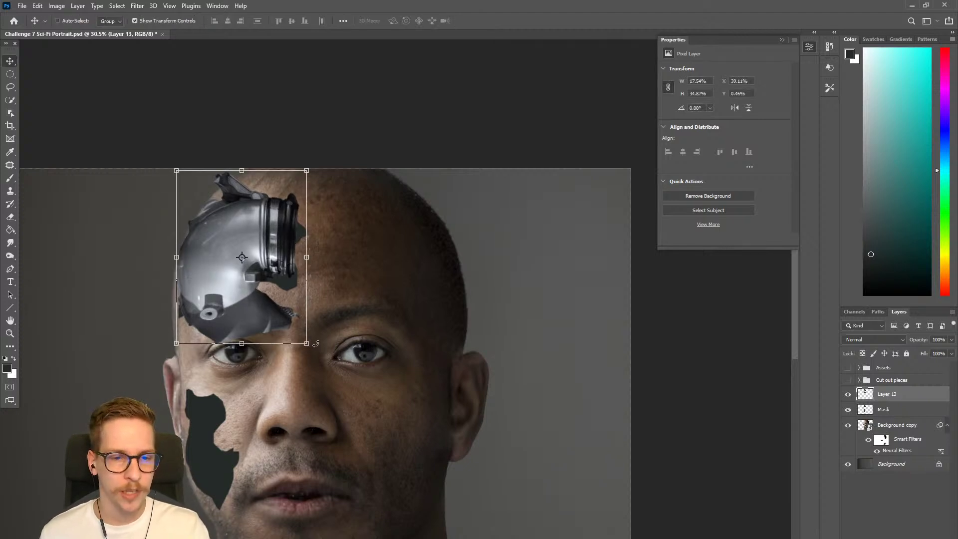
# Enlarge the warped pipe over the forehead and clip it to the Mask layer with a clipping mask.
pyautogui.moveTo(307, 343); pyautogui.dragTo(331, 378)
pyautogui.moveTo(297, 342); pyautogui.dragTo(288, 333)
pyautogui.press('Return')
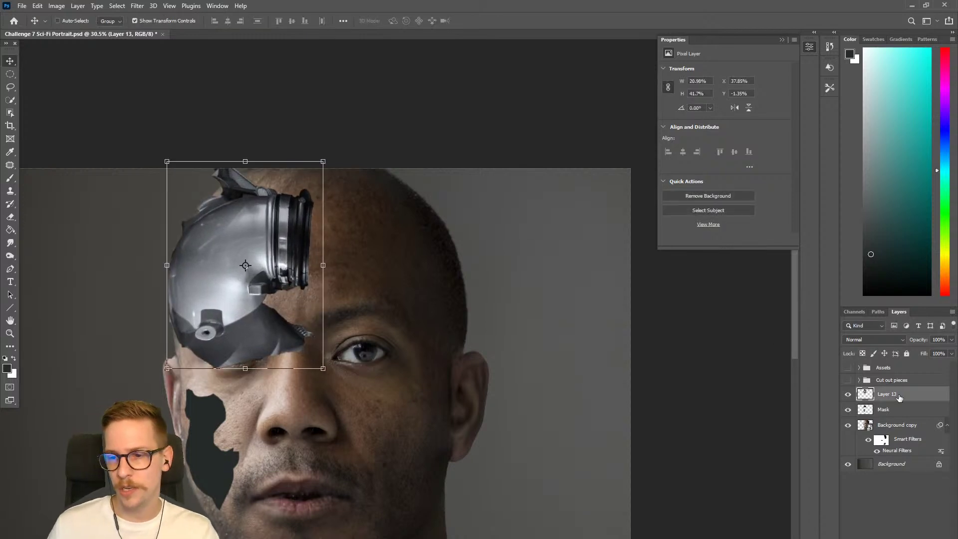
pyautogui.rightClick(918, 397)
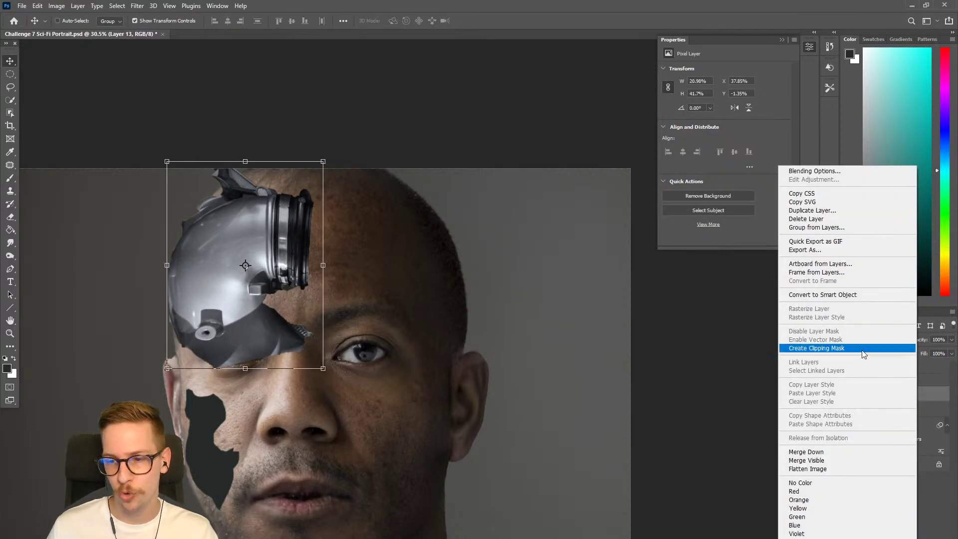
pyautogui.click(864, 352)
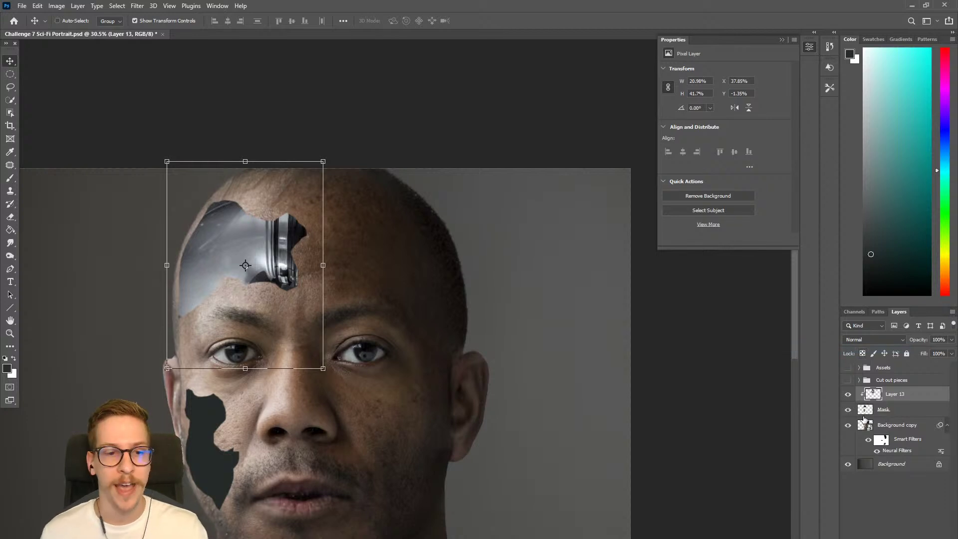
# Reposition the clipped pipe in the forehead patch, scaling it to about 82% width and 85% height with a slight skew.
pyautogui.moveTo(273, 307)
pyautogui.mouseDown()
pyautogui.moveTo(279, 294)
pyautogui.moveTo(276, 302)
pyautogui.mouseUp()
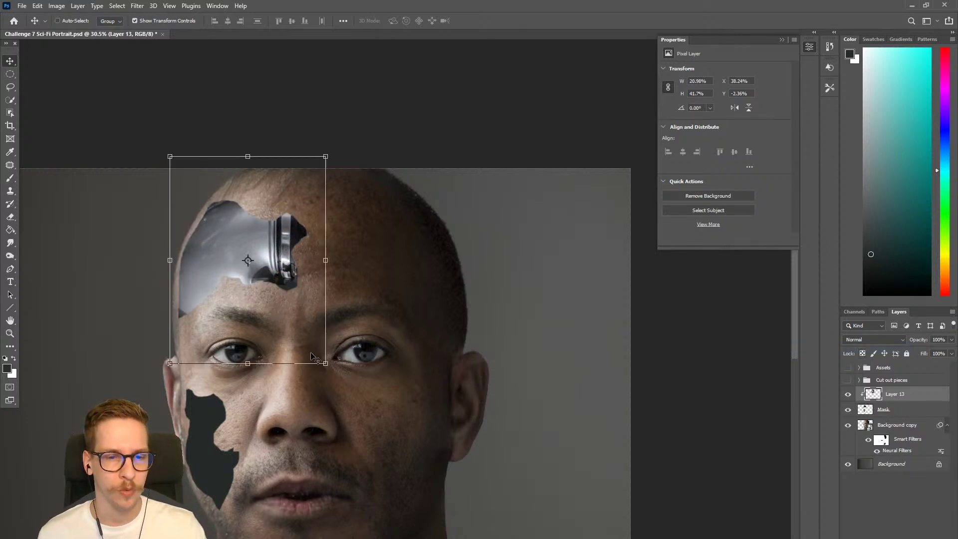
pyautogui.moveTo(325, 363); pyautogui.dragTo(299, 325)
pyautogui.moveTo(268, 288); pyautogui.dragTo(264, 308)
pyautogui.moveTo(293, 178)
pyautogui.mouseDown()
pyautogui.moveTo(277, 192)
pyautogui.moveTo(288, 172)
pyautogui.mouseUp()
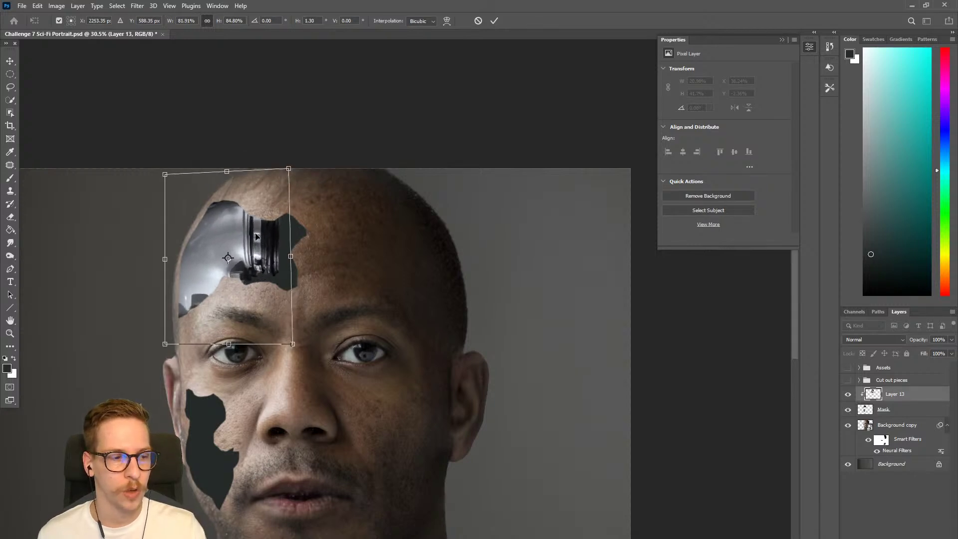
pyautogui.press('Return')
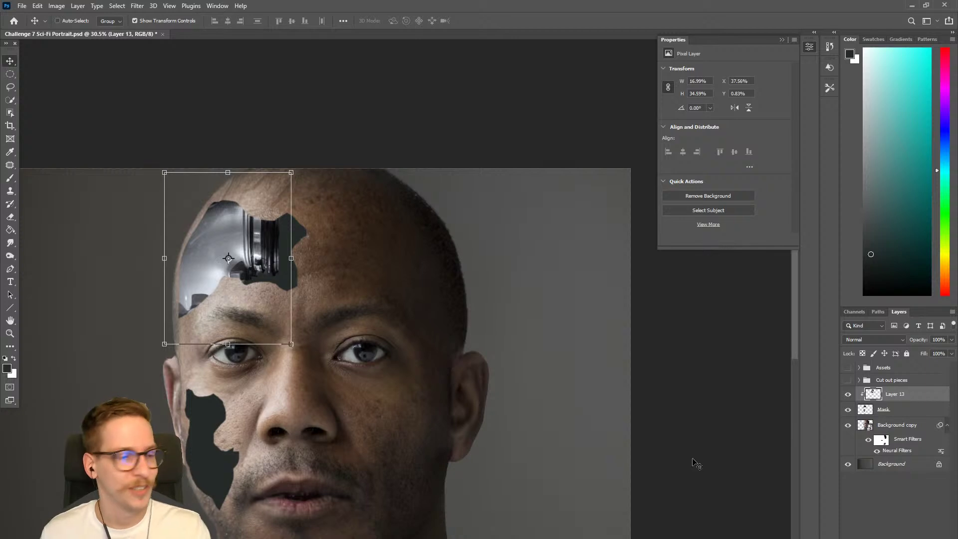
# Preview the prepared parts in the Cut out pieces group over the portrait, and hide and collapse the group again.
pyautogui.moveTo(489, 341); pyautogui.dragTo(492, 294)
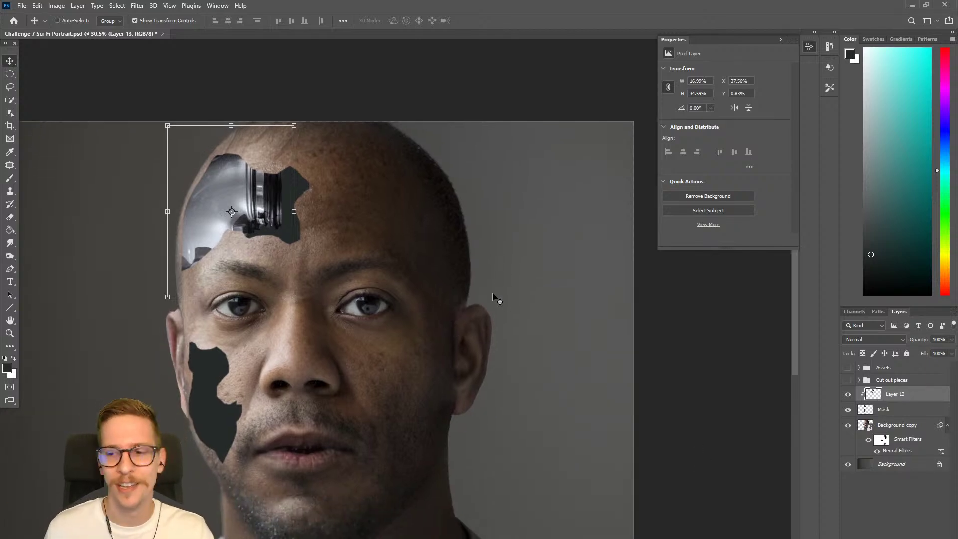
pyautogui.click(858, 381)
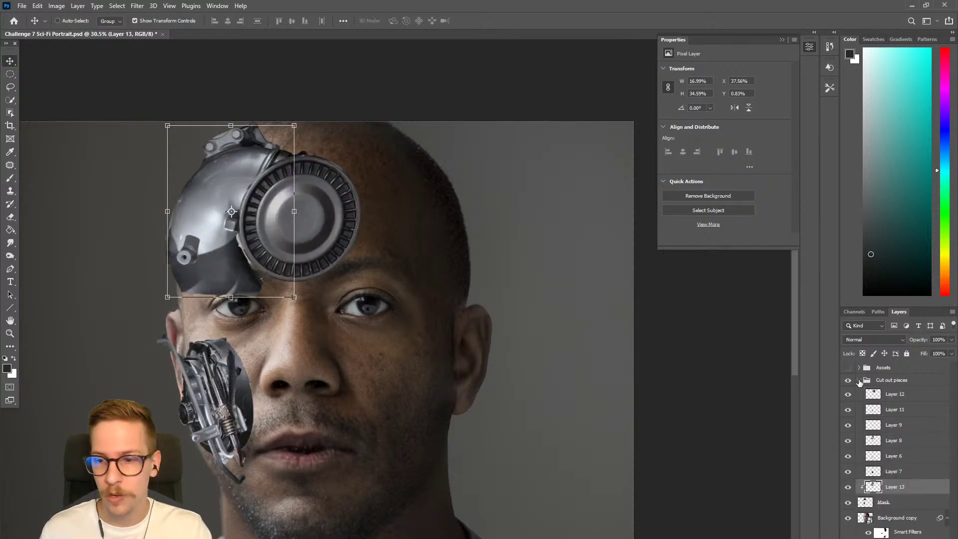
pyautogui.click(858, 380)
# Show the Assets group and examine the Layer 5 engine image up close for more pipes and parts to cut out.
pyautogui.click(847, 367)
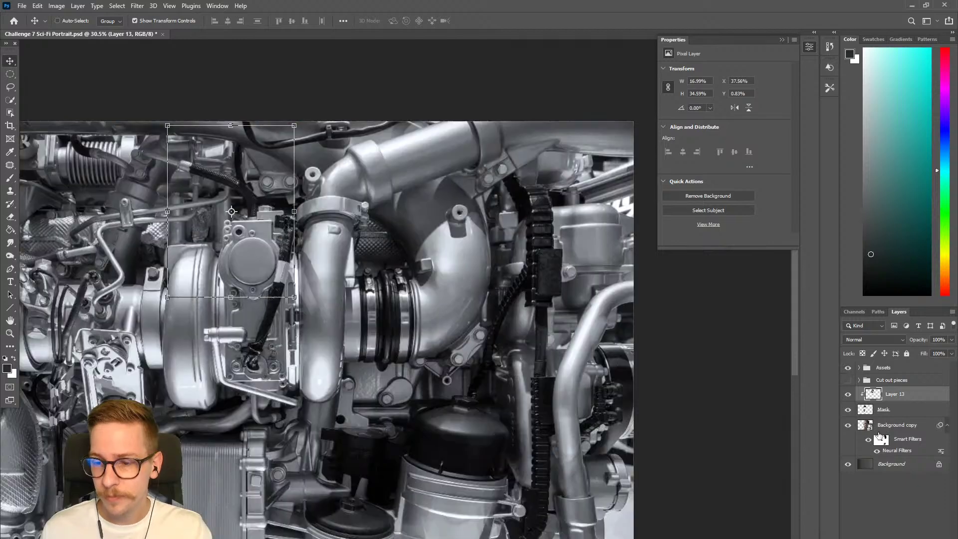
pyautogui.moveTo(538, 332); pyautogui.dragTo(616, 301)
pyautogui.moveTo(119, 320); pyautogui.dragTo(196, 317)
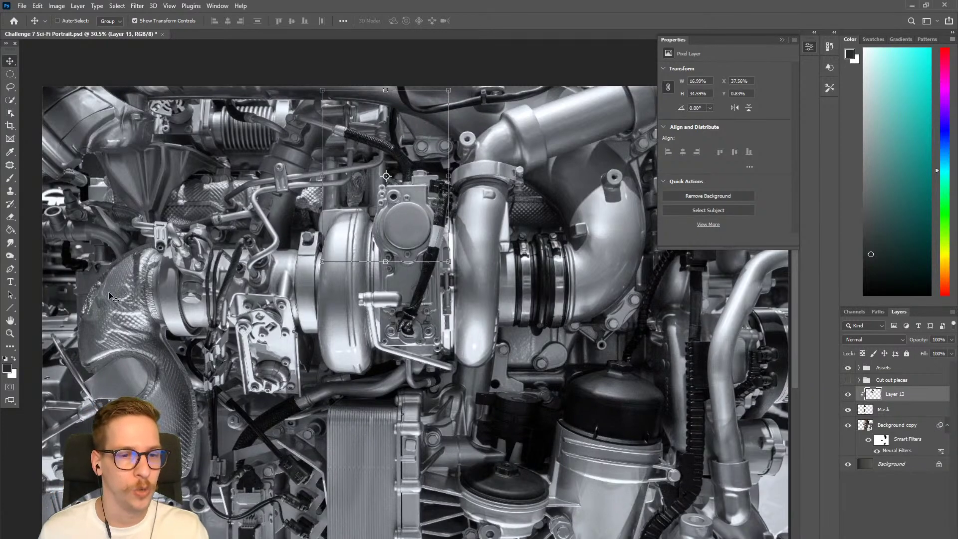
pyautogui.moveTo(257, 179); pyautogui.dragTo(404, 182)
pyautogui.moveTo(462, 155); pyautogui.dragTo(351, 192)
pyautogui.moveTo(247, 329); pyautogui.dragTo(389, 211)
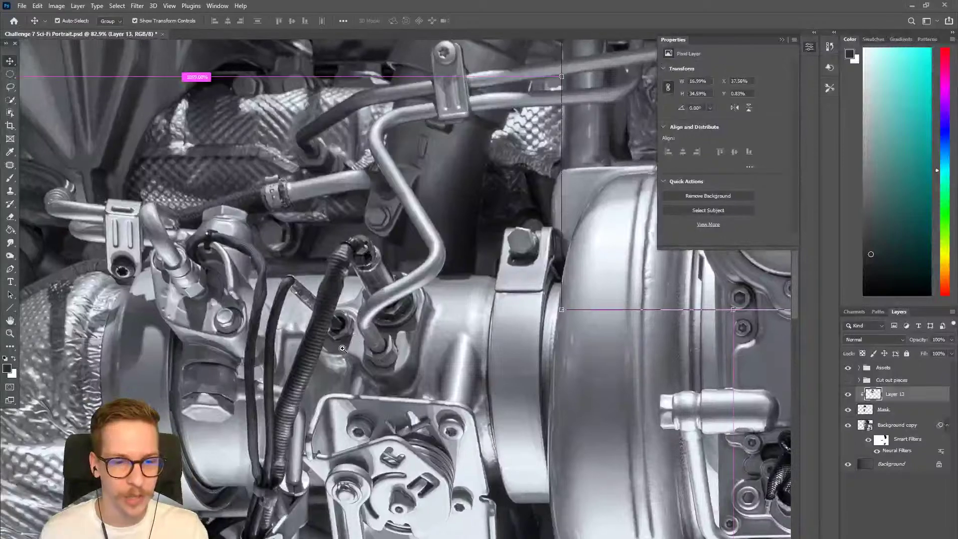
pyautogui.moveTo(295, 384); pyautogui.dragTo(358, 232)
pyautogui.moveTo(493, 340); pyautogui.dragTo(399, 344)
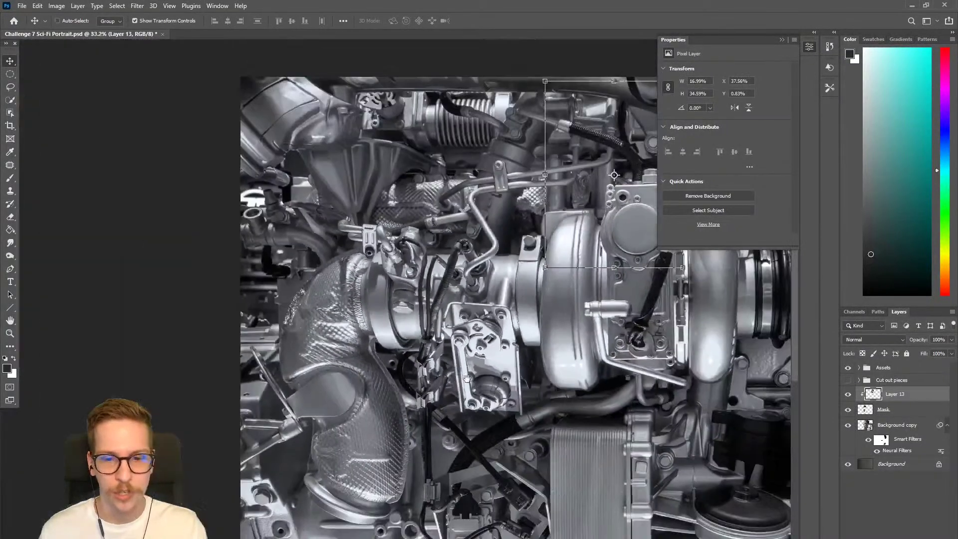
pyautogui.moveTo(619, 364); pyautogui.dragTo(327, 279)
pyautogui.moveTo(566, 341); pyautogui.dragTo(321, 349)
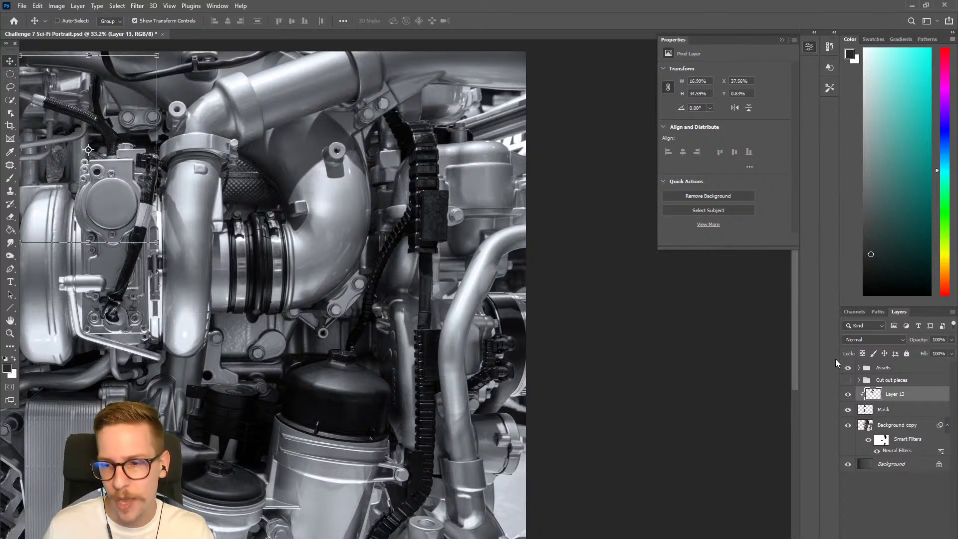
# Expand the Assets group, hide Layer 5, and examine the fan, pulleys and housings of the engine on Layer 4.
pyautogui.click(859, 368)
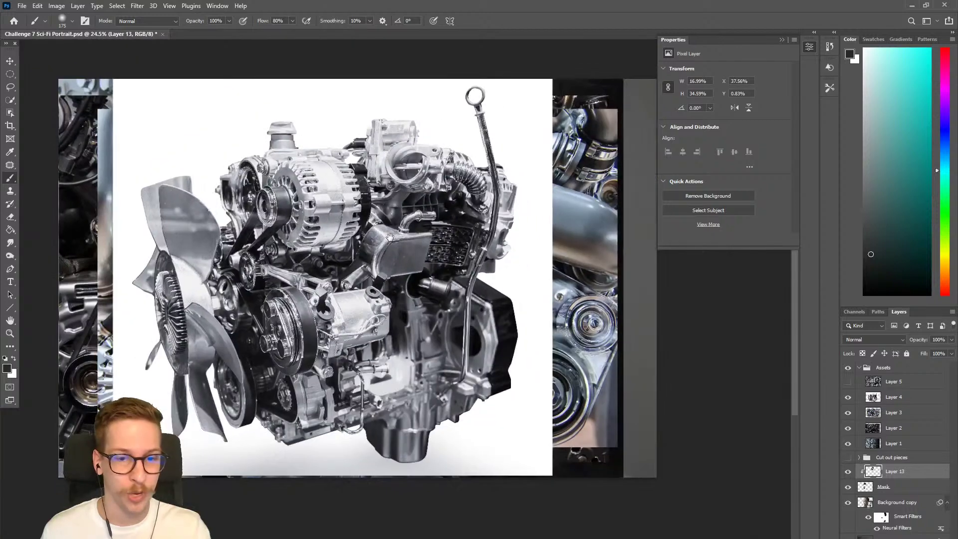
pyautogui.scroll(2, 390, 237)
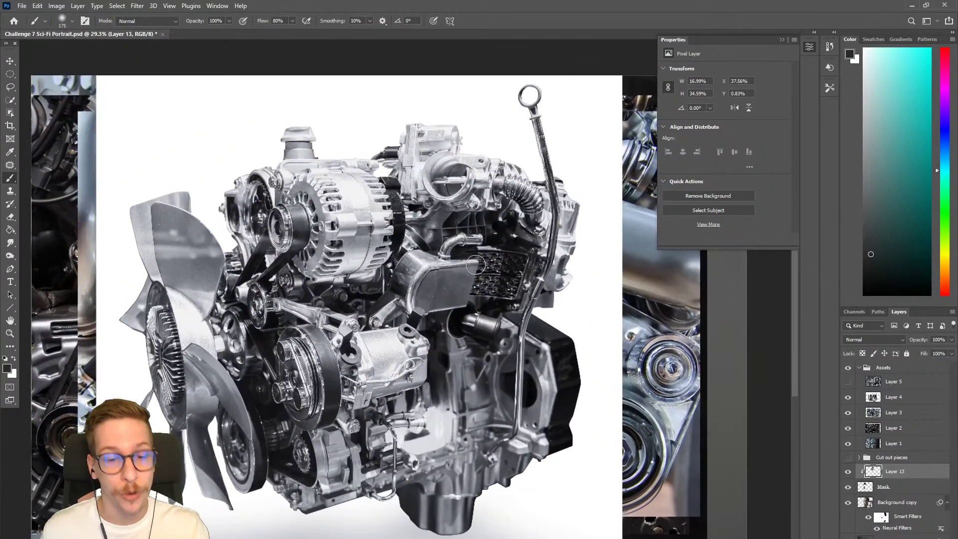
pyautogui.scroll(2, 371, 369)
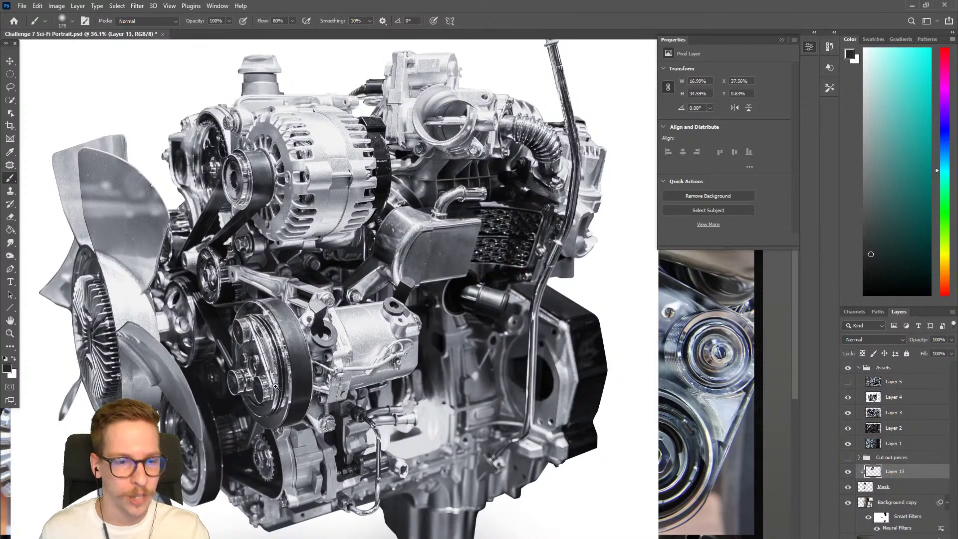
pyautogui.moveTo(275, 384); pyautogui.dragTo(308, 356)
pyautogui.moveTo(389, 306); pyautogui.dragTo(355, 352)
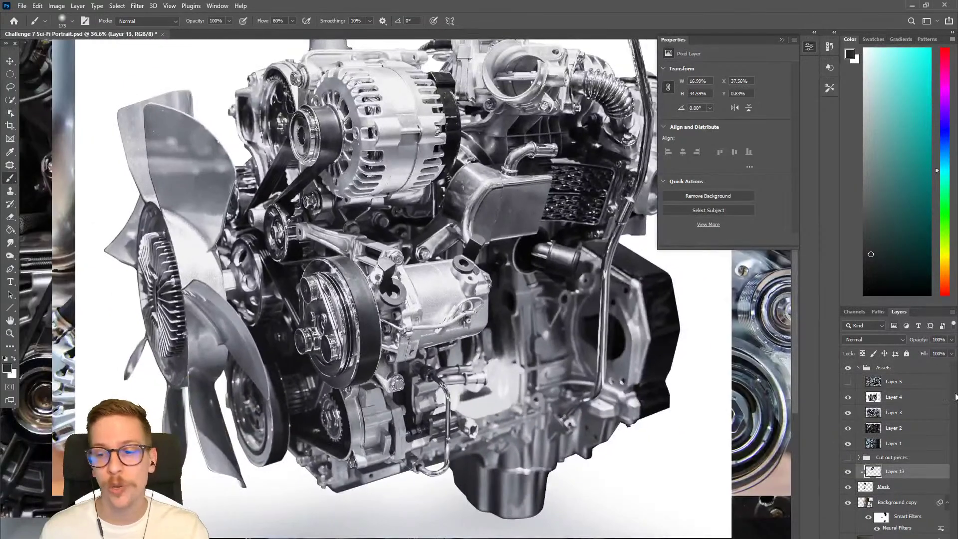
# Collapse and hide the Assets group, and show the Cut out pieces group over the face.
pyautogui.click(859, 368)
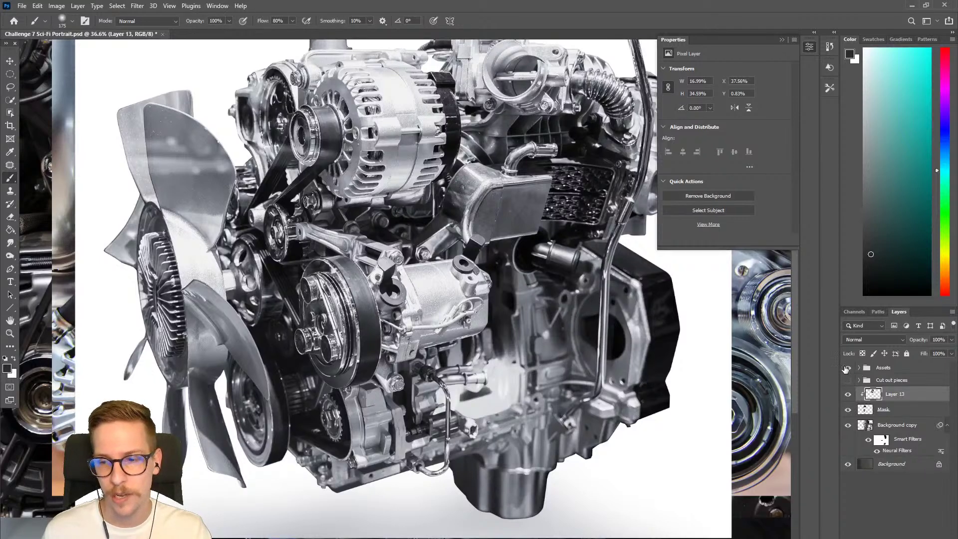
pyautogui.click(847, 367)
pyautogui.click(847, 380)
pyautogui.moveTo(536, 279); pyautogui.dragTo(499, 359)
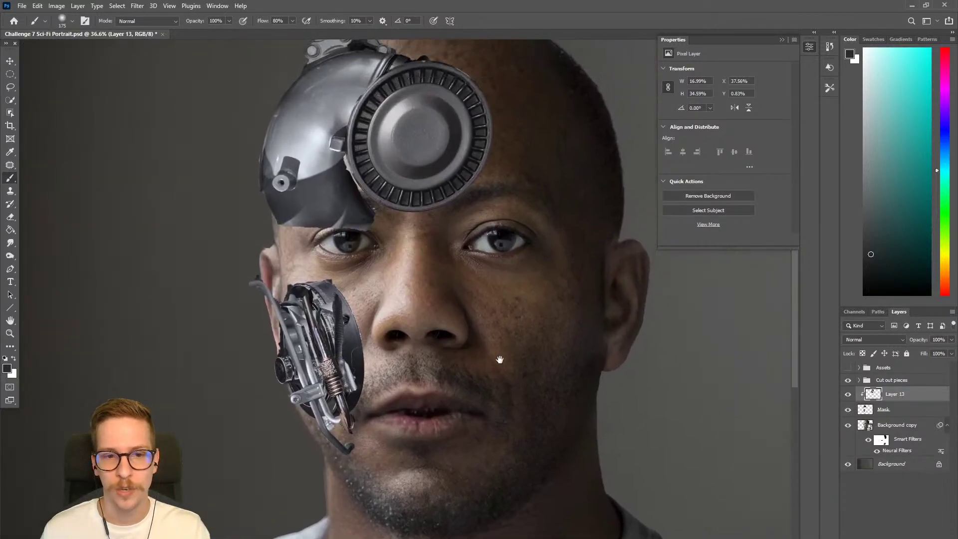
# Expand the Cut out pieces group and hide Layers 12, 11, 9, 8 and 6, showing only the pulley on Layer 7.
pyautogui.click(858, 380)
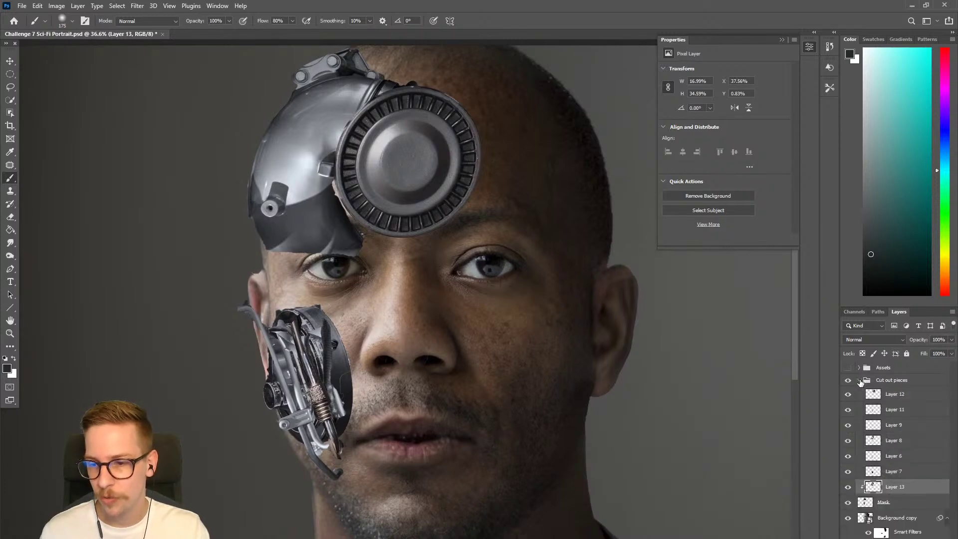
pyautogui.moveTo(847, 394); pyautogui.dragTo(850, 477)
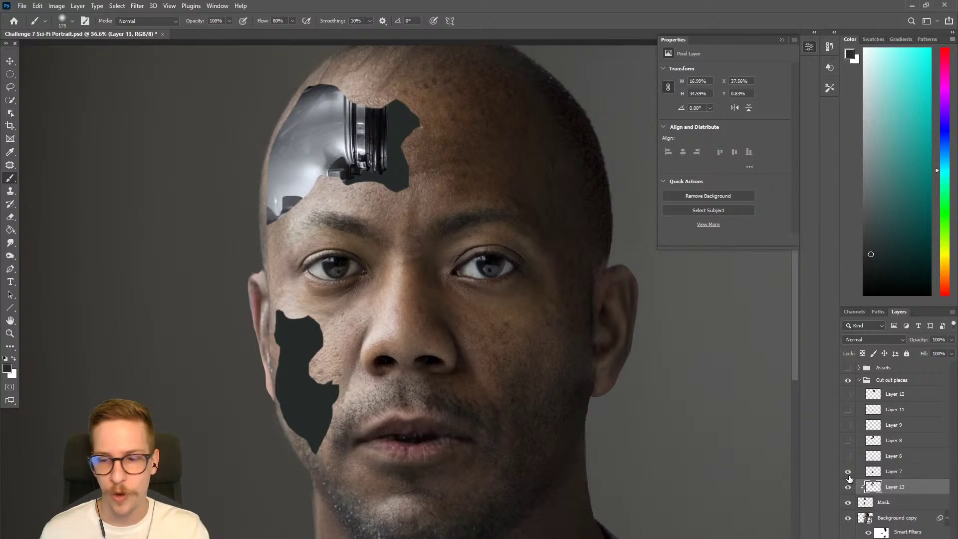
pyautogui.moveTo(293, 394)
pyautogui.mouseDown()
pyautogui.moveTo(399, 379)
pyautogui.moveTo(350, 354)
pyautogui.moveTo(339, 331)
pyautogui.moveTo(303, 388)
pyautogui.mouseUp()
pyautogui.click(848, 471)
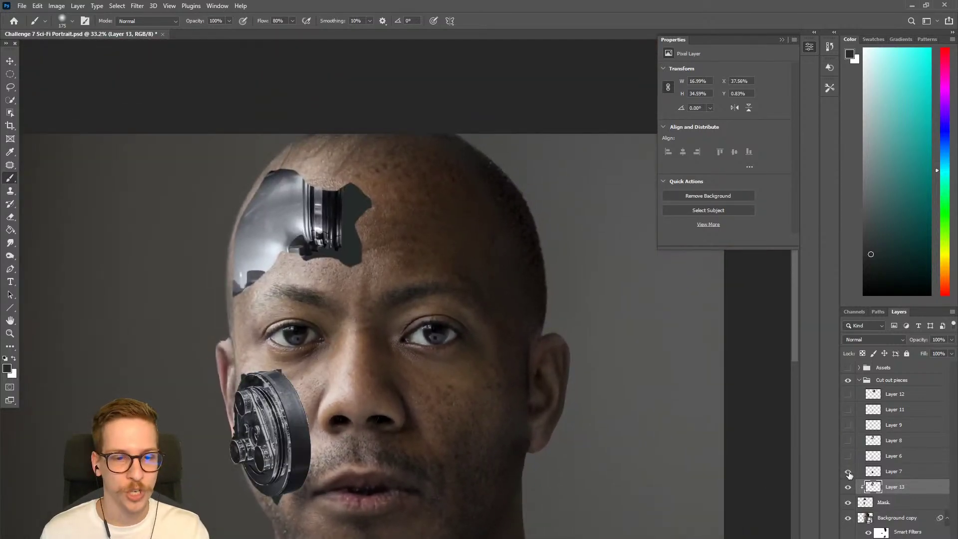
# Delete the clipped Layer 13 directly above the Mask layer.
pyautogui.click(848, 502)
pyautogui.click(848, 502)
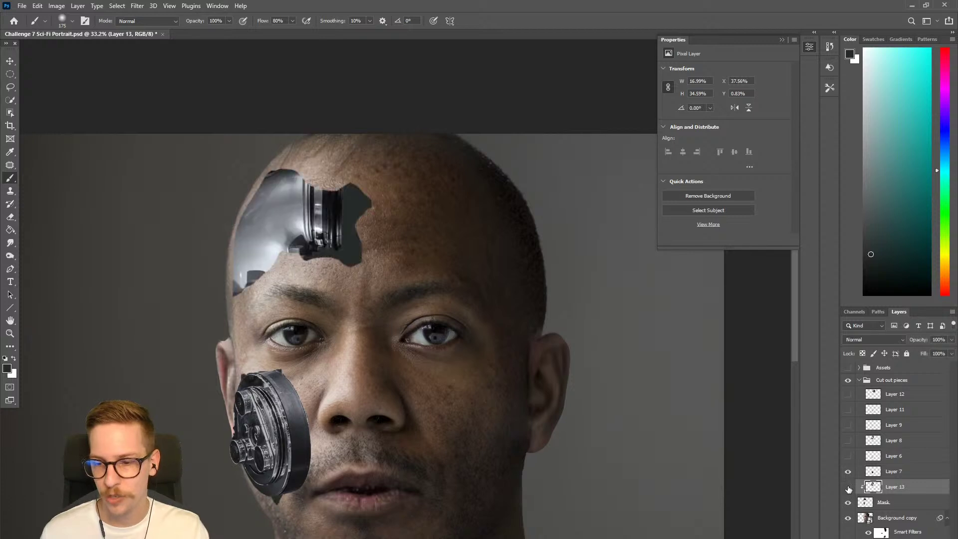
pyautogui.click(848, 486)
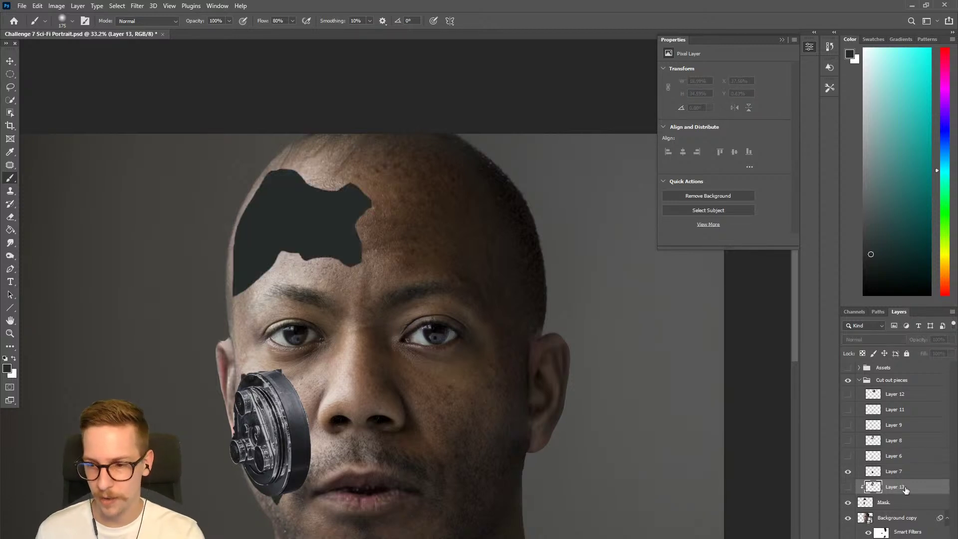
pyautogui.press('Delete')
# Show Layers 6, 8 and 9 in the Cut out pieces group over the pulley on the cheek and the forehead patch.
pyautogui.click(848, 456)
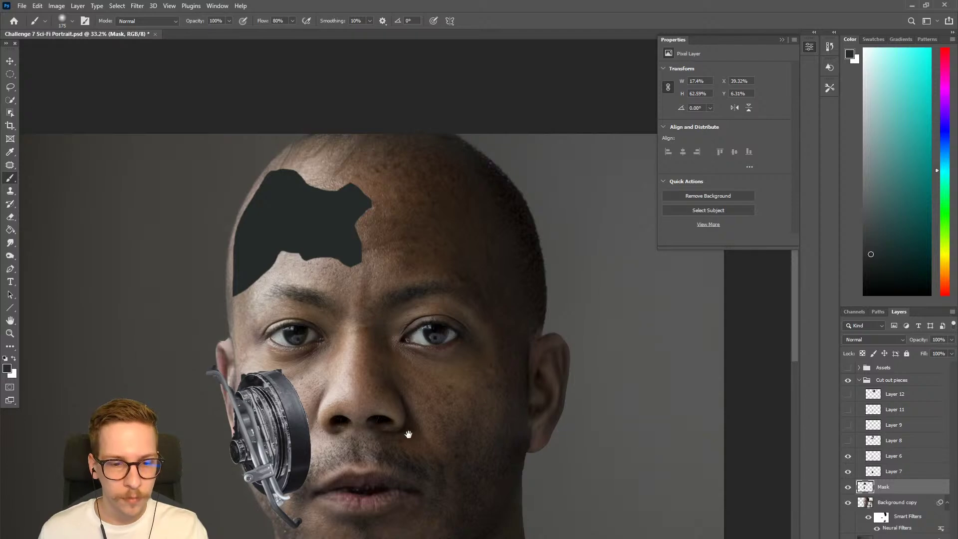
pyautogui.moveTo(408, 434); pyautogui.dragTo(484, 294)
pyautogui.scroll(3, 392, 300)
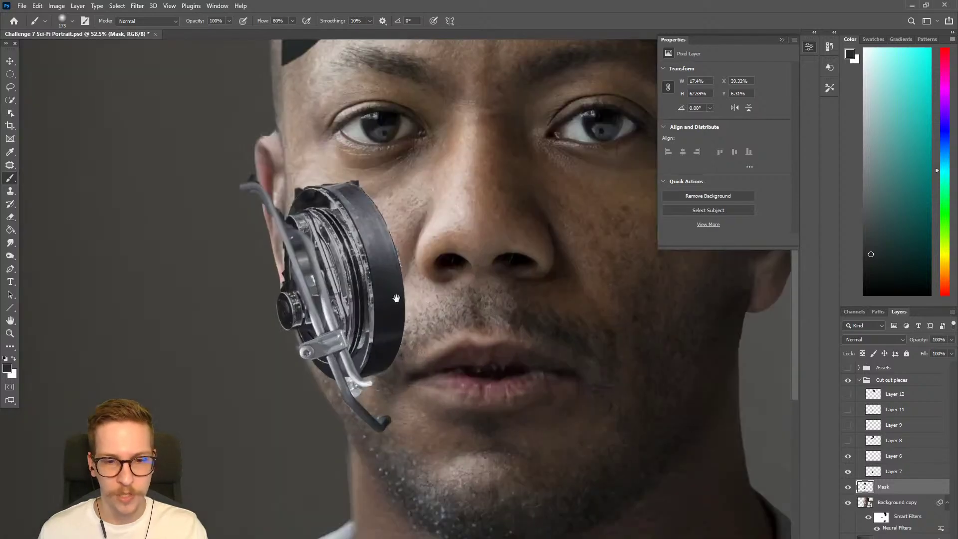
pyautogui.click(847, 459)
pyautogui.click(848, 442)
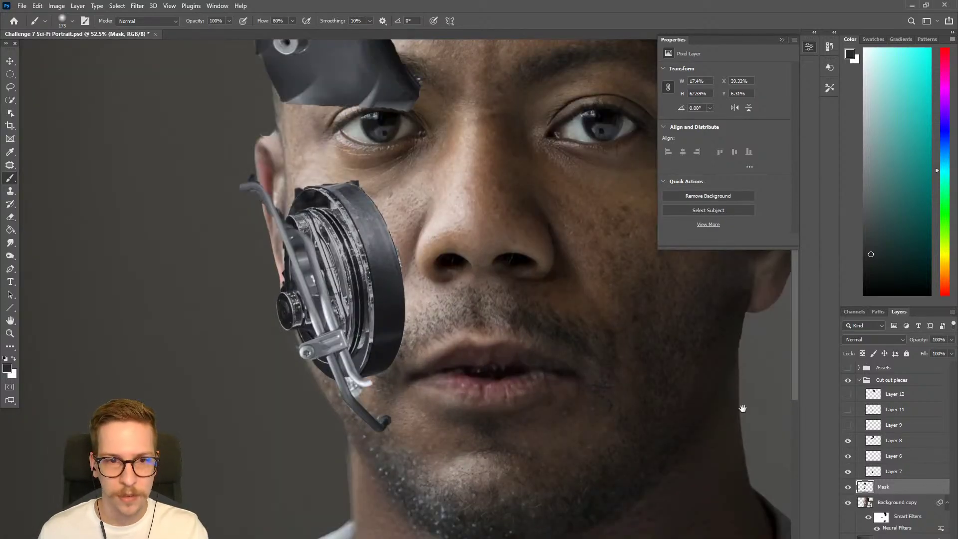
pyautogui.moveTo(570, 241); pyautogui.dragTo(492, 433)
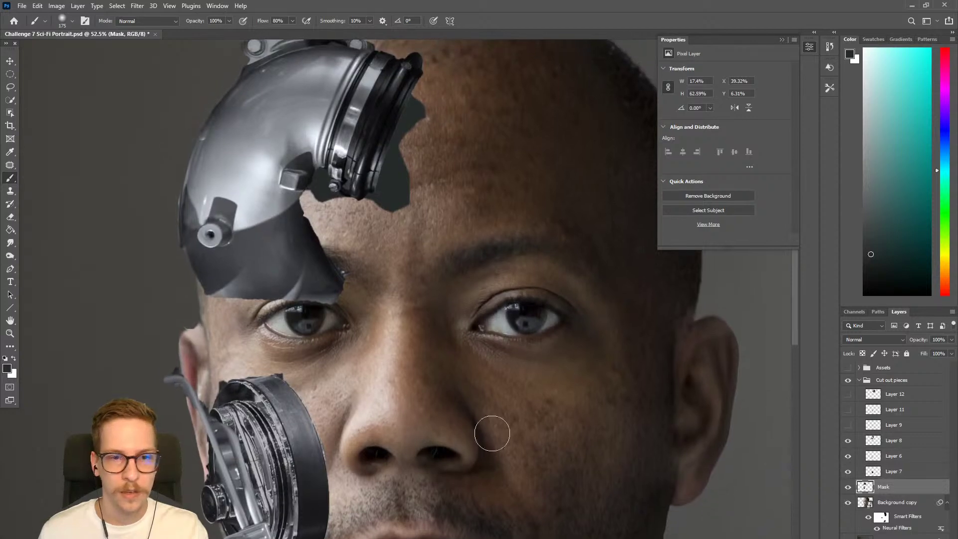
pyautogui.click(847, 426)
pyautogui.scroll(5, 349, 453)
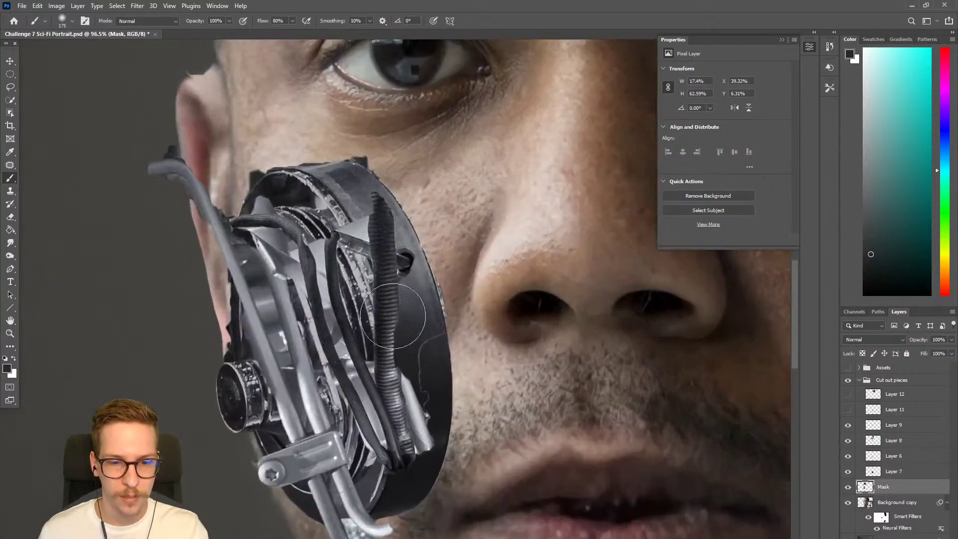
# Show Layers 11 and 12 in the Cut out pieces group and check the fan piece over the forehead.
pyautogui.click(848, 411)
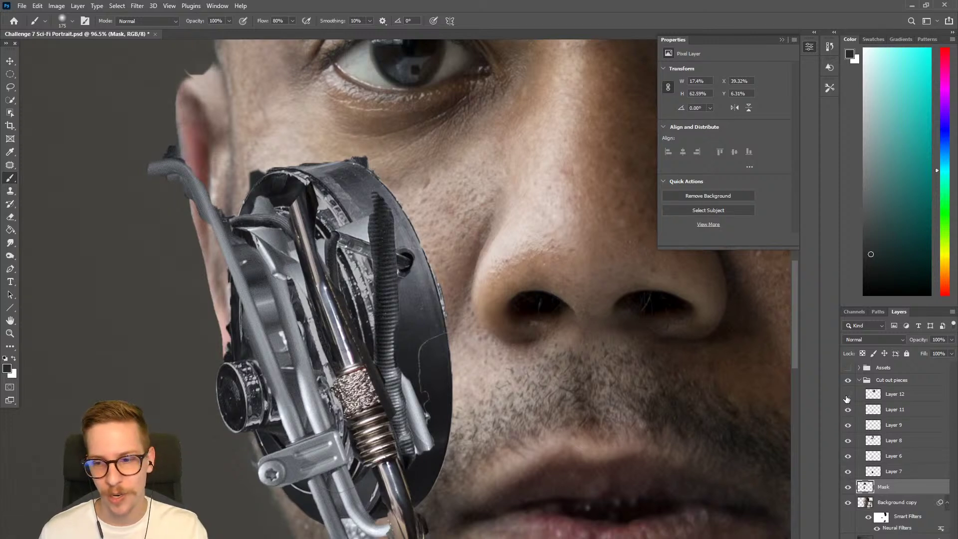
pyautogui.moveTo(592, 319); pyautogui.dragTo(541, 320)
pyautogui.moveTo(541, 319); pyautogui.dragTo(398, 443)
pyautogui.moveTo(537, 291); pyautogui.dragTo(564, 274)
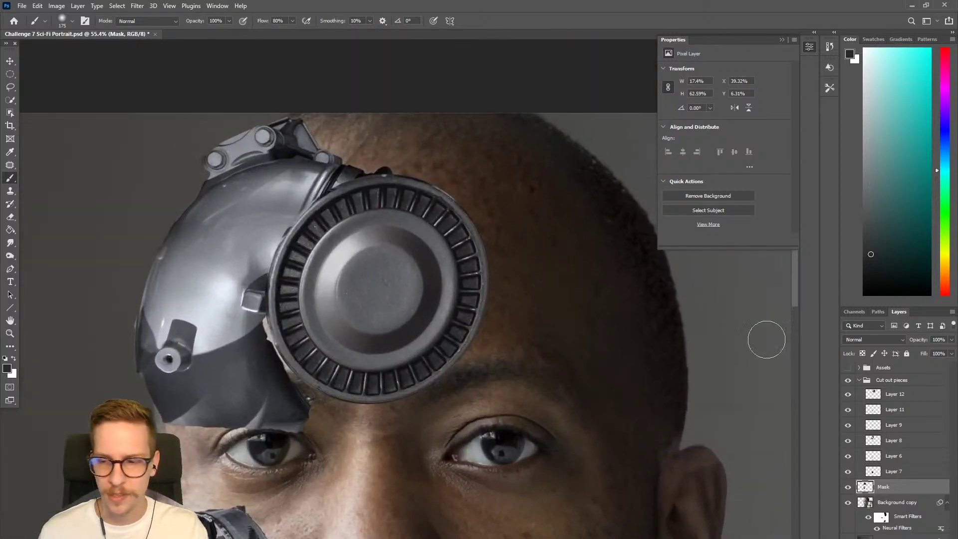
pyautogui.click(848, 395)
pyautogui.click(848, 394)
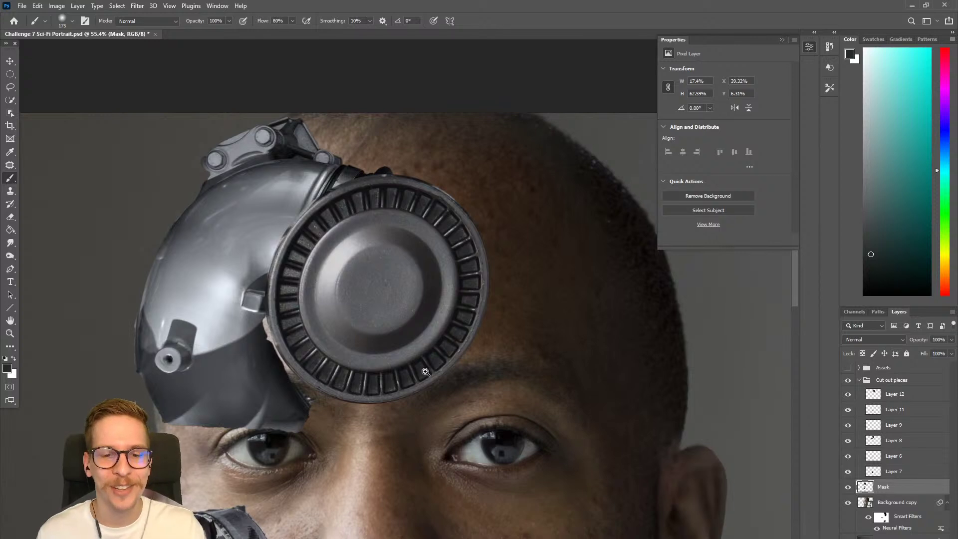
pyautogui.moveTo(427, 370); pyautogui.dragTo(395, 402)
pyautogui.scroll(-3, 396, 402)
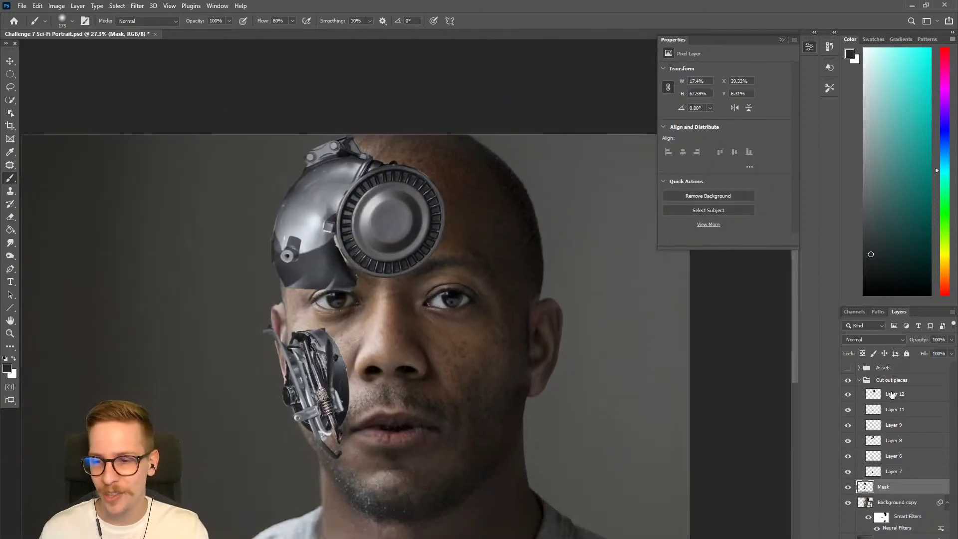
# Collapse the Cut out pieces group and duplicate it.
pyautogui.click(891, 395)
pyautogui.click(859, 381)
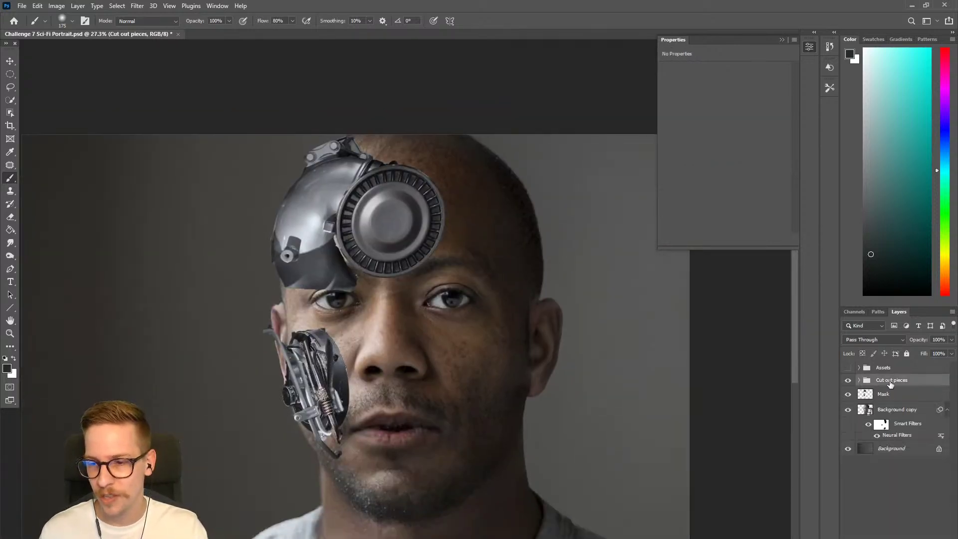
pyautogui.hotkey('ctrl', 'j')
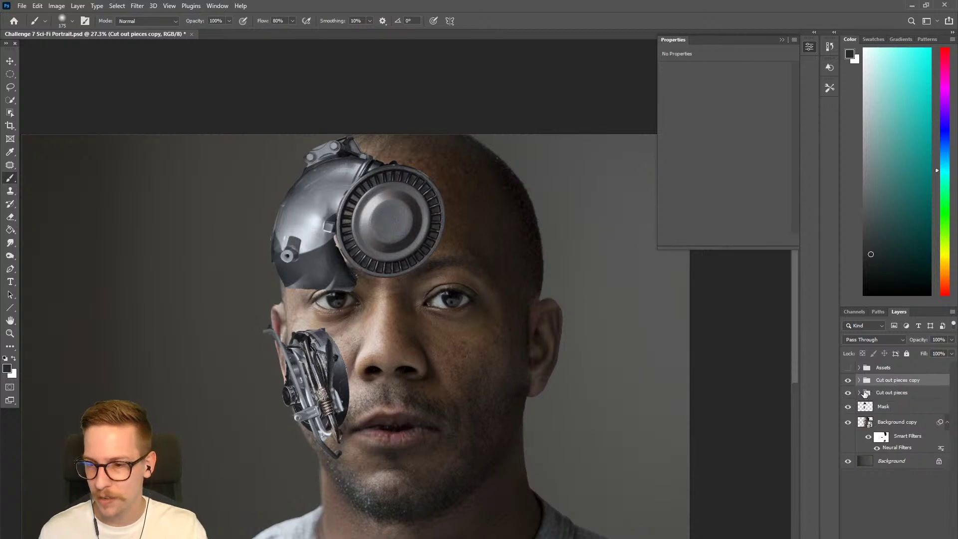
# Ungroup the original Cut out pieces group so its layers sit directly above the Mask layer.
pyautogui.click(879, 392)
pyautogui.rightClick(893, 392)
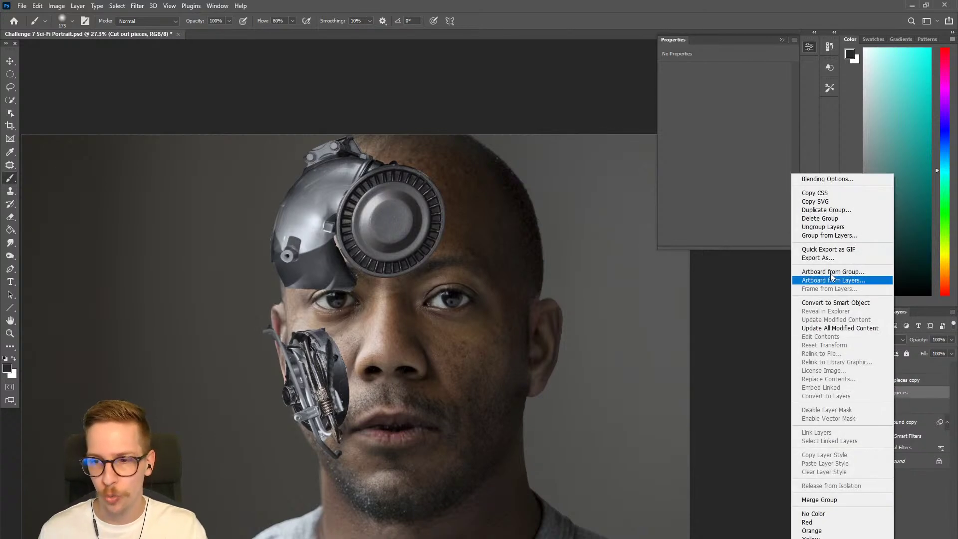
pyautogui.click(830, 227)
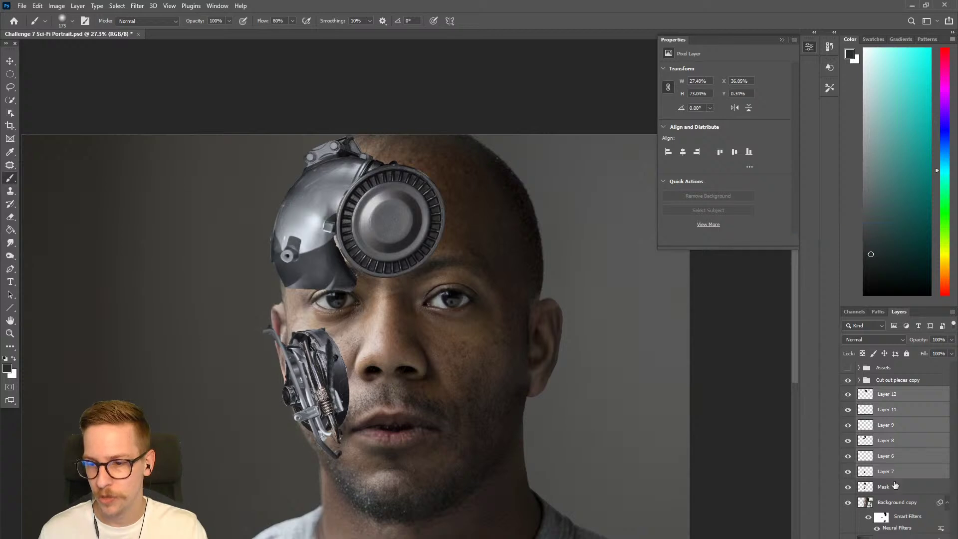
# Clip Layers 12, 11, 9, 8, 6 and 7 to the Mask layer and hide the Cut out pieces copy group.
pyautogui.rightClick(911, 458)
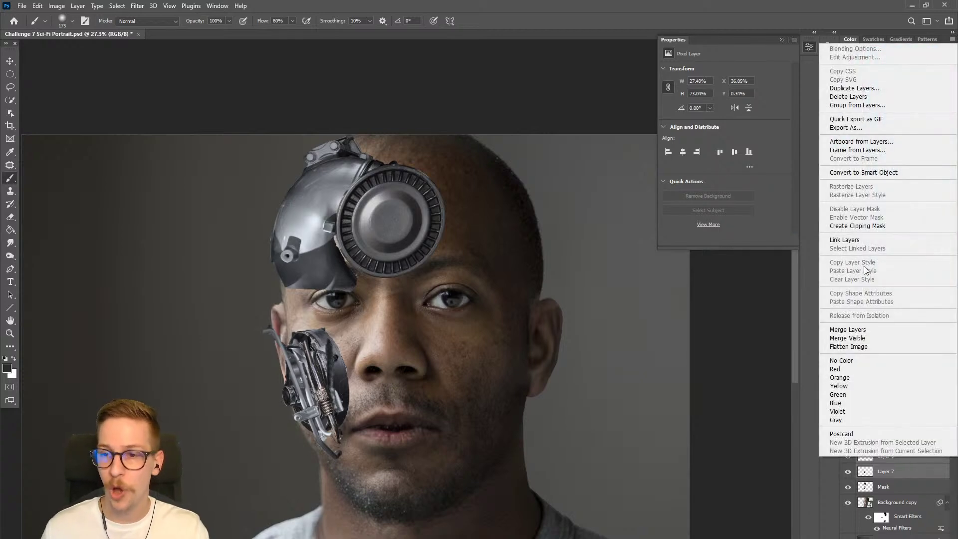
pyautogui.click(875, 227)
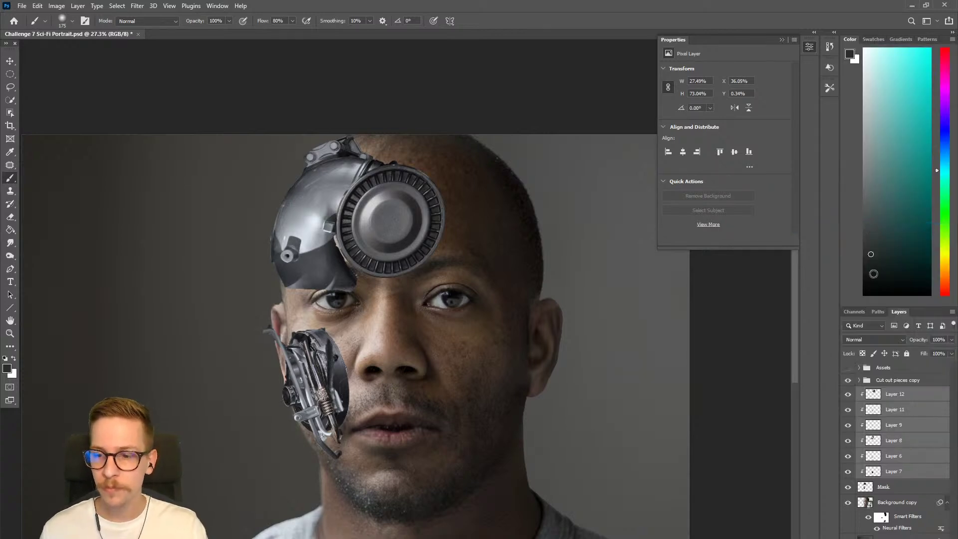
pyautogui.rightClick(928, 395)
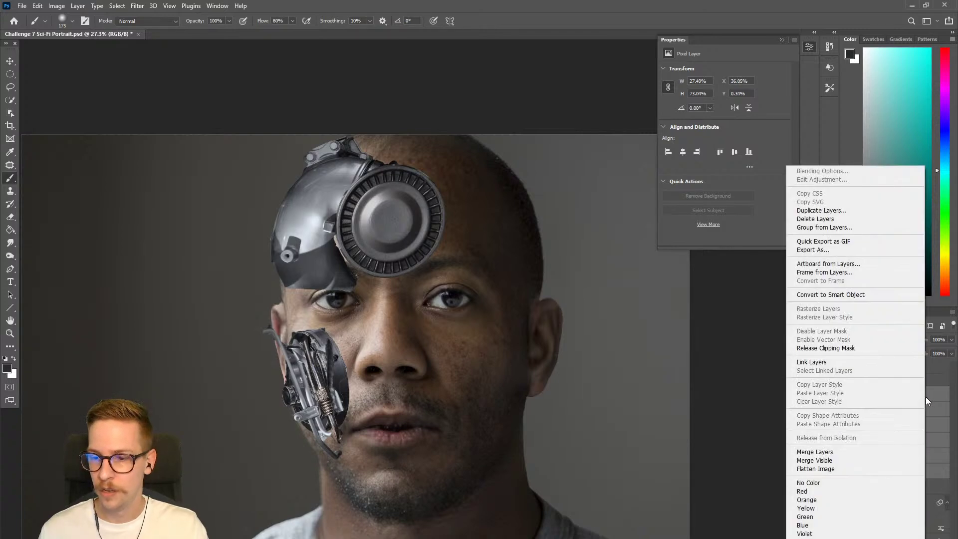
pyautogui.press('Escape')
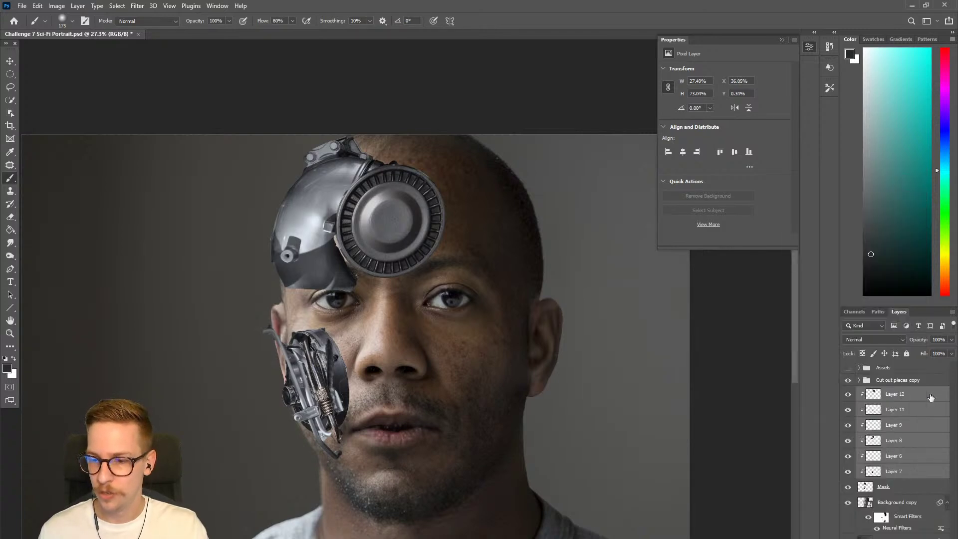
pyautogui.click(848, 382)
pyautogui.scroll(-1, 482, 365)
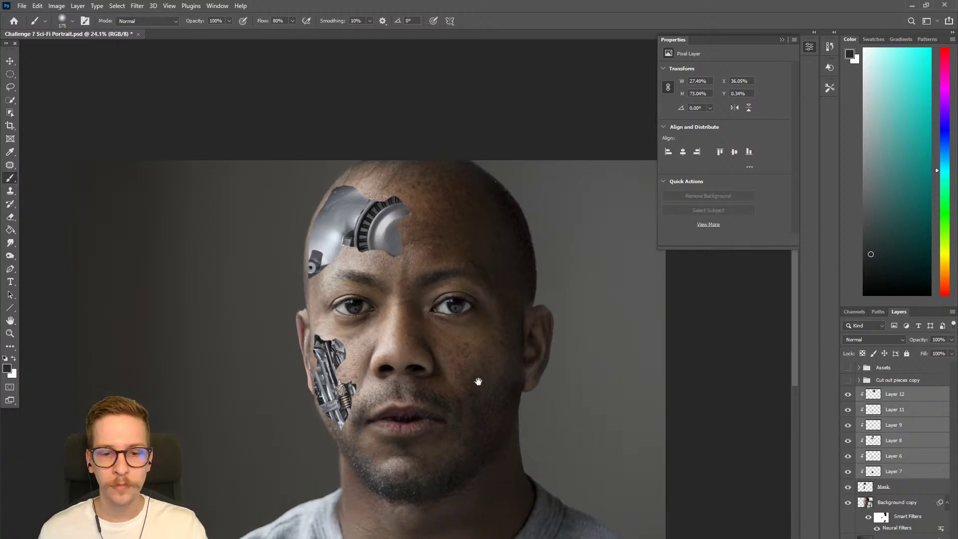
# Examine the clipped engine parts inside the forehead and cheek patches up close and in the full portrait.
pyautogui.scroll(3, 388, 335)
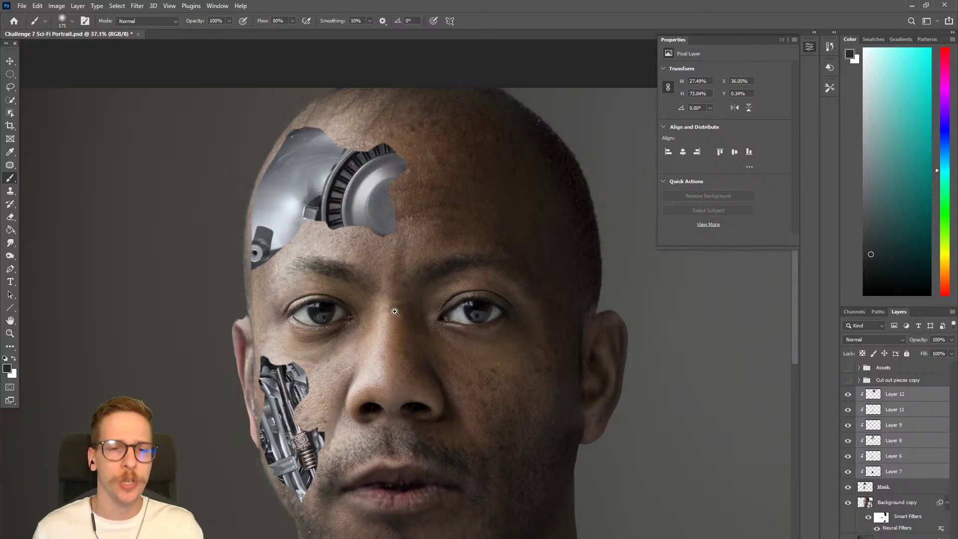
pyautogui.scroll(-2, 394, 311)
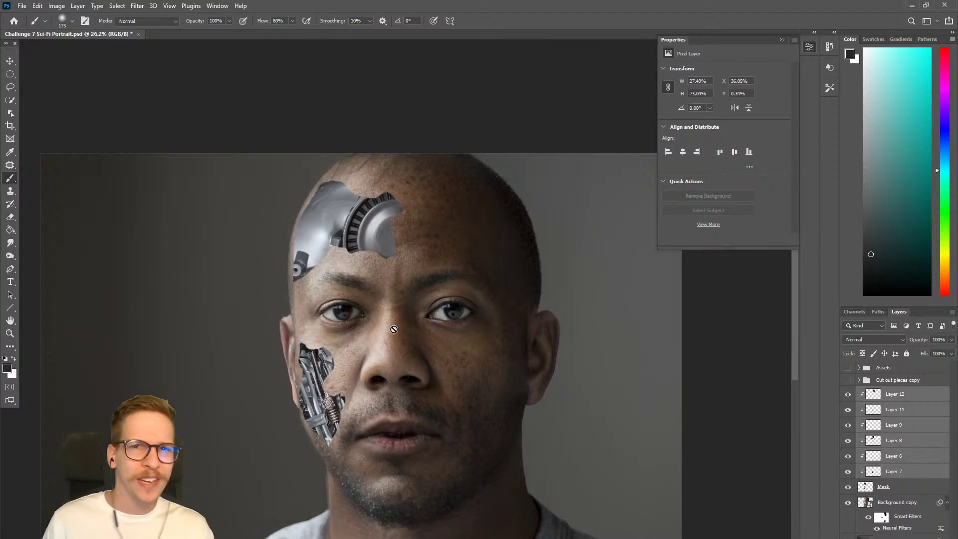
pyautogui.moveTo(459, 320); pyautogui.dragTo(446, 310)
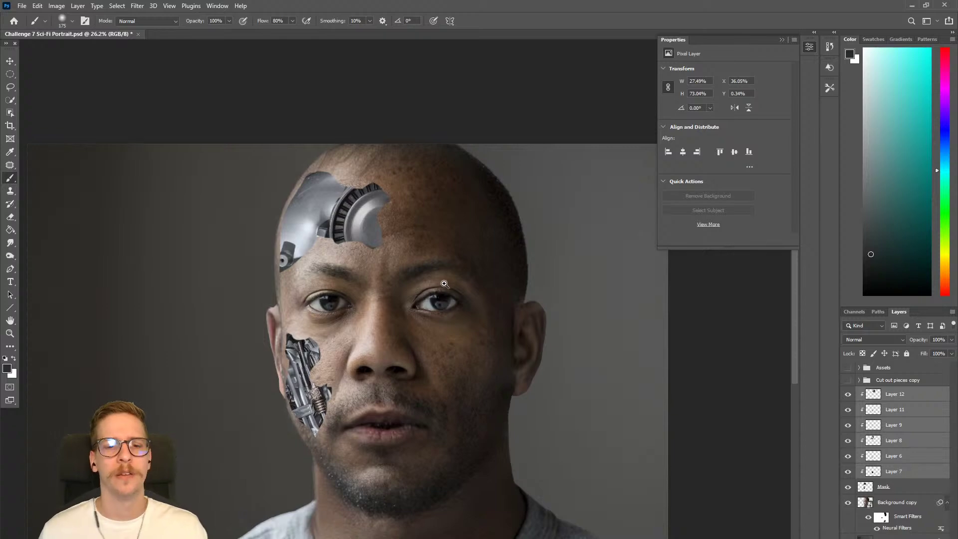
pyautogui.moveTo(446, 309); pyautogui.dragTo(402, 302)
pyautogui.moveTo(405, 269); pyautogui.dragTo(453, 255)
pyautogui.moveTo(384, 288); pyautogui.dragTo(350, 206)
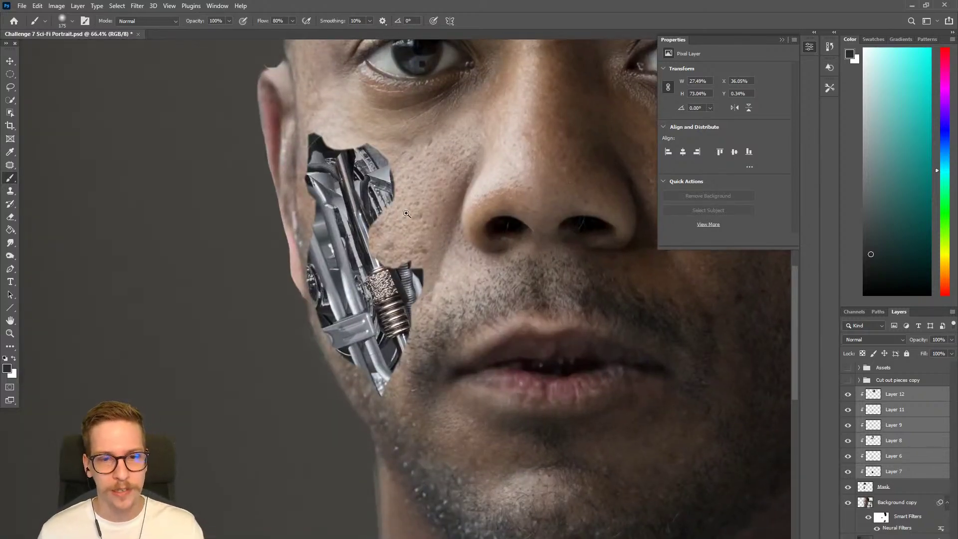
pyautogui.moveTo(407, 213); pyautogui.dragTo(383, 212)
pyautogui.moveTo(497, 172); pyautogui.dragTo(412, 349)
pyautogui.moveTo(587, 336); pyautogui.dragTo(585, 325)
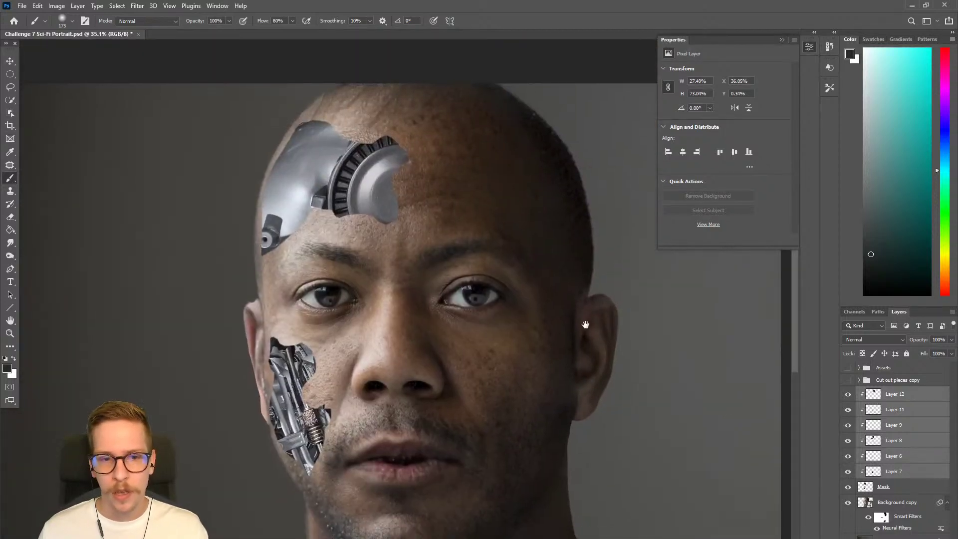
# Add a layer named Multiply in Multiply blend mode above Layer 12 and clip it to the layers below.
pyautogui.click(906, 395)
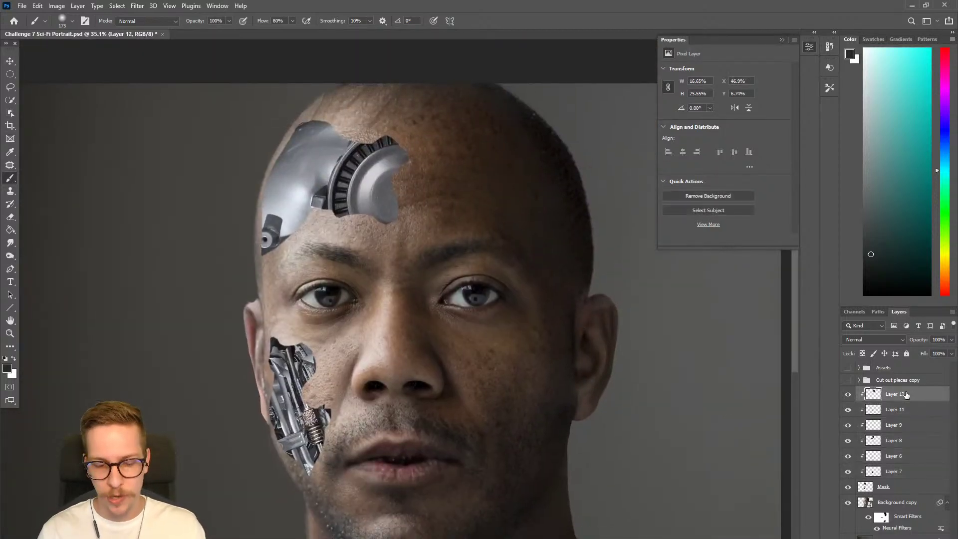
pyautogui.hotkey('ctrl', 'shift', 'n')
pyautogui.write('Multiply')
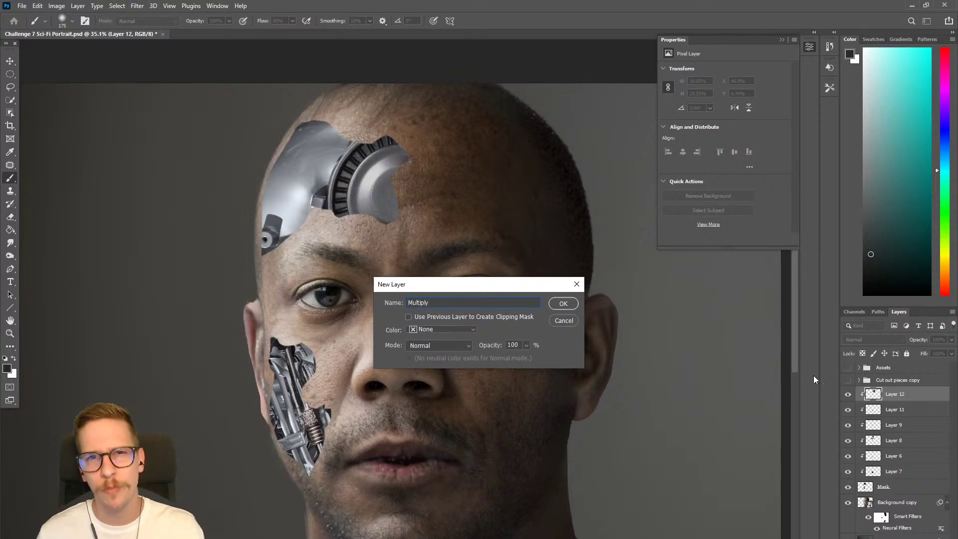
pyautogui.click(423, 345)
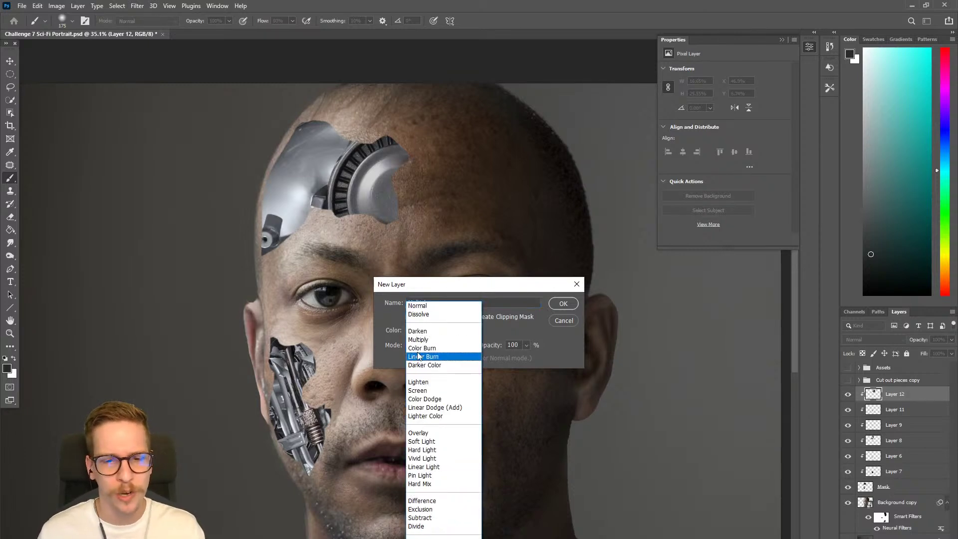
pyautogui.click(435, 339)
pyautogui.click(561, 303)
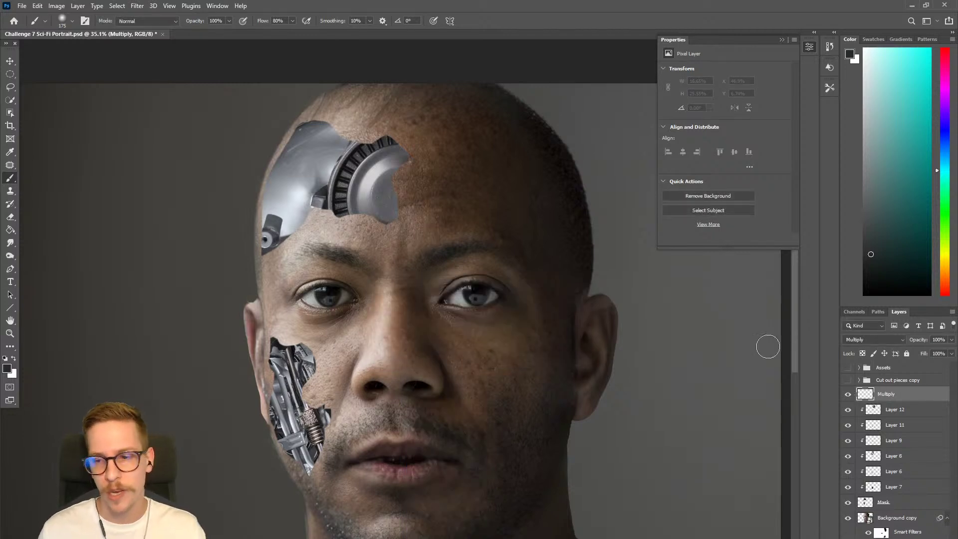
pyautogui.rightClick(926, 397)
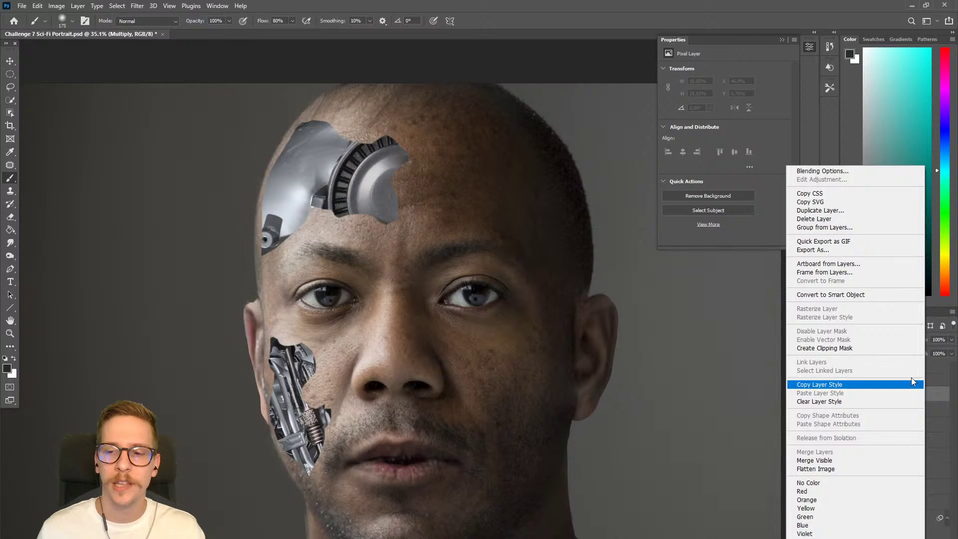
pyautogui.click(875, 344)
# Set the foreground colour to a muted bluish grey and try a shading stroke across the forehead parts.
pyautogui.moveTo(875, 173); pyautogui.dragTo(868, 155)
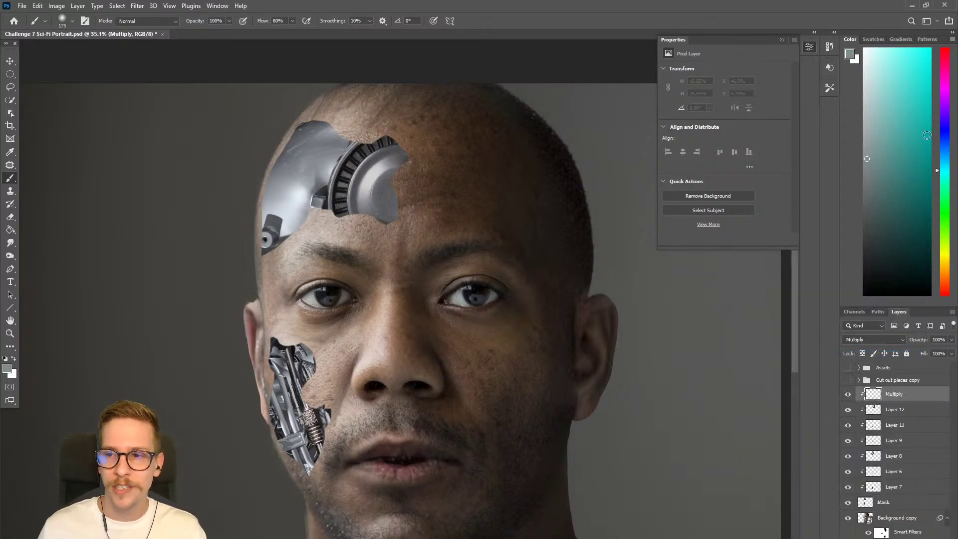
pyautogui.click(944, 133)
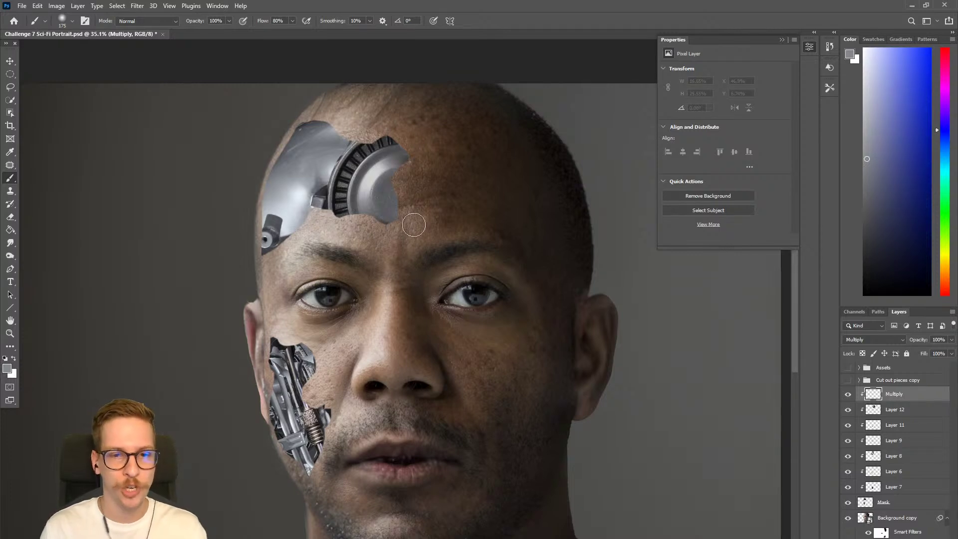
pyautogui.moveTo(405, 183)
pyautogui.mouseDown()
pyautogui.moveTo(333, 216)
pyautogui.moveTo(269, 223)
pyautogui.moveTo(266, 177)
pyautogui.moveTo(349, 249)
pyautogui.moveTo(347, 304)
pyautogui.moveTo(247, 297)
pyautogui.moveTo(326, 142)
pyautogui.mouseUp()
pyautogui.hotkey('ctrl', 'z')
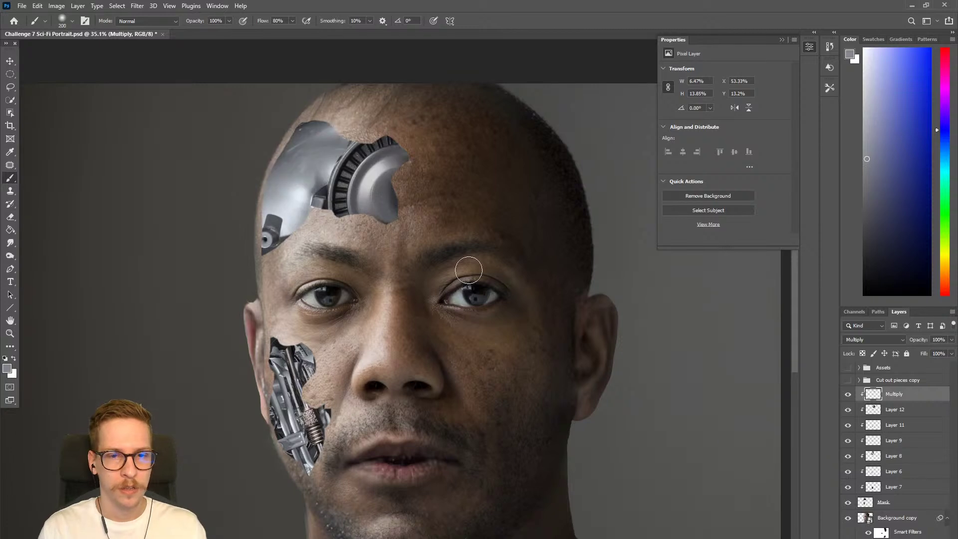
# Enlarge the soft brush to 700 px for shading on the Multiply layer.
pyautogui.press(']')
pyautogui.press(']')
pyautogui.press(']')
pyautogui.press(']')
pyautogui.press(']')
pyautogui.press(']')
pyautogui.press(']')
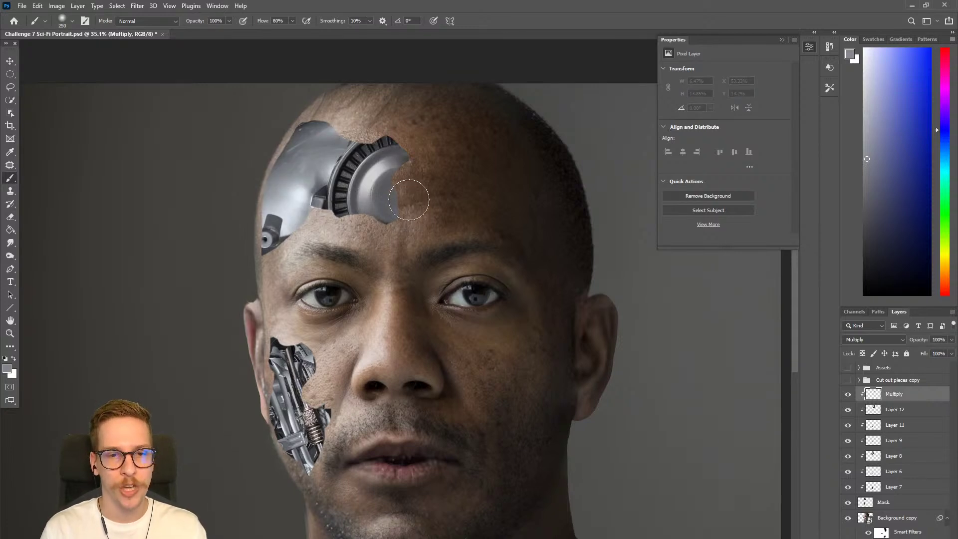
pyautogui.scroll(-2, 449, 265)
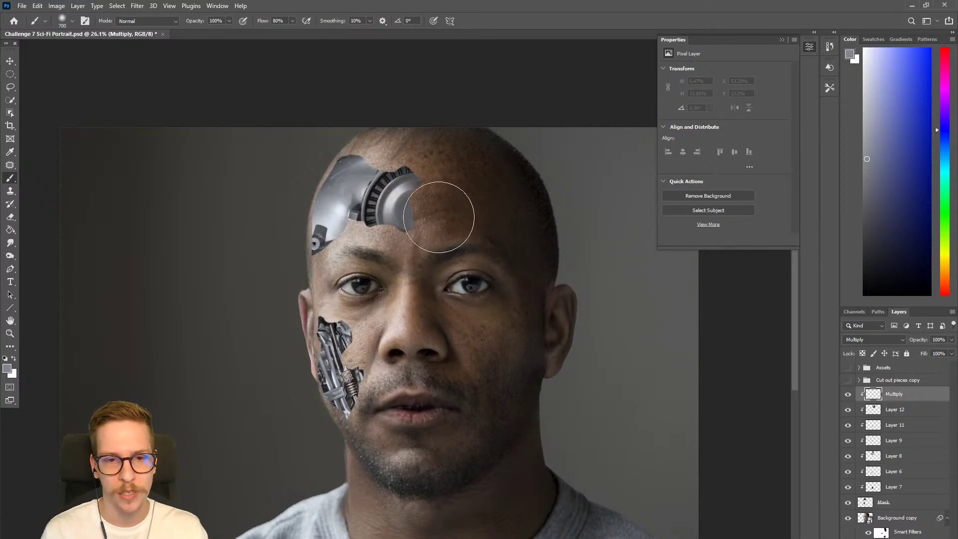
# Reduce the soft brush to 500 px and shade the inner edge of the forehead parts on the Multiply layer.
pyautogui.press('[')
pyautogui.press('[')
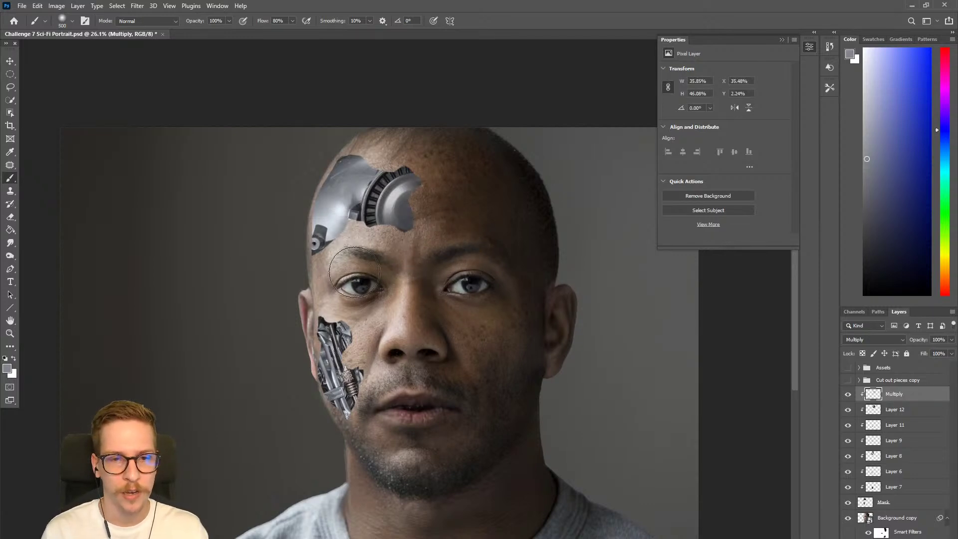
pyautogui.moveTo(430, 163); pyautogui.dragTo(440, 216)
pyautogui.press('[')
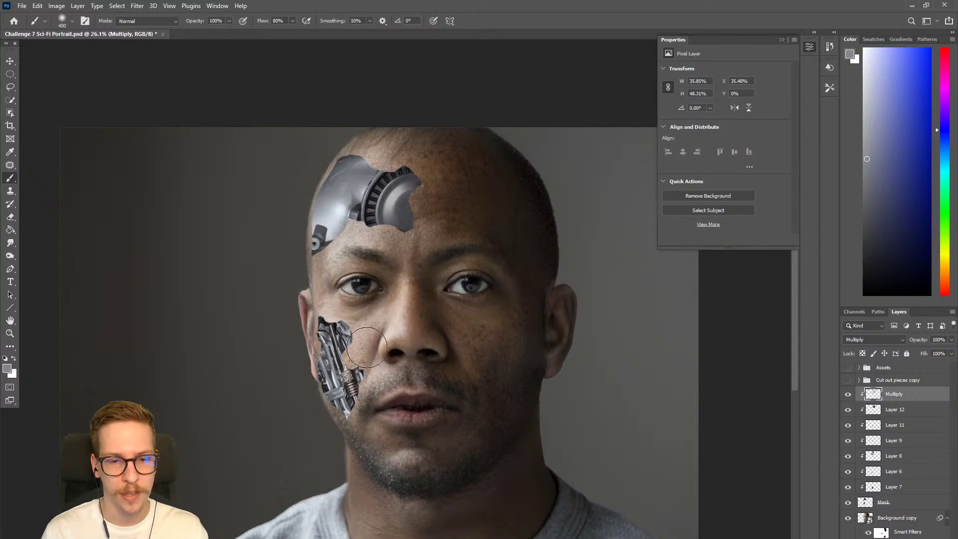
# Shade the outer lower edge of the cheek parts with a broad soft brush on the Multiply layer.
pyautogui.press('[')
pyautogui.press('[')
pyautogui.press('[')
pyautogui.press('[')
pyautogui.press('[')
pyautogui.scroll(3, 395, 444)
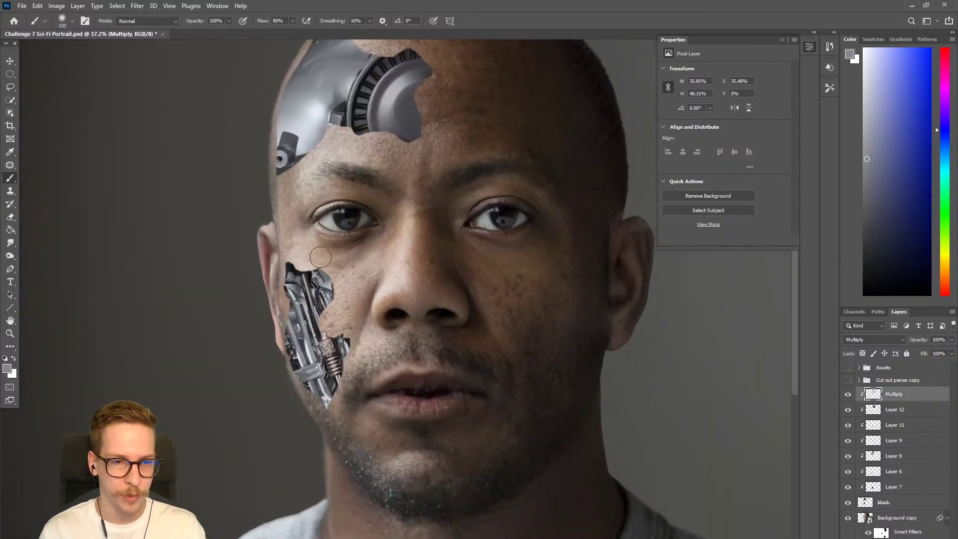
pyautogui.press(']')
pyautogui.press(']')
pyautogui.press(']')
pyautogui.press(']')
pyautogui.press(']')
pyautogui.moveTo(337, 398)
pyautogui.mouseDown()
pyautogui.moveTo(341, 361)
pyautogui.moveTo(351, 446)
pyautogui.moveTo(325, 378)
pyautogui.moveTo(336, 458)
pyautogui.moveTo(294, 396)
pyautogui.moveTo(314, 416)
pyautogui.moveTo(330, 451)
pyautogui.moveTo(271, 389)
pyautogui.mouseUp()
# Darken the outer and upper edges of the cheek parts with a smaller soft brush, going from 150 down to 90 px.
pyautogui.press('[')
pyautogui.press('[')
pyautogui.press('[')
pyautogui.press('[')
pyautogui.press('[')
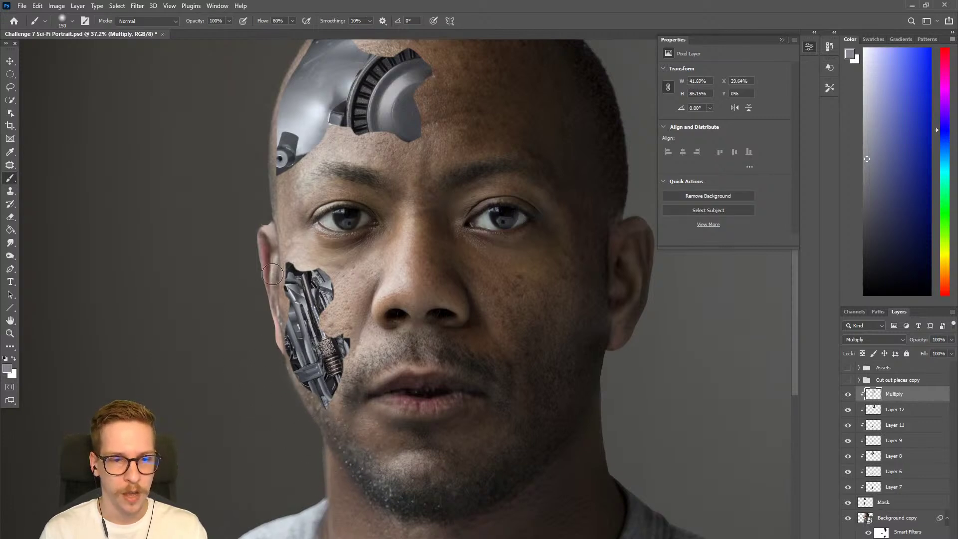
pyautogui.press('[')
pyautogui.press('[')
pyautogui.press('[')
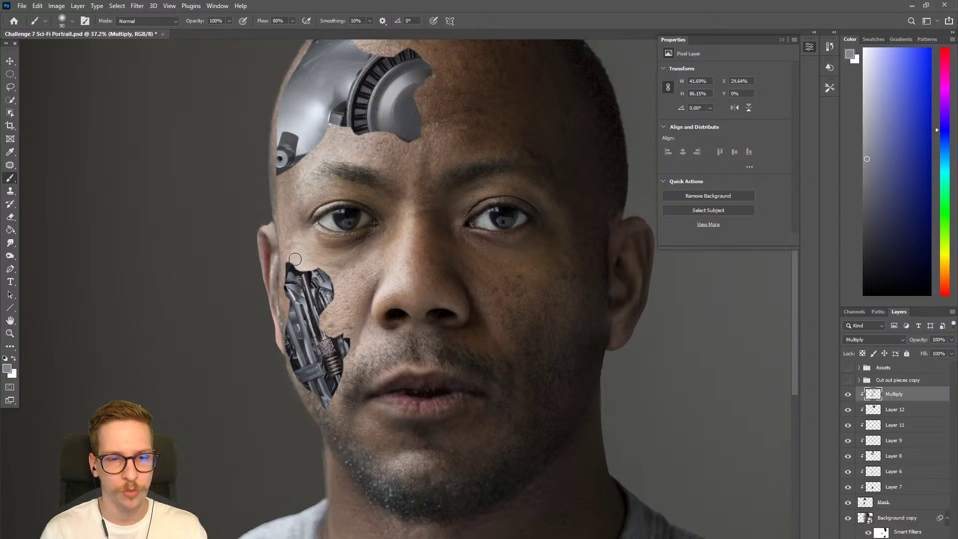
# Deepen the shadows along the outer edge of the forehead parts, enlarging the soft brush to about 400–500 px.
pyautogui.moveTo(310, 193); pyautogui.dragTo(256, 264)
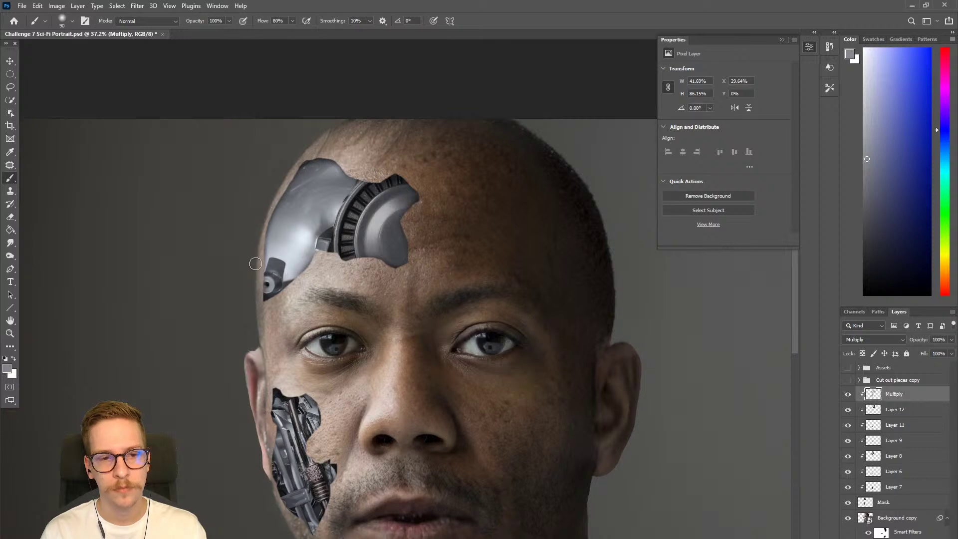
pyautogui.scroll(-3, 366, 235)
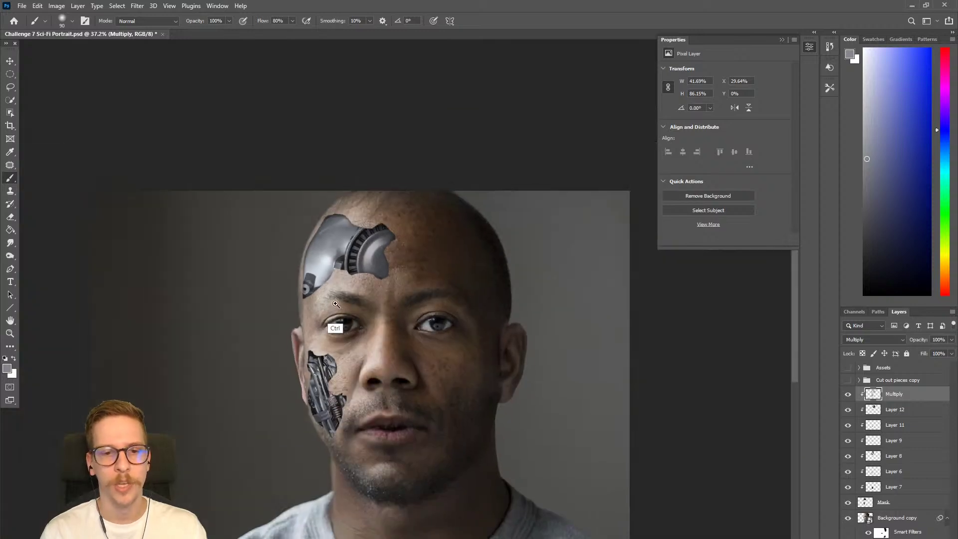
pyautogui.press(']')
pyautogui.press(']')
pyautogui.press(']')
pyautogui.press(']')
pyautogui.press(']')
pyautogui.press(']')
pyautogui.press(']')
pyautogui.press(']')
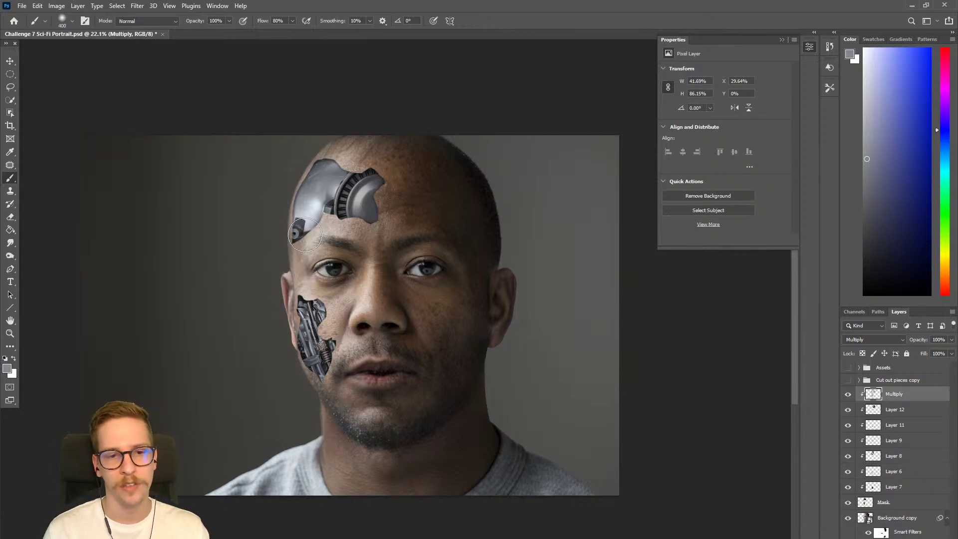
# Refine the shading around the cheek parts with a soft brush of 150 to 200 px.
pyautogui.press('[')
pyautogui.press('[')
pyautogui.press('[')
pyautogui.press('[')
pyautogui.scroll(2, 298, 306)
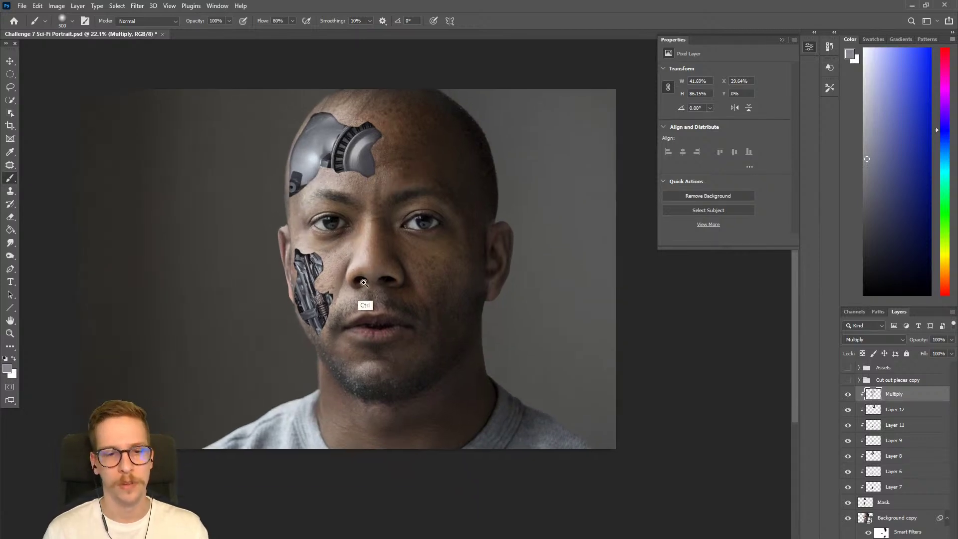
pyautogui.press('[')
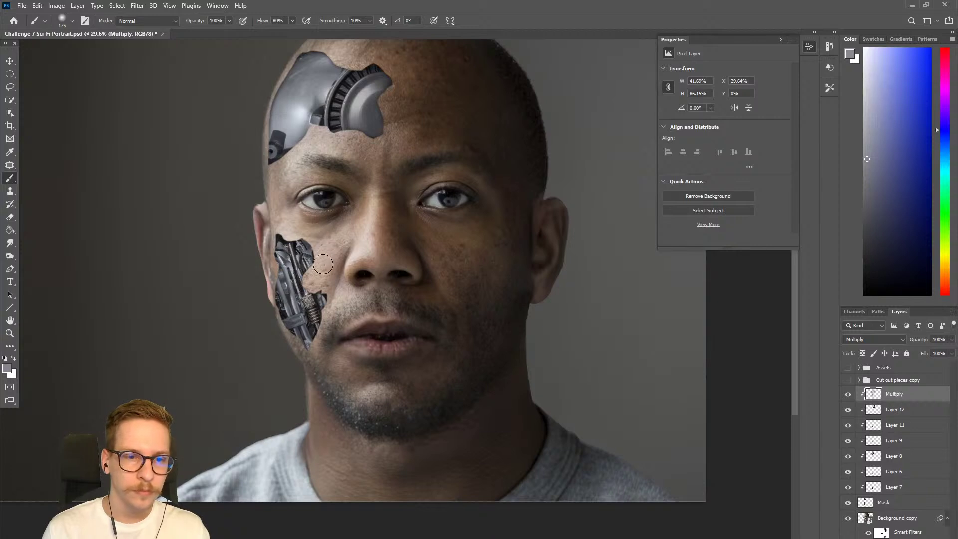
pyautogui.press(']')
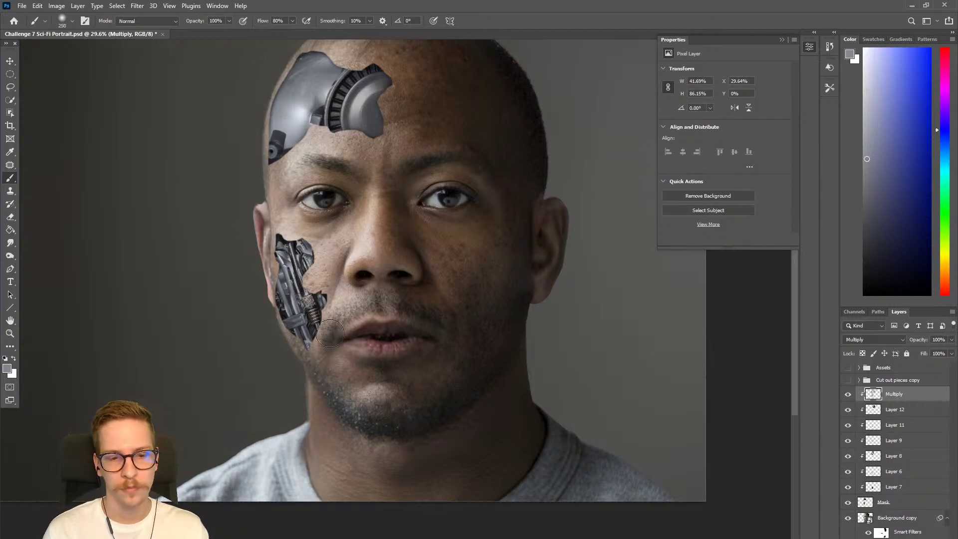
pyautogui.press('[')
pyautogui.press('[')
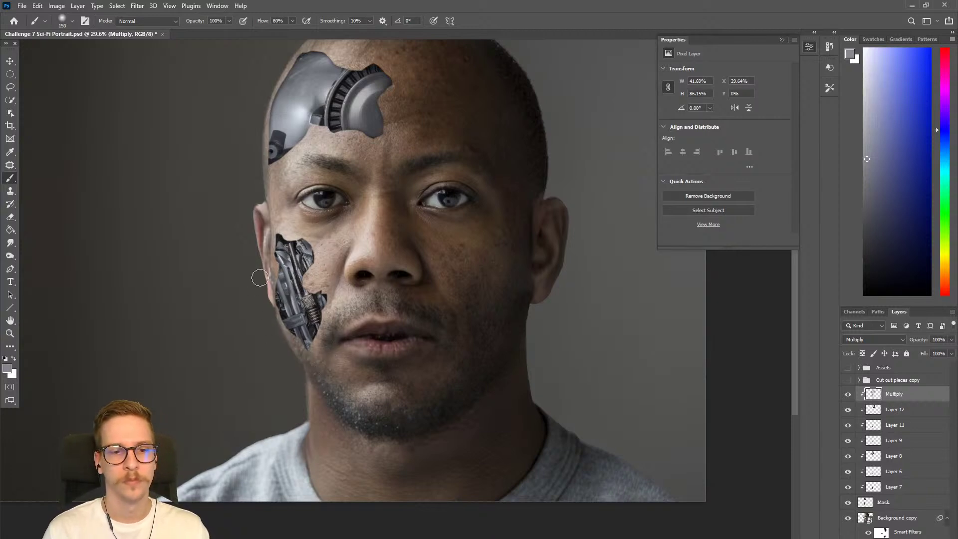
# Compare the portrait with and without the Multiply layer's shading.
pyautogui.scroll(3, 314, 210)
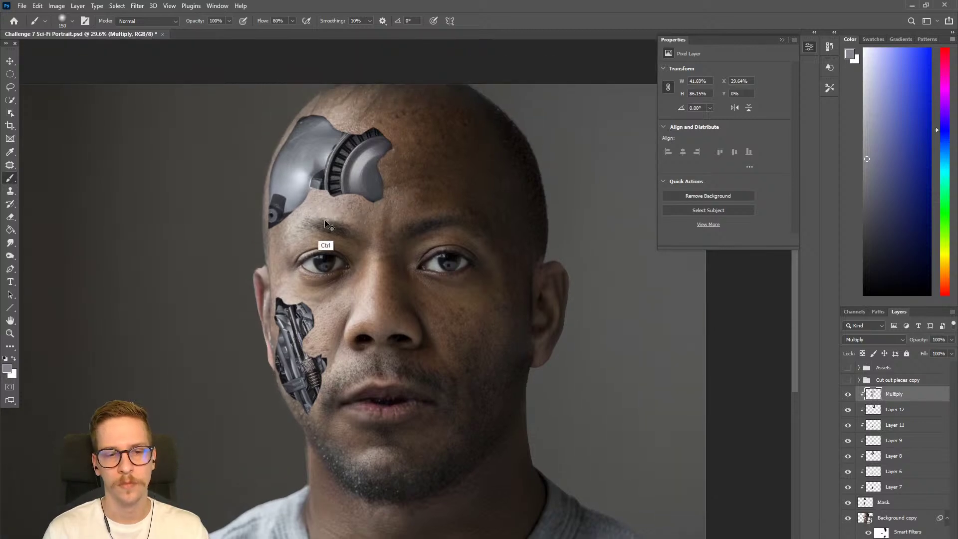
pyautogui.scroll(-2, 344, 270)
pyautogui.scroll(1, 368, 274)
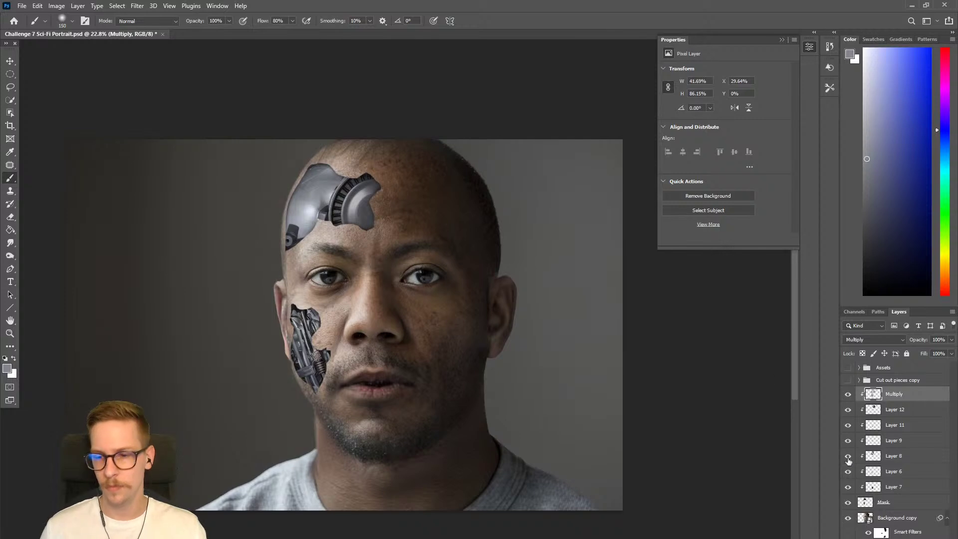
pyautogui.click(846, 396)
pyautogui.click(847, 397)
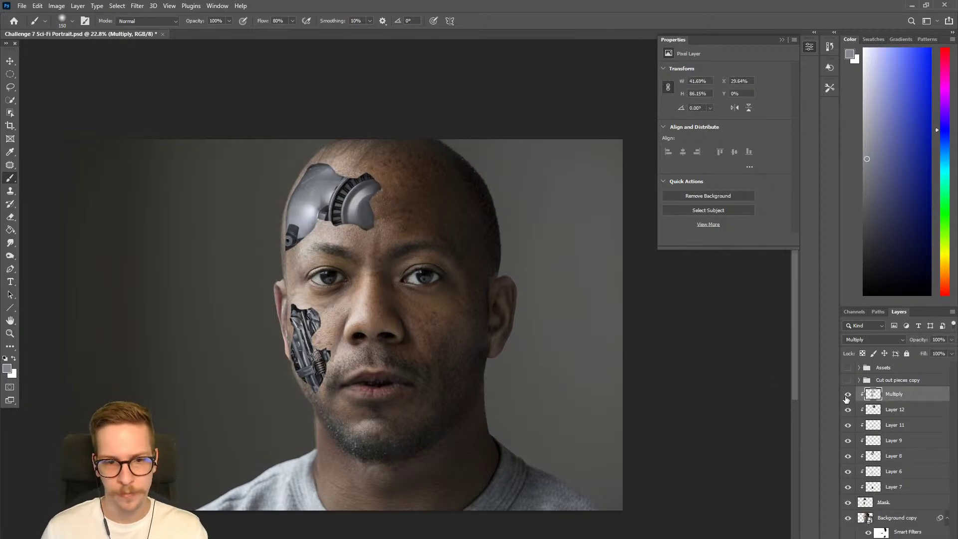
pyautogui.click(847, 395)
pyautogui.click(847, 395)
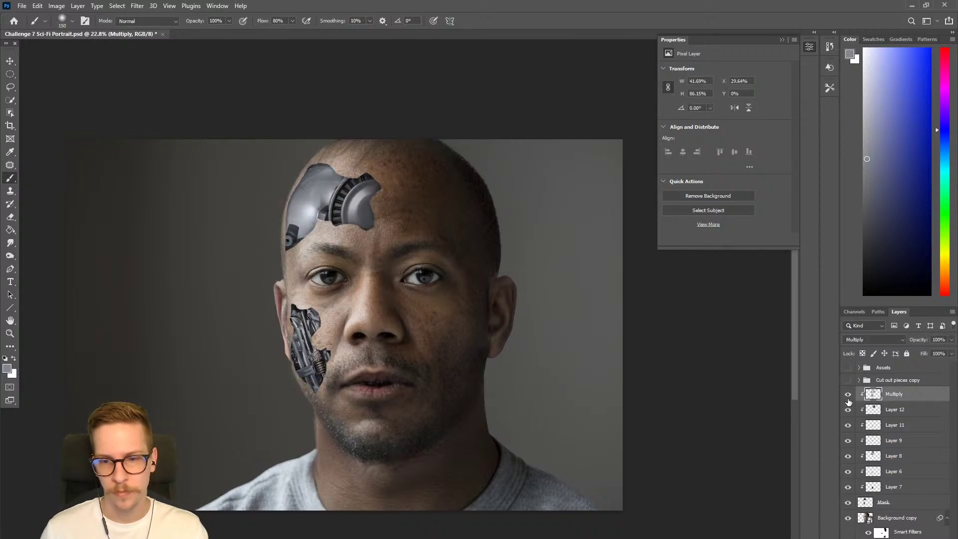
# Add a layer named CD in Color Dodge mode above the Multiply layer and clip it to the layers below.
pyautogui.hotkey('ctrl', 'shift', 'n')
pyautogui.write('CD')
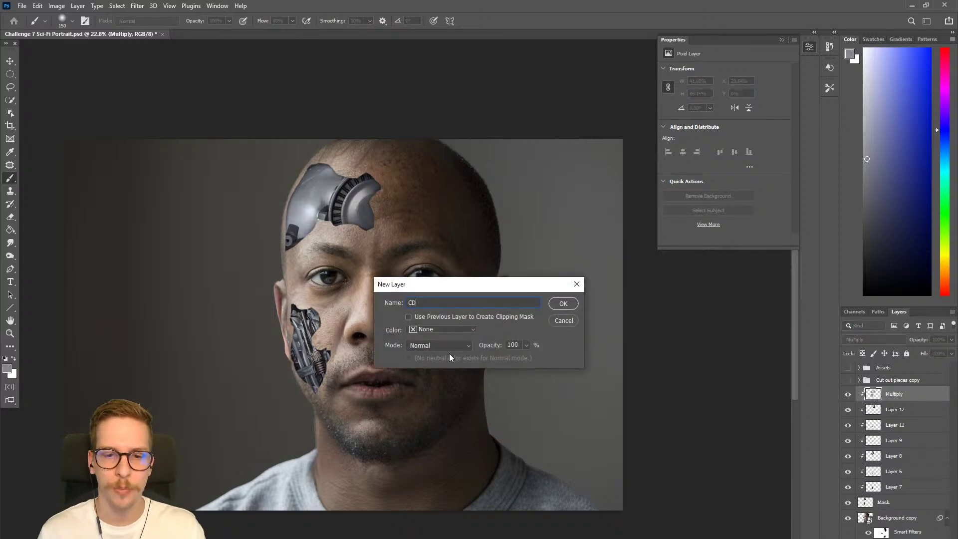
pyautogui.click(446, 350)
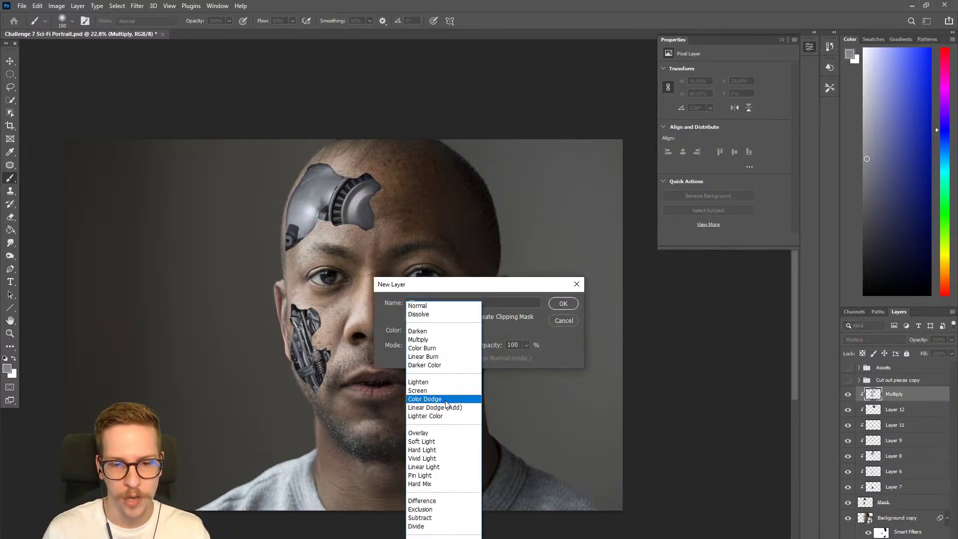
pyautogui.click(446, 400)
pyautogui.click(561, 305)
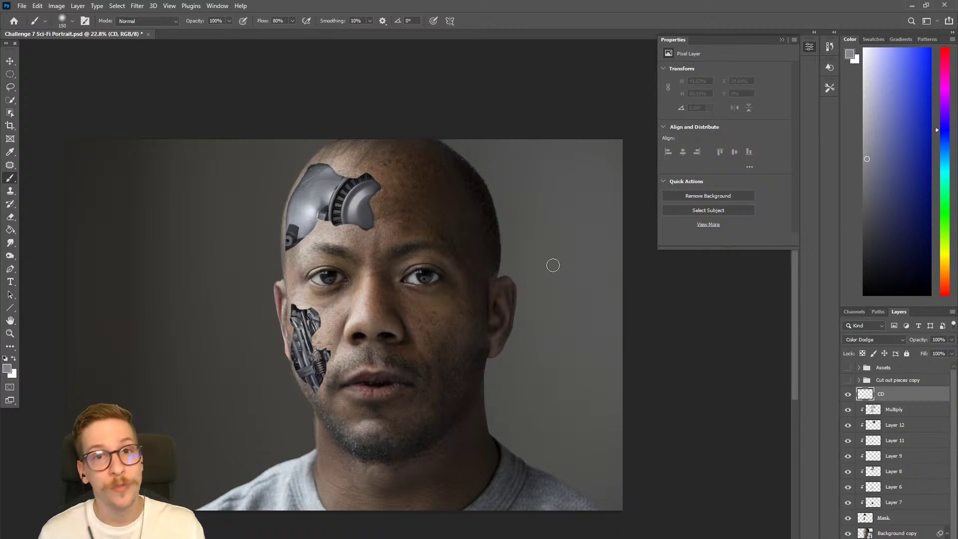
pyautogui.rightClick(914, 396)
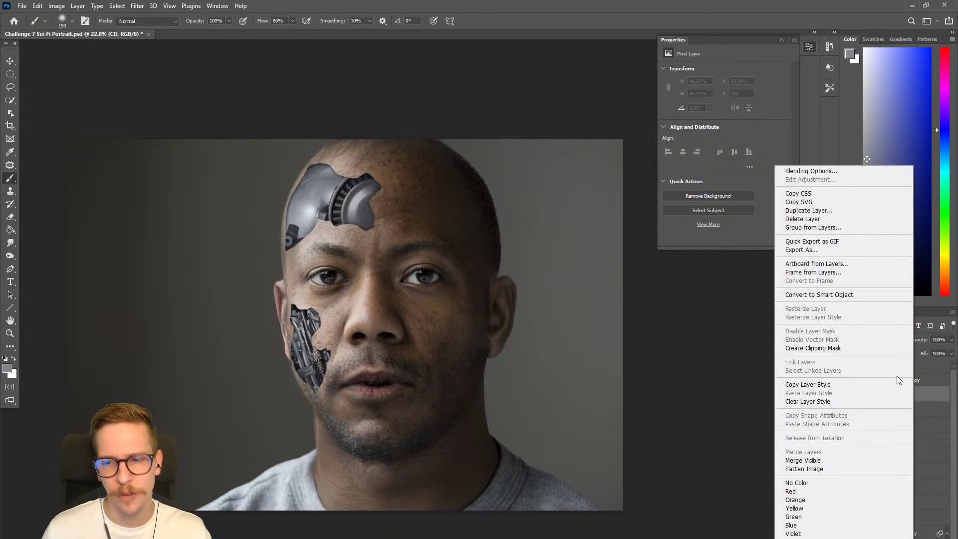
pyautogui.click(843, 347)
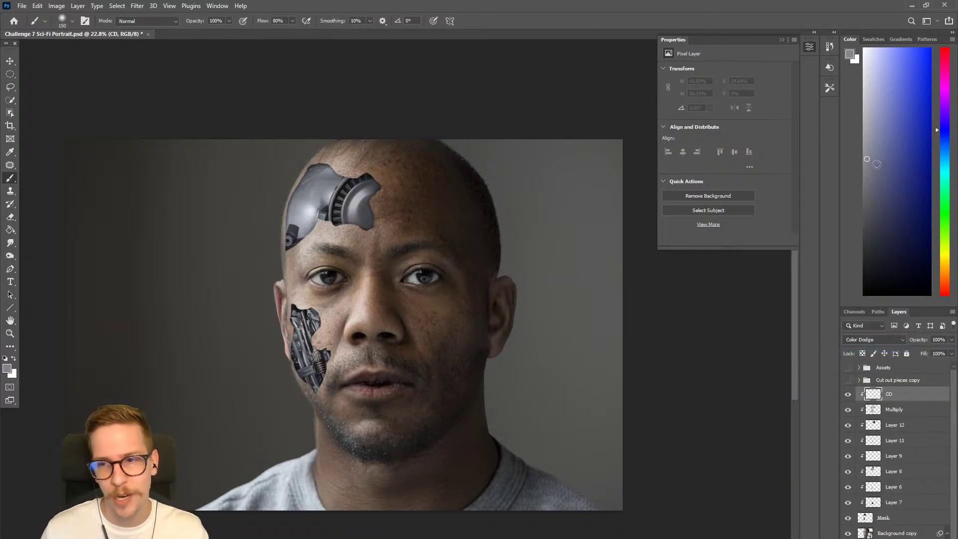
# Set the foreground colour to a dark, muted orange and brush highlights over the forehead parts with a soft brush of 500 to 600 px.
pyautogui.click(948, 272)
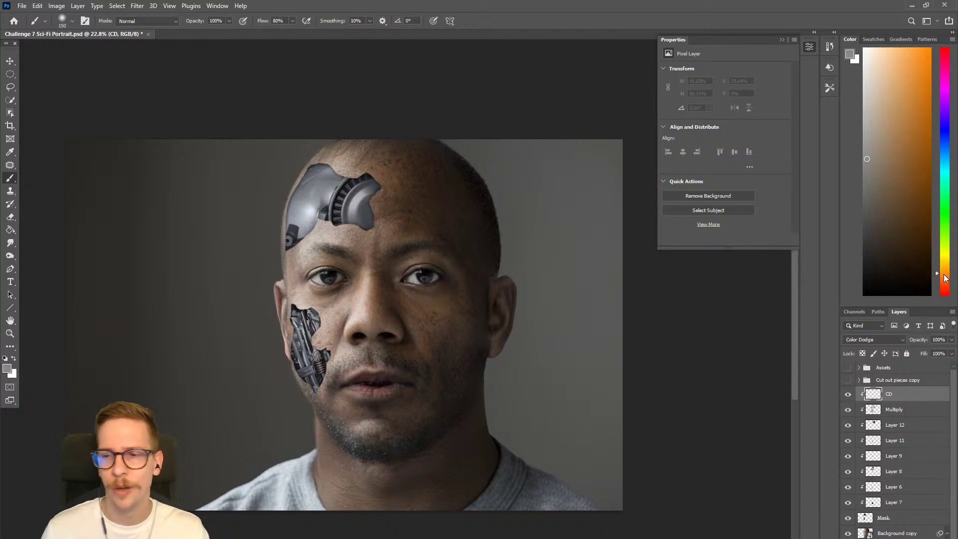
pyautogui.moveTo(869, 176); pyautogui.dragTo(875, 240)
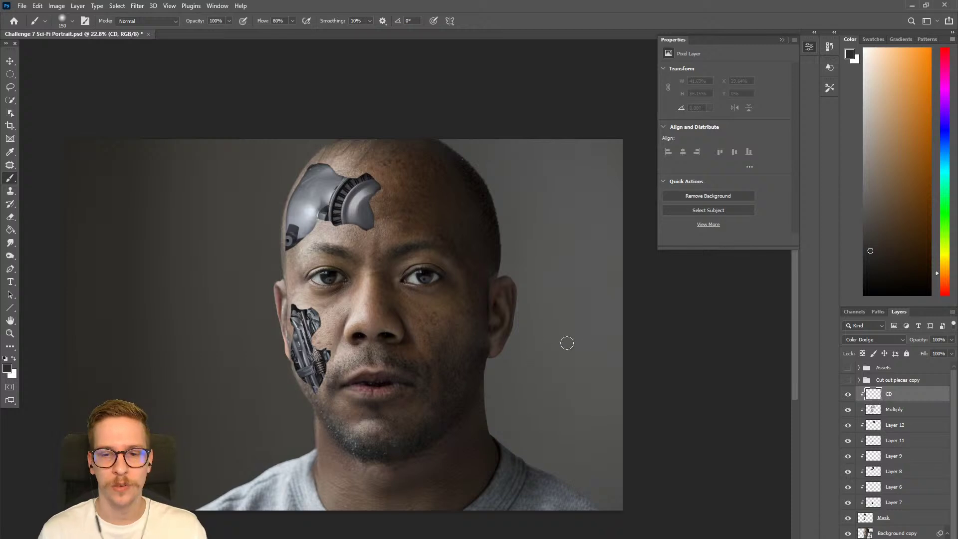
pyautogui.press(']')
pyautogui.press(']')
pyautogui.press(']')
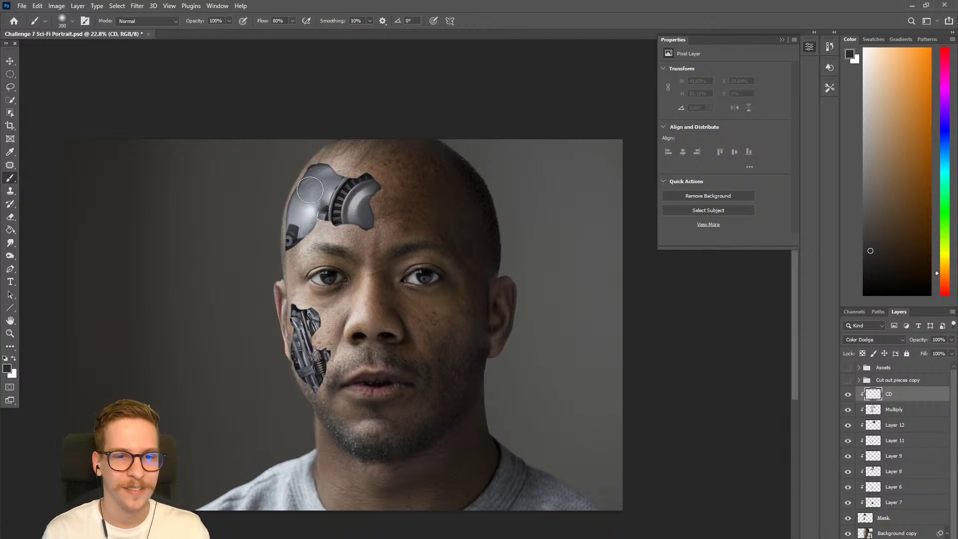
pyautogui.press(']')
pyautogui.press(']')
pyautogui.press(']')
pyautogui.scroll(-1, 314, 180)
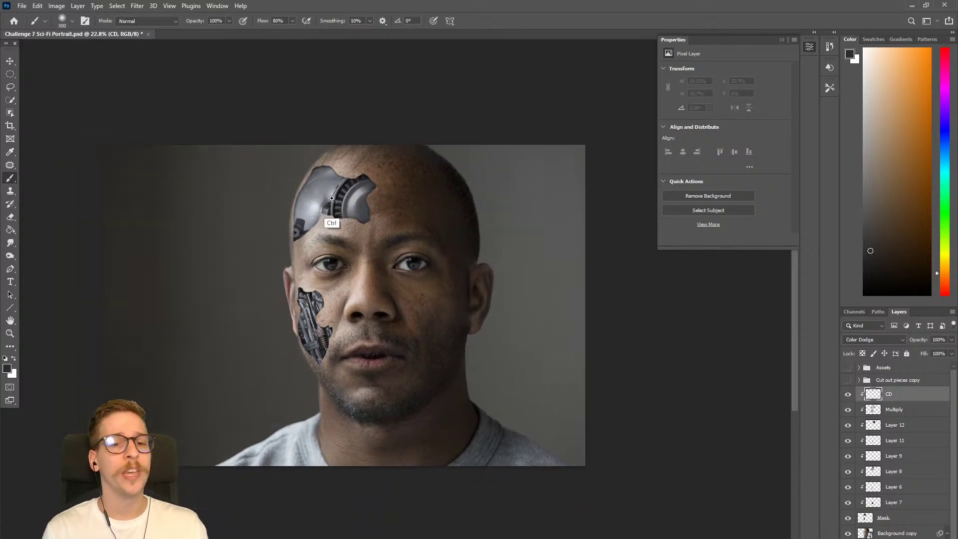
pyautogui.press(']')
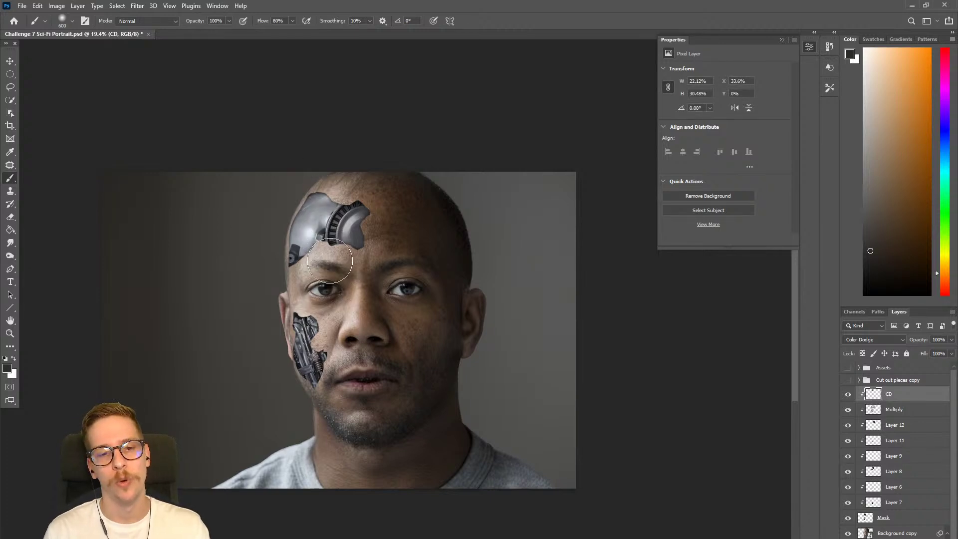
# Brush subtle Color Dodge highlights over the cheek parts with a 125 px soft brush, undoing unwanted strokes.
pyautogui.press('[')
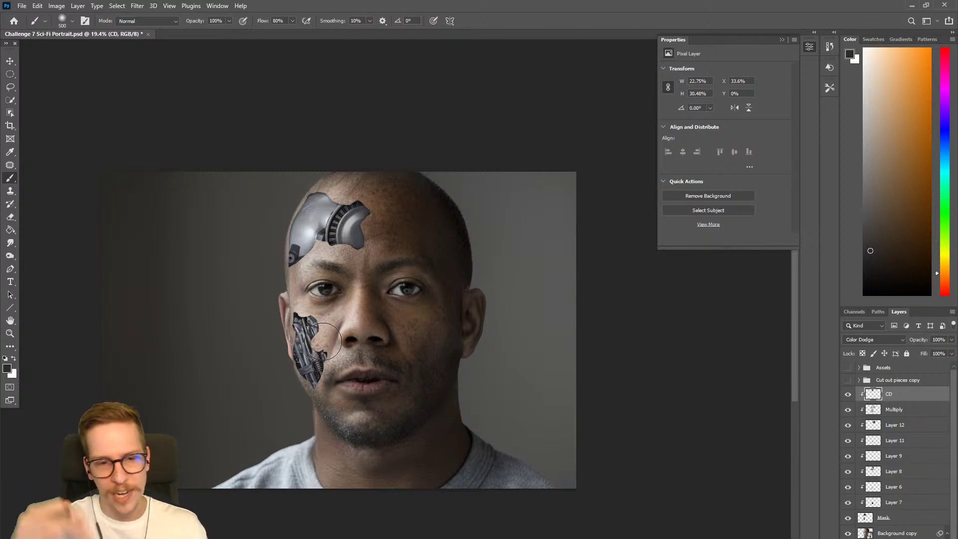
pyautogui.scroll(3, 274, 311)
pyautogui.press('[')
pyautogui.press('[')
pyautogui.press('[')
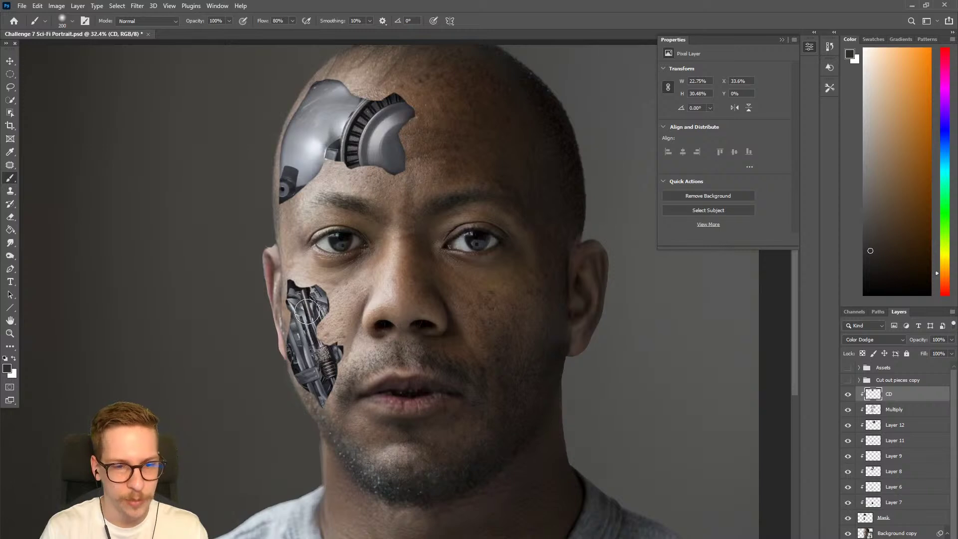
pyautogui.press('[')
pyautogui.press('[')
pyautogui.press('[')
pyautogui.moveTo(299, 298); pyautogui.dragTo(311, 369)
pyautogui.hotkey('ctrl', 'z')
pyautogui.moveTo(298, 298)
pyautogui.mouseDown()
pyautogui.moveTo(321, 399)
pyautogui.moveTo(302, 338)
pyautogui.mouseUp()
pyautogui.hotkey('ctrl', 'z')
pyautogui.hotkey('ctrl', 'z')
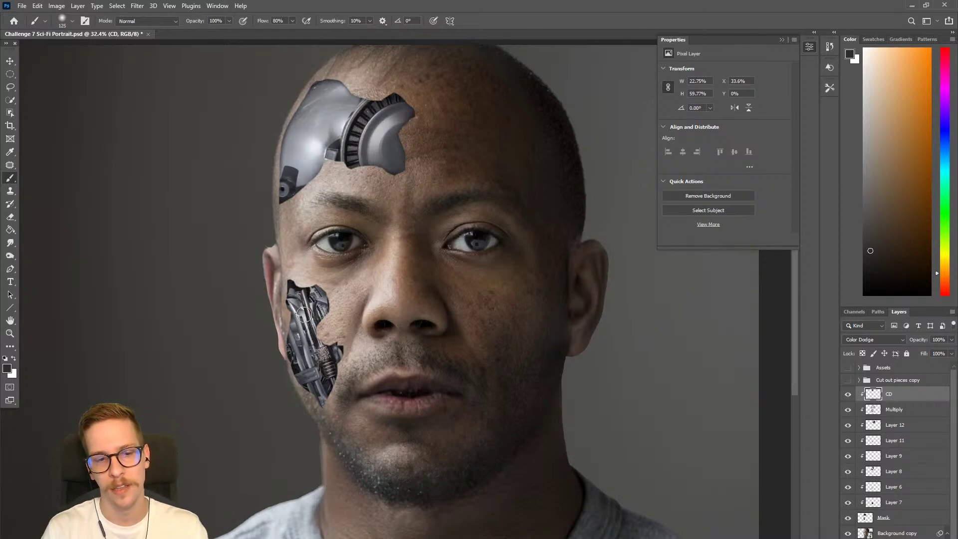
pyautogui.moveTo(311, 376)
pyautogui.mouseDown()
pyautogui.moveTo(321, 358)
pyautogui.moveTo(305, 393)
pyautogui.moveTo(333, 378)
pyautogui.moveTo(309, 368)
pyautogui.moveTo(328, 358)
pyautogui.moveTo(318, 405)
pyautogui.mouseUp()
pyautogui.scroll(-3, 320, 384)
pyautogui.scroll(2, 308, 391)
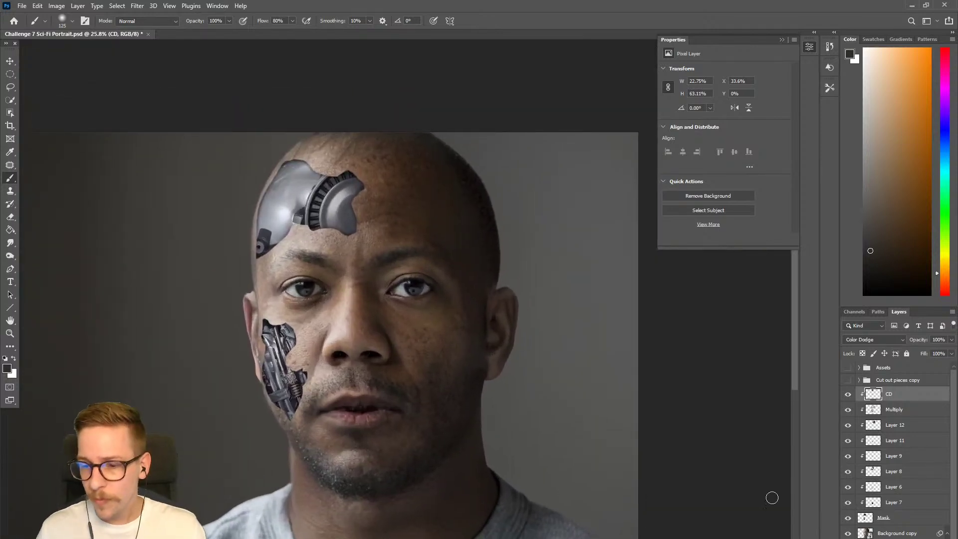
# Select the Mask layer for editing and hide the clipped layers from CD down to Layer 7.
pyautogui.click(900, 521)
pyautogui.press('e')
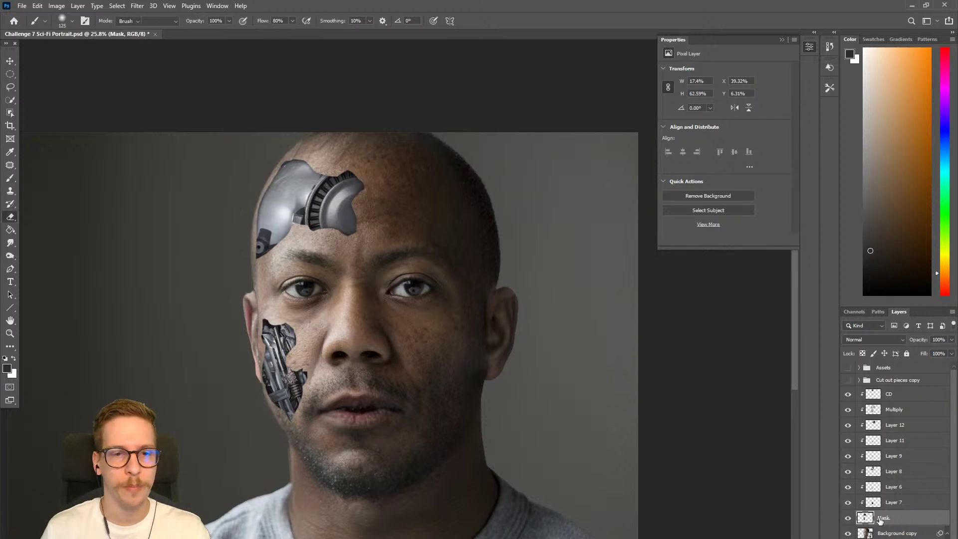
pyautogui.moveTo(325, 178); pyautogui.dragTo(611, 233)
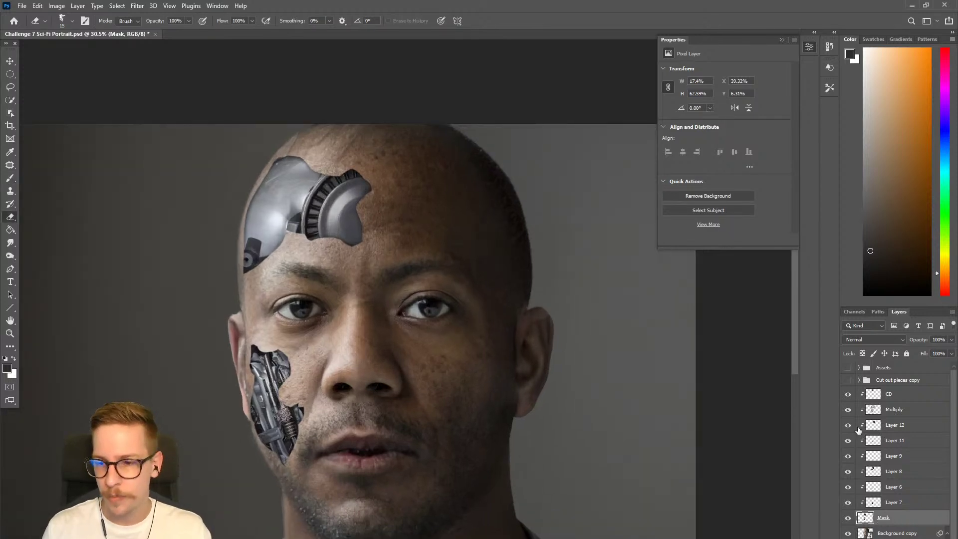
pyautogui.moveTo(850, 396); pyautogui.dragTo(849, 486)
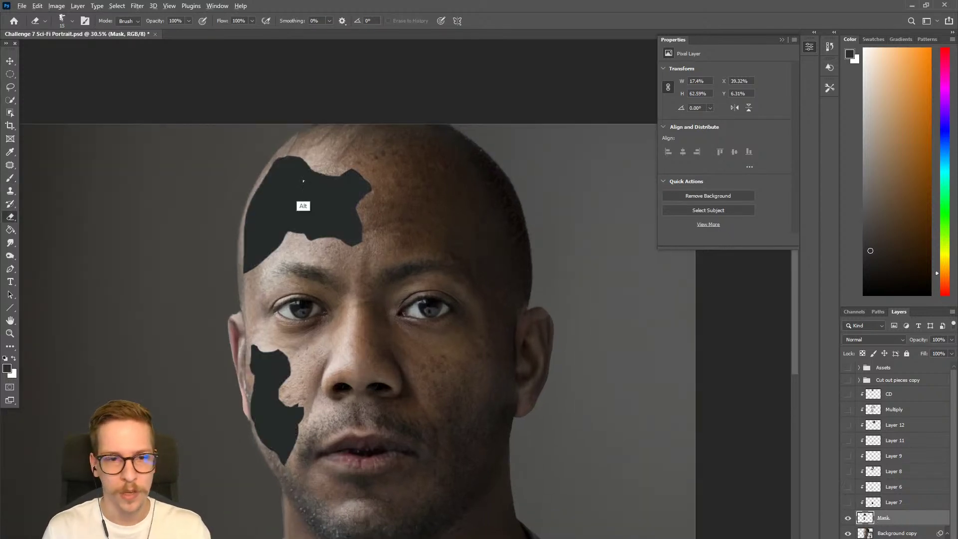
# Sample the forehead patch's dark colour and choose the Sampled Brush 1 3 preset at 70 px for painting the mask.
pyautogui.press('b')
pyautogui.keyDown('alt'); pyautogui.click(321, 191); pyautogui.keyUp('alt')
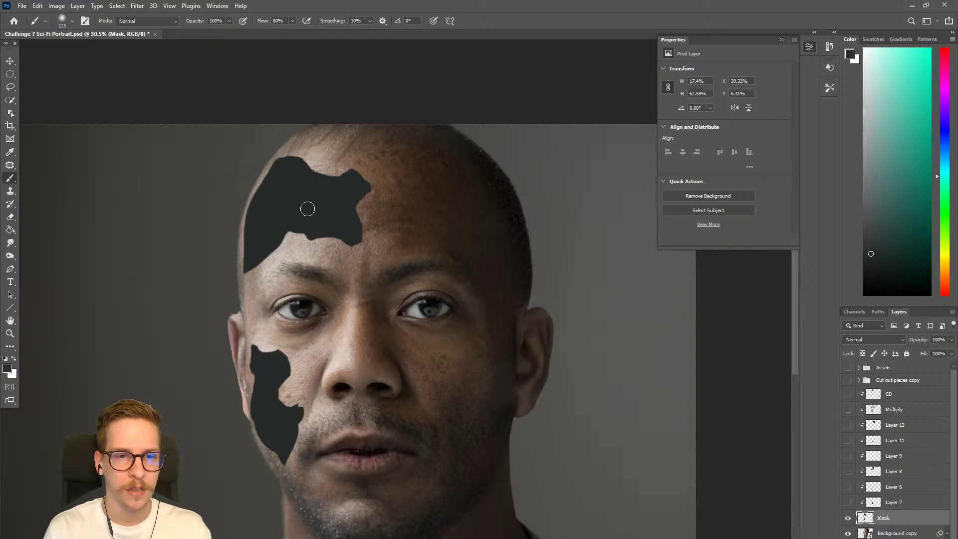
pyautogui.rightClick(306, 206)
pyautogui.click(372, 316)
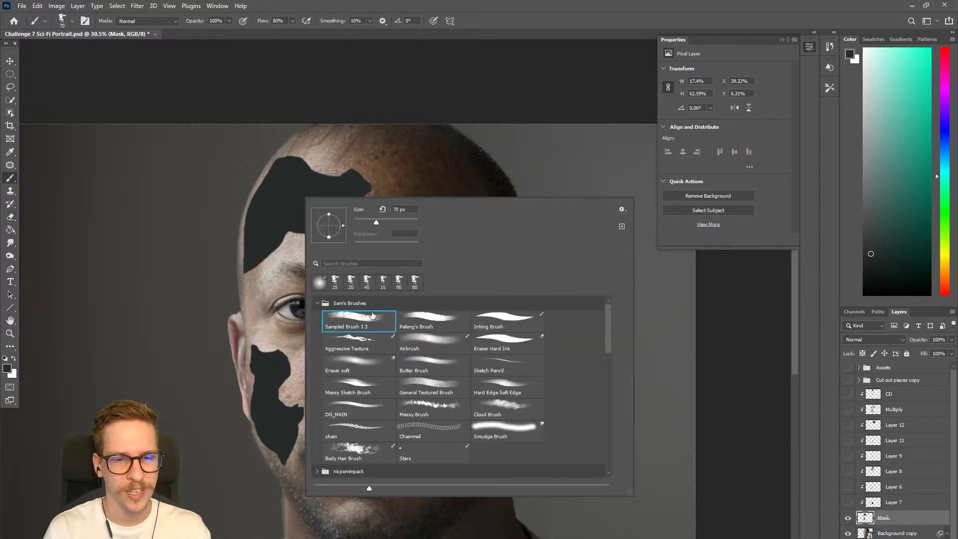
# Show the clipped layers from CD down to Layer 7 and roughen the forehead patch edges on the Mask layer with a 20 px brush.
pyautogui.click(452, 99)
pyautogui.moveTo(848, 504); pyautogui.dragTo(847, 402)
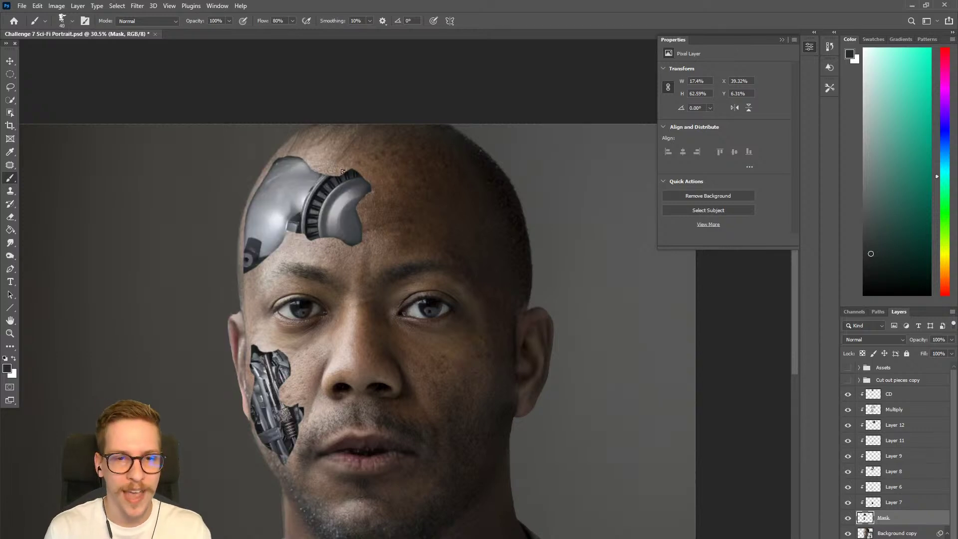
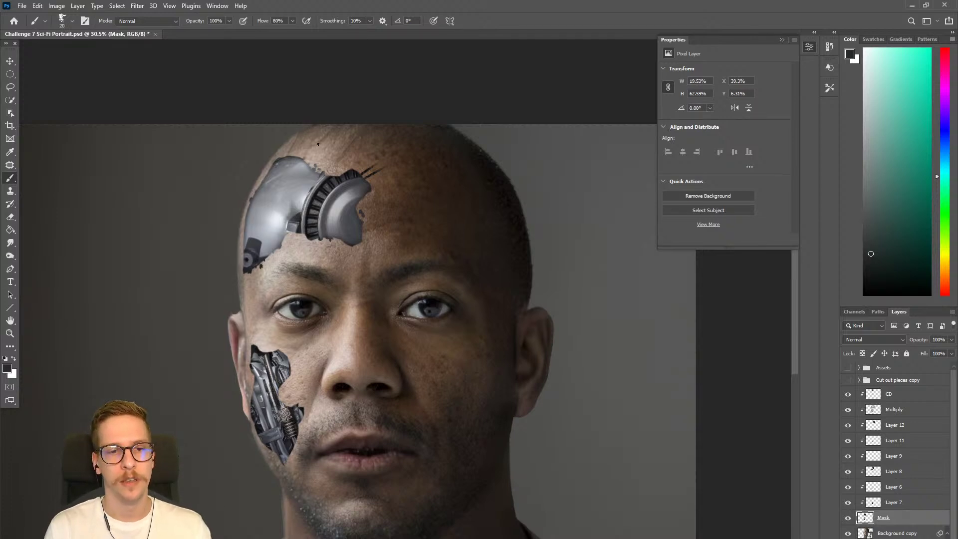
pyautogui.hotkey('ctrl', 'z')
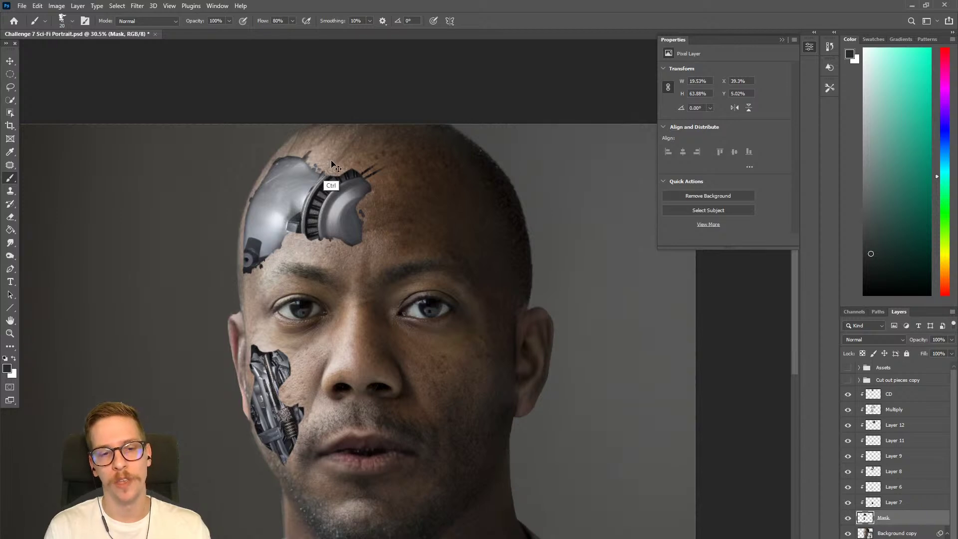
# Try extending the cheek patch towards the nose with a 60 px brush, undo the strokes and reduce the brush size.
pyautogui.moveTo(342, 288); pyautogui.dragTo(359, 207)
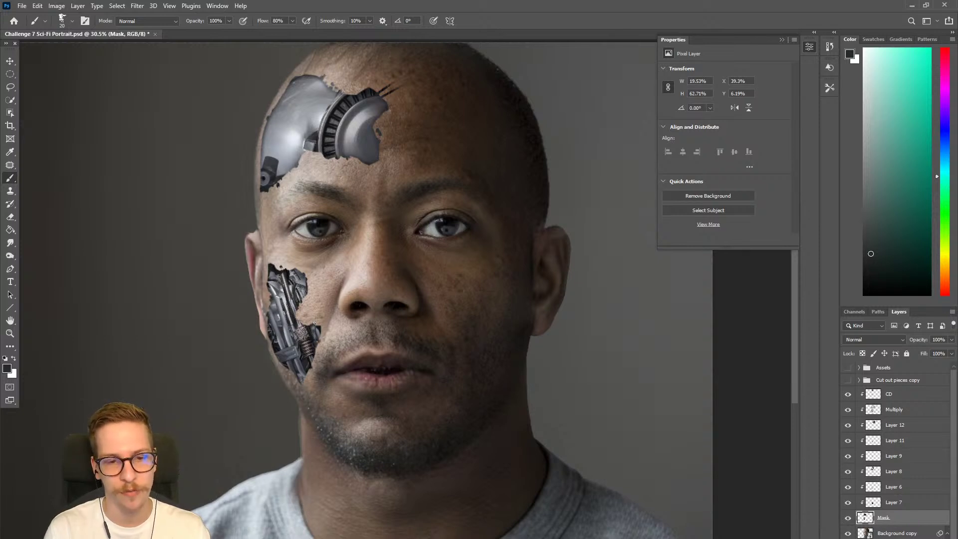
pyautogui.press(']')
pyautogui.press(']')
pyautogui.press(']')
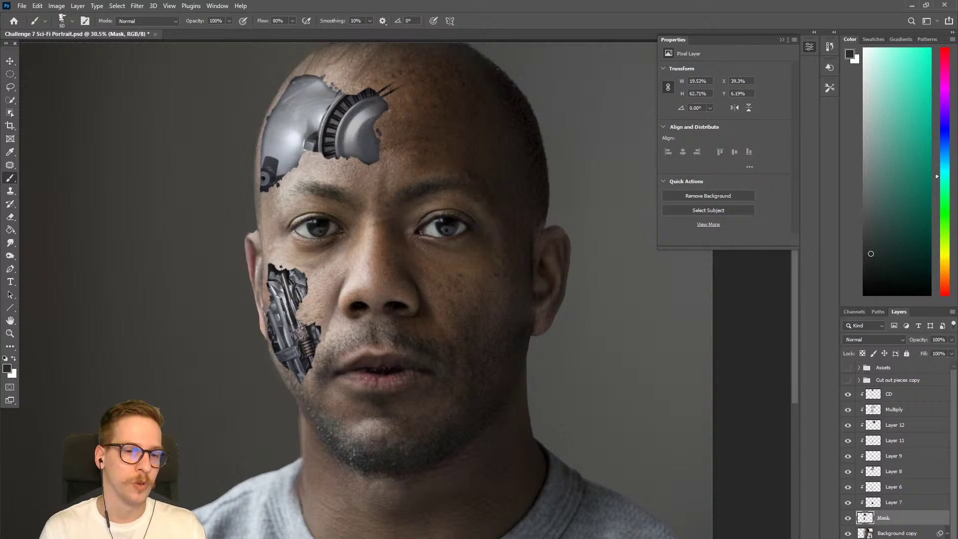
pyautogui.moveTo(305, 325); pyautogui.dragTo(322, 307)
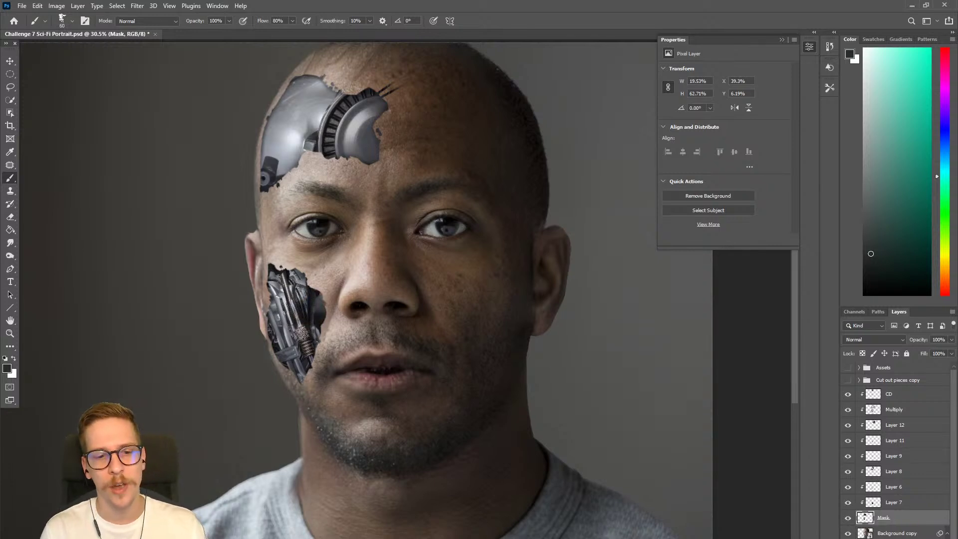
pyautogui.hotkey('ctrl', 'z')
pyautogui.moveTo(266, 291)
pyautogui.mouseDown()
pyautogui.moveTo(293, 386)
pyautogui.moveTo(322, 324)
pyautogui.moveTo(317, 387)
pyautogui.moveTo(299, 349)
pyautogui.moveTo(323, 251)
pyautogui.mouseUp()
pyautogui.hotkey('ctrl', 'z')
pyautogui.hotkey('ctrl', 'z')
pyautogui.press('[')
pyautogui.press('[')
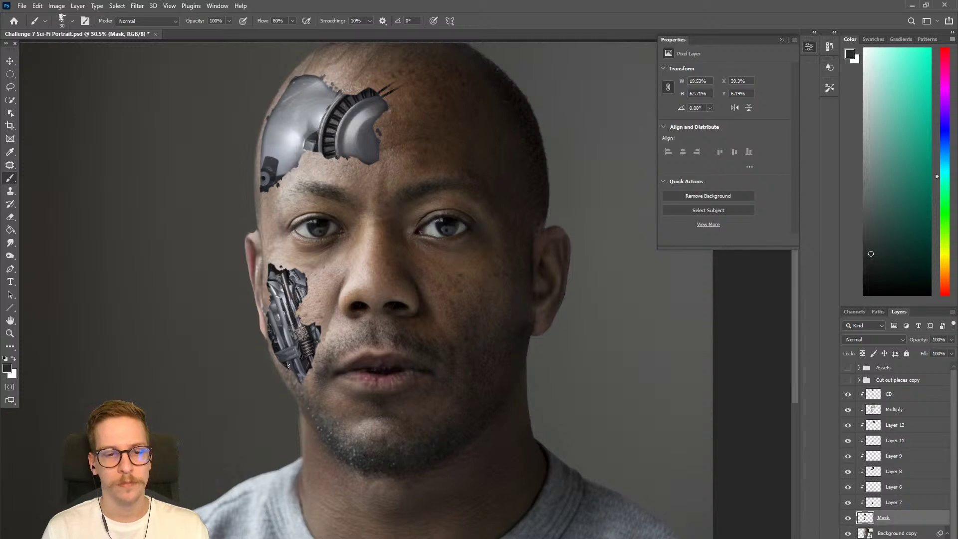
# Add a new layer named Multiply with the Multiply blend mode directly above the Background copy layer.
pyautogui.scroll(-3, 298, 355)
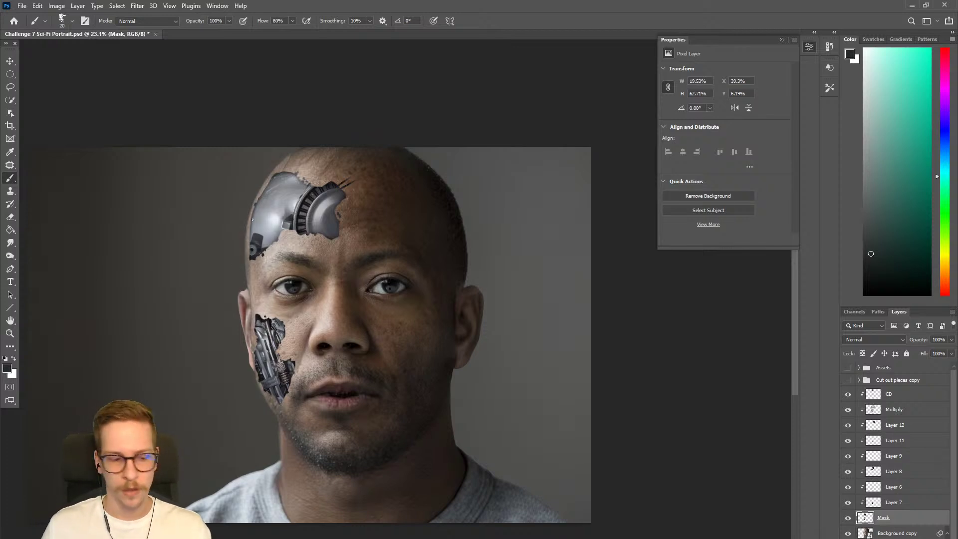
pyautogui.moveTo(339, 205); pyautogui.dragTo(429, 214)
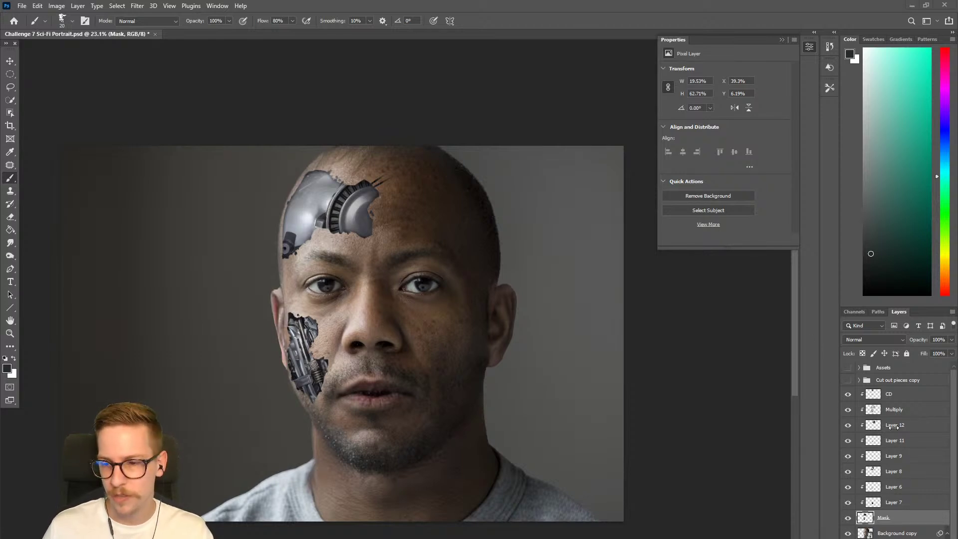
pyautogui.click(895, 396)
pyautogui.scroll(-1, 888, 499)
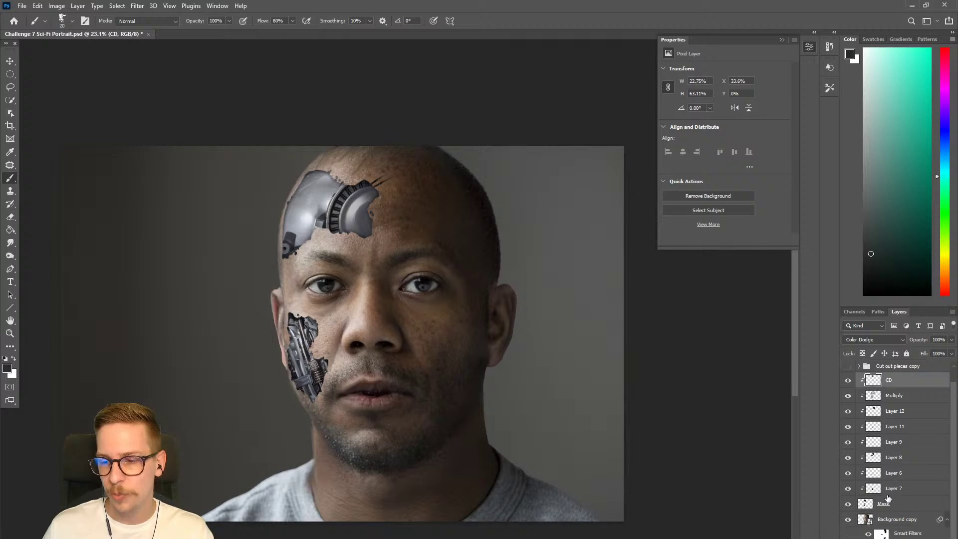
pyautogui.click(892, 519)
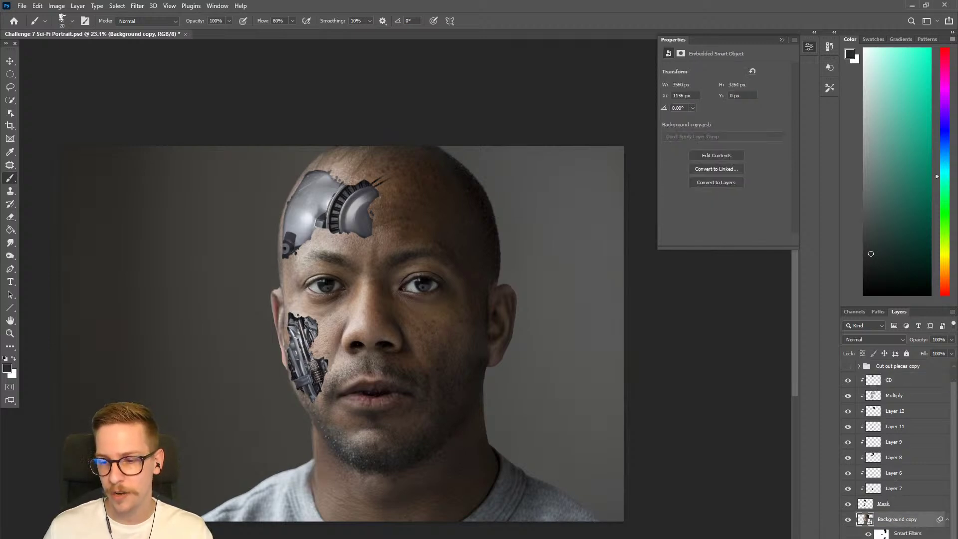
pyautogui.hotkey('alt', '[')
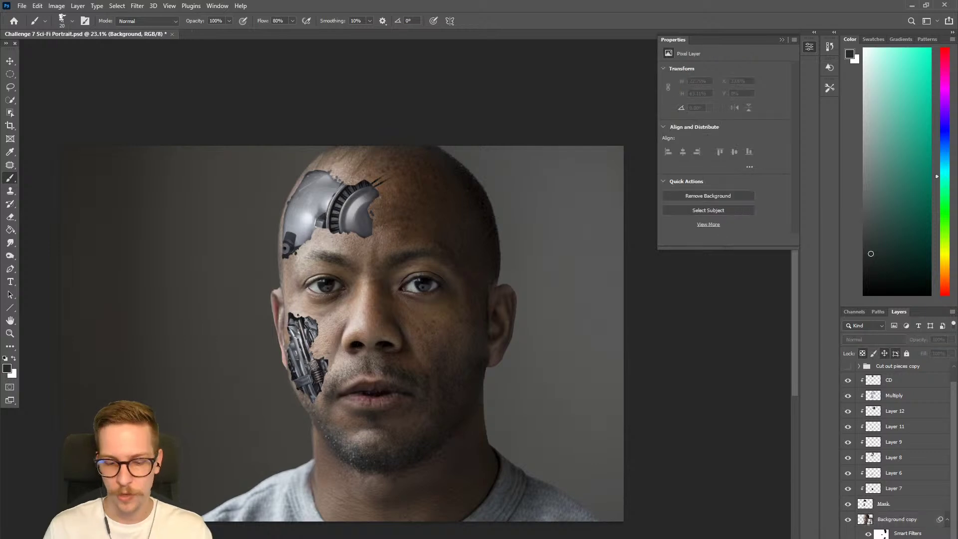
pyautogui.click(892, 519)
pyautogui.hotkey('ctrl', 'shift', 'n')
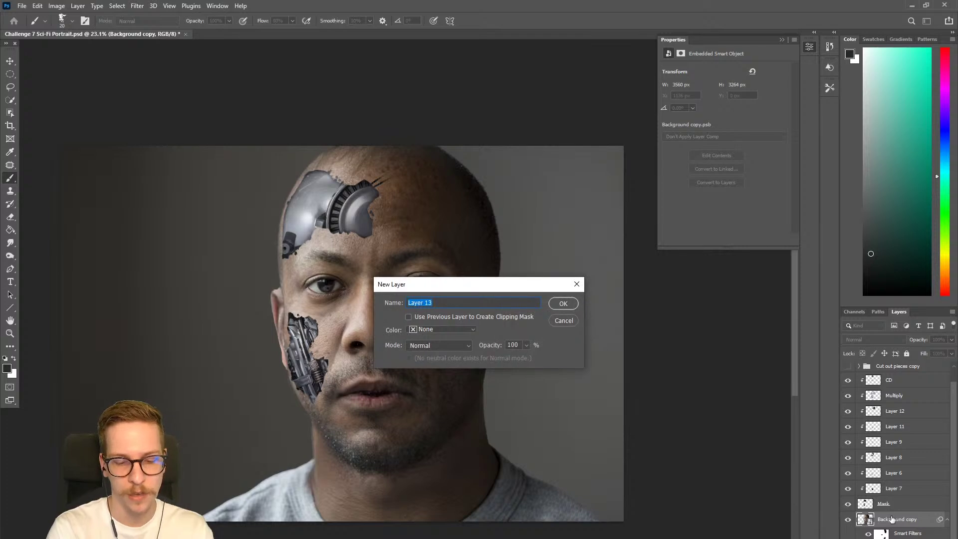
pyautogui.write('Multiply')
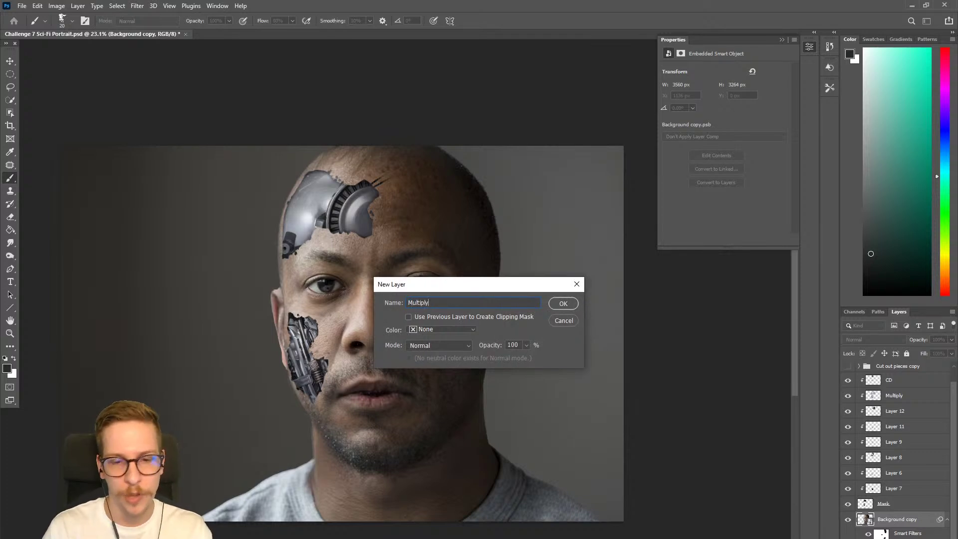
pyautogui.click(426, 344)
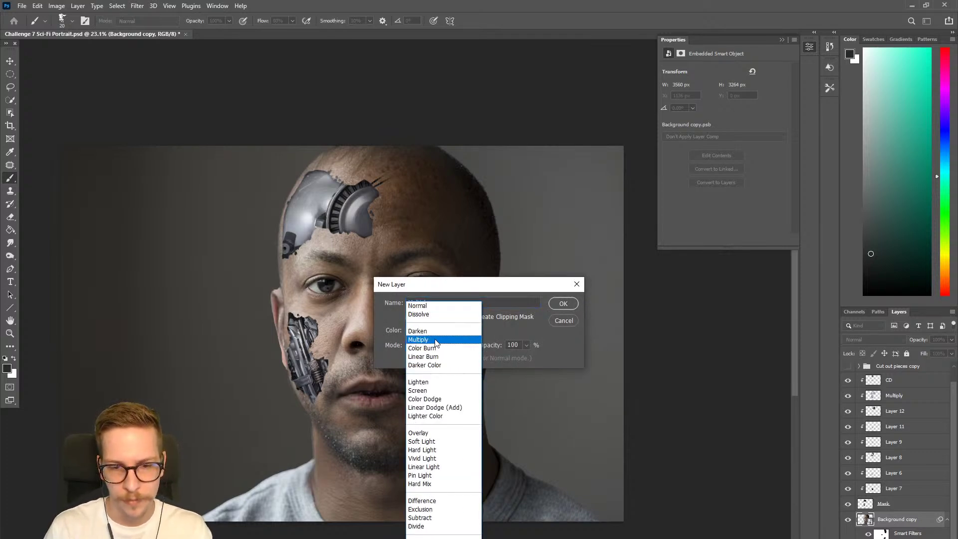
pyautogui.click(433, 343)
pyautogui.click(549, 303)
# Choose the Airbrush preset at 20 px, undo the test stroke, and set the foreground colour to a mid grey with a blue hue.
pyautogui.scroll(3, 322, 220)
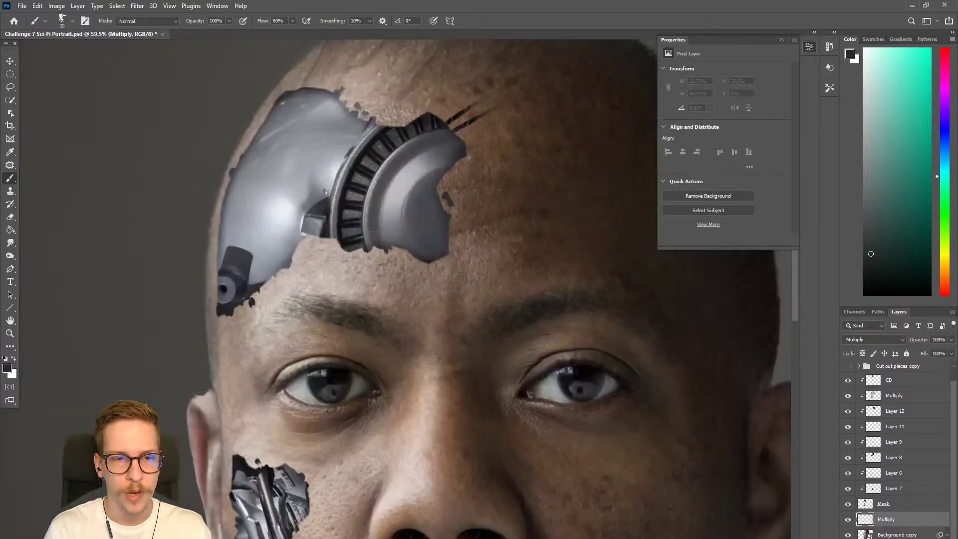
pyautogui.scroll(2, 295, 142)
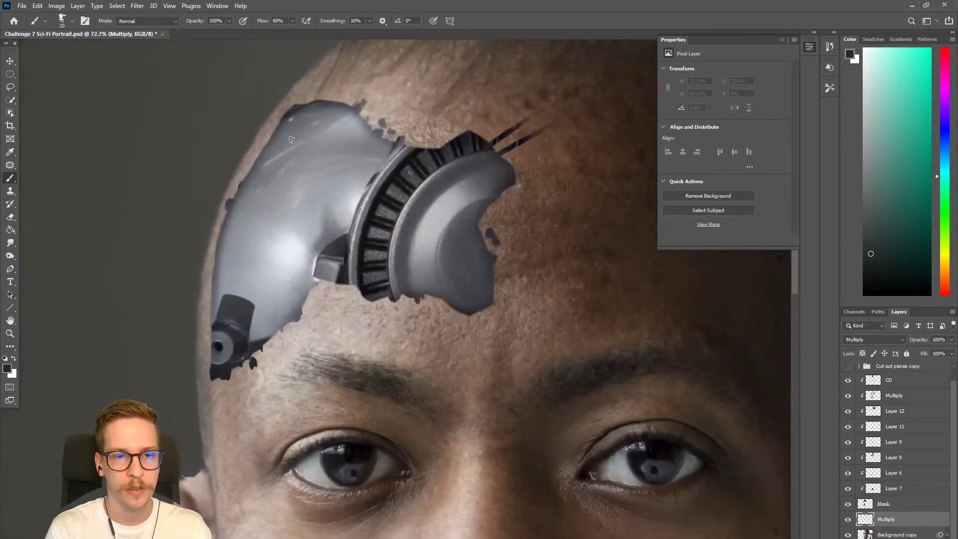
pyautogui.rightClick(296, 180)
pyautogui.click(425, 324)
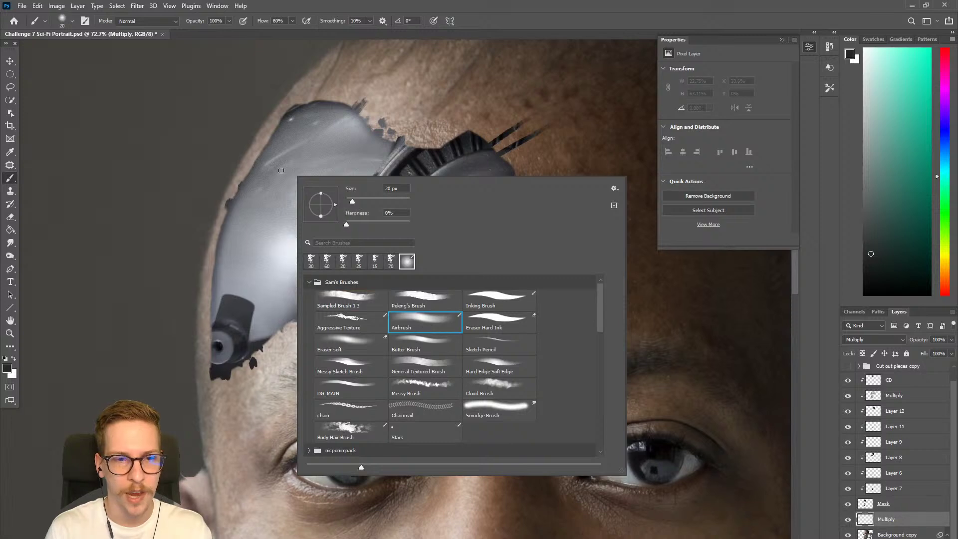
pyautogui.moveTo(263, 138); pyautogui.dragTo(251, 172)
pyautogui.hotkey('ctrl', 'z')
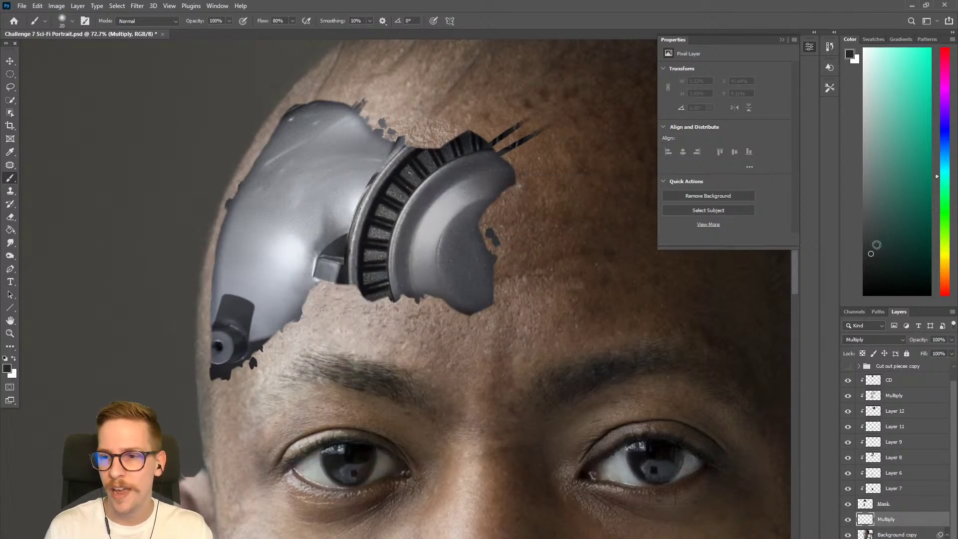
pyautogui.moveTo(872, 240); pyautogui.dragTo(869, 150)
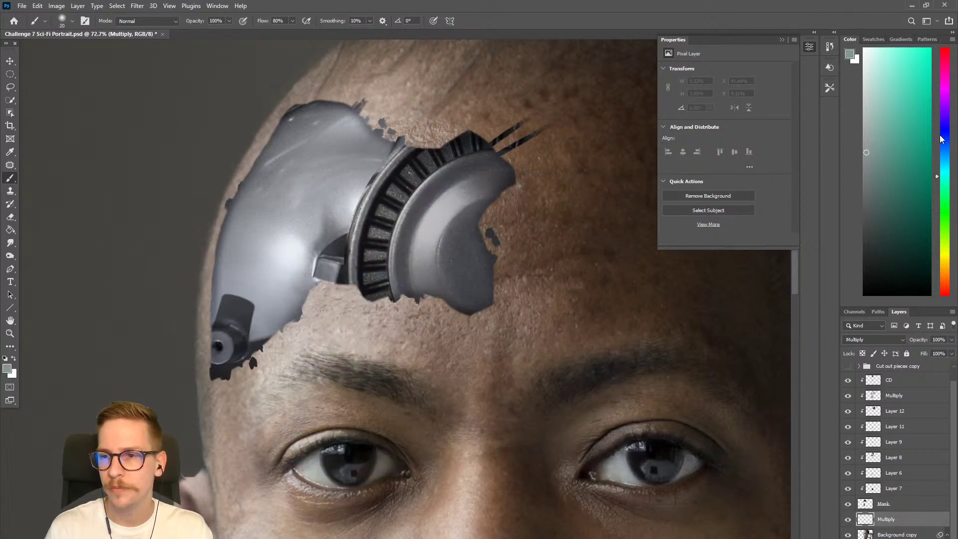
pyautogui.click(941, 133)
# Brush soft shadows onto the skin along the outer and upper edges of the forehead patch, undoing unwanted strokes.
pyautogui.moveTo(279, 132); pyautogui.dragTo(250, 174)
pyautogui.hotkey('ctrl', 'z')
pyautogui.hotkey('ctrl', 'z')
pyautogui.moveTo(280, 123)
pyautogui.mouseDown()
pyautogui.moveTo(233, 210)
pyautogui.moveTo(240, 193)
pyautogui.moveTo(217, 262)
pyautogui.moveTo(229, 206)
pyautogui.moveTo(221, 239)
pyautogui.mouseUp()
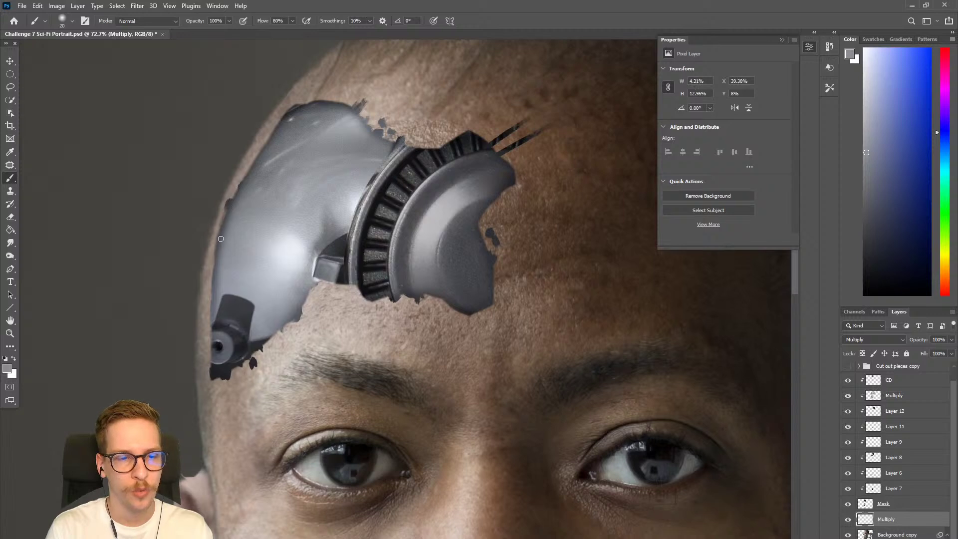
pyautogui.moveTo(212, 319); pyautogui.dragTo(215, 379)
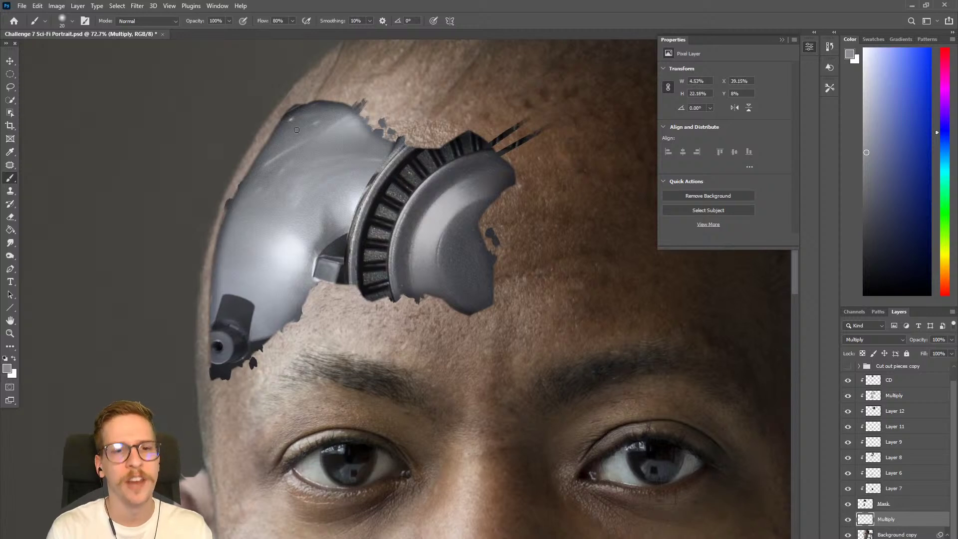
pyautogui.moveTo(307, 108)
pyautogui.mouseDown()
pyautogui.moveTo(333, 104)
pyautogui.moveTo(402, 143)
pyautogui.moveTo(452, 138)
pyautogui.moveTo(434, 154)
pyautogui.moveTo(466, 132)
pyautogui.mouseUp()
pyautogui.press('[')
pyautogui.press(']')
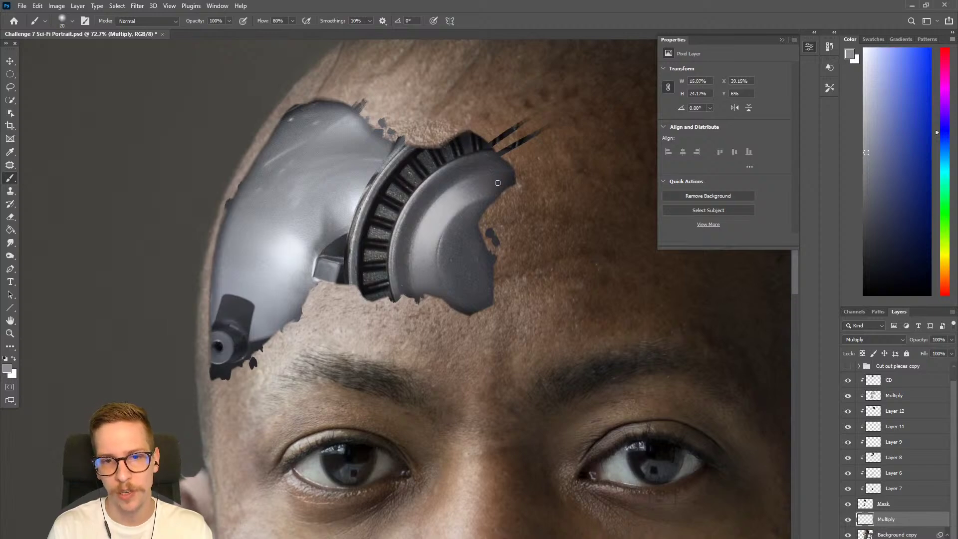
# Brush soft shadows onto the skin along the upper, outer and lower edges of the cheek patch on the Multiply layer.
pyautogui.scroll(-6, 491, 156)
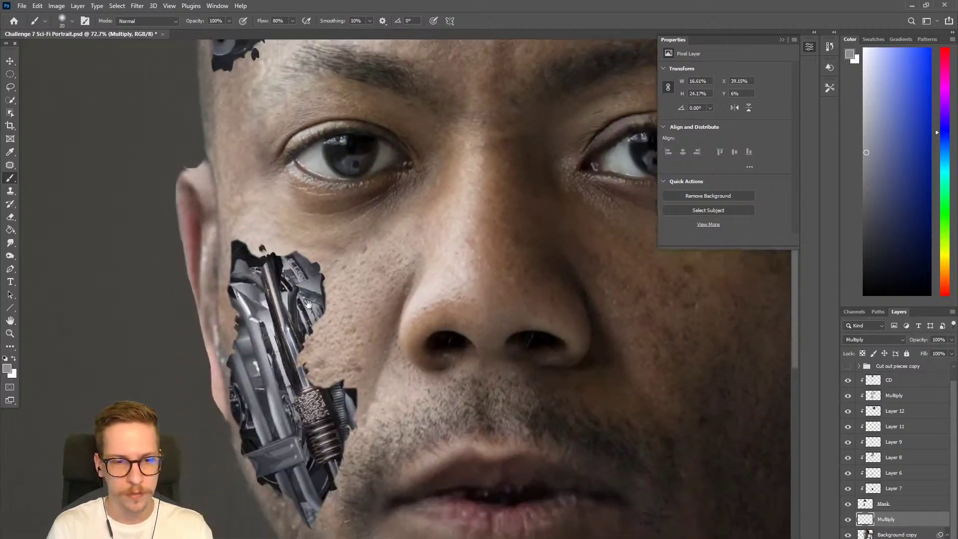
pyautogui.moveTo(251, 241); pyautogui.dragTo(303, 241)
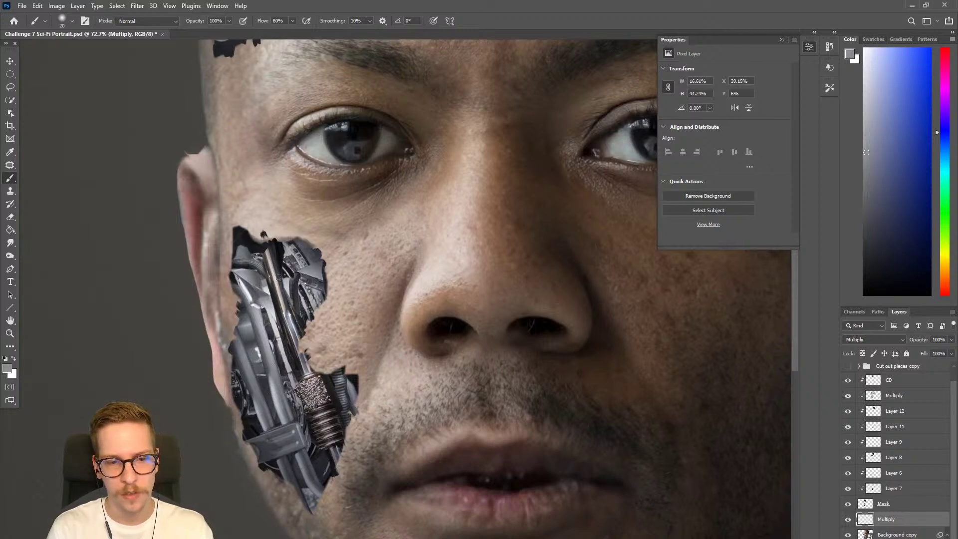
pyautogui.moveTo(232, 287); pyautogui.dragTo(239, 376)
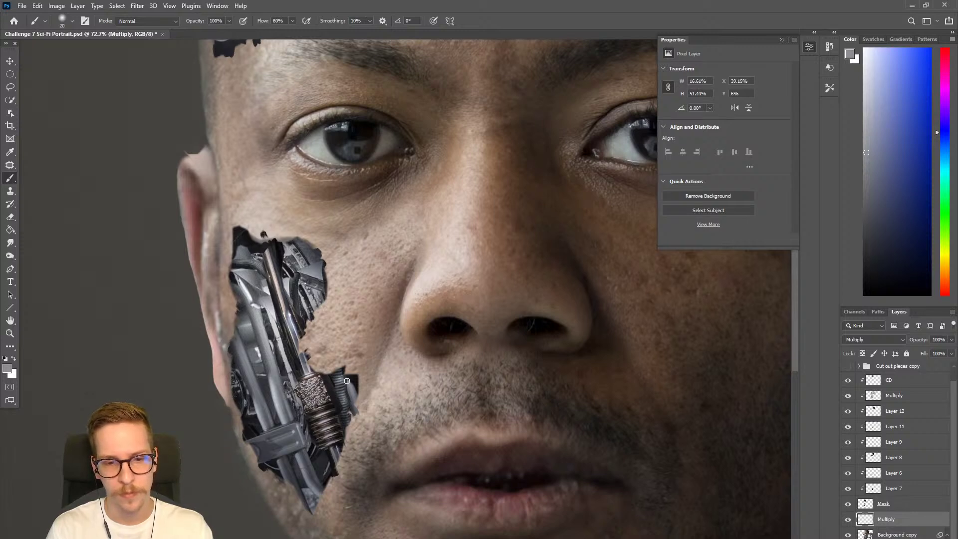
pyautogui.moveTo(330, 378)
pyautogui.mouseDown()
pyautogui.moveTo(346, 374)
pyautogui.moveTo(352, 386)
pyautogui.mouseUp()
# Add an Exposure adjustment layer above the new Multiply layer and set its exposure to +0.83.
pyautogui.scroll(5, 351, 387)
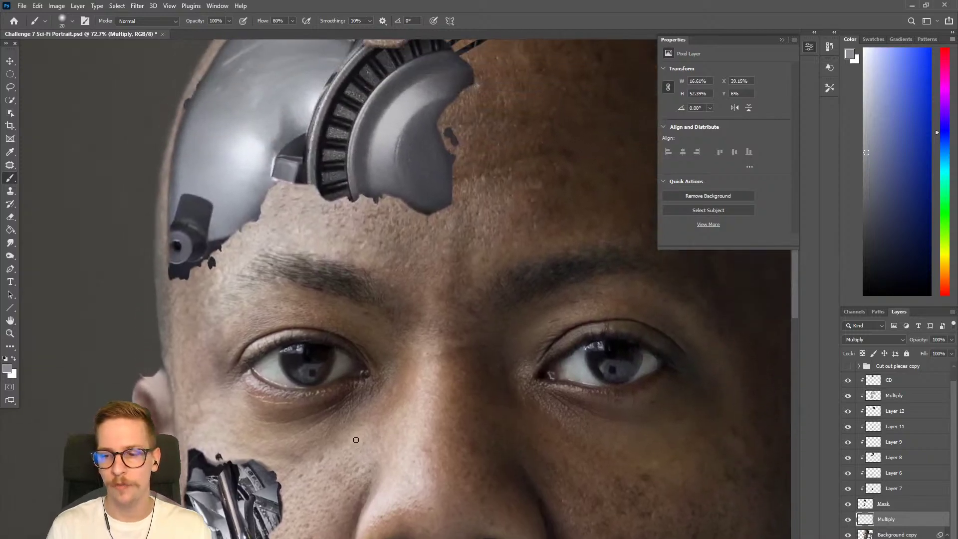
pyautogui.click(80, 5)
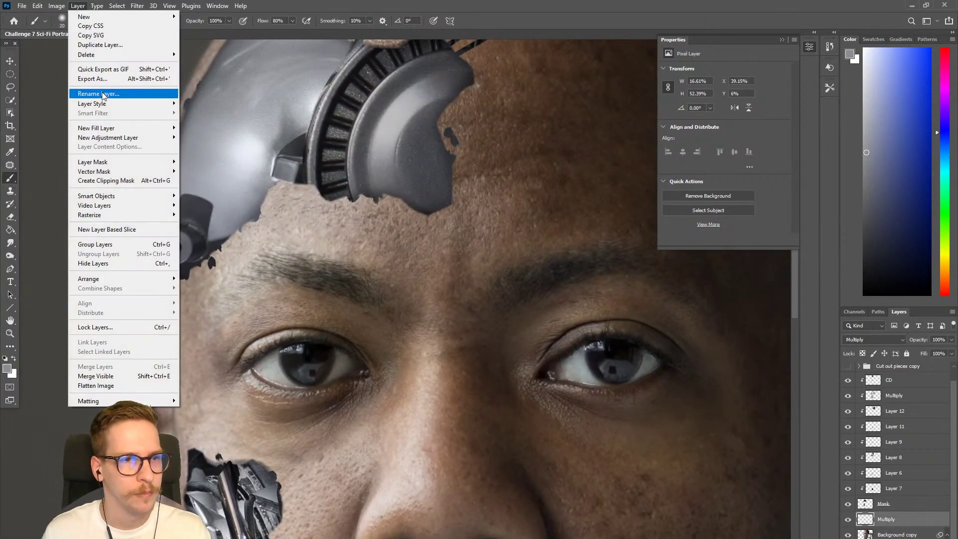
pyautogui.moveTo(111, 140)
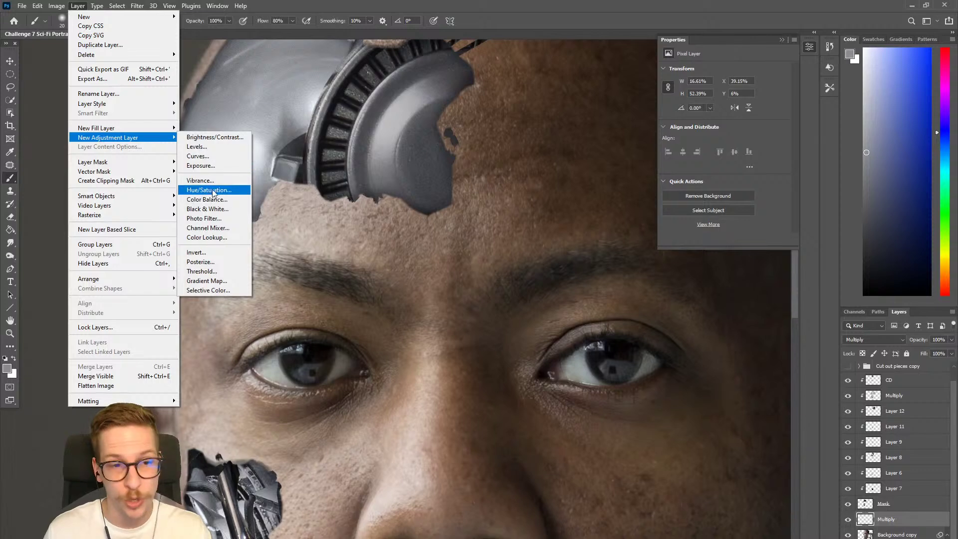
pyautogui.click(212, 166)
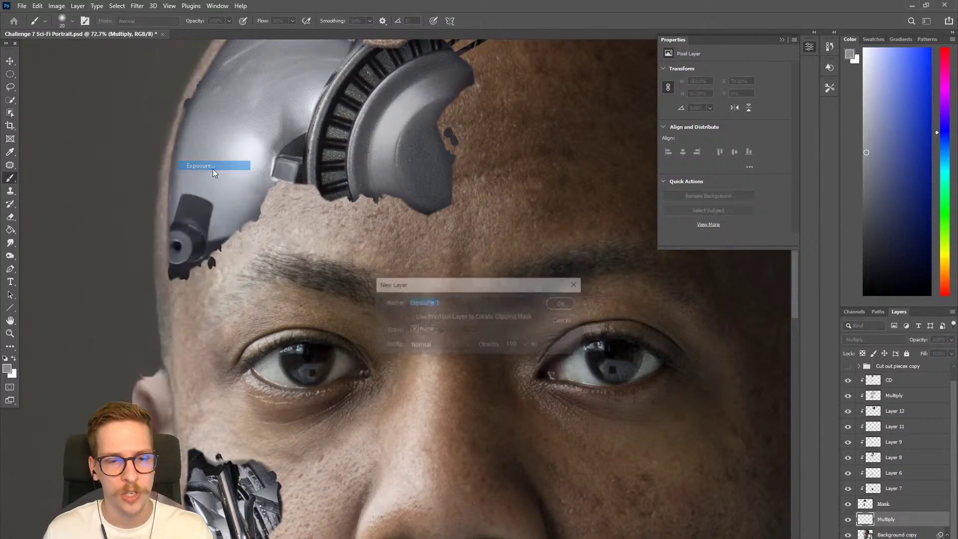
pyautogui.click(562, 303)
pyautogui.moveTo(725, 94); pyautogui.dragTo(731, 96)
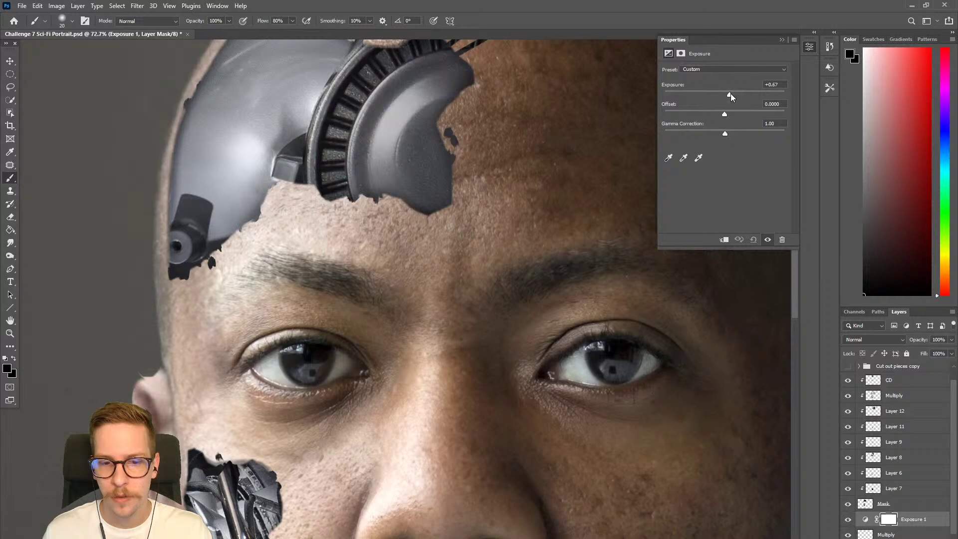
pyautogui.rightClick(920, 522)
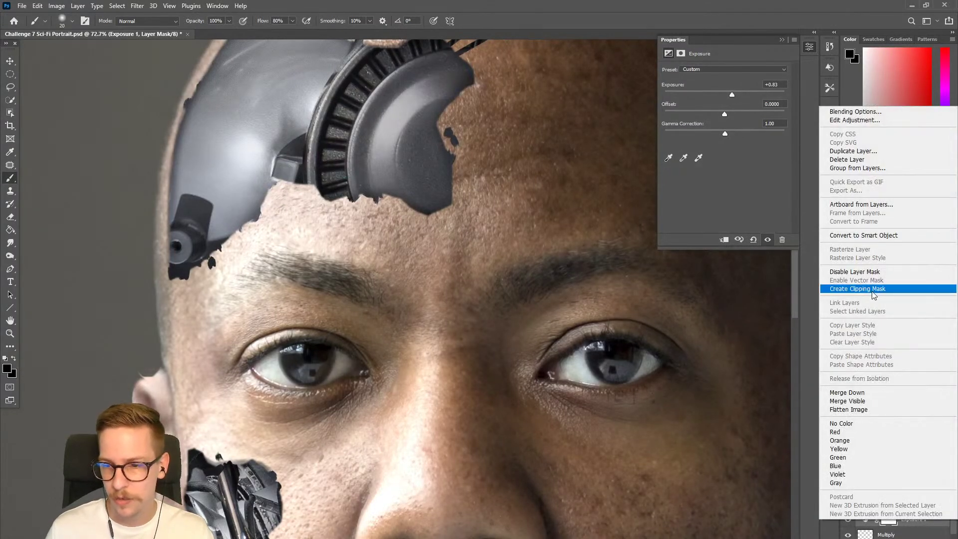
pyautogui.click(908, 526)
# Fill the Exposure 1 layer mask with black, make white the foreground colour and return to the Brush tool.
pyautogui.click(890, 520)
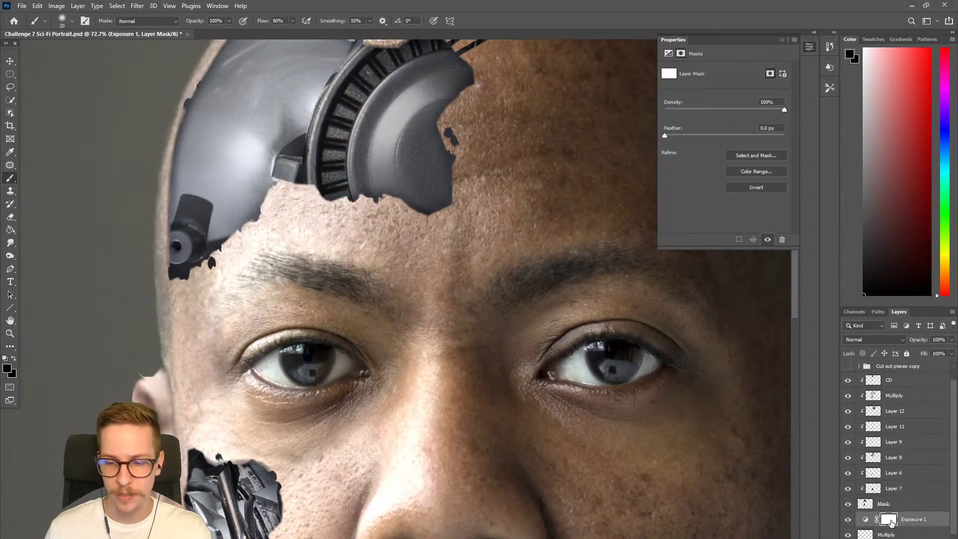
pyautogui.press('g')
pyautogui.click(540, 244)
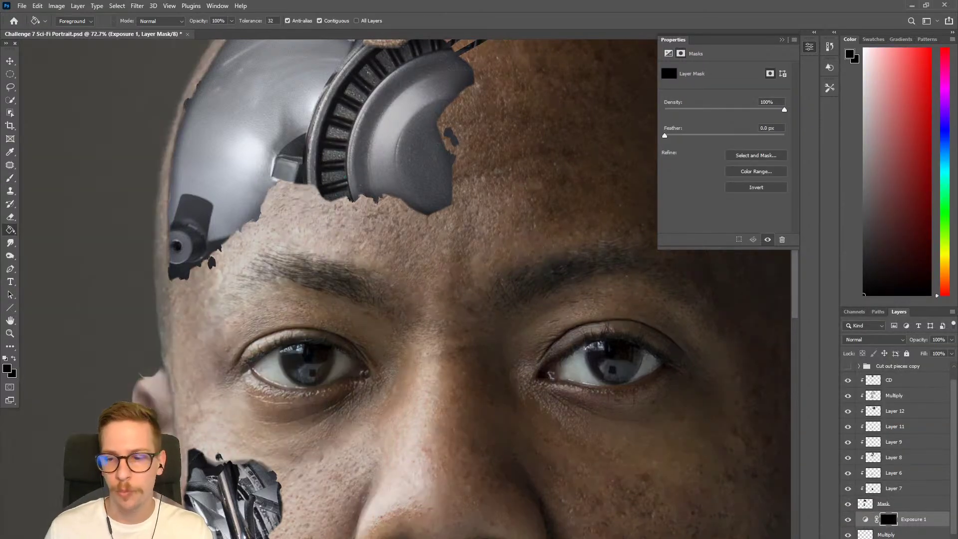
pyautogui.press('x')
pyautogui.press('b')
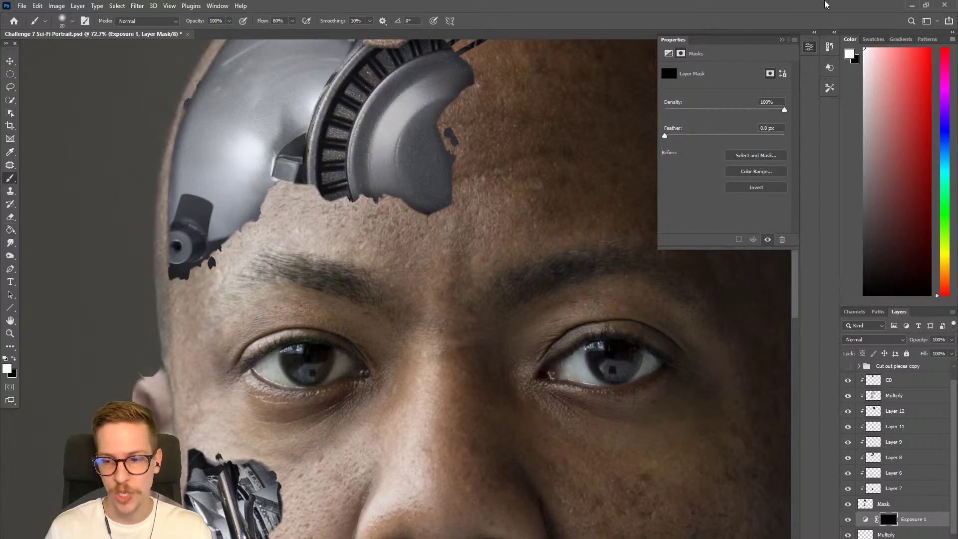
# Paint white on the Exposure 1 mask to lighten the skin along the lower edge of the forehead patch.
pyautogui.moveTo(374, 191); pyautogui.dragTo(361, 263)
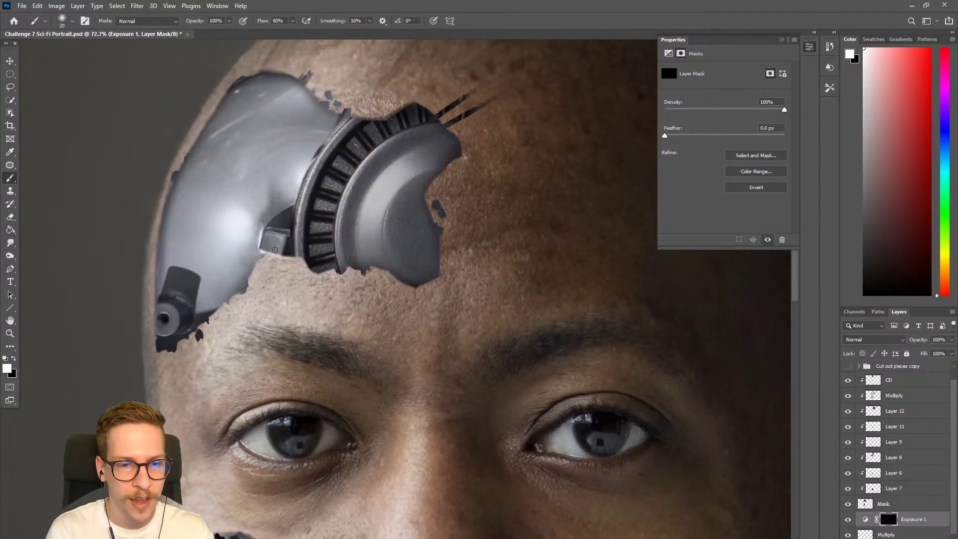
pyautogui.moveTo(288, 255); pyautogui.dragTo(355, 264)
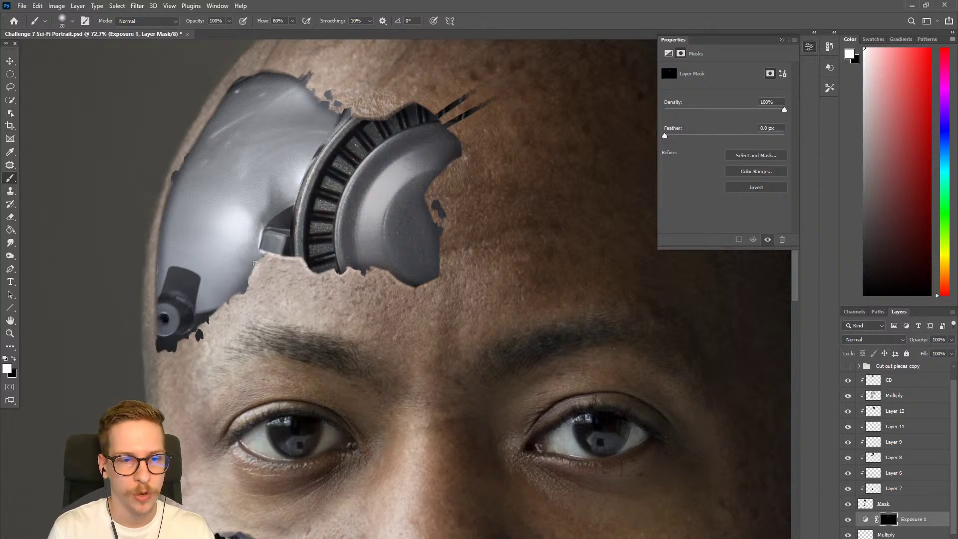
pyautogui.moveTo(256, 263); pyautogui.dragTo(246, 283)
# Paint white on the Exposure 1 mask to highlight the inner and lower edges of the cheek patch.
pyautogui.moveTo(321, 361); pyautogui.dragTo(349, 145)
pyautogui.moveTo(310, 307)
pyautogui.mouseDown()
pyautogui.moveTo(303, 297)
pyautogui.moveTo(321, 202)
pyautogui.mouseUp()
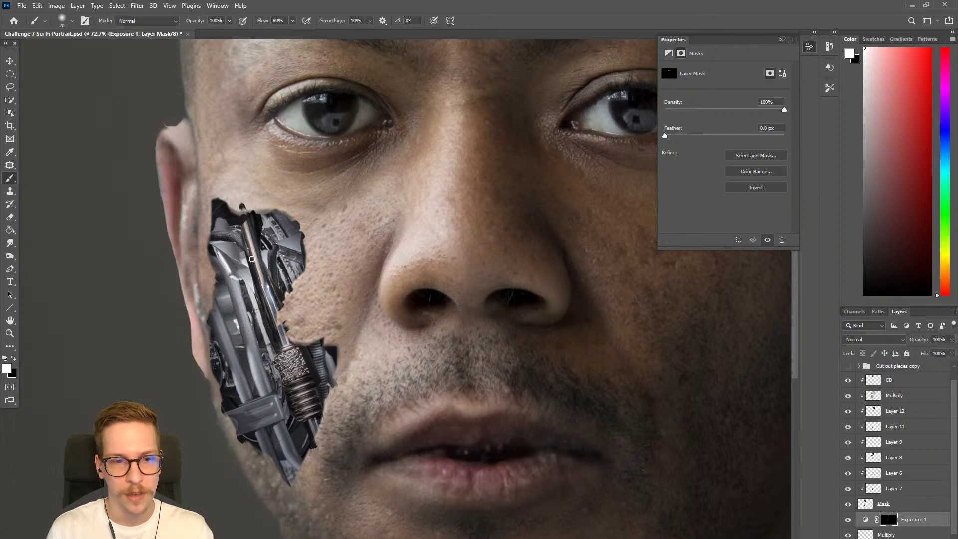
pyautogui.moveTo(297, 278); pyautogui.dragTo(302, 235)
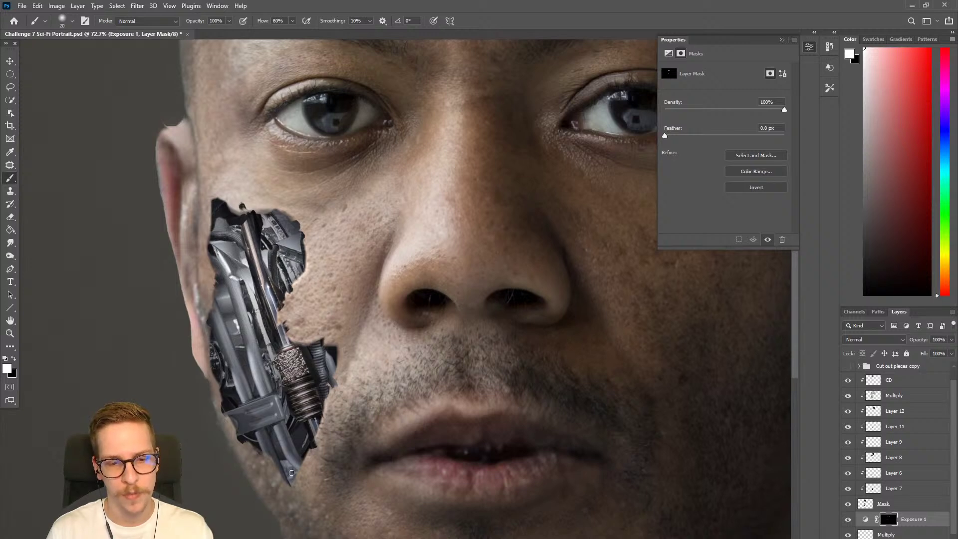
pyautogui.moveTo(292, 472); pyautogui.dragTo(287, 487)
pyautogui.scroll(-6, 308, 445)
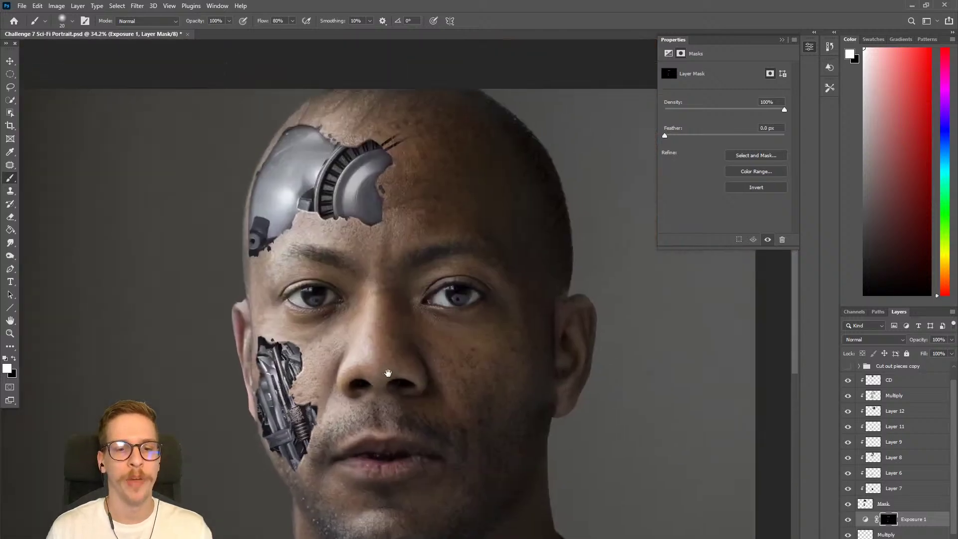
pyautogui.moveTo(439, 306); pyautogui.dragTo(393, 288)
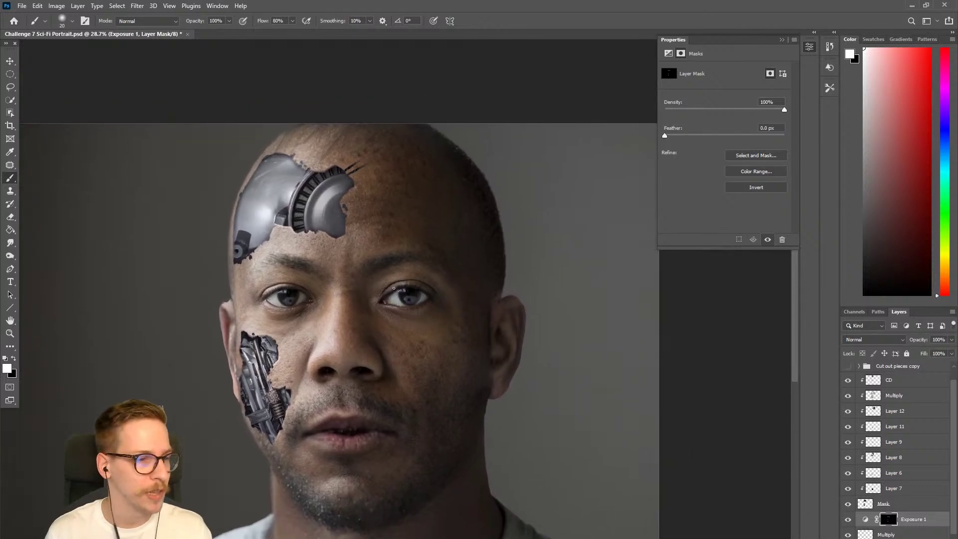
pyautogui.moveTo(553, 439); pyautogui.dragTo(567, 381)
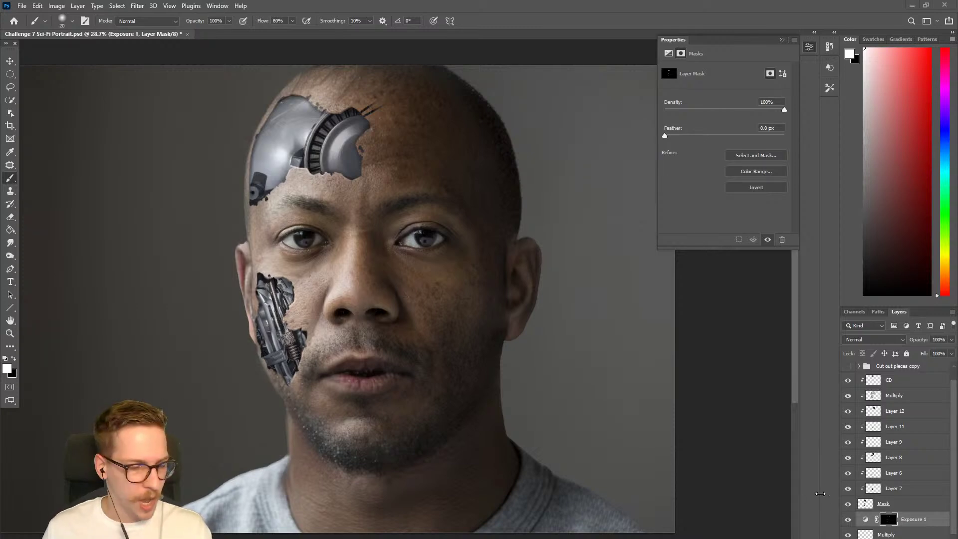
# Add a new layer in Overlay mode above the clipped CD layer.
pyautogui.click(893, 381)
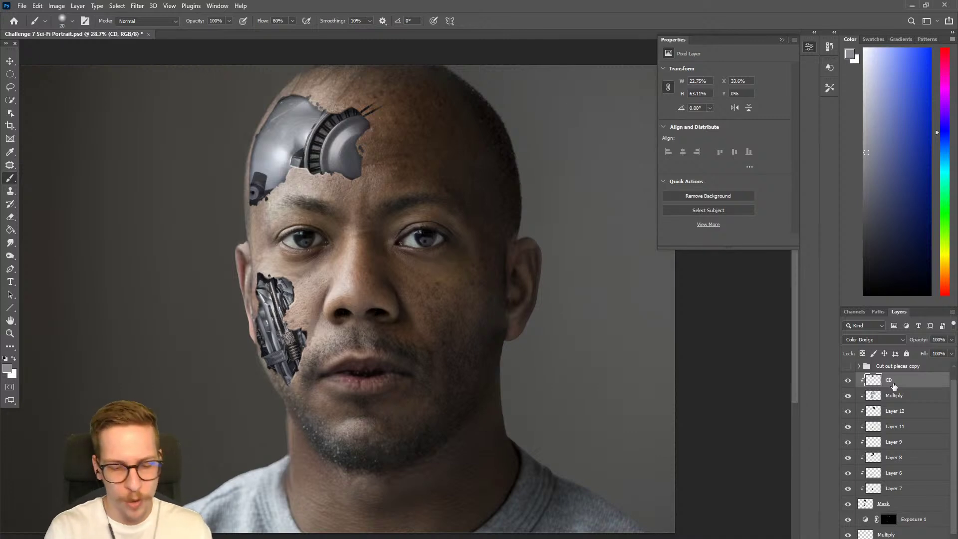
pyautogui.hotkey('ctrl', 'shift', 'n')
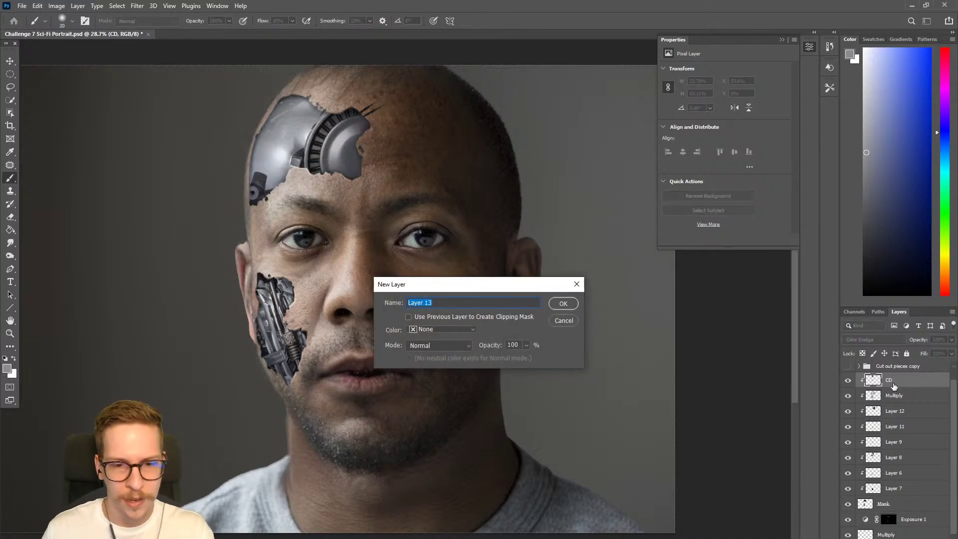
pyautogui.click(454, 346)
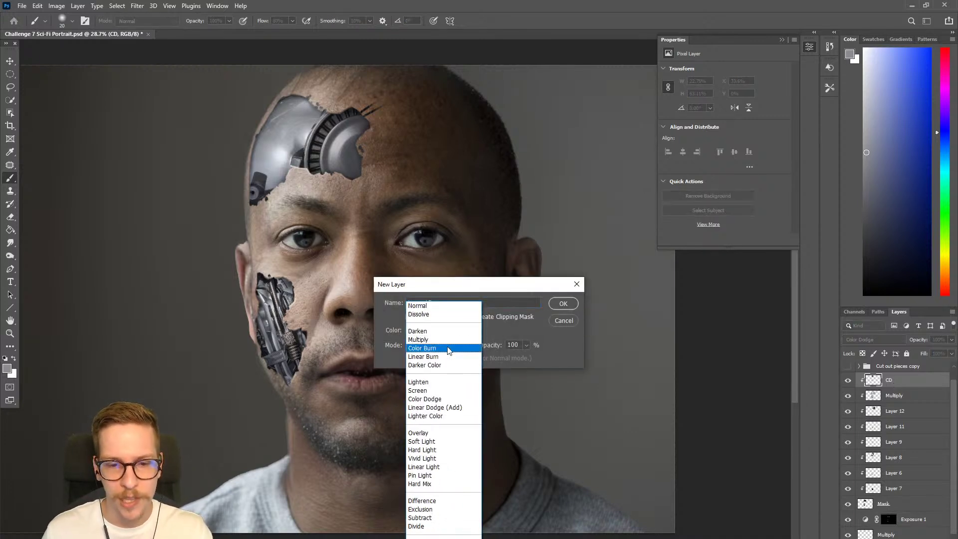
pyautogui.click(430, 433)
pyautogui.click(561, 305)
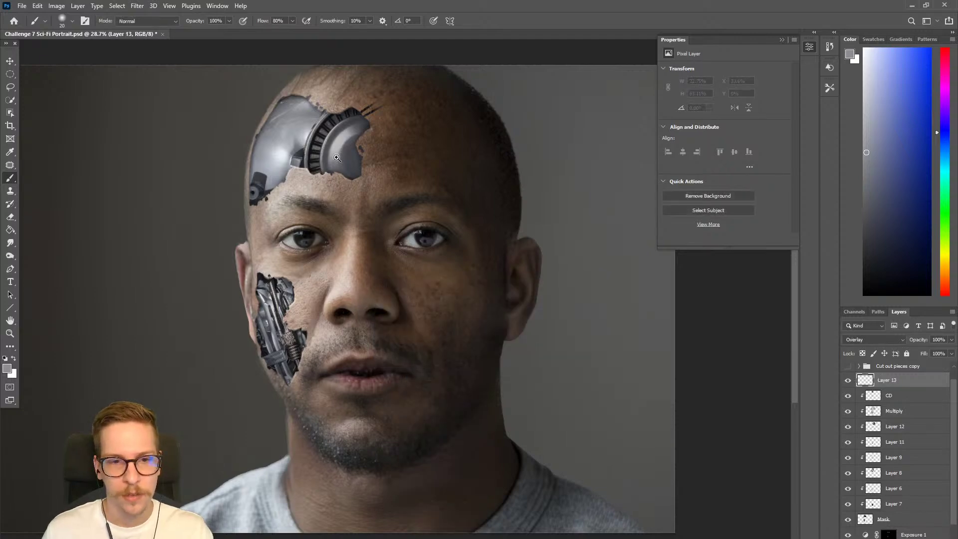
# Make a circular selection around the iris of the eye between the two patches with the Elliptical Marquee tool.
pyautogui.moveTo(337, 154); pyautogui.dragTo(365, 147)
pyautogui.moveTo(306, 264)
pyautogui.mouseDown()
pyautogui.moveTo(350, 223)
pyautogui.moveTo(365, 234)
pyautogui.mouseUp()
pyautogui.click(13, 76)
pyautogui.moveTo(286, 229); pyautogui.dragTo(384, 327)
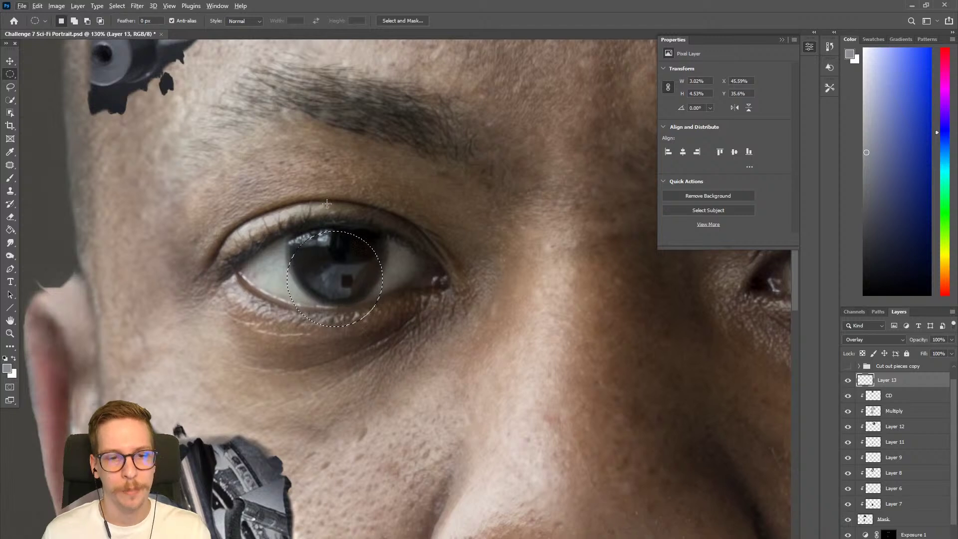
pyautogui.hotkey('ctrl', 'd')
pyautogui.rightClick(8, 76)
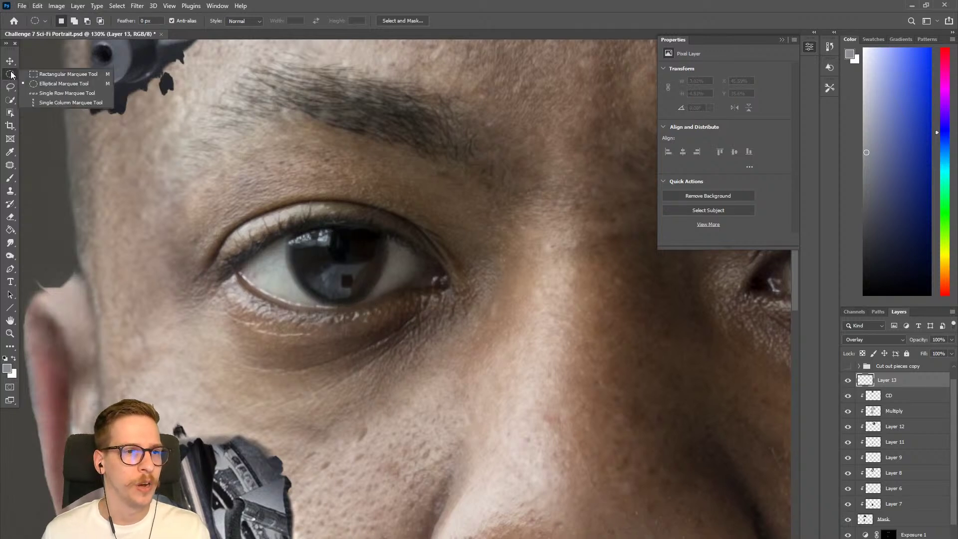
pyautogui.click(63, 83)
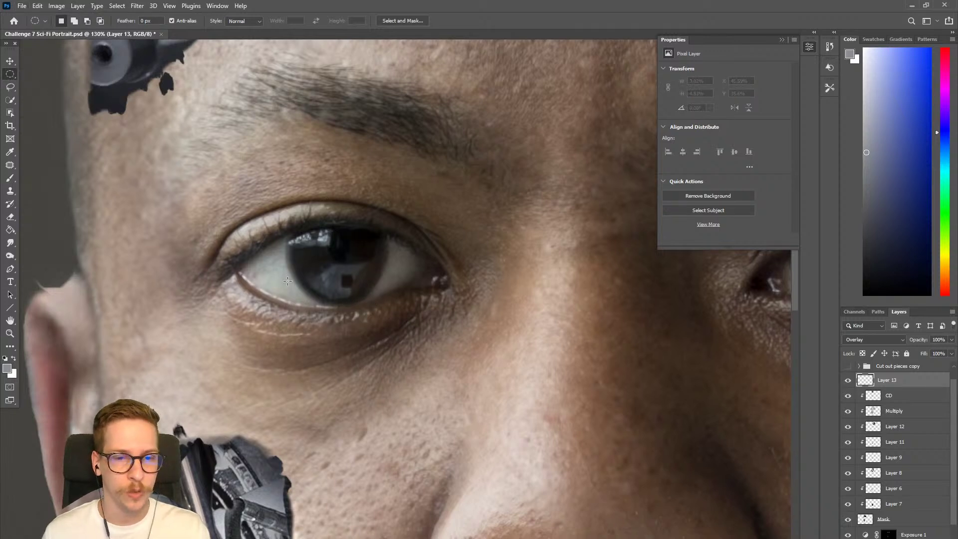
pyautogui.moveTo(287, 226); pyautogui.dragTo(386, 354)
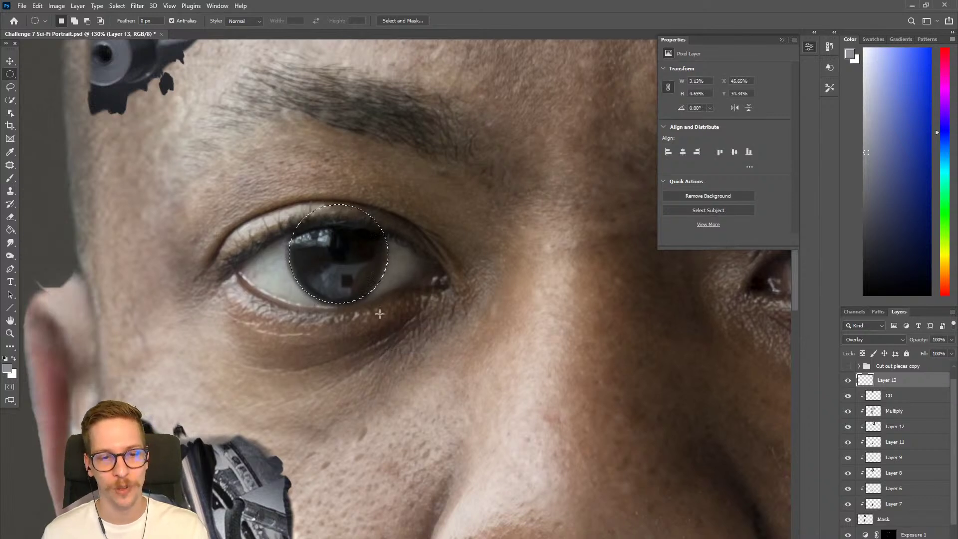
# Fill the iris selection with a strong red on the Overlay layer using the Paint Bucket.
pyautogui.press('g')
pyautogui.click(946, 290)
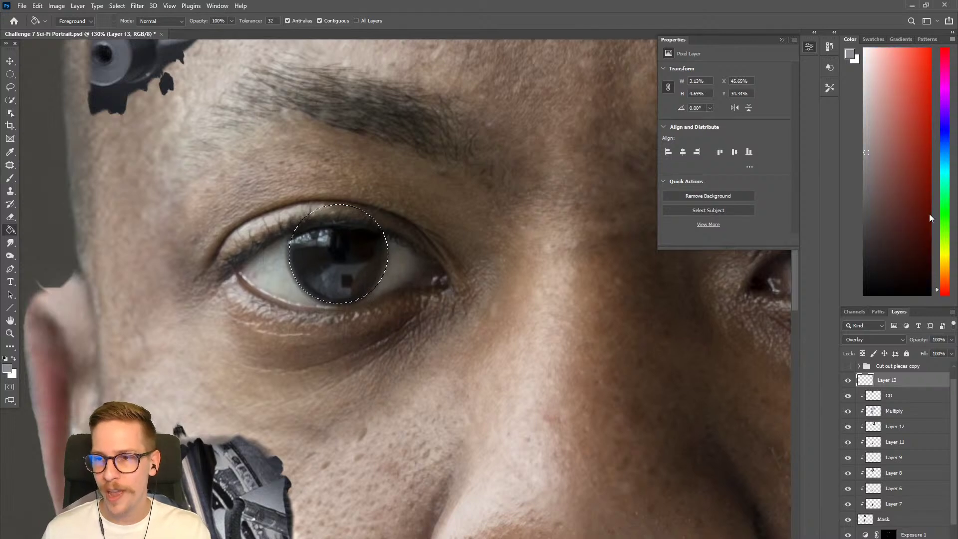
pyautogui.click(931, 113)
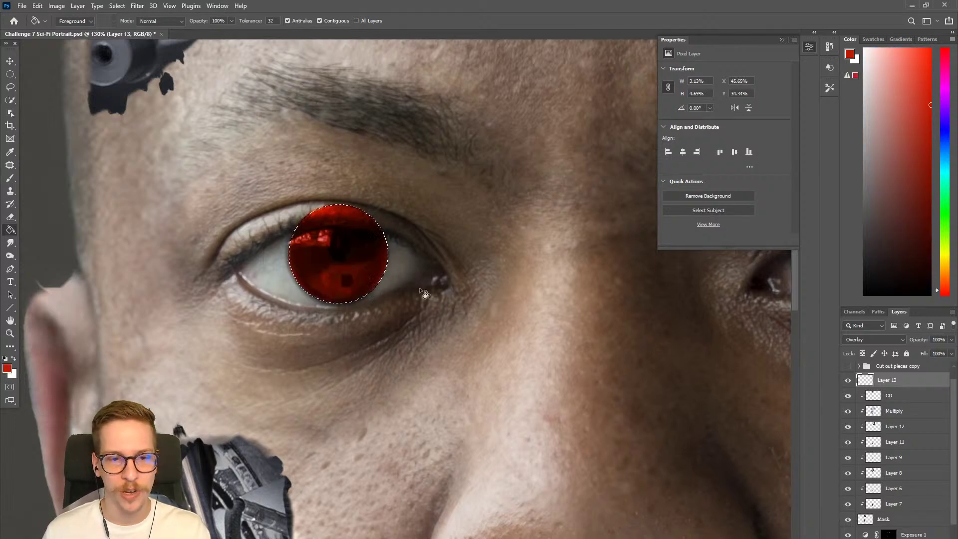
# Lasso the part of the red fill that overlaps the upper eyelid, delete it and clear the selection.
pyautogui.scroll(-3, 424, 294)
pyautogui.scroll(5, 424, 295)
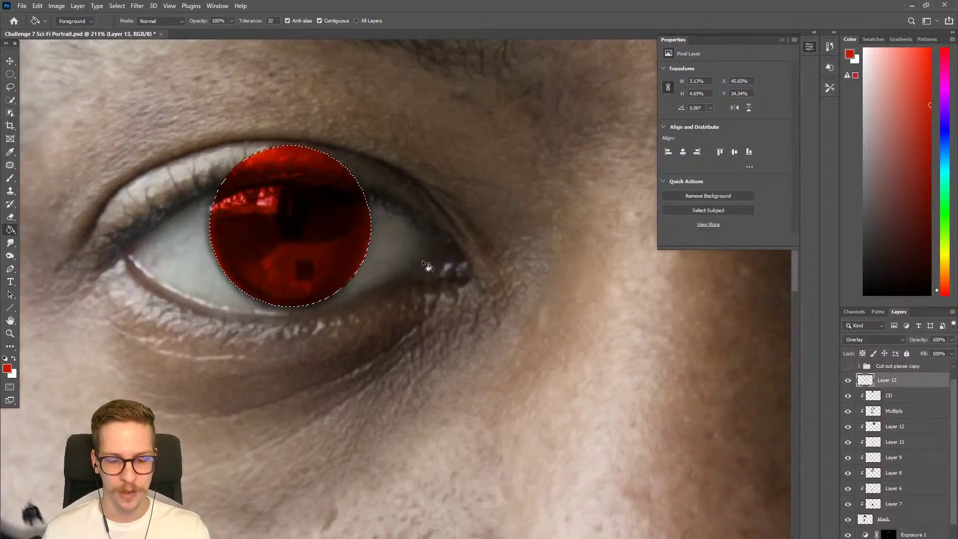
pyautogui.press('l')
pyautogui.hotkey('ctrl', 'd')
pyautogui.moveTo(215, 190)
pyautogui.mouseDown()
pyautogui.moveTo(374, 185)
pyautogui.moveTo(241, 105)
pyautogui.moveTo(193, 136)
pyautogui.mouseUp()
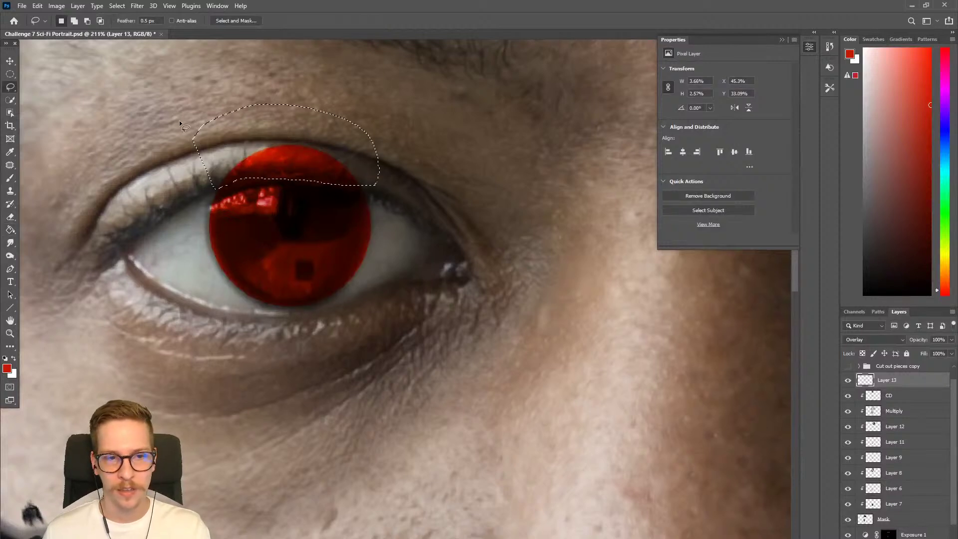
pyautogui.press('Delete')
pyautogui.hotkey('ctrl', 'd')
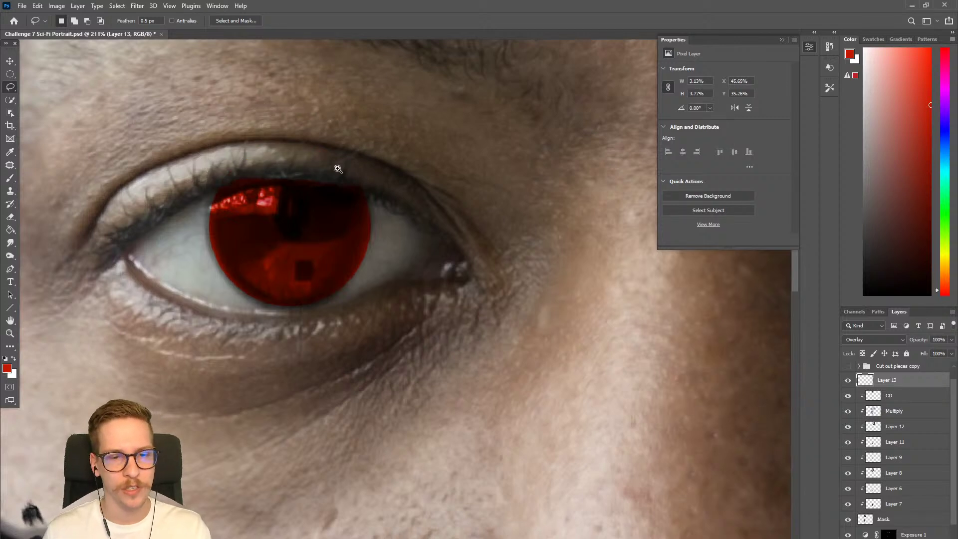
# Add a new layer named CD in Color Dodge mode above the red eye layer.
pyautogui.moveTo(337, 168); pyautogui.dragTo(242, 175)
pyautogui.moveTo(329, 232); pyautogui.dragTo(366, 218)
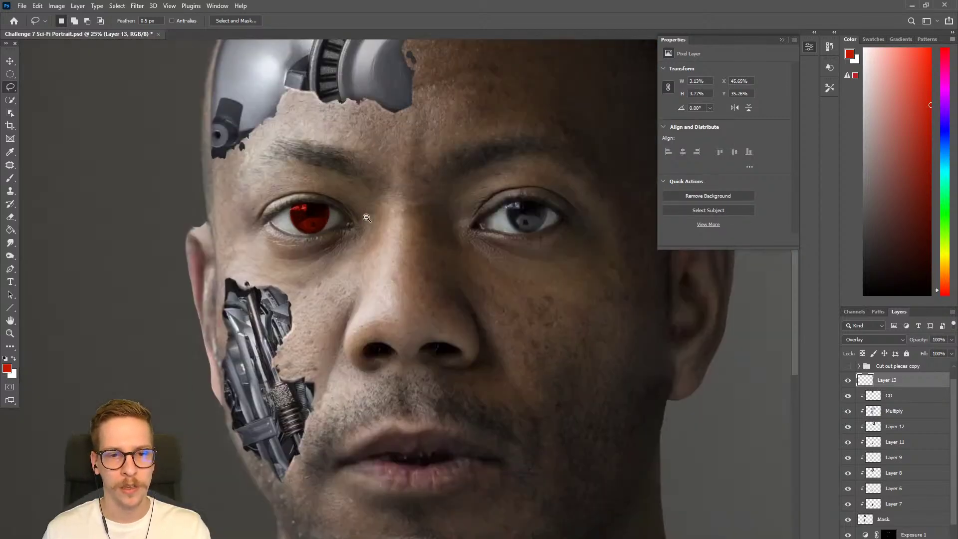
pyautogui.hotkey('ctrl', 'shift', 'n')
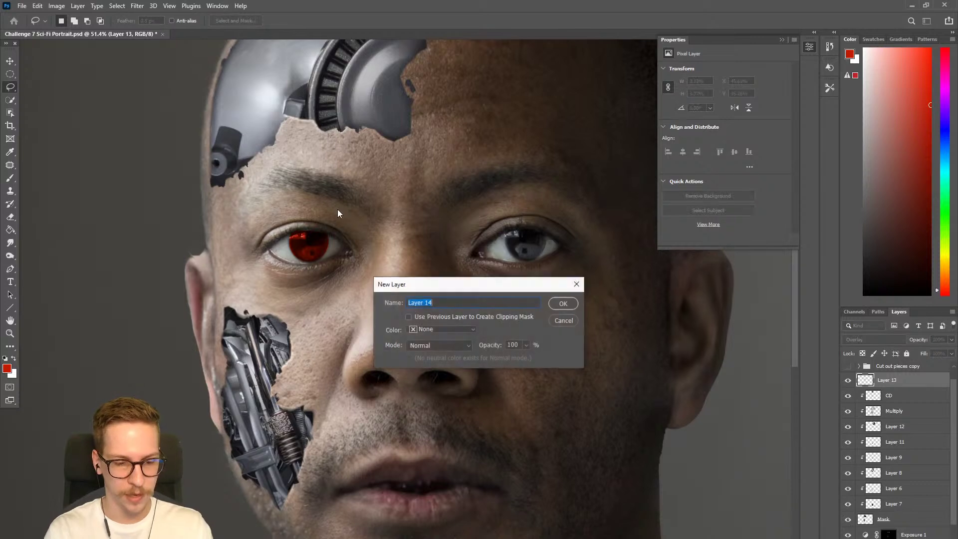
pyautogui.write('CD')
pyautogui.click(426, 345)
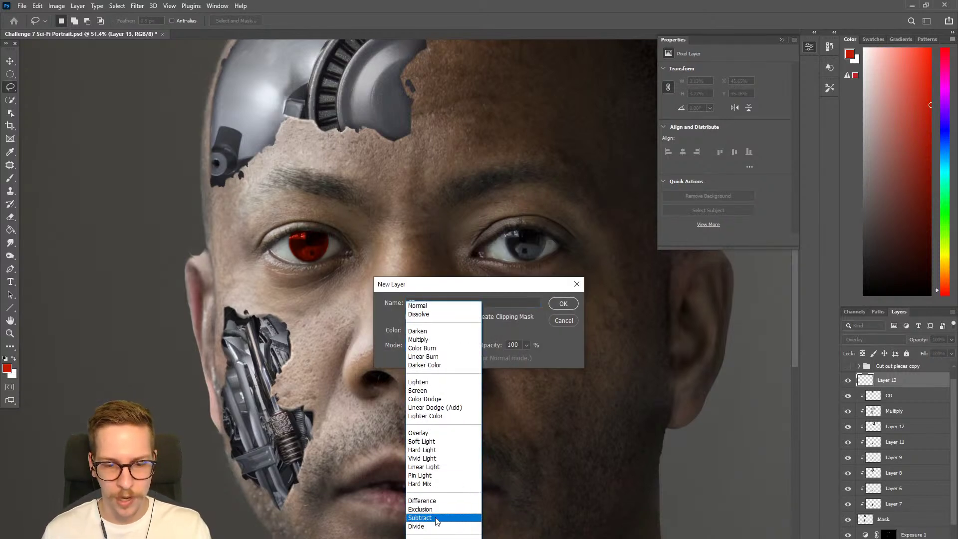
pyautogui.click(440, 399)
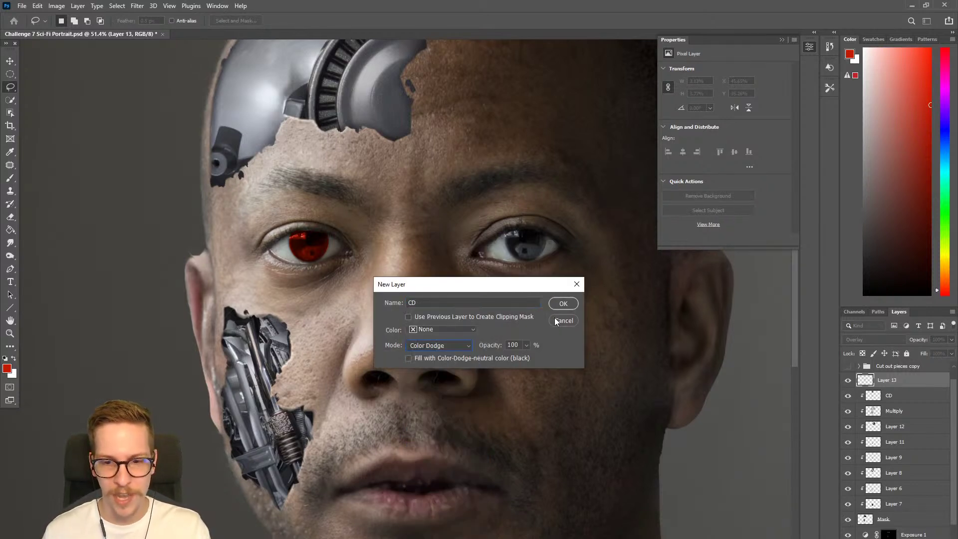
pyautogui.press('Return')
# Dab a red glow onto the centre of the red iris with a soft 60-pixel brush on the new CD layer.
pyautogui.press('b')
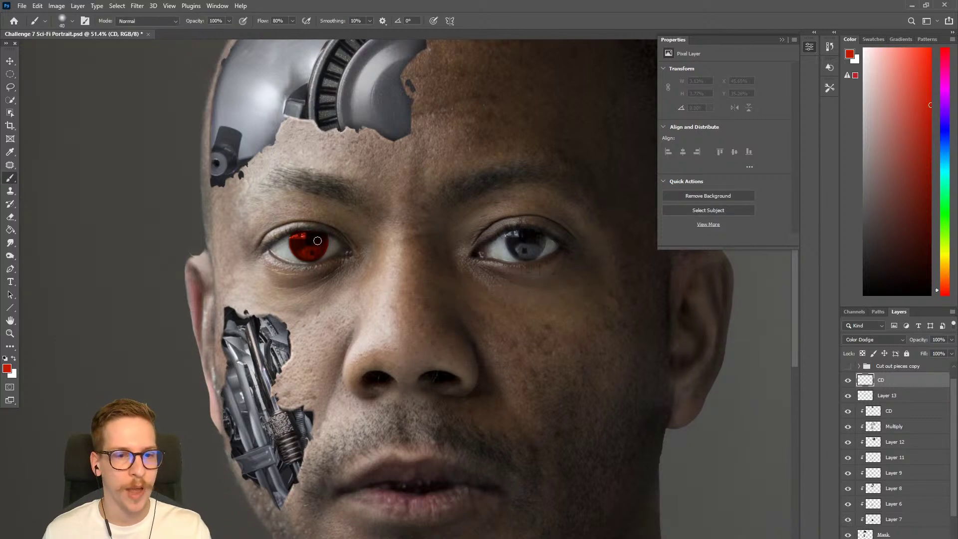
pyautogui.press(']')
pyautogui.press(']')
pyautogui.press(']')
pyautogui.press(']')
pyautogui.click(309, 245)
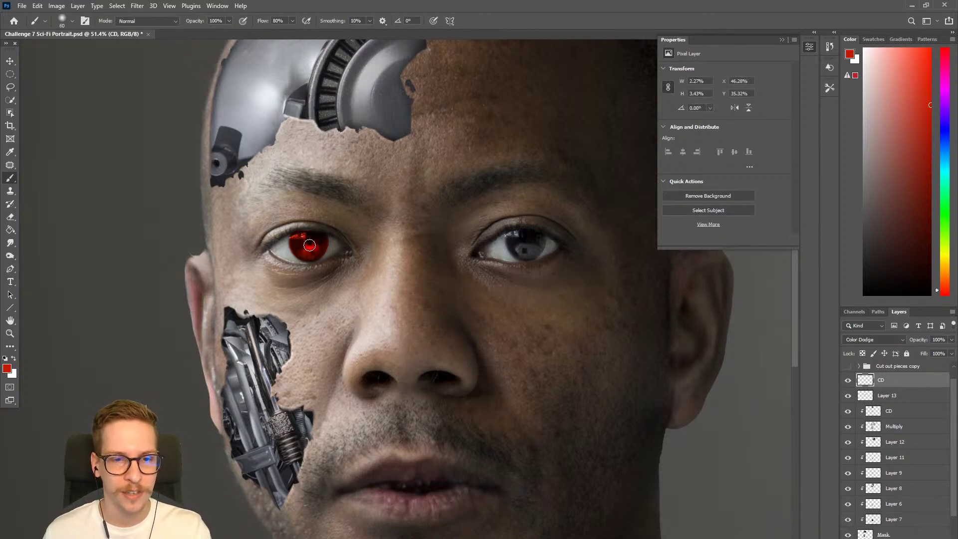
# Pick a brighter red, intensify the glow in the iris, and reduce the brush size for a smaller highlight.
pyautogui.moveTo(926, 97); pyautogui.dragTo(919, 48)
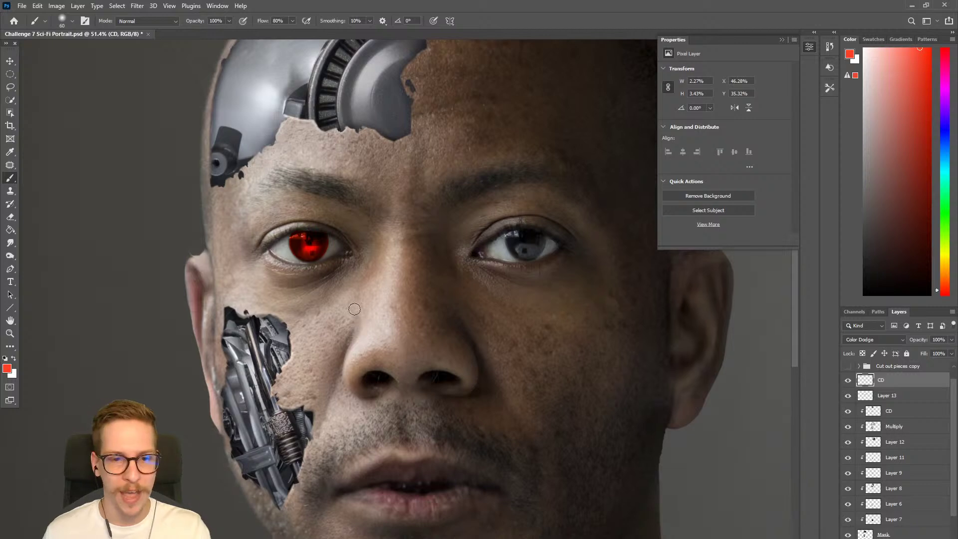
pyautogui.press('[')
pyautogui.press('[')
pyautogui.press('[')
pyautogui.press('[')
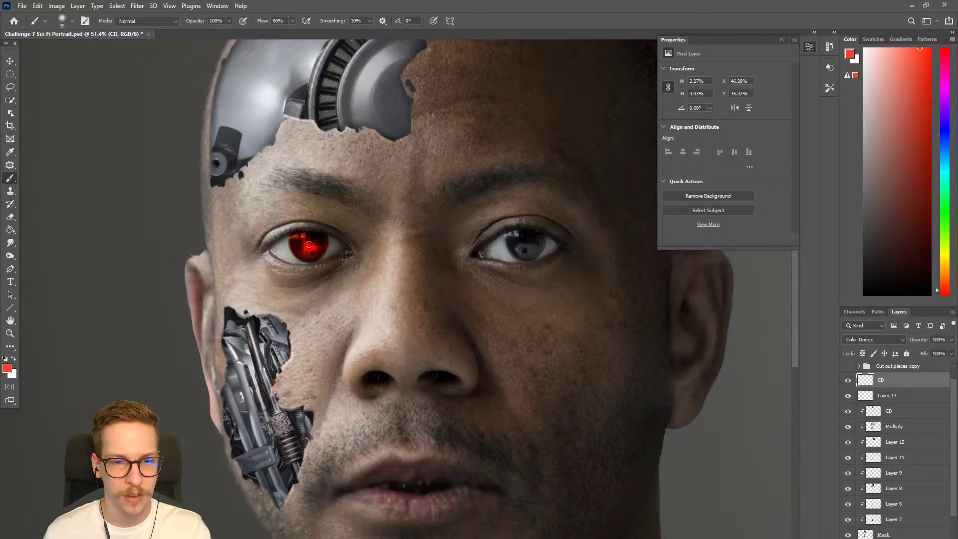
# Choose increasingly pale pinks and dab small bright highlights into the centre of the red iris.
pyautogui.click(878, 48)
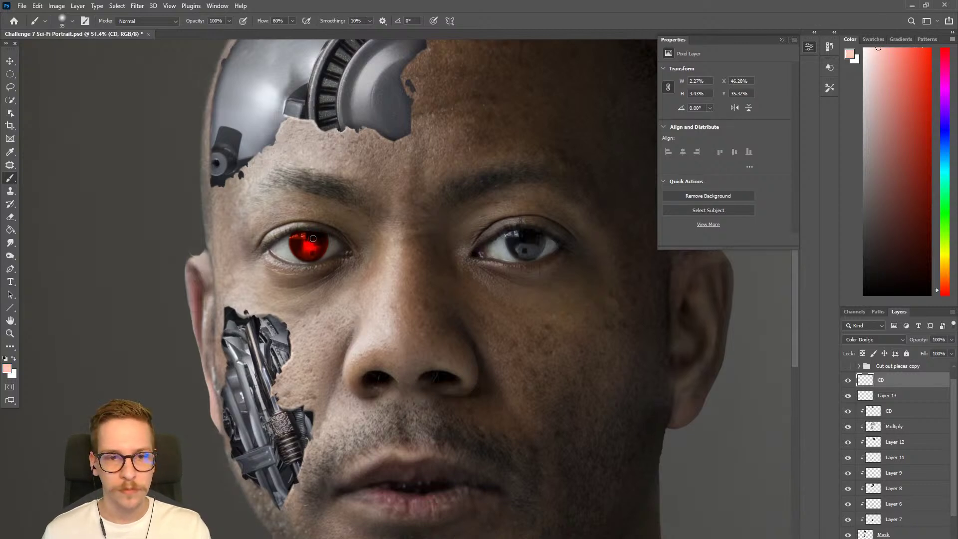
pyautogui.press(']')
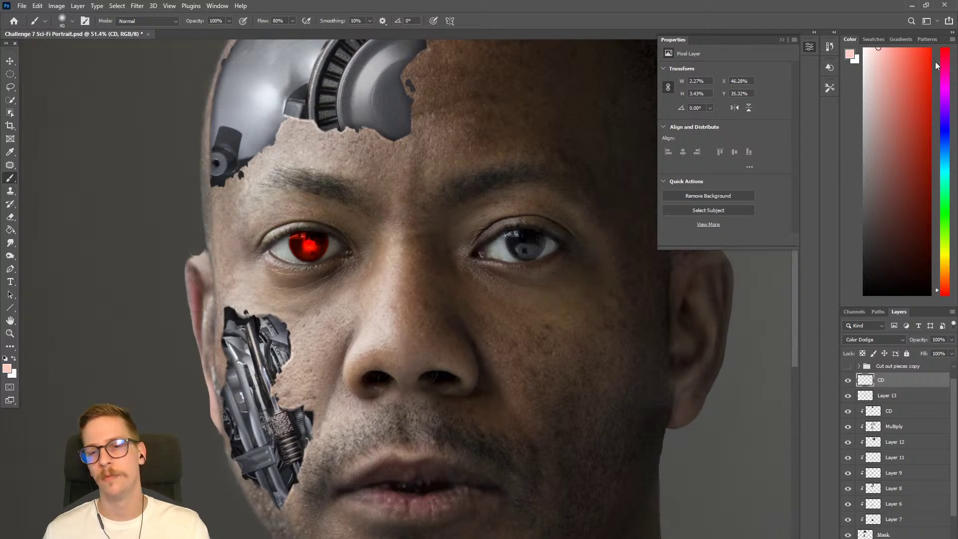
pyautogui.click(874, 48)
pyautogui.press('[')
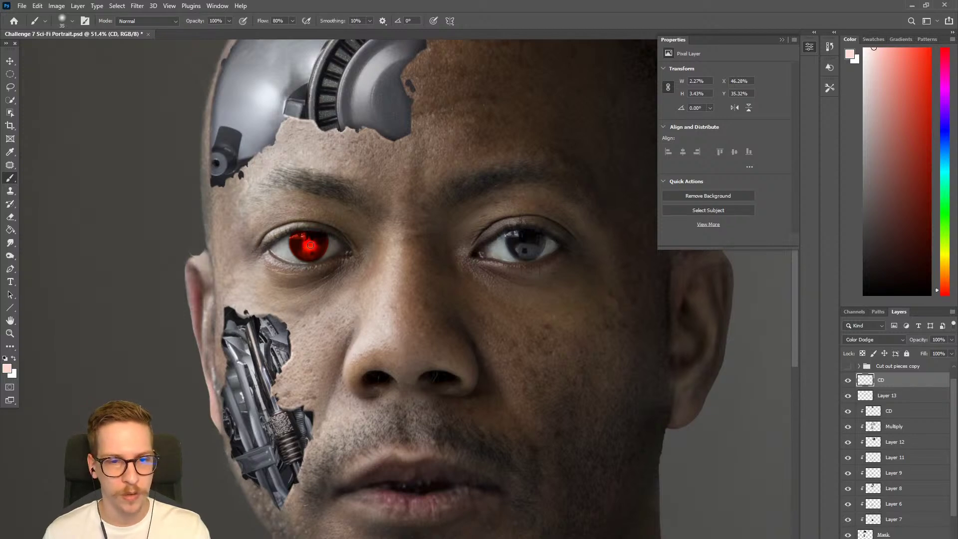
# Add a Color Lookup adjustment layer above the Color Dodge eye glow layer.
pyautogui.moveTo(432, 289)
pyautogui.mouseDown()
pyautogui.moveTo(396, 315)
pyautogui.moveTo(402, 303)
pyautogui.moveTo(495, 325)
pyautogui.mouseUp()
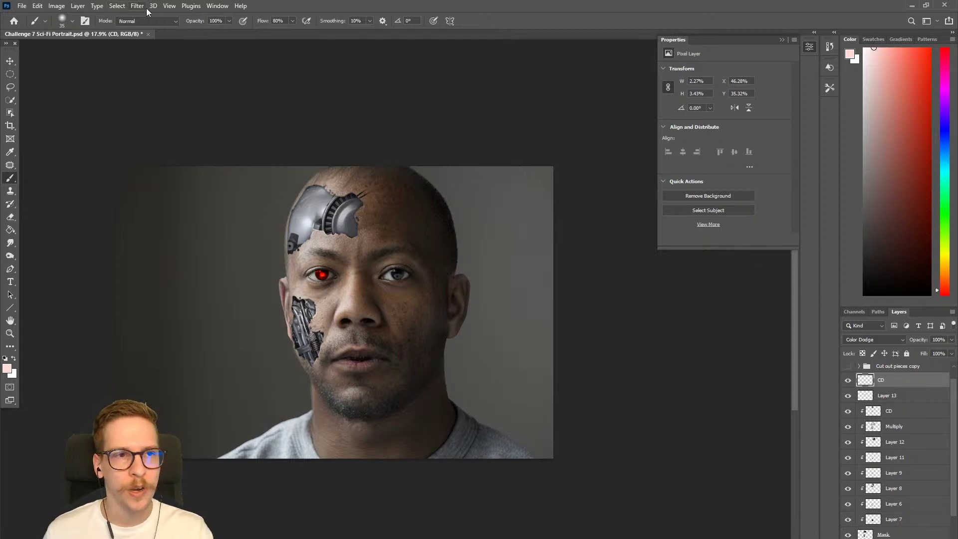
pyautogui.click(57, 6)
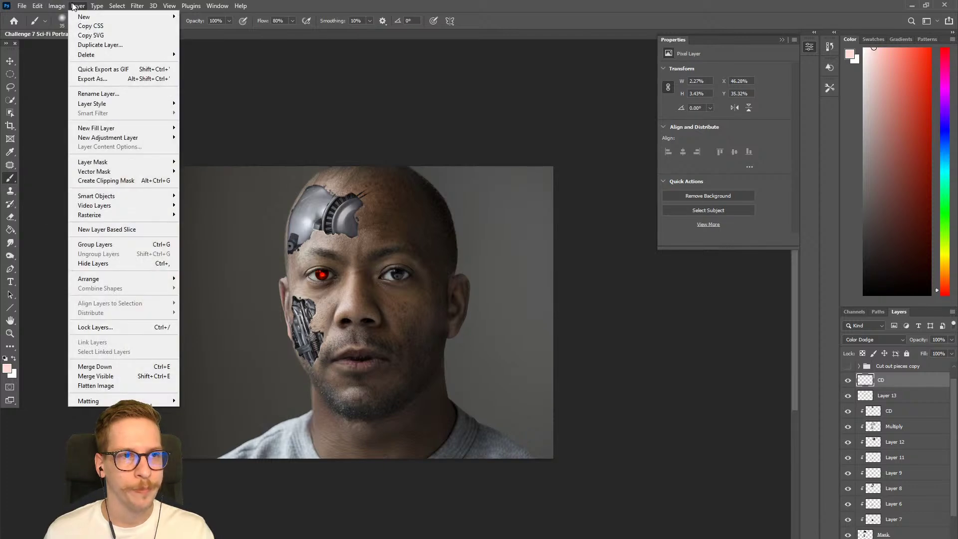
pyautogui.moveTo(160, 138)
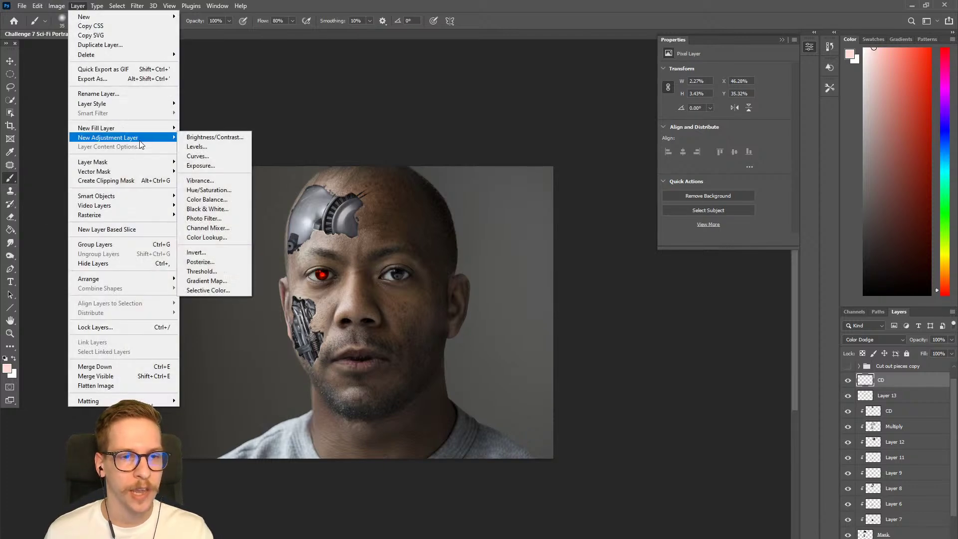
pyautogui.click(218, 241)
pyautogui.click(572, 303)
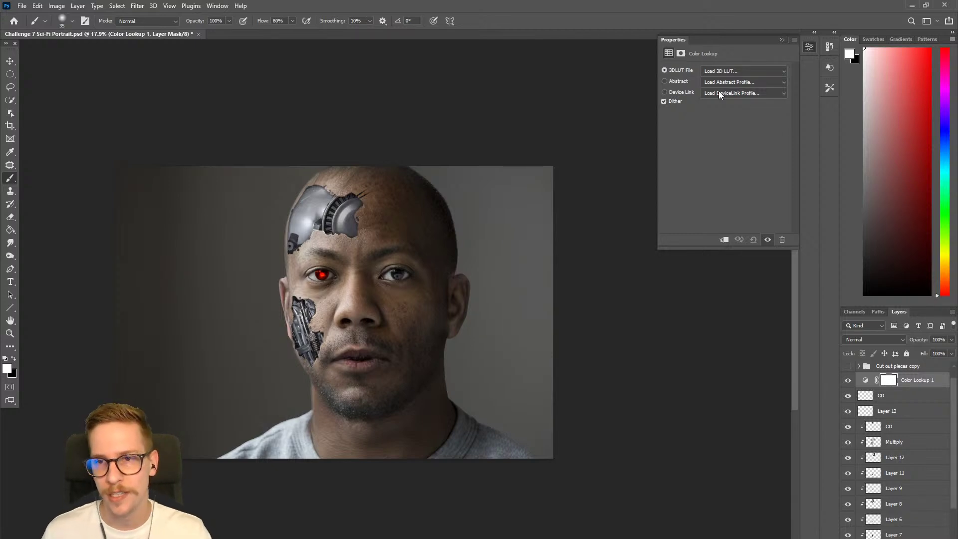
# Try successive 3D LUT presets on the Color Lookup adjustment layer and settle on HorrorBlue.3DL.
pyautogui.click(728, 71)
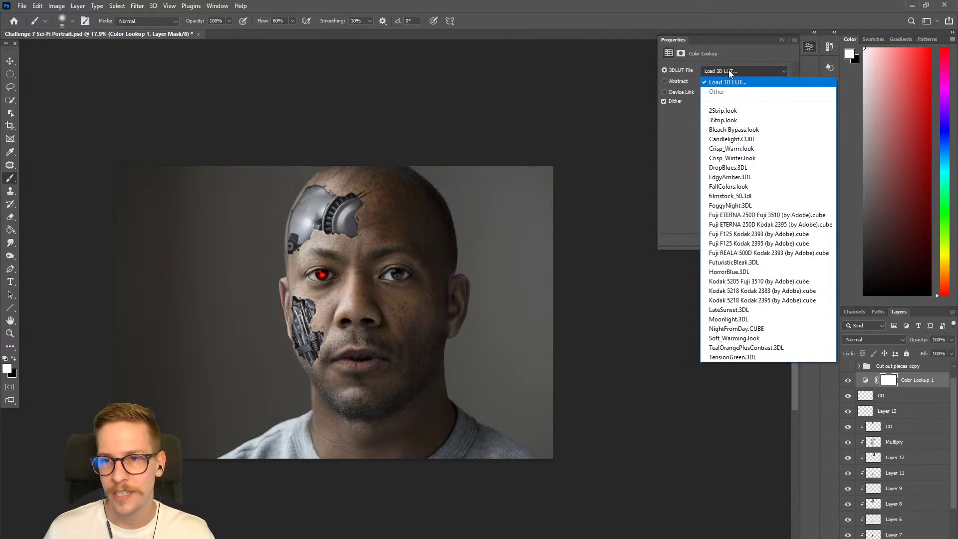
pyautogui.click(731, 114)
pyautogui.press('Down')
pyautogui.press('Down')
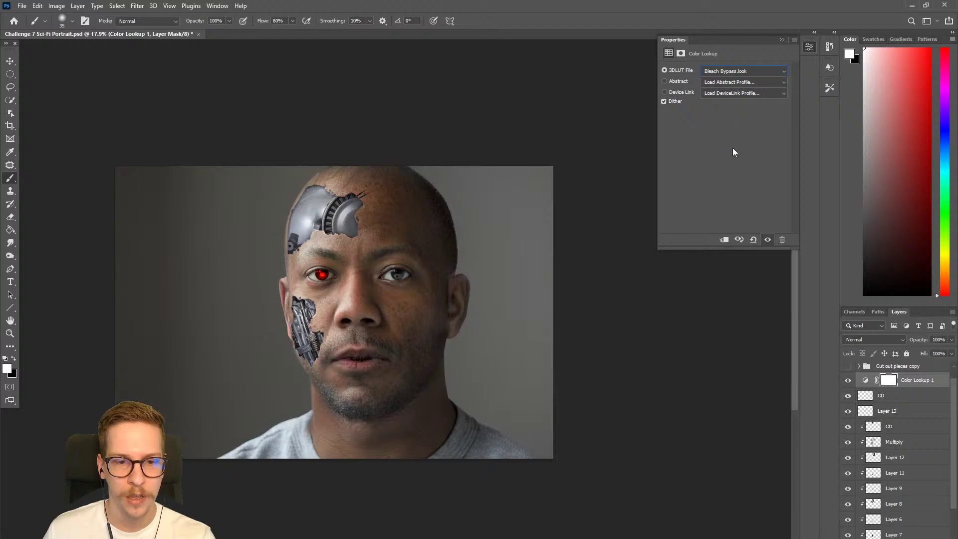
pyautogui.press('Down')
pyautogui.press('Down')
pyautogui.press('Down')
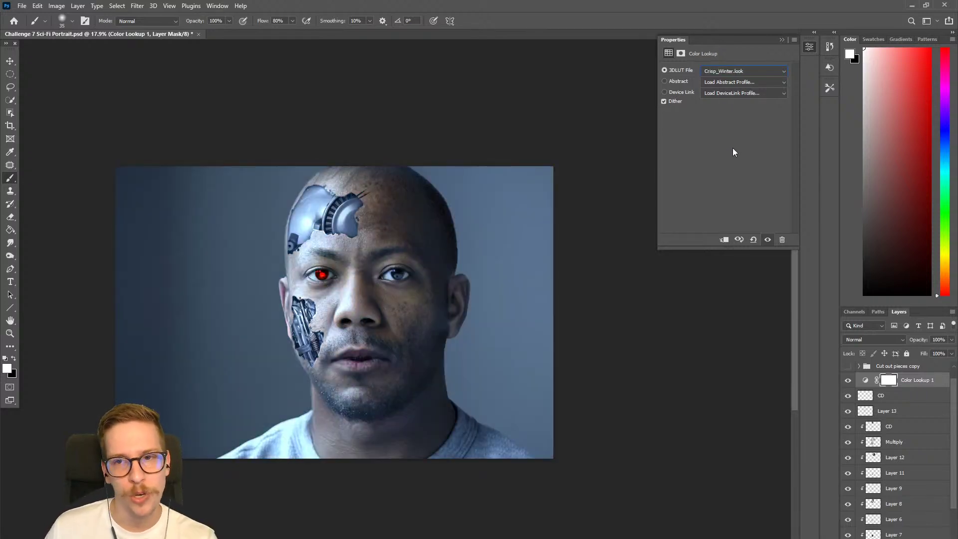
pyautogui.press('Down')
pyautogui.press('Down')
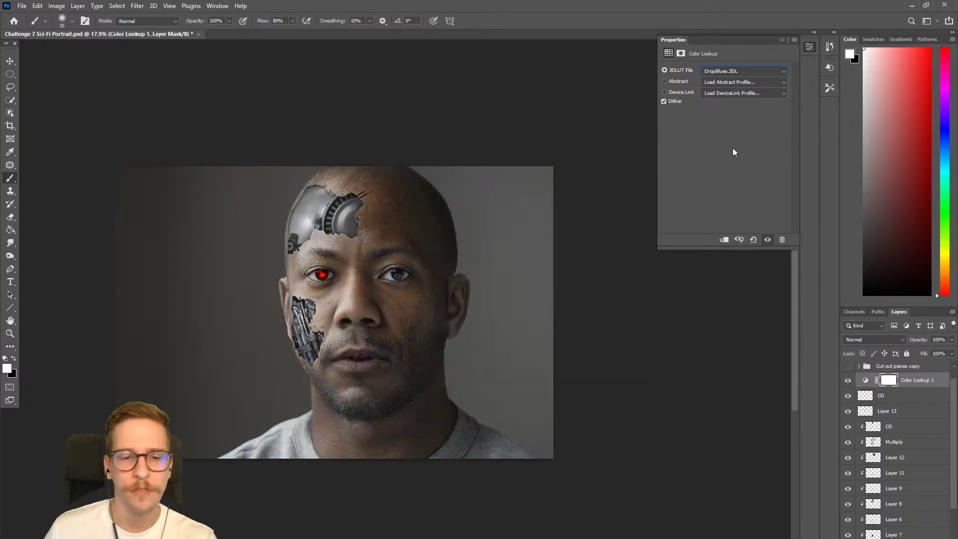
pyautogui.press('Down')
pyautogui.press('Down')
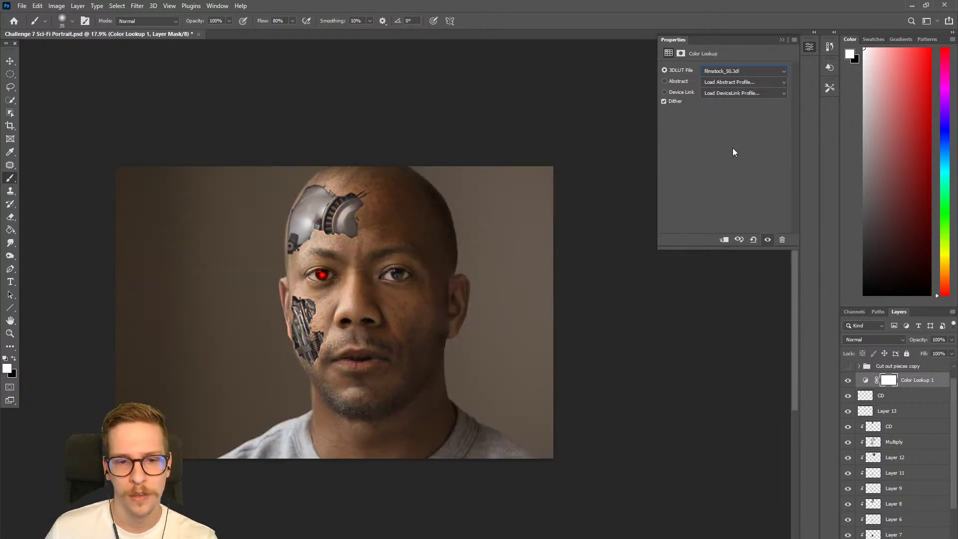
pyautogui.press('Down')
pyautogui.press('Down')
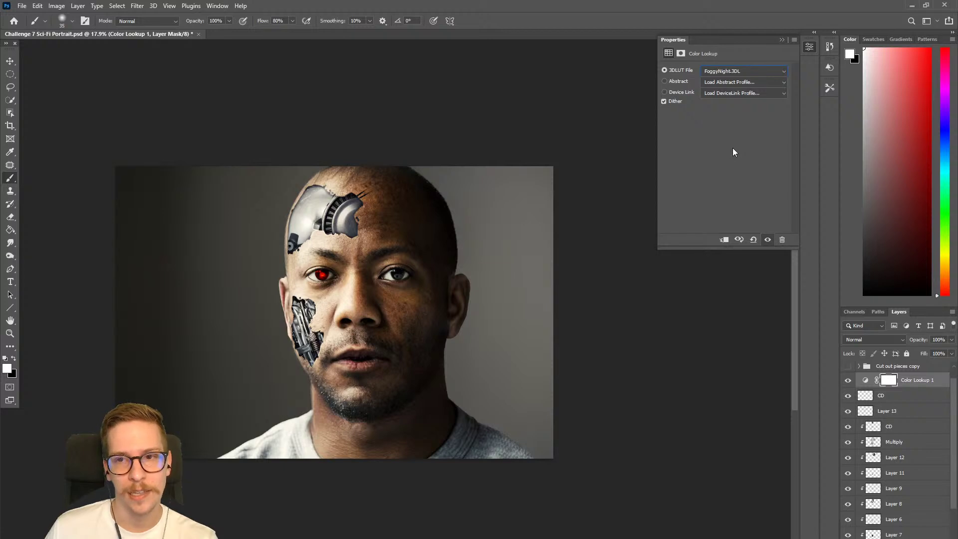
pyautogui.press('Down')
pyautogui.press('Down')
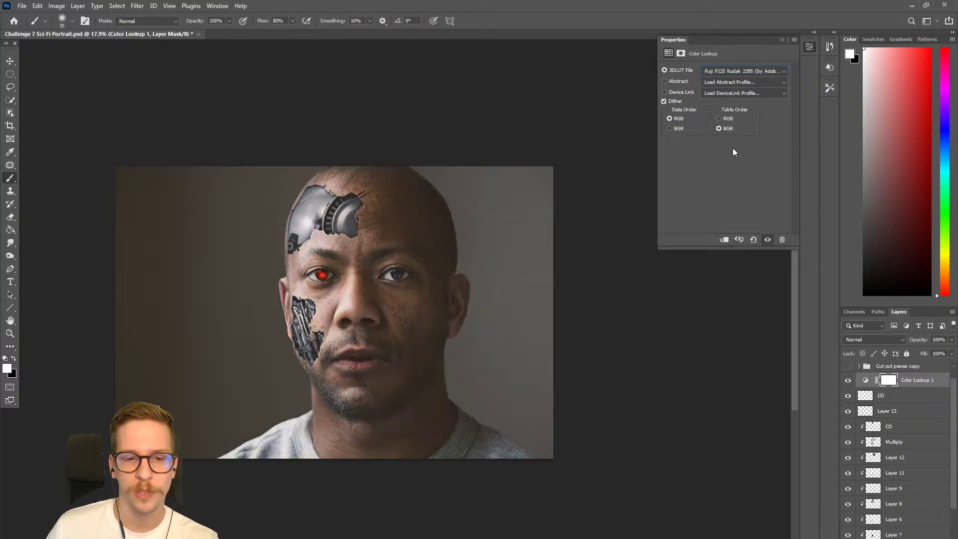
pyautogui.press('Down')
pyautogui.press('Down')
pyautogui.press('Down')
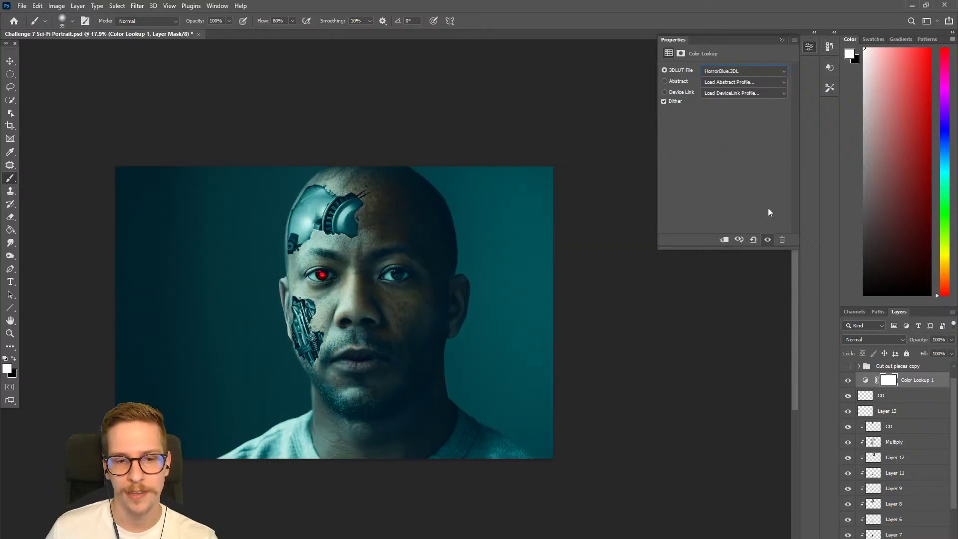
# Lower the Color Lookup layer's opacity to 38% and compare the portrait with and without the grade.
pyautogui.click(903, 380)
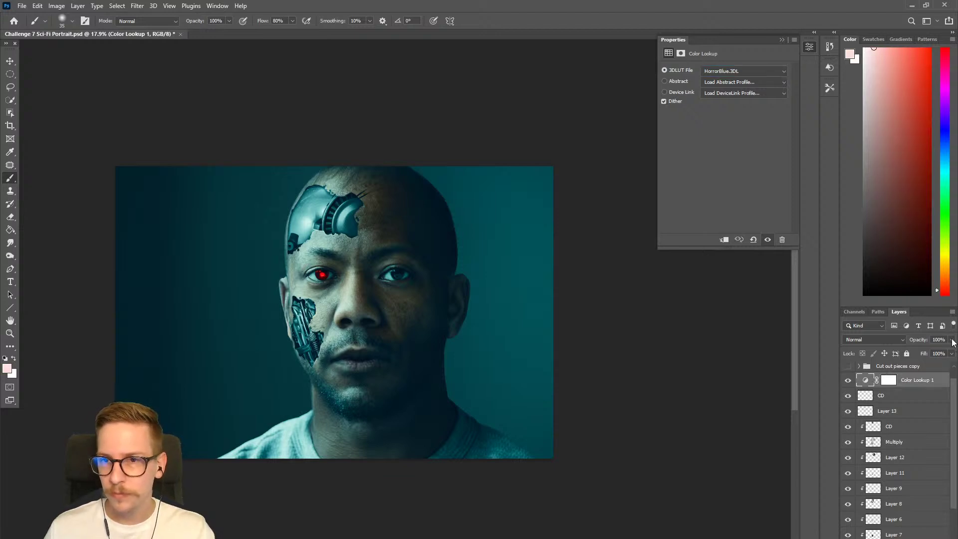
pyautogui.click(952, 339)
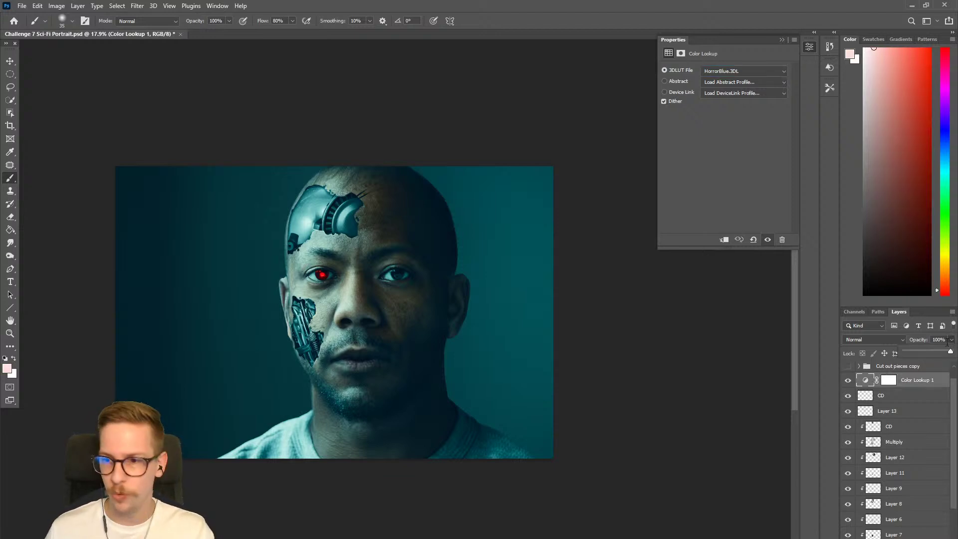
pyautogui.moveTo(944, 352); pyautogui.dragTo(934, 355)
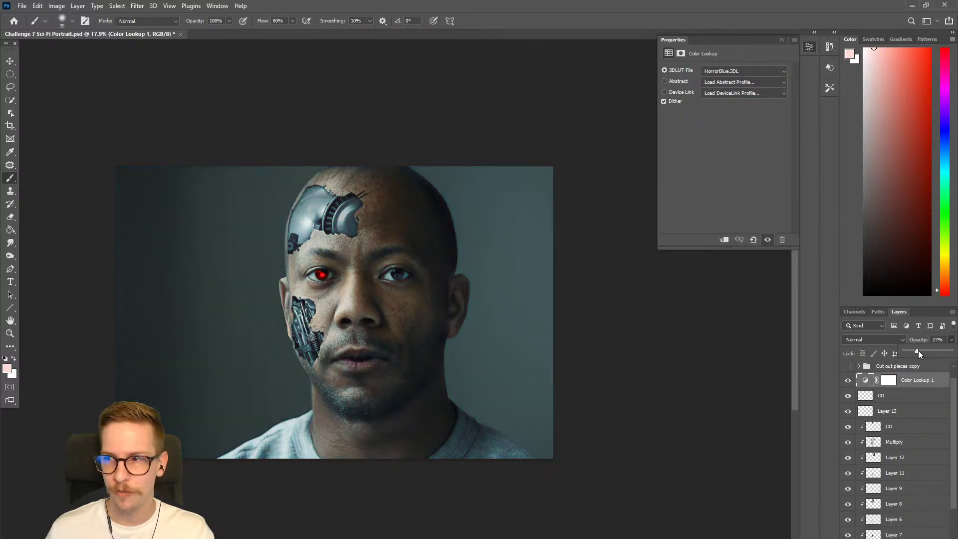
pyautogui.click(848, 381)
pyautogui.click(847, 381)
pyautogui.hotkey('ctrl', '0')
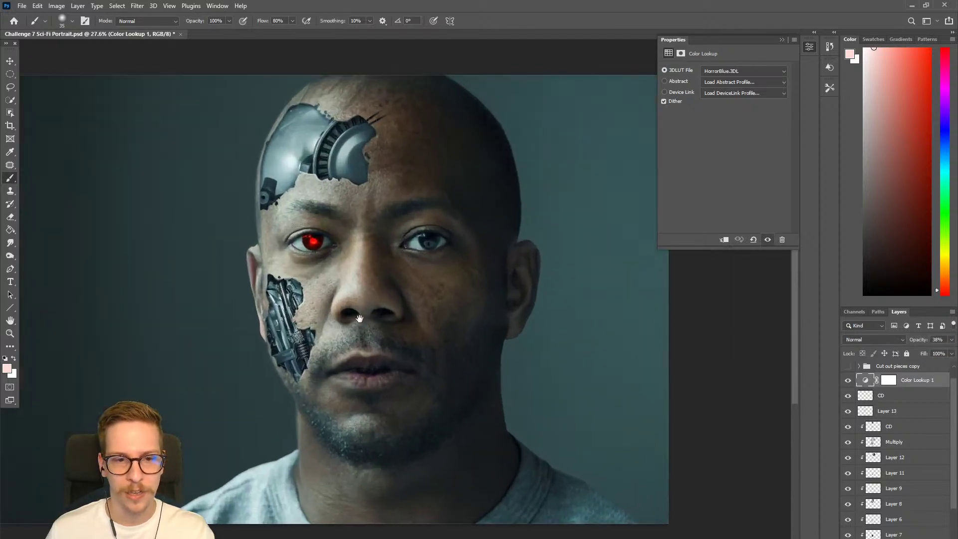
pyautogui.scroll(-2, 878, 399)
pyautogui.scroll(3, 908, 394)
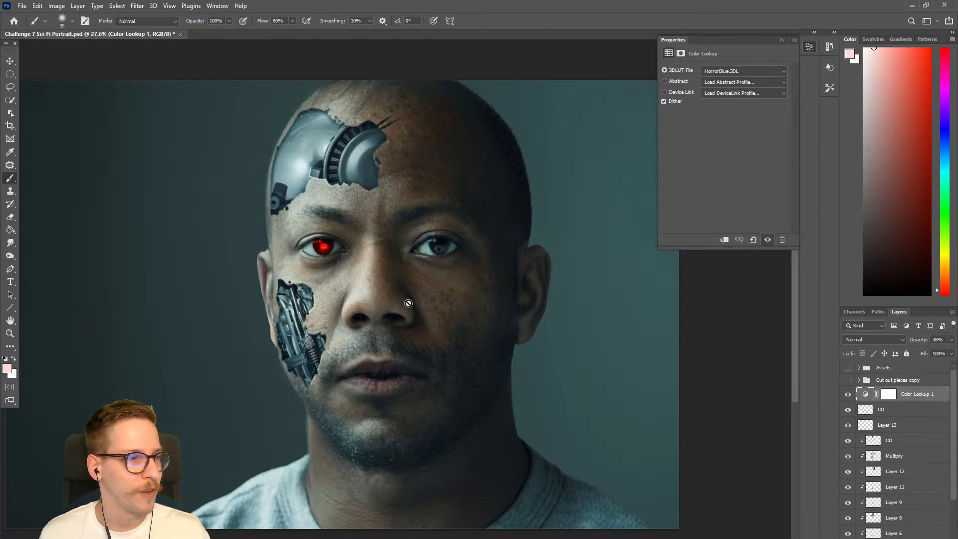
pyautogui.moveTo(525, 295); pyautogui.dragTo(497, 296)
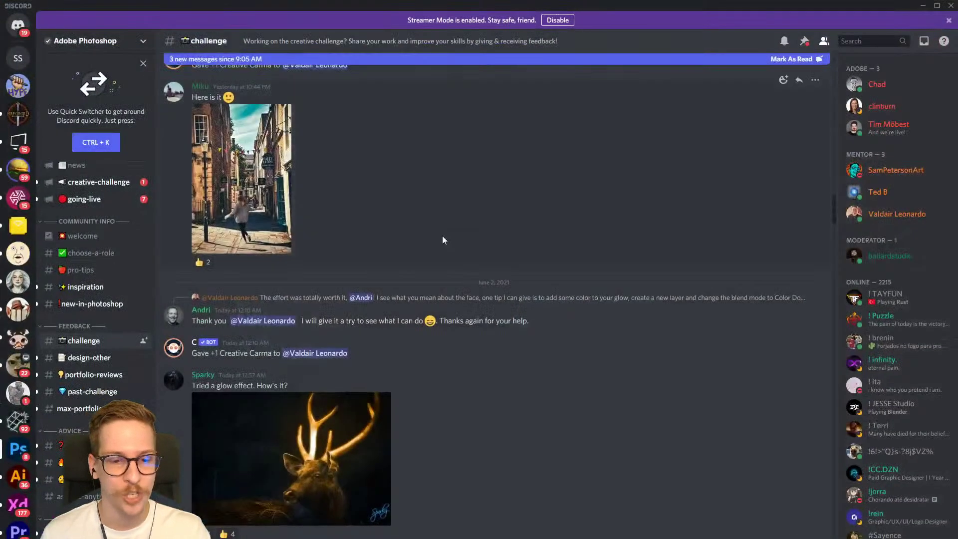
# Switch to Discord, look through recent posts in the Adobe Photoshop challenge channel, and view the glowing-antler deer image enlarged.
pyautogui.scroll(-6, 442, 240)
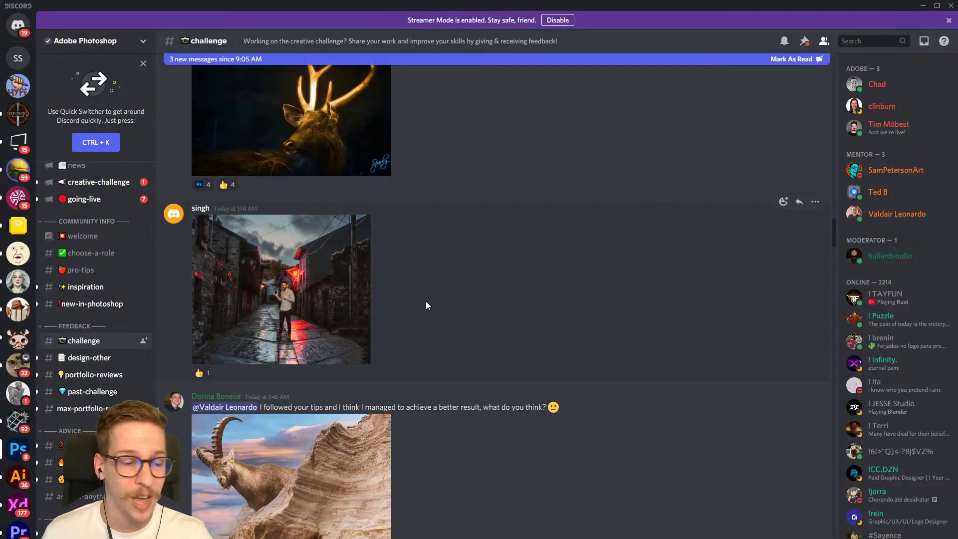
pyautogui.scroll(-1, 380, 219)
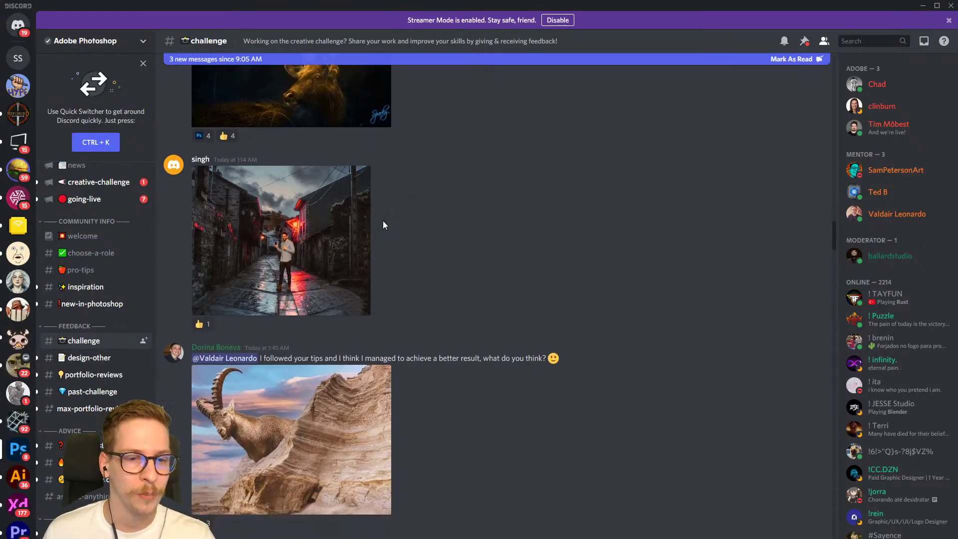
pyautogui.scroll(3, 407, 269)
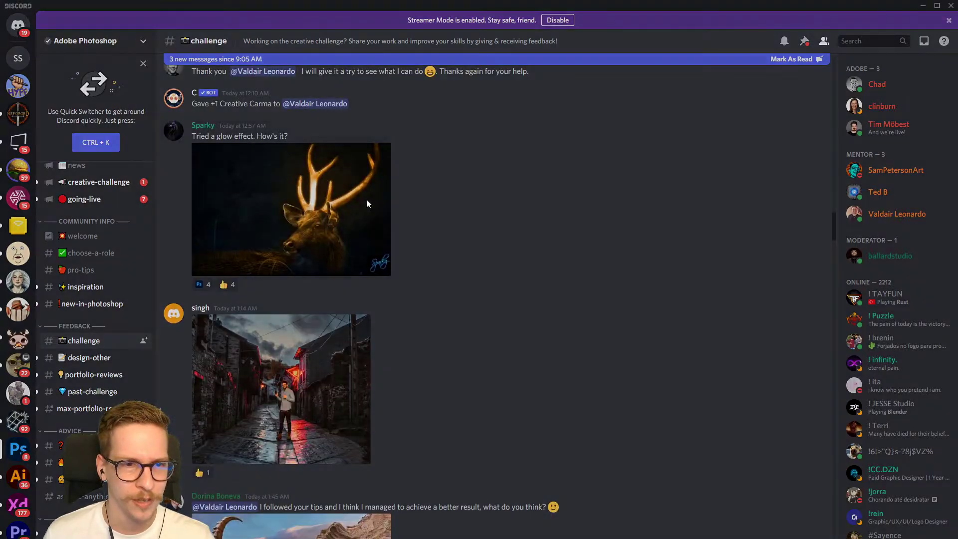
pyautogui.click(366, 199)
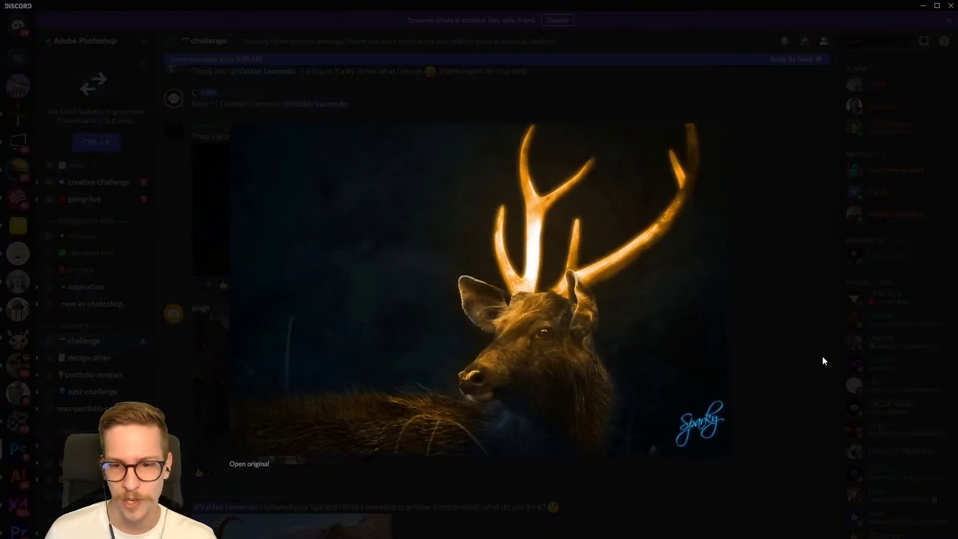
pyautogui.click(617, 75)
# Browse the older submissions and mentor feedback in the challenge channel.
pyautogui.scroll(15, 498, 217)
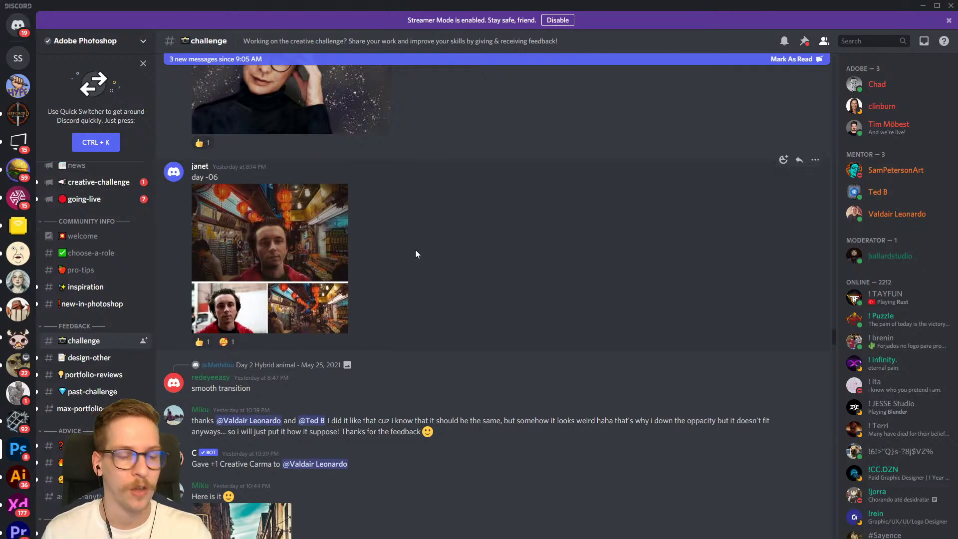
pyautogui.scroll(15, 407, 271)
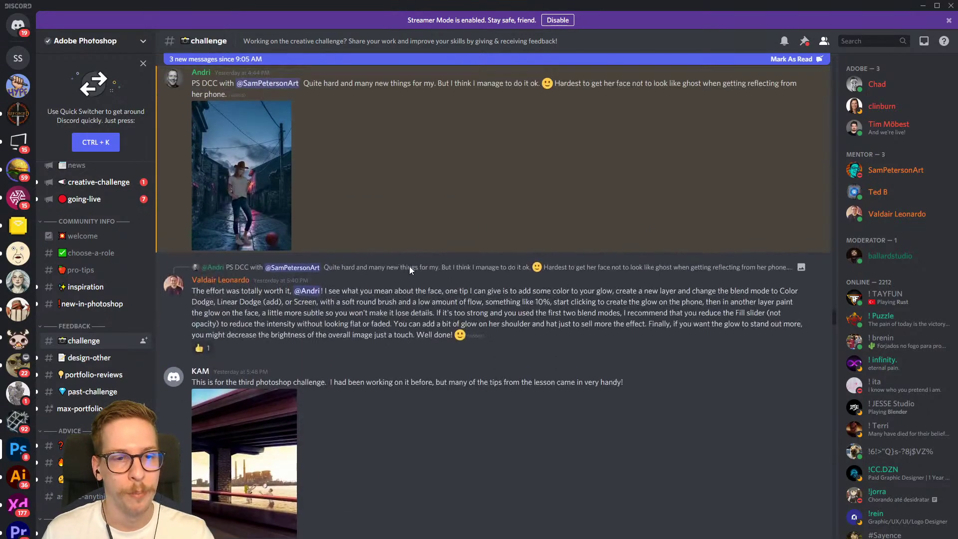
pyautogui.scroll(15, 409, 270)
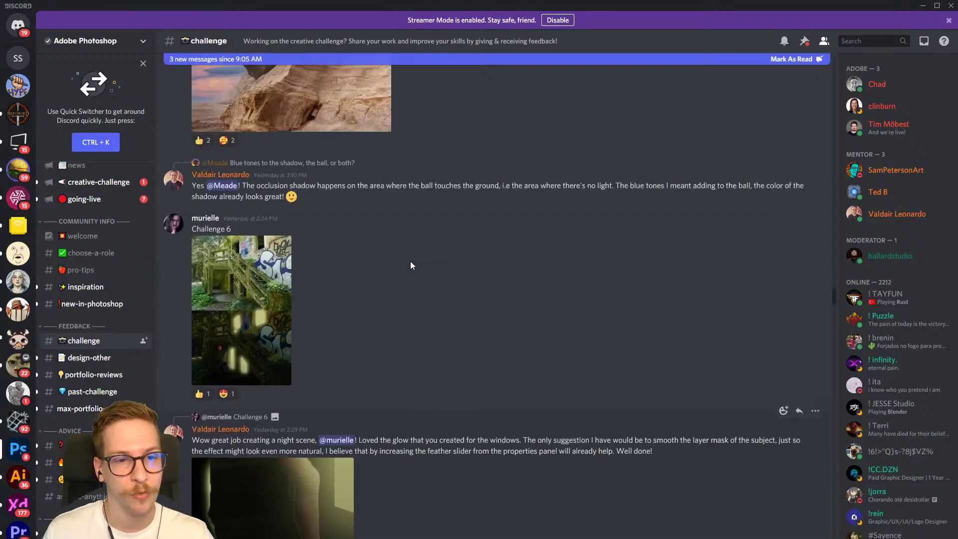
pyautogui.scroll(15, 431, 267)
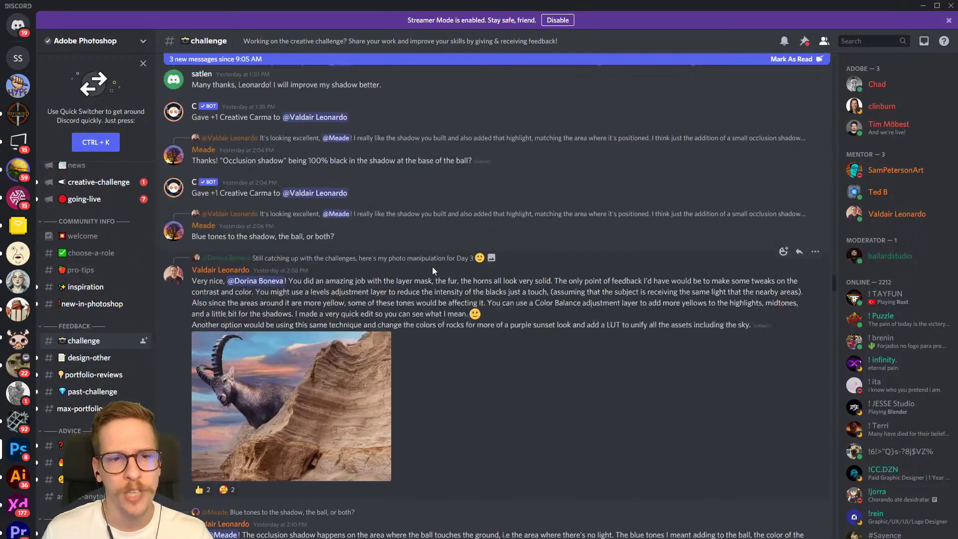
pyautogui.scroll(15, 432, 270)
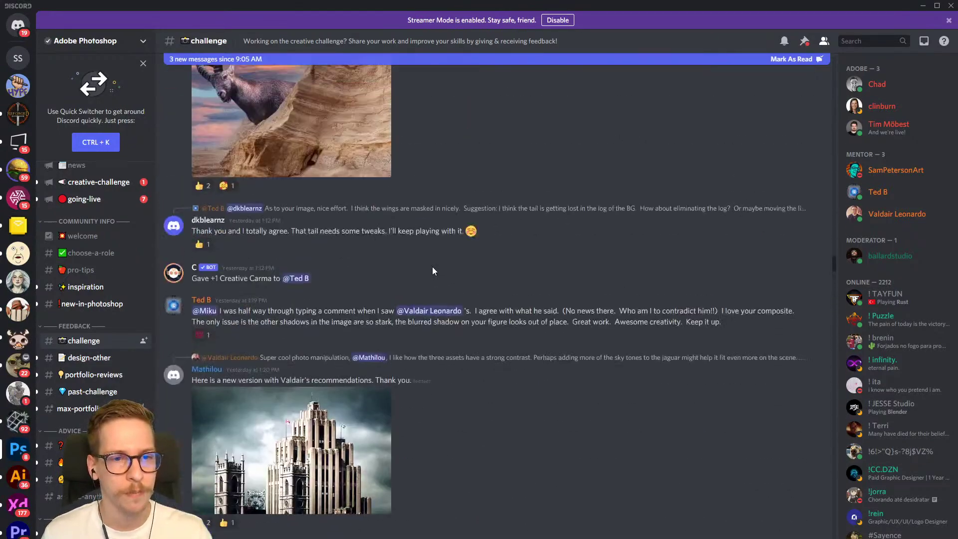
pyautogui.scroll(10, 432, 266)
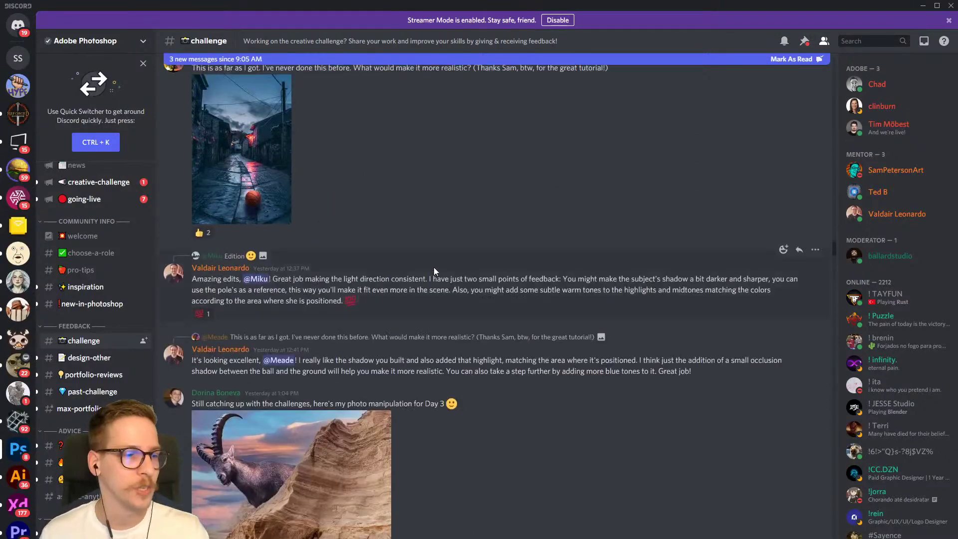